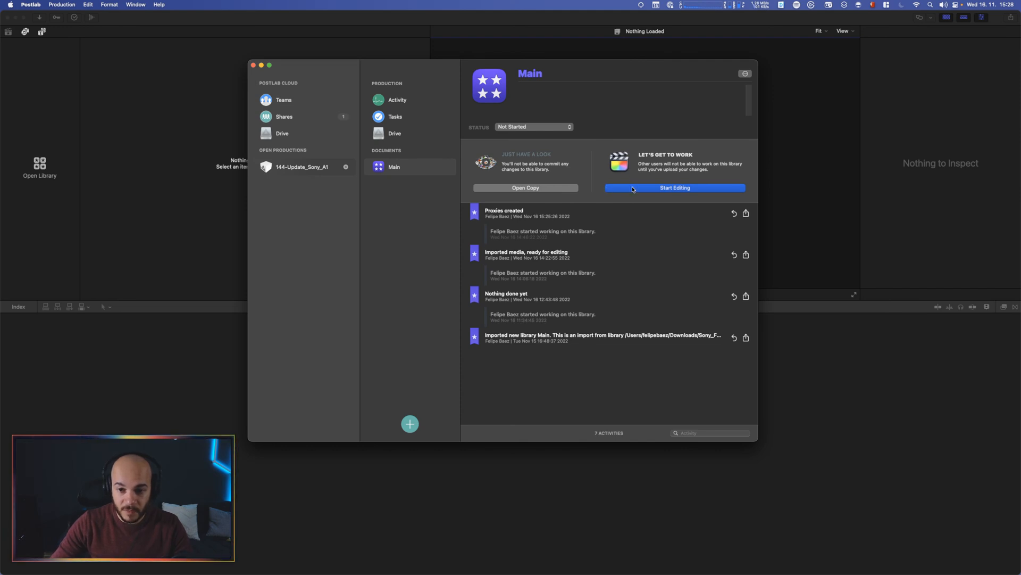
Start editing the Main document of the 144-Update_Sony_A1 production in Postlab.
{"action": "left_click", "coordinate": [632, 188]}
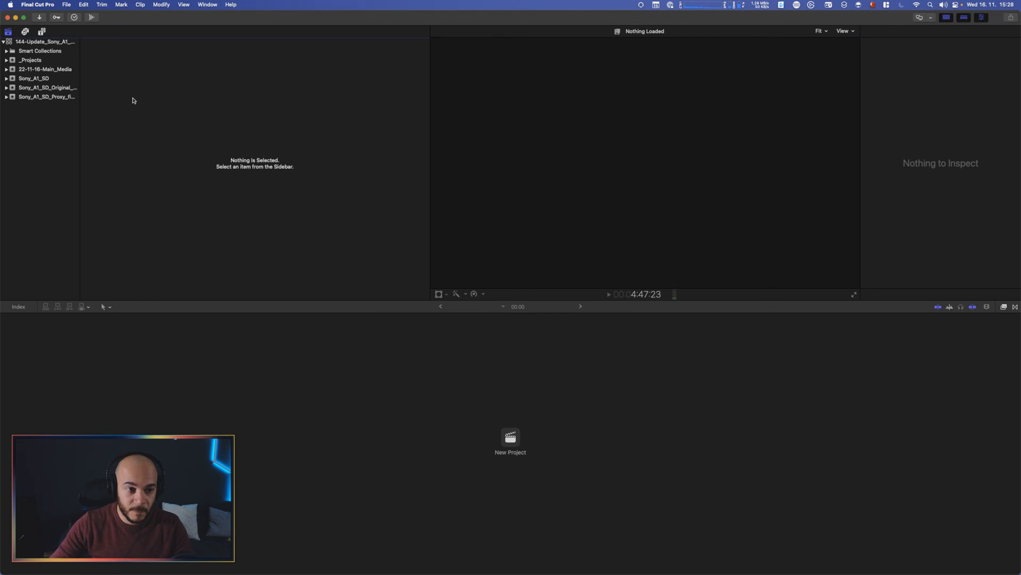
Open the 22-11-16-Main_Media event, select the 20221116_A1_0234 clip and switch playback to original media.
{"action": "left_click", "coordinate": [51, 69]}
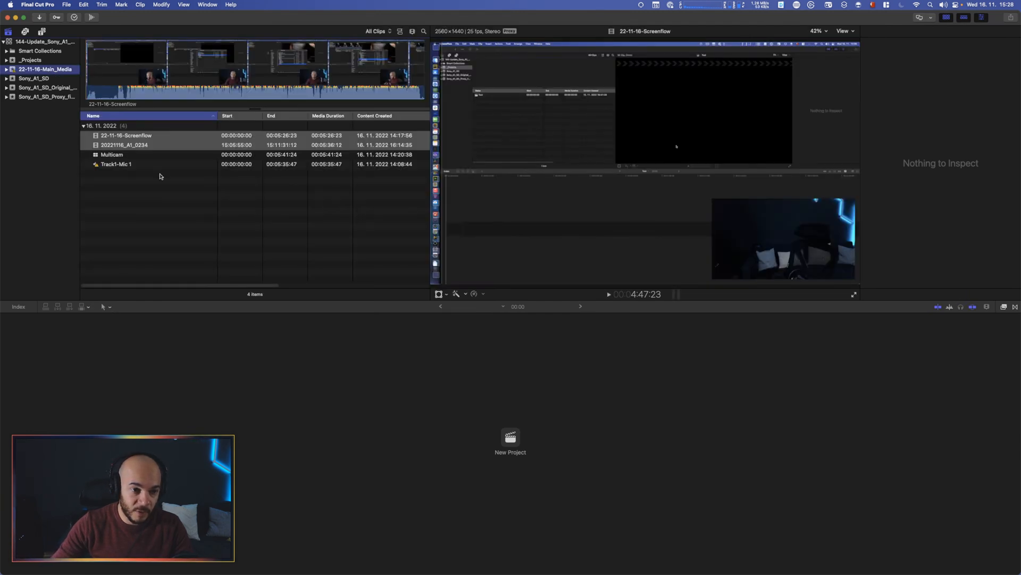
{"action": "left_click", "coordinate": [150, 164]}
{"action": "left_click", "coordinate": [152, 145]}
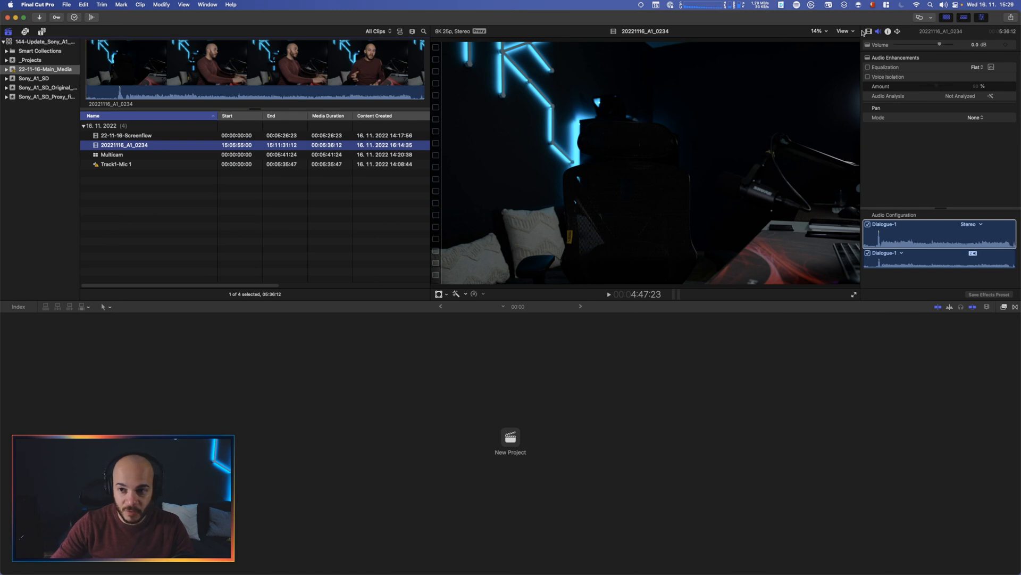
{"action": "left_click", "coordinate": [845, 31]}
{"action": "left_click", "coordinate": [863, 115]}
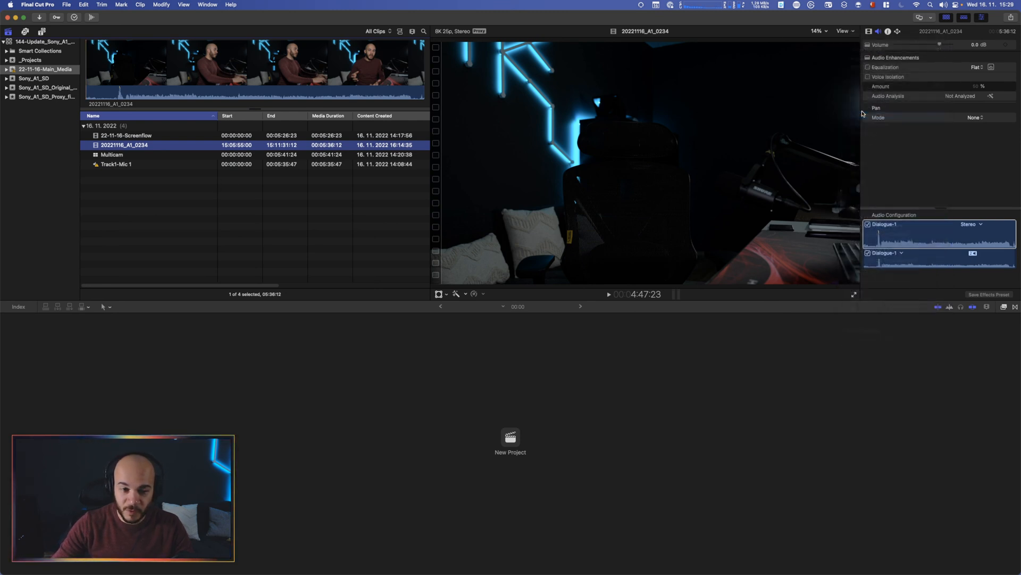
Load the 20221116_A1_0234 camera clip into the viewer and play a few seconds of it.
{"action": "left_click", "coordinate": [155, 155]}
{"action": "key", "text": "Up"}
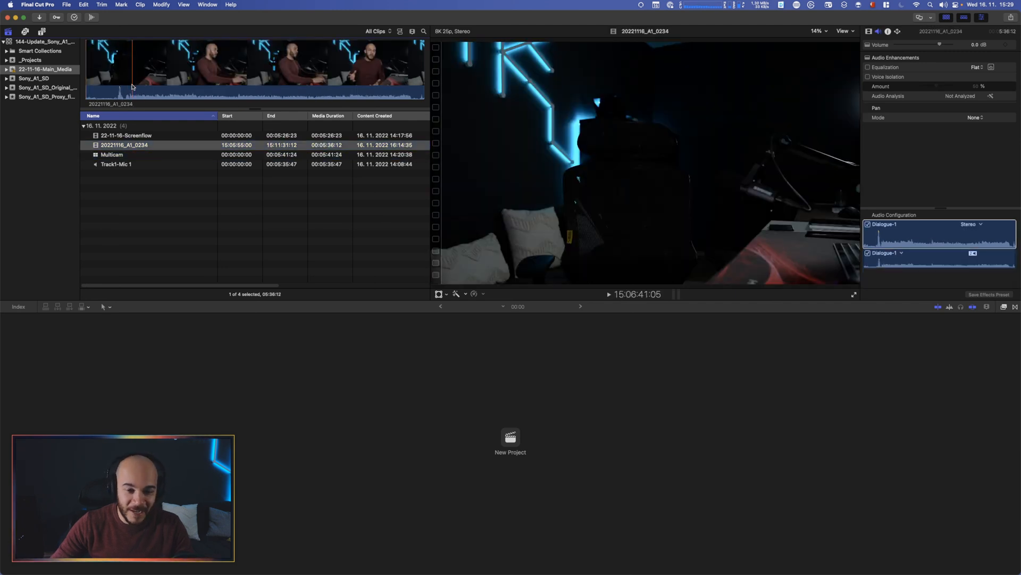
{"action": "left_click", "coordinate": [132, 87]}
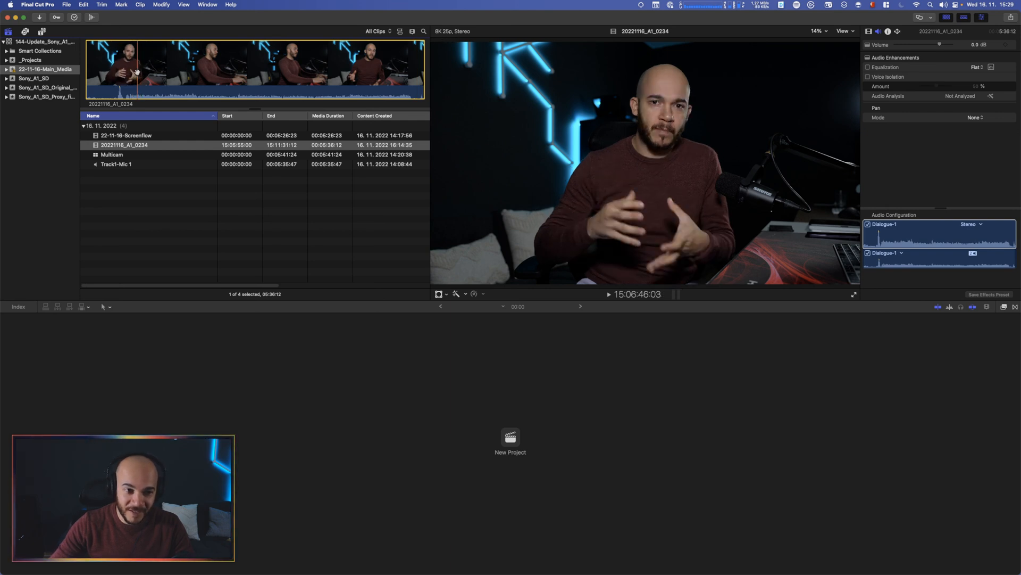
{"action": "key", "text": "space"}
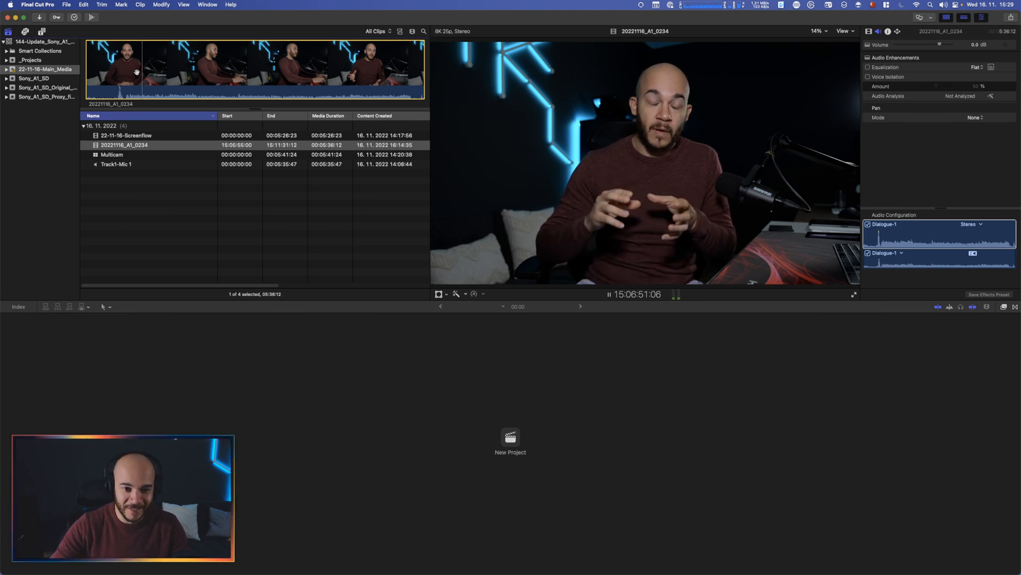
{"action": "key", "text": "space"}
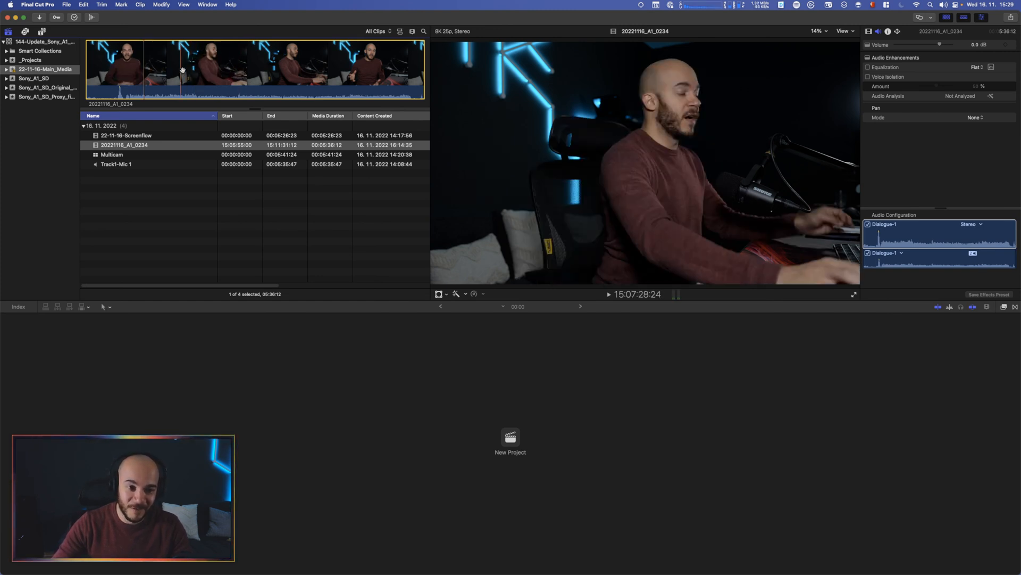
Switch the viewer to Proxy Preferred, replay the camera clip, then preview the Screenflow clip.
{"action": "left_click", "coordinate": [848, 34]}
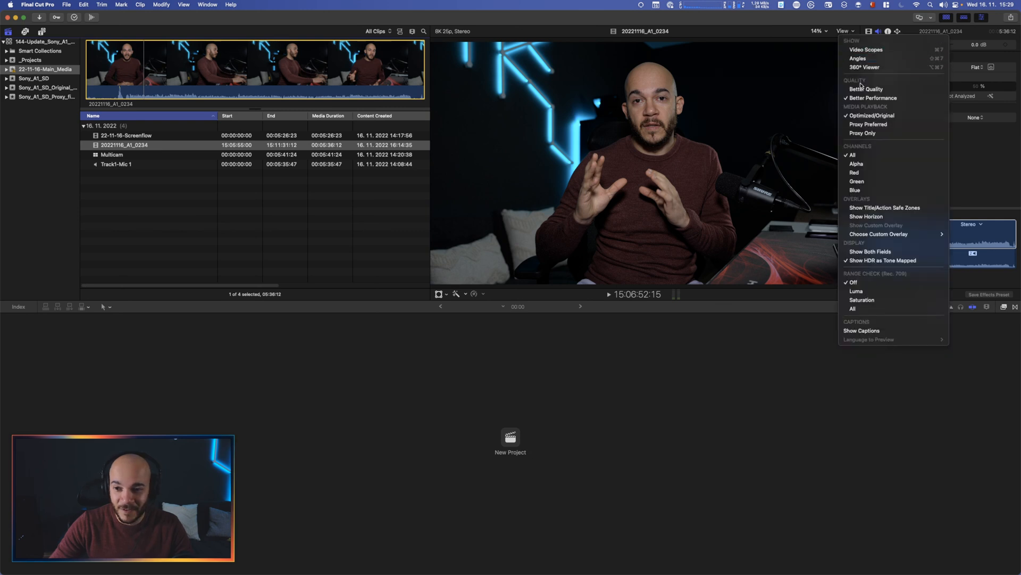
{"action": "left_click", "coordinate": [878, 123]}
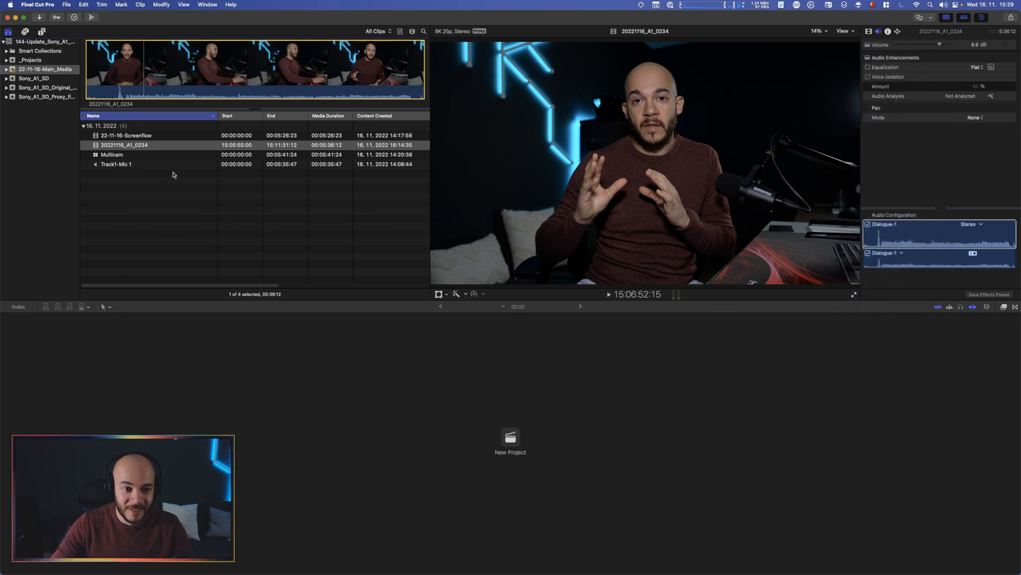
{"action": "key", "text": "space"}
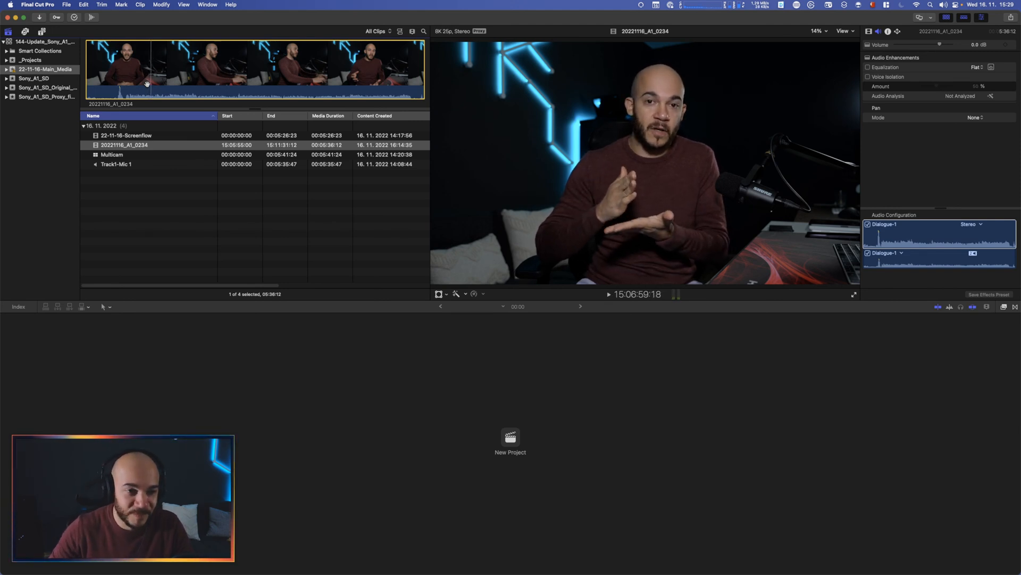
{"action": "left_click", "coordinate": [158, 136]}
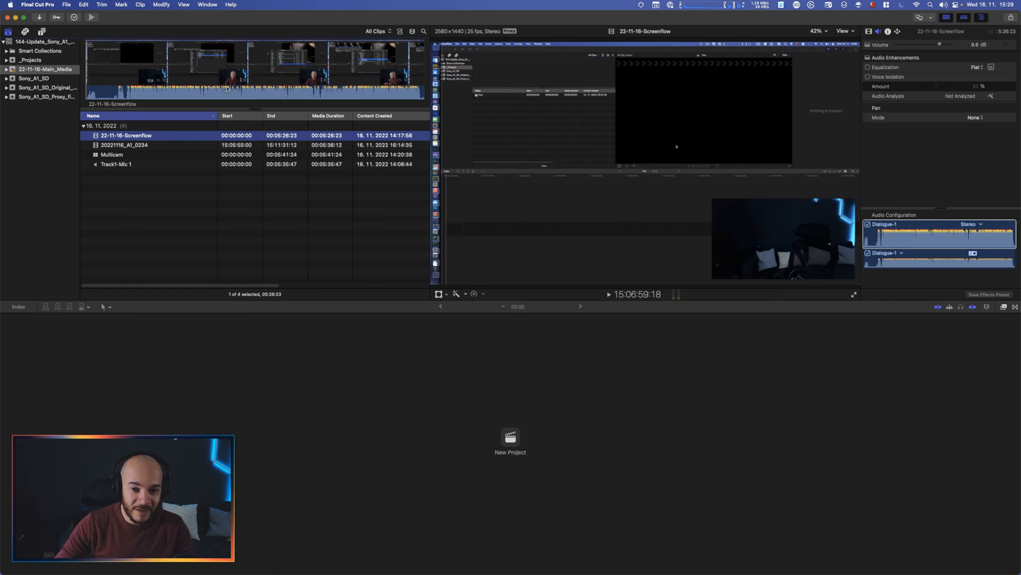
Import the 22-11-16-Screenflow v2.mov file into the event.
{"action": "left_click", "coordinate": [678, 215]}
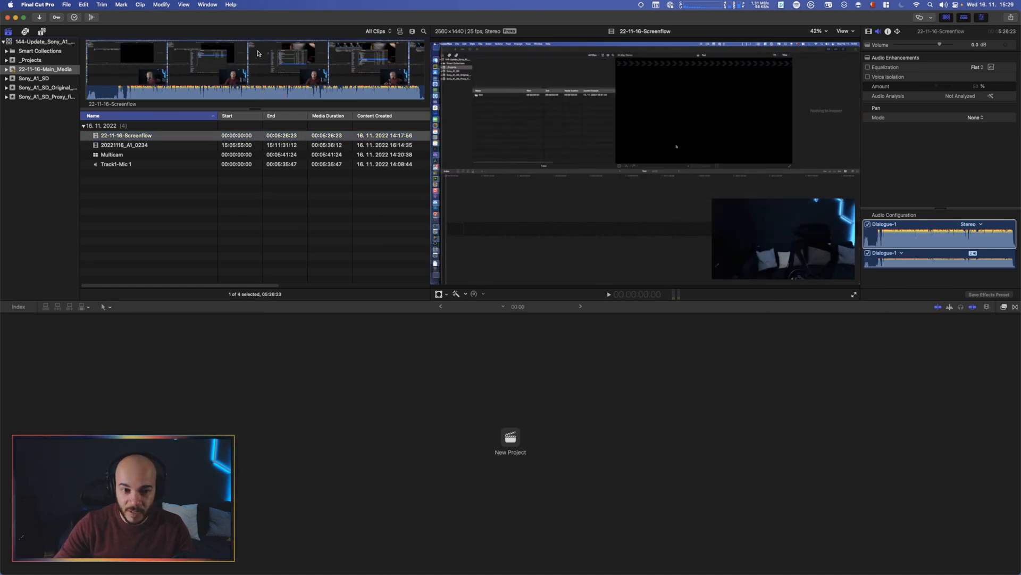
{"action": "left_click", "coordinate": [262, 71]}
{"action": "left_click", "coordinate": [172, 184]}
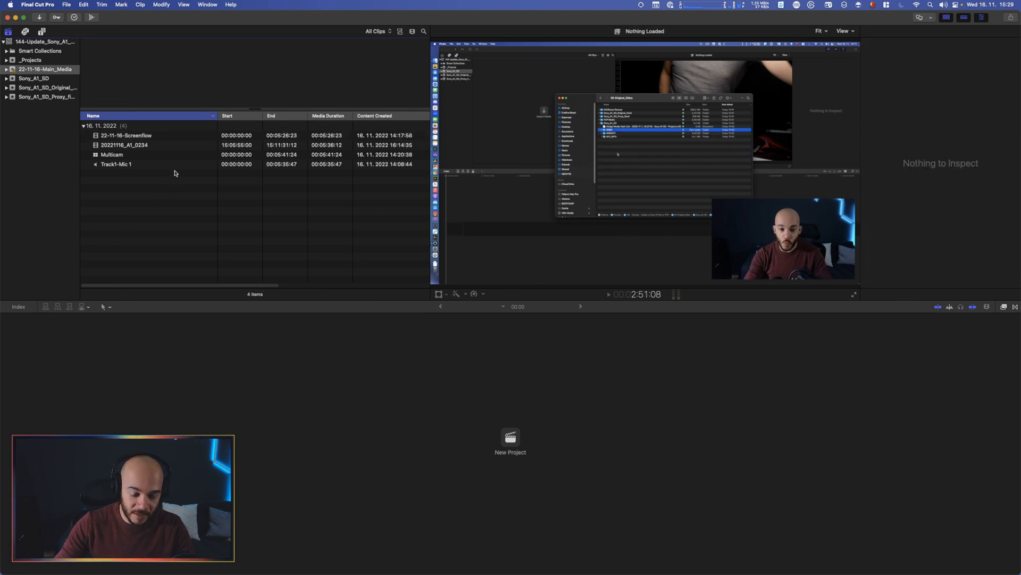
{"action": "key", "text": "super+i"}
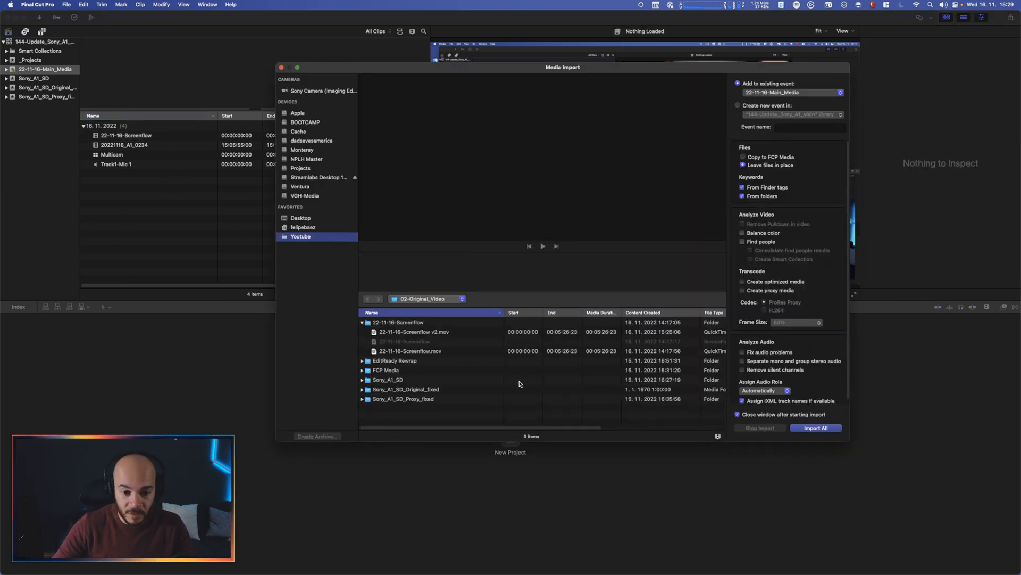
{"action": "left_click", "coordinate": [462, 334]}
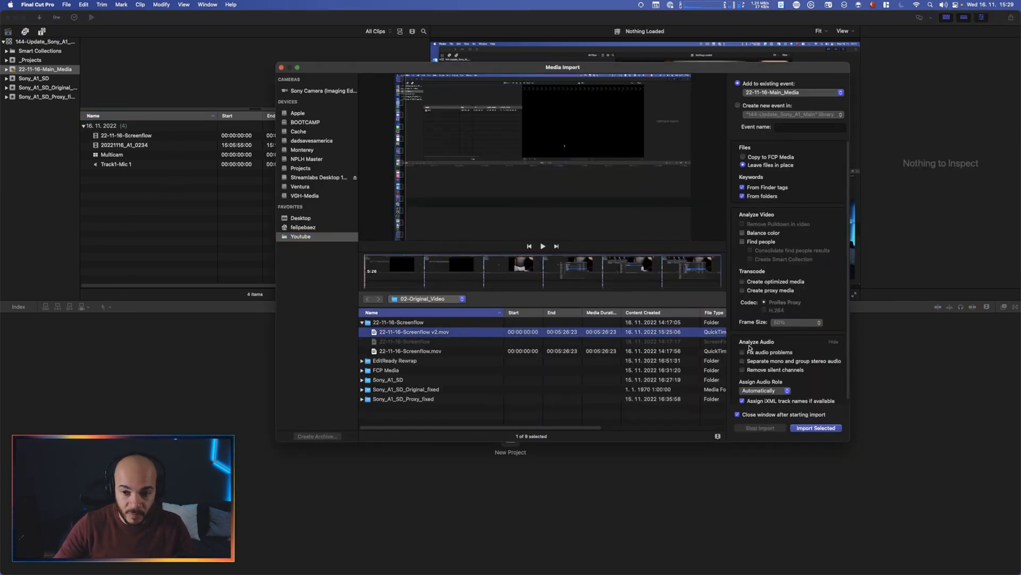
{"action": "left_click", "coordinate": [814, 428]}
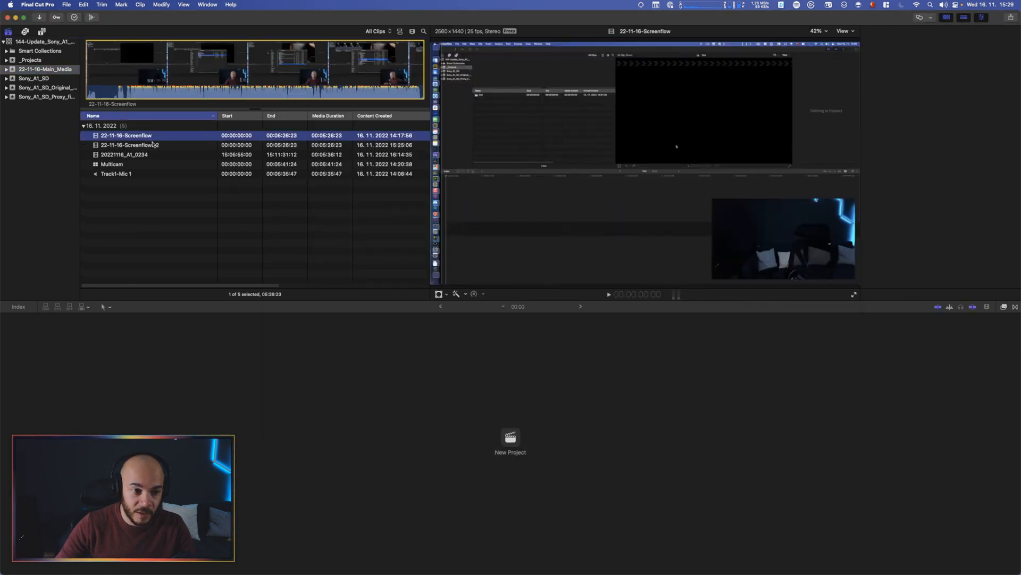
Delete the 22-11-16-Screenflow v2 clip from the event, moving its media to the trash, then open Spotlight.
{"action": "left_click", "coordinate": [152, 144]}
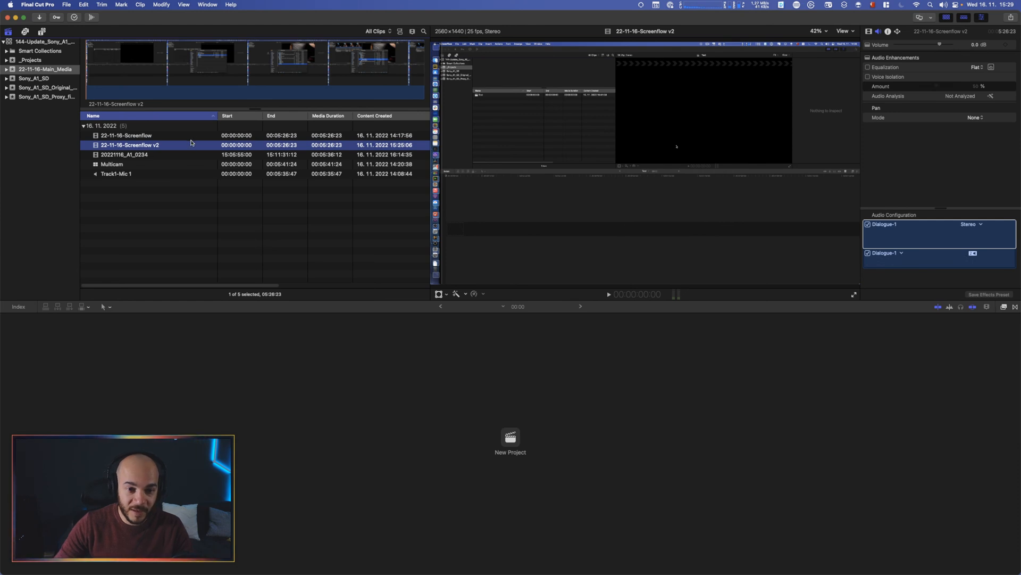
{"action": "left_click", "coordinate": [173, 163]}
{"action": "left_click", "coordinate": [173, 154]}
{"action": "left_click", "coordinate": [174, 145]}
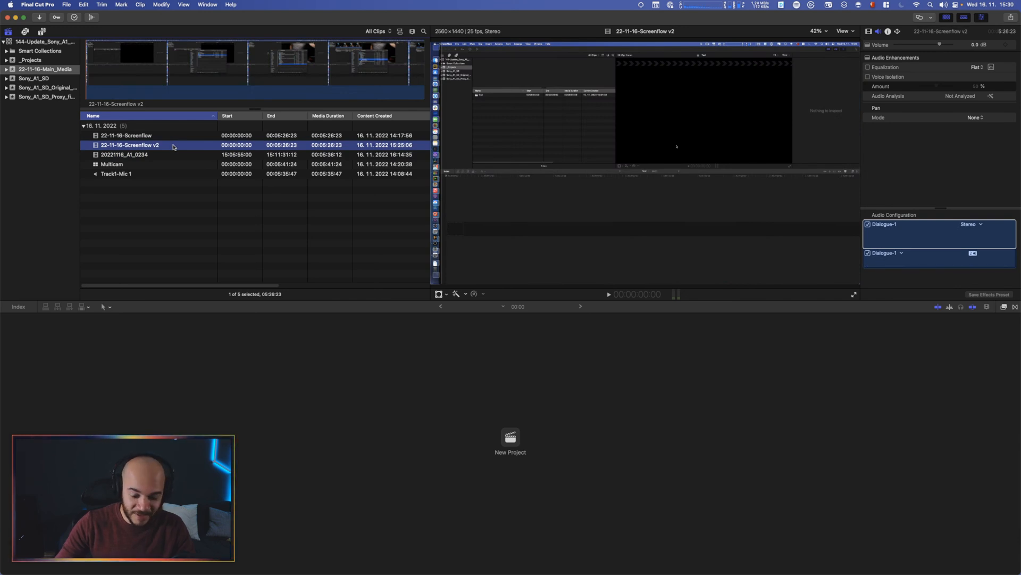
{"action": "key", "text": "super+BackSpace"}
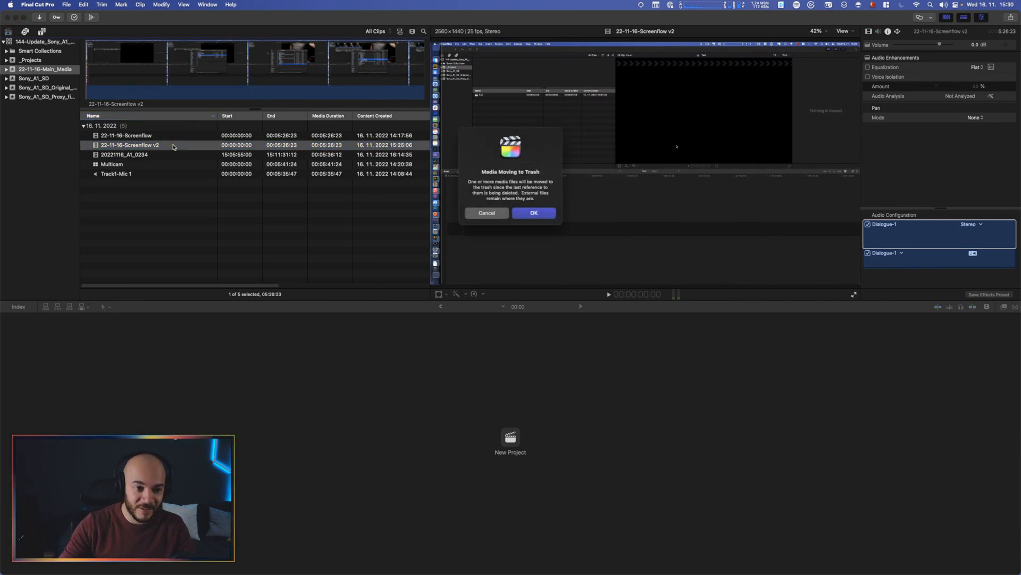
{"action": "left_click", "coordinate": [523, 213]}
{"action": "key", "text": "super+space"}
Launch ScreenFlow and enable the webcam clip so it shows in the canvas.
{"action": "type", "text": "scree"}
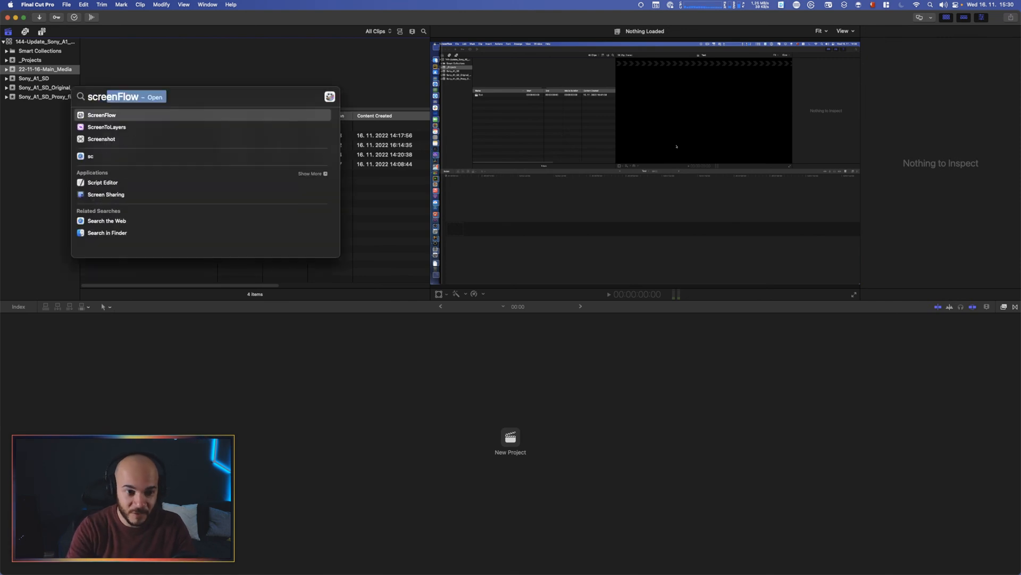
{"action": "key", "text": "Return"}
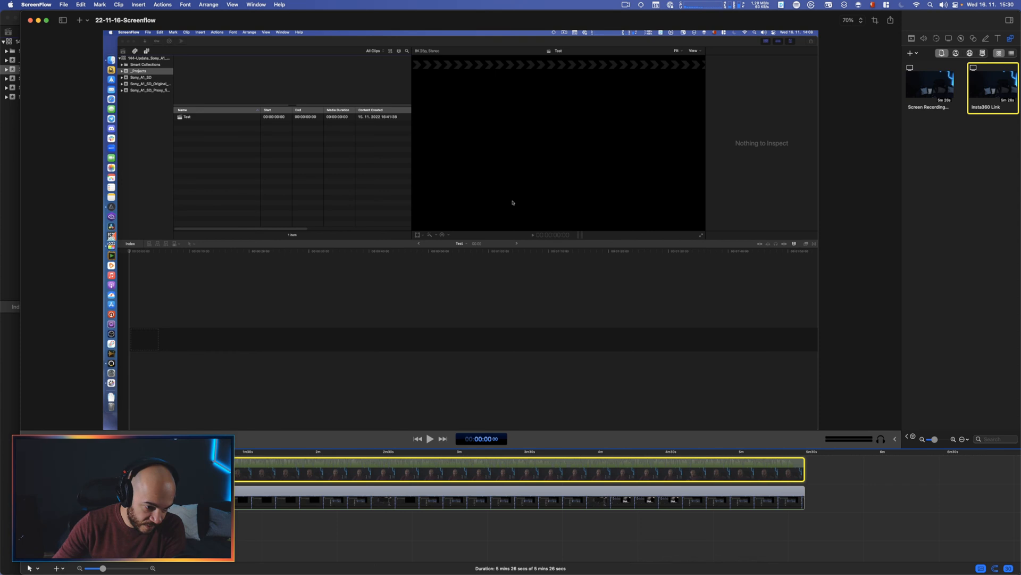
{"action": "right_click", "coordinate": [59, 437]}
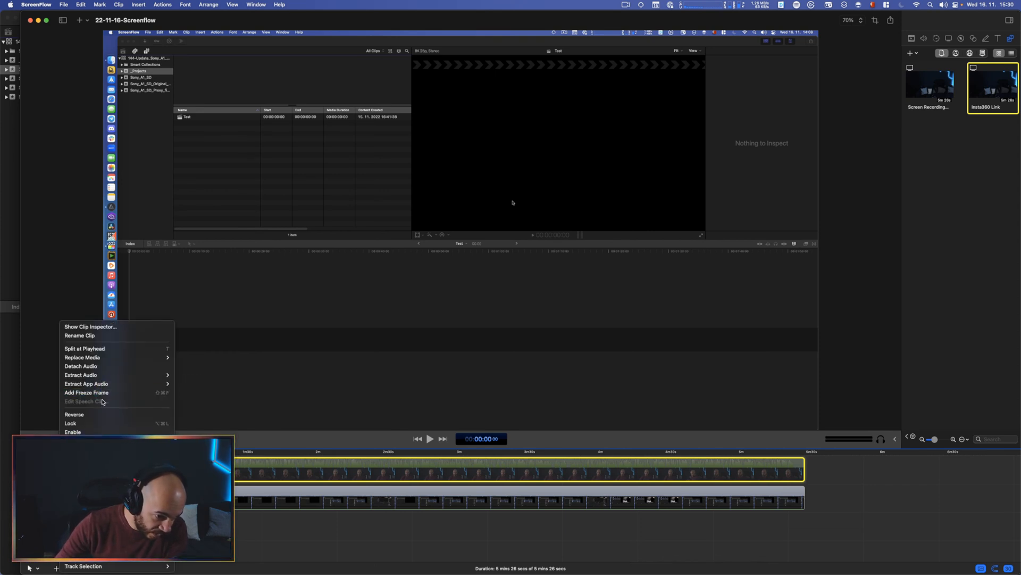
{"action": "left_click", "coordinate": [73, 432]}
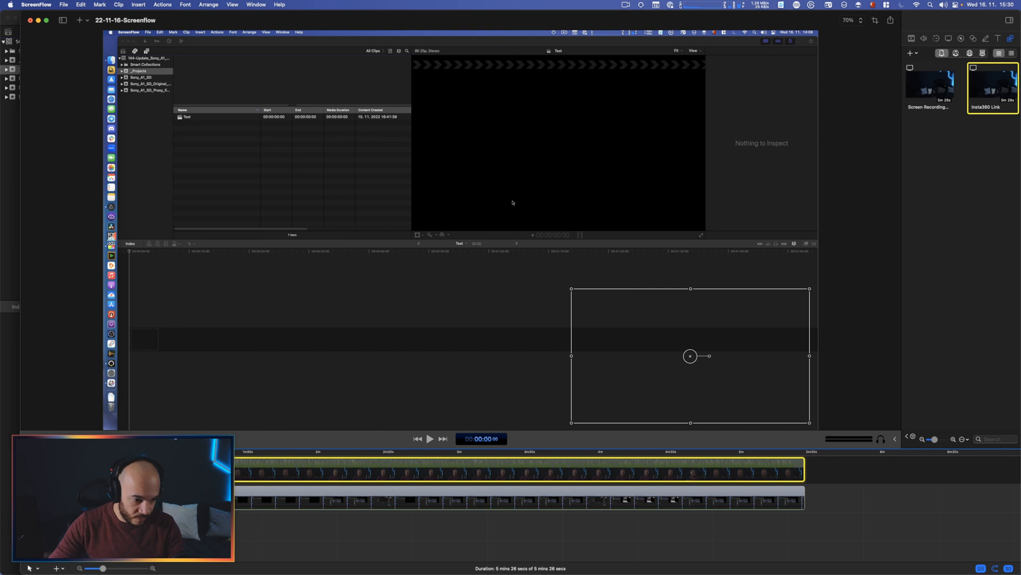
Play the project, then lower the Insta360 Link clip's volume from 100% to 80%.
{"action": "key", "text": "space"}
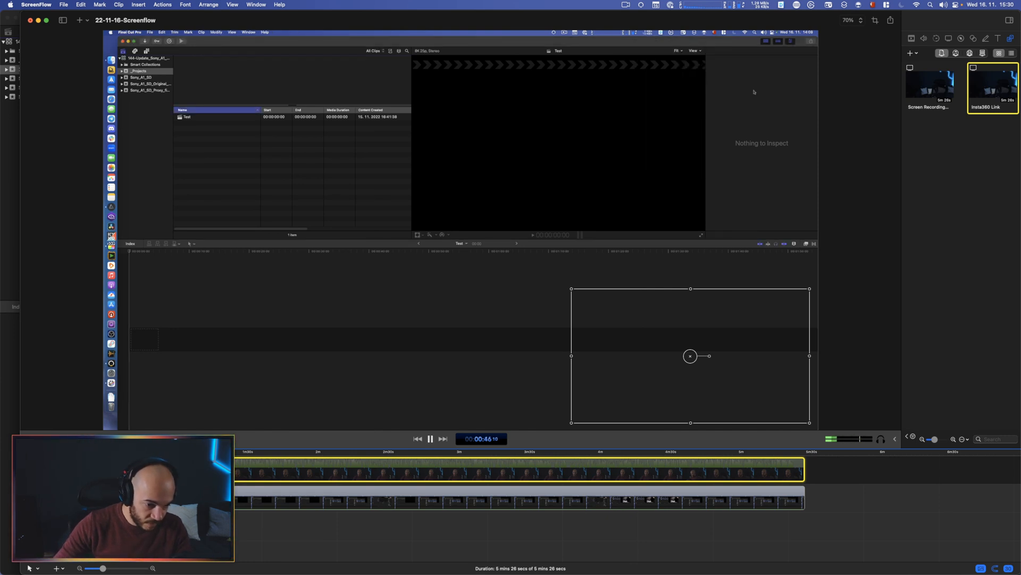
{"action": "key", "text": "space"}
{"action": "left_click", "coordinate": [923, 39]}
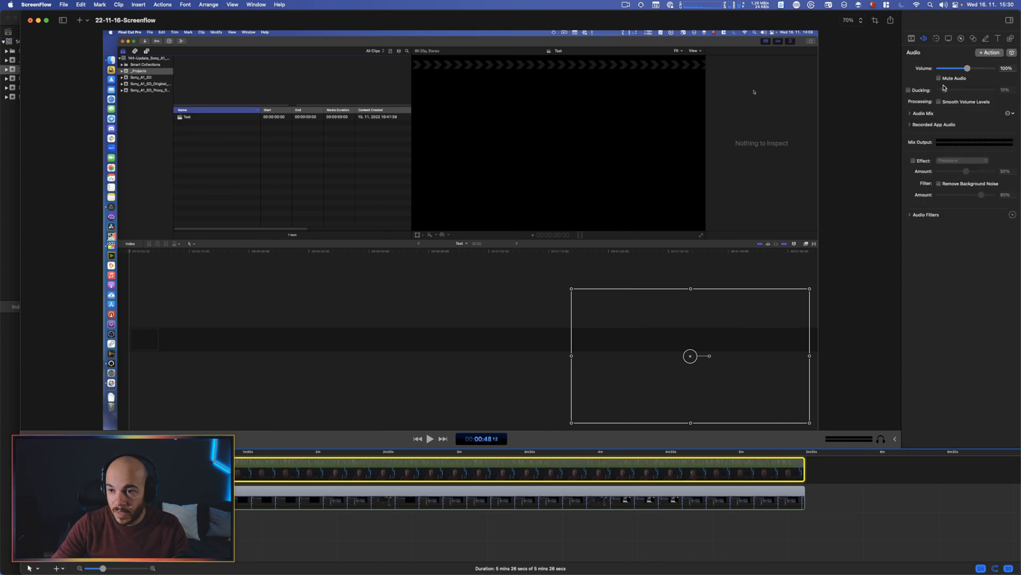
{"action": "left_click_drag", "start_coordinate": [967, 69], "coordinate": [961, 69]}
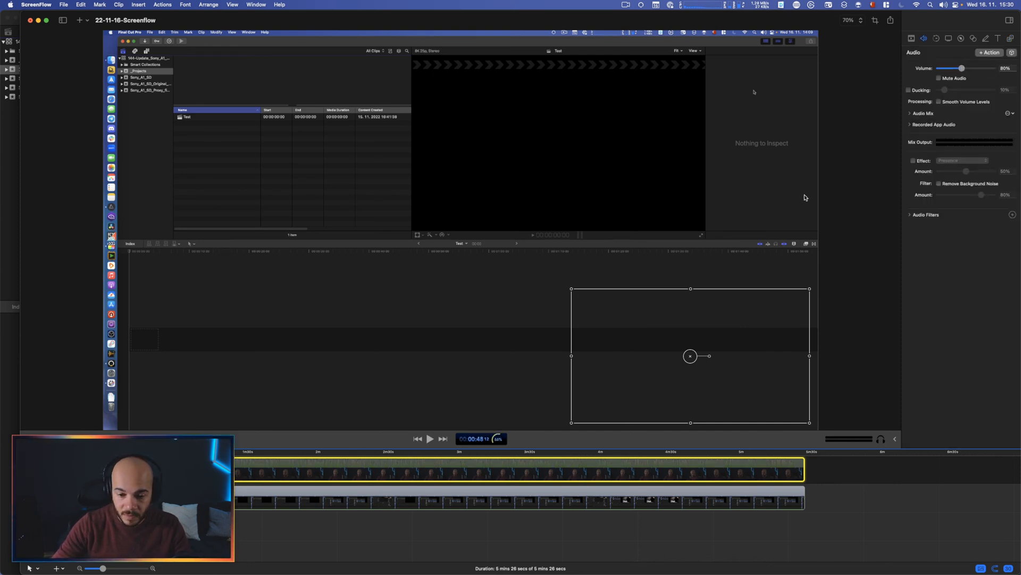
{"action": "left_click", "coordinate": [63, 5]}
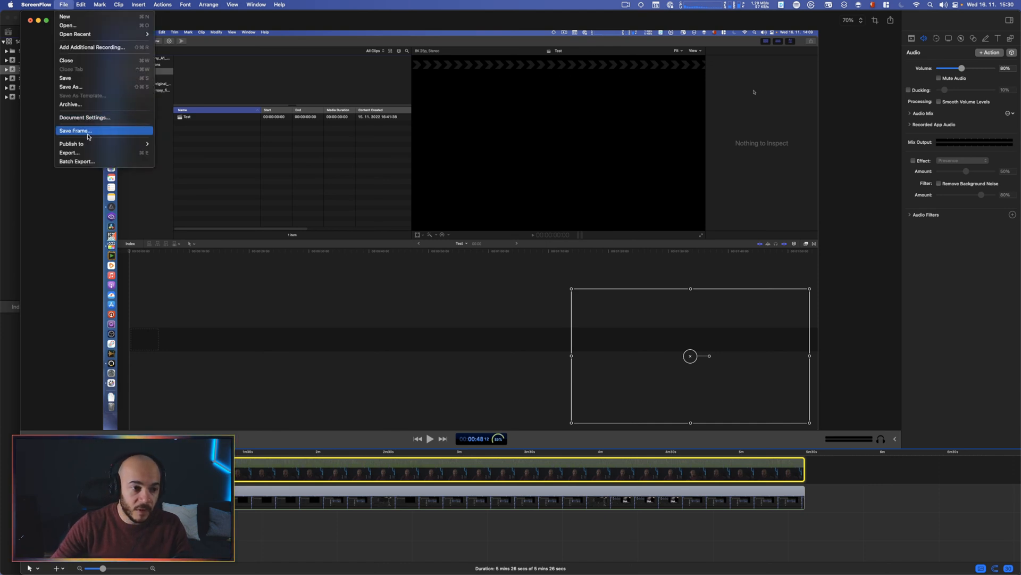
Rename the export from v2 to 22-11-16-Screenflow v3.mov and export it as ProRes 422, 2560x1440.
{"action": "left_click", "coordinate": [69, 152]}
{"action": "key", "text": "super+Right"}
{"action": "key", "text": "BackSpace"}
{"action": "type", "text": "3"}
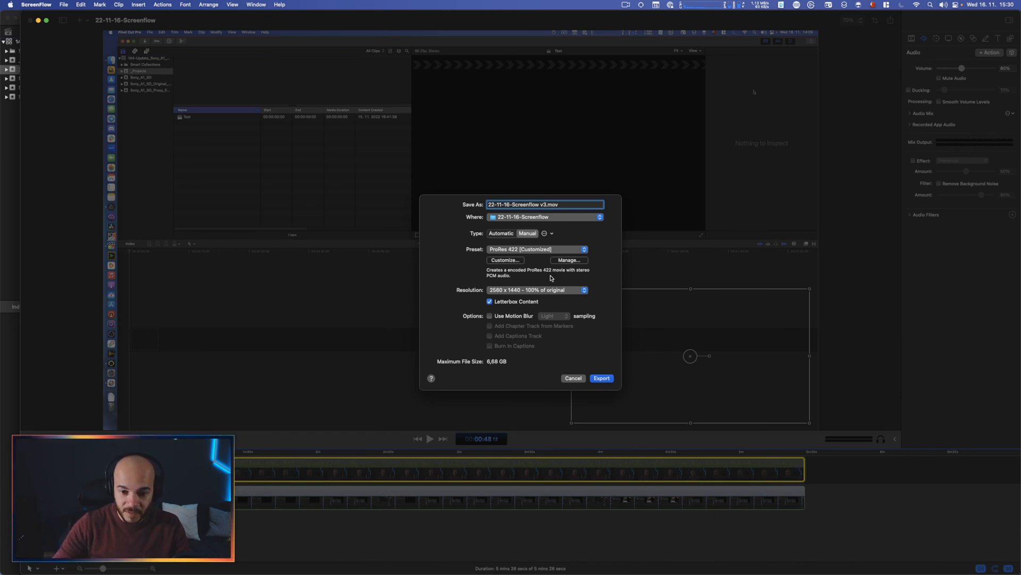
{"action": "left_click", "coordinate": [602, 378]}
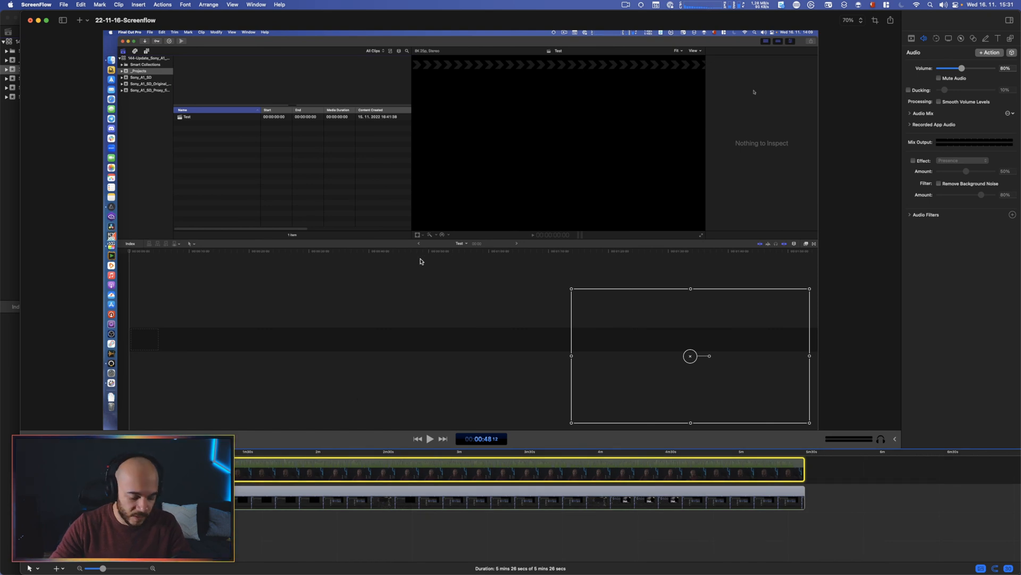
Back in Final Cut Pro, import the 22-11-16-Screenflow v3 recording into the event.
{"action": "key", "text": "super+Tab"}
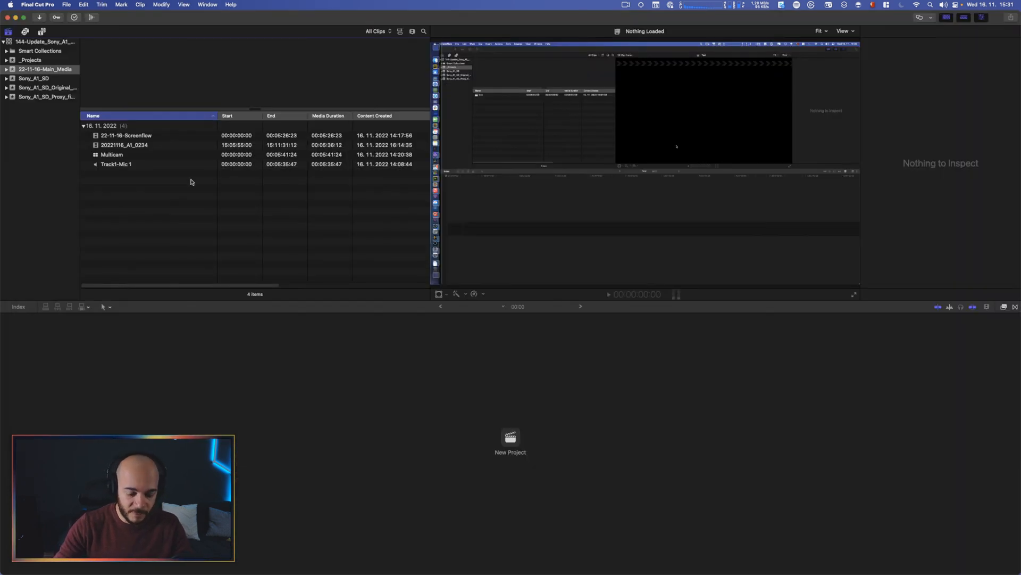
{"action": "key", "text": "super+i"}
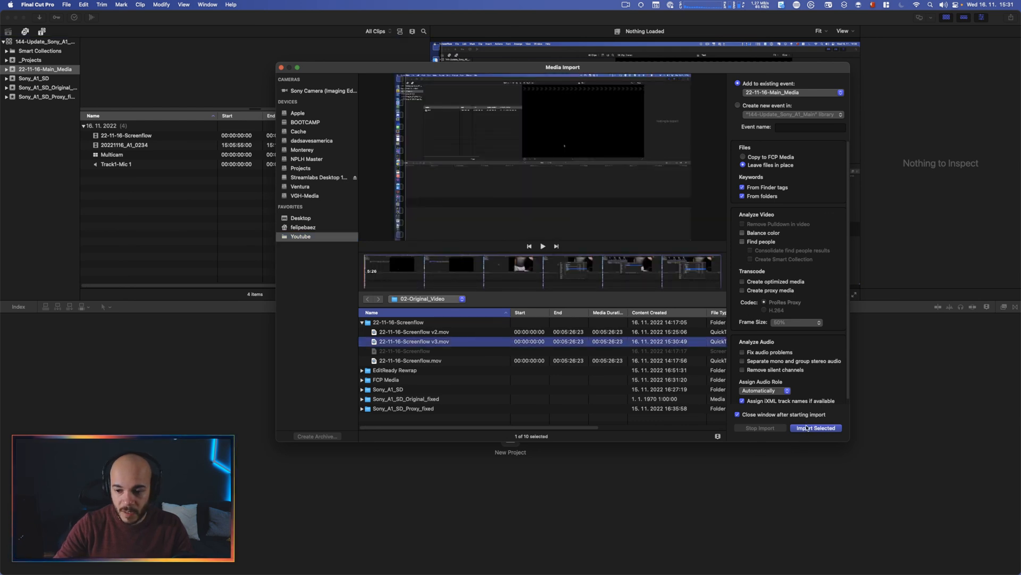
{"action": "left_click", "coordinate": [813, 428]}
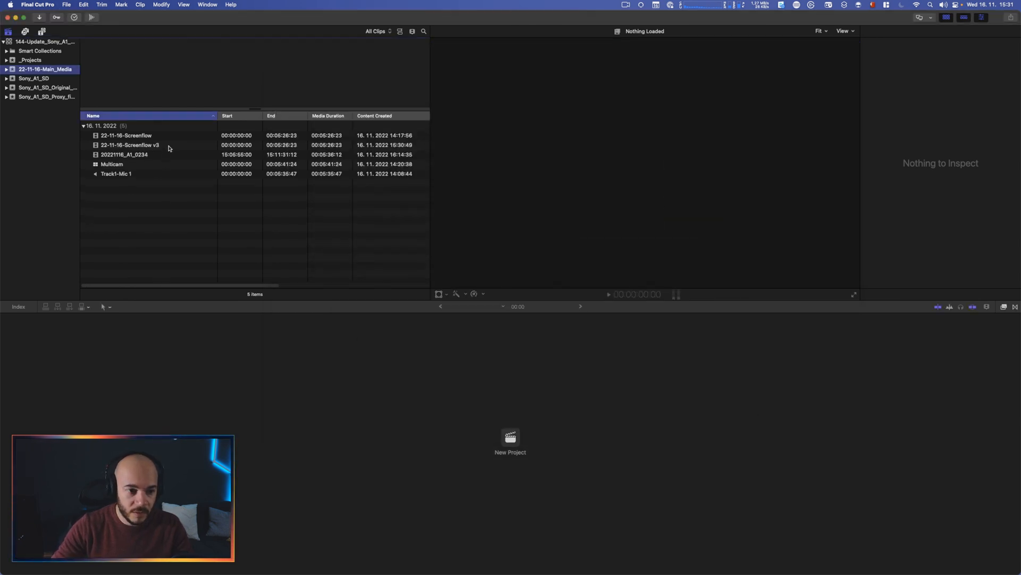
{"action": "left_click", "coordinate": [160, 148]}
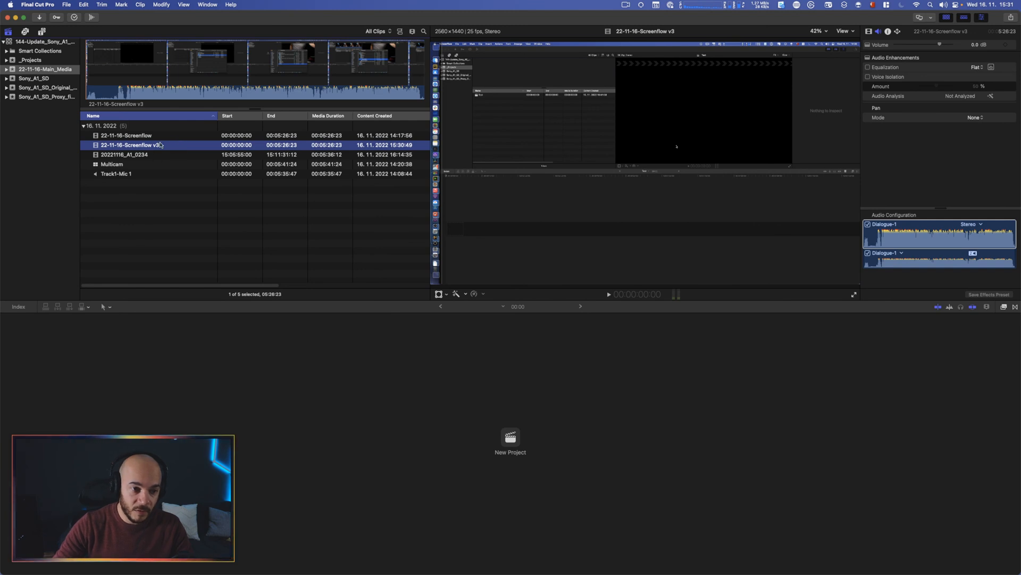
Delete the old Multicam clip and the old 22-11-16-Screenflow clip from the event.
{"action": "left_click", "coordinate": [138, 165]}
{"action": "key", "text": "super+BackSpace"}
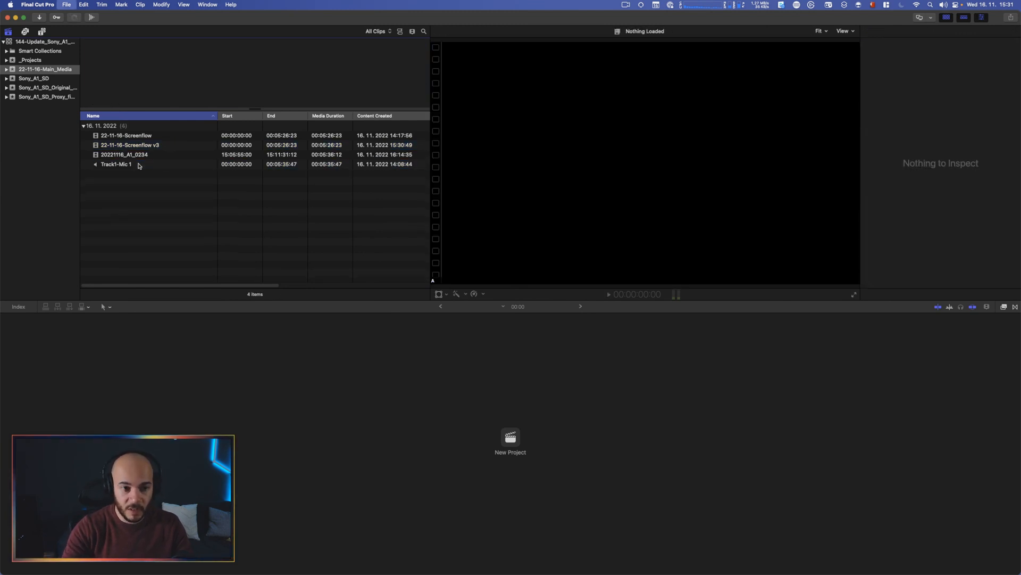
{"action": "left_click", "coordinate": [169, 164]}
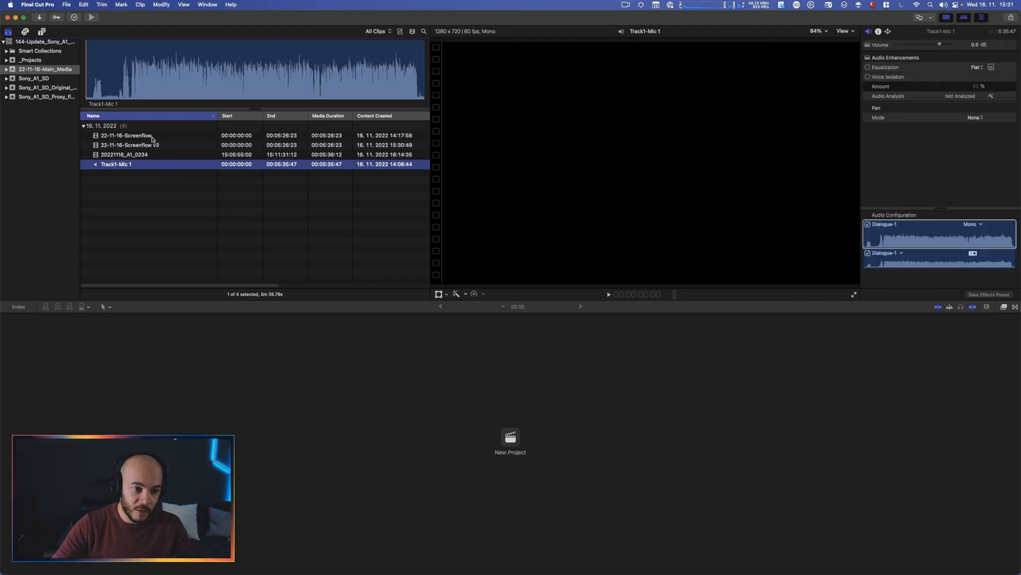
{"action": "left_click", "coordinate": [153, 137]}
{"action": "key", "text": "super+BackSpace"}
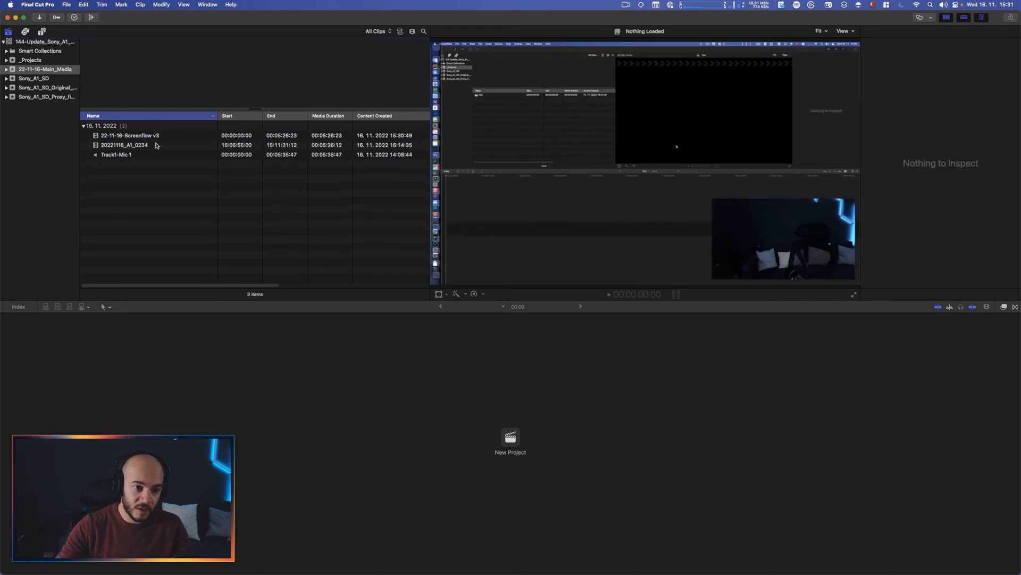
Check the remaining Screenflow v3, 20221116_A1_0234 and Track1-Mic 1 clips and select all three.
{"action": "left_click", "coordinate": [155, 137]}
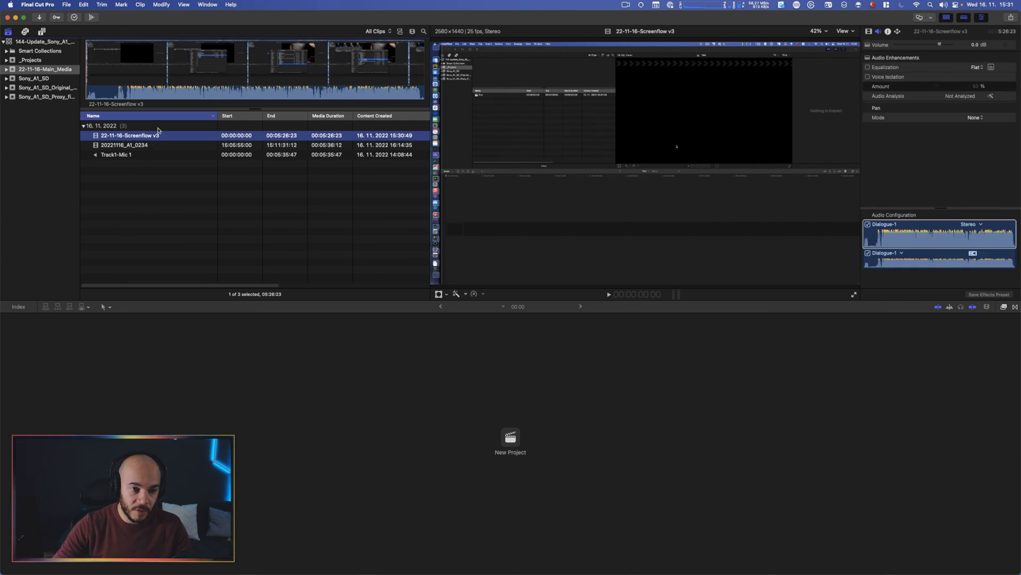
{"action": "left_click", "coordinate": [158, 145]}
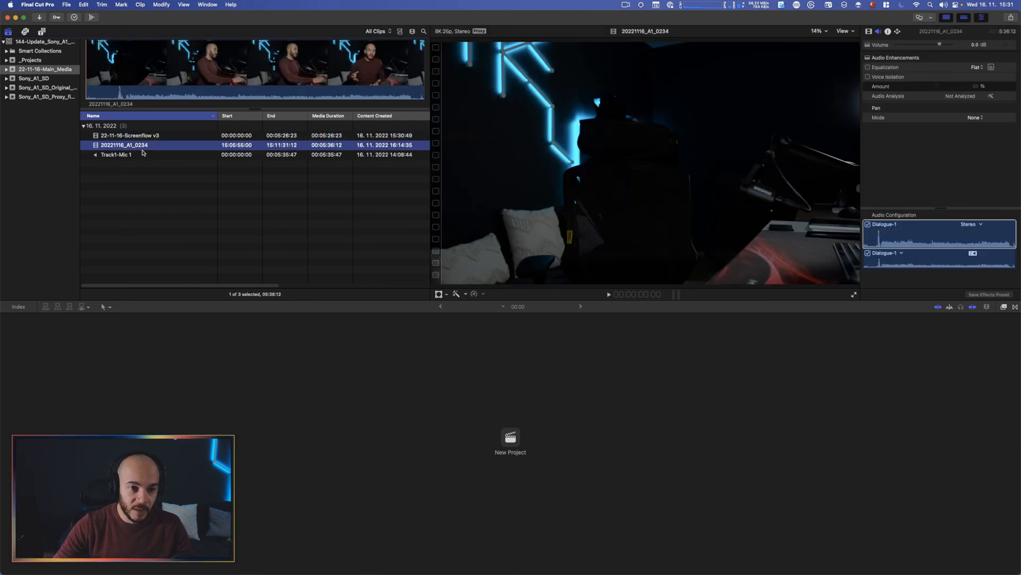
{"action": "left_click", "coordinate": [150, 155]}
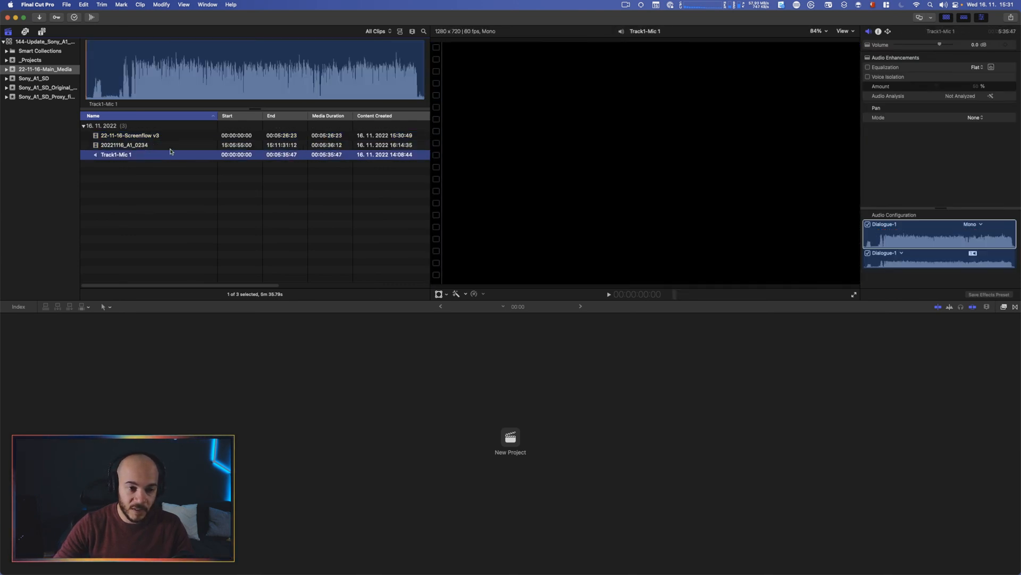
{"action": "left_click", "coordinate": [167, 145]}
{"action": "key", "text": "super+a"}
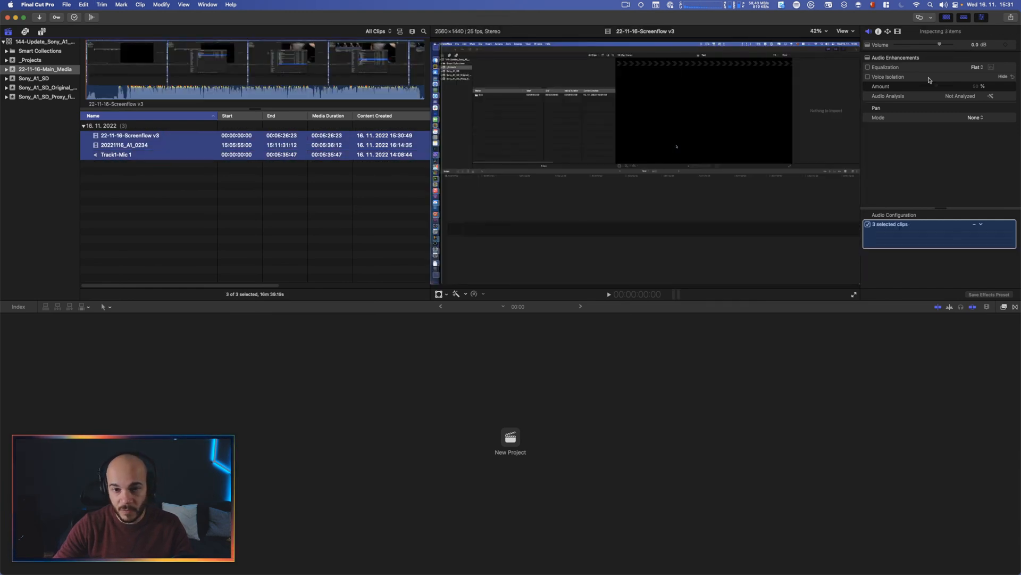
Give all three clips reel Youtube Video, scene Update on Sony A1 files and take 1.
{"action": "left_click", "coordinate": [879, 32]}
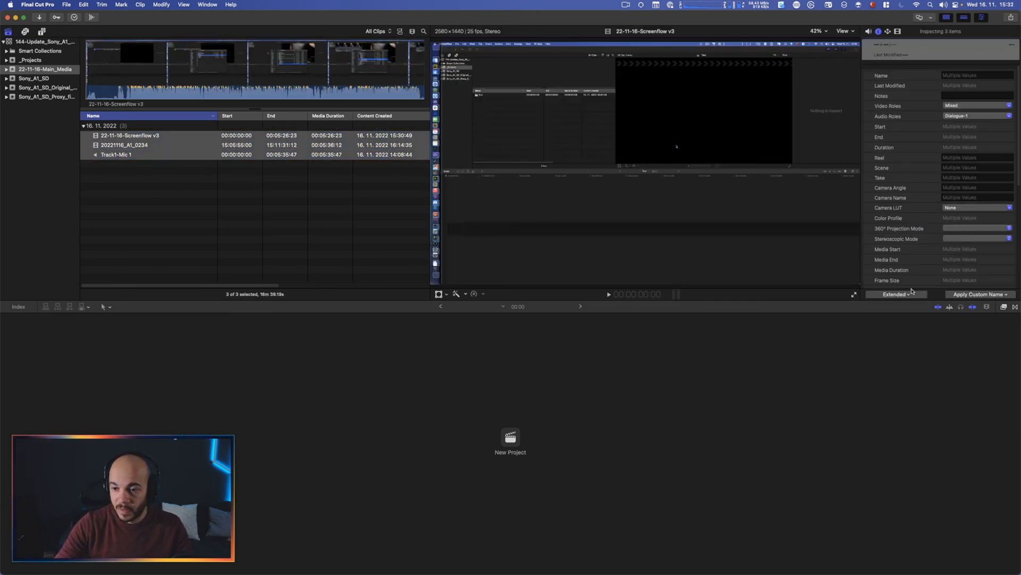
{"action": "left_click_drag", "start_coordinate": [909, 300], "coordinate": [910, 364]}
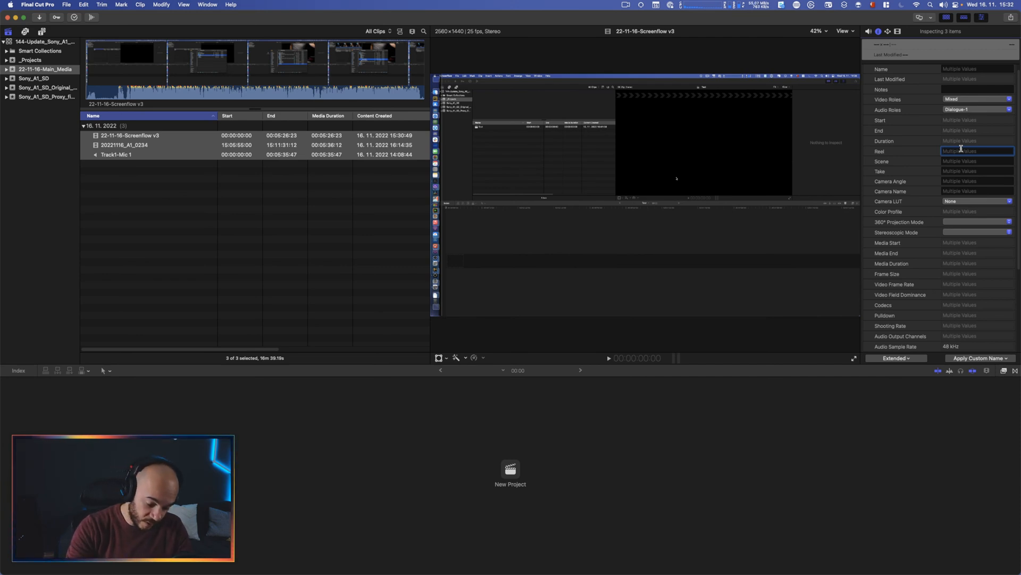
{"action": "type", "text": "outube Vide"}
{"action": "key", "text": "Tab"}
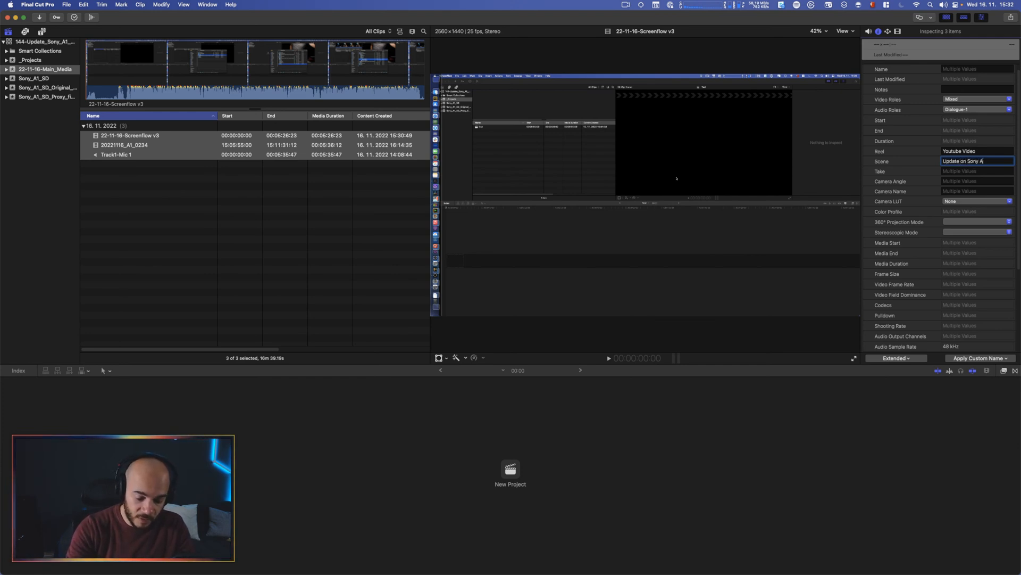
{"action": "type", "text": "Update on Sony A1 files"}
{"action": "key", "text": "Tab"}
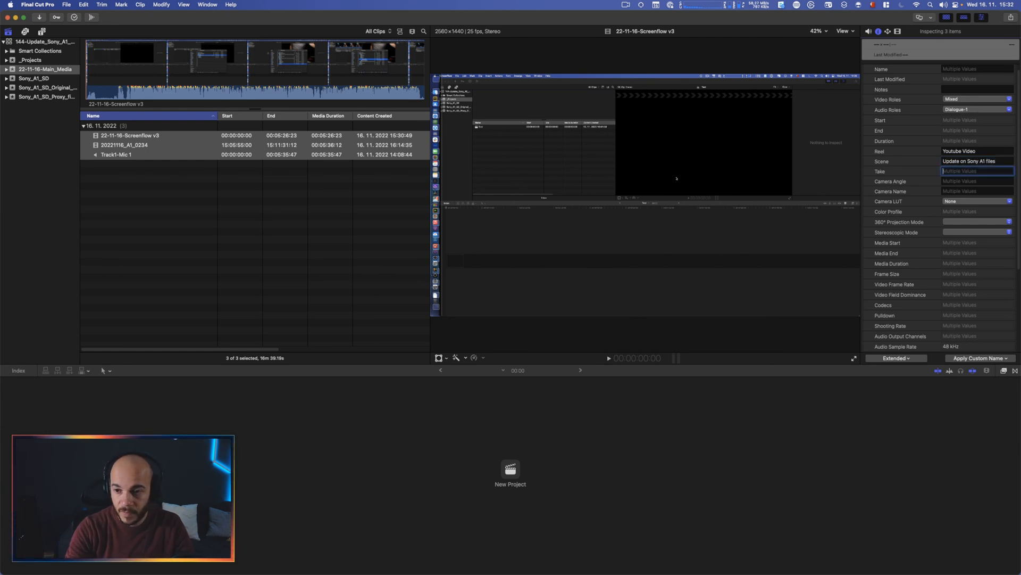
{"action": "type", "text": "1"}
{"action": "key", "text": "Tab"}
Set camera angle A - Camera and camera name Sony A1 for all three clips, then deselect.
{"action": "type", "text": "Sony A1"}
{"action": "key", "text": "Tab"}
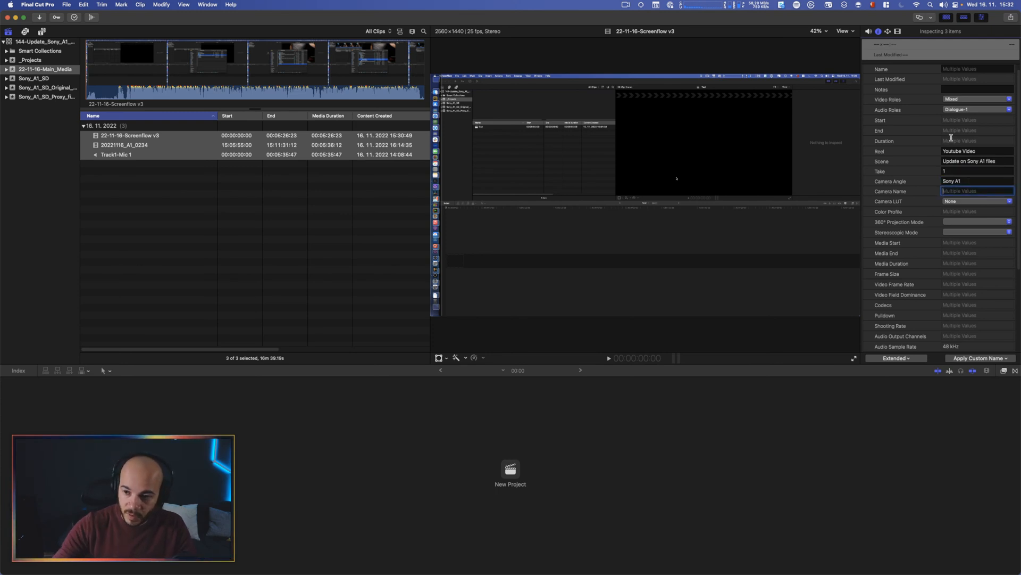
{"action": "left_click", "coordinate": [972, 181]}
{"action": "type", "text": "A"}
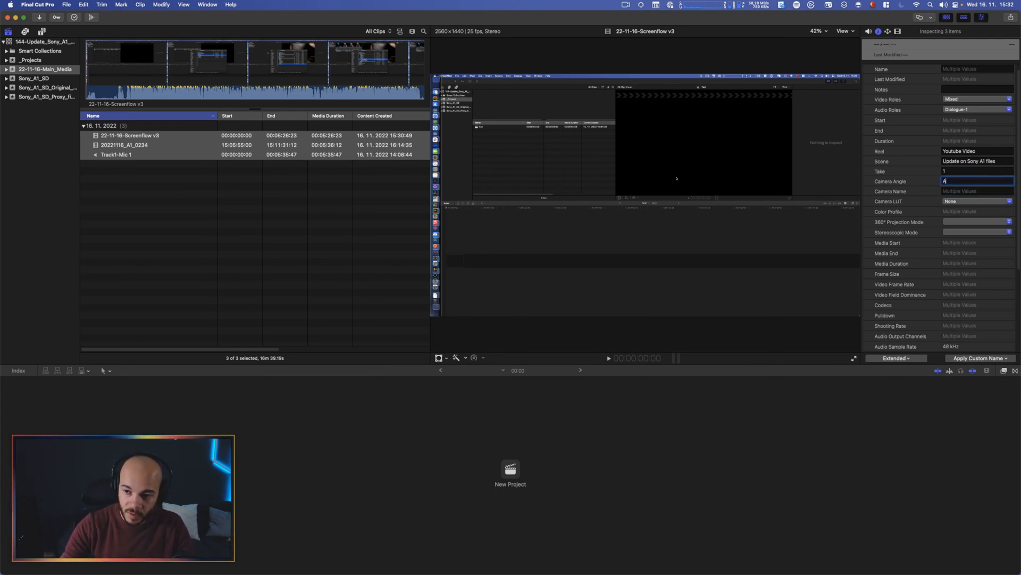
{"action": "left_click", "coordinate": [969, 192]}
{"action": "left_click", "coordinate": [962, 181]}
{"action": "type", "text": "- Camera"}
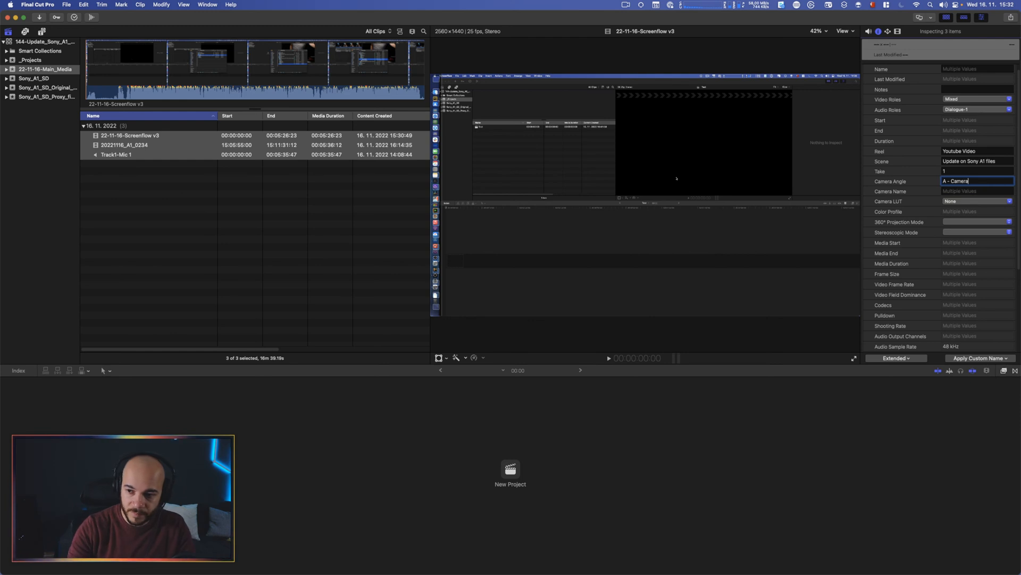
{"action": "left_click", "coordinate": [961, 190]}
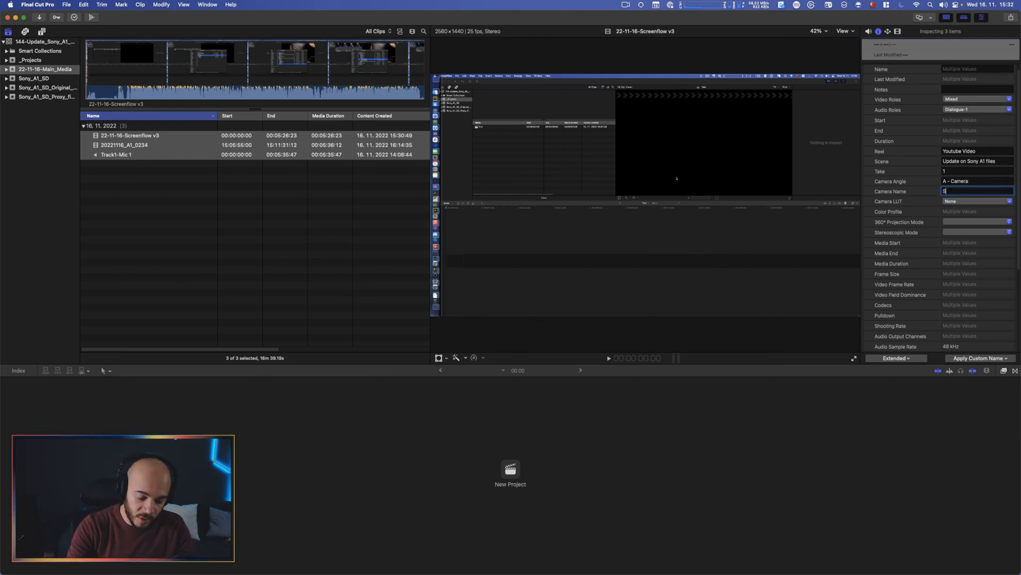
{"action": "key", "text": "Return"}
{"action": "key", "text": "super+shift+a"}
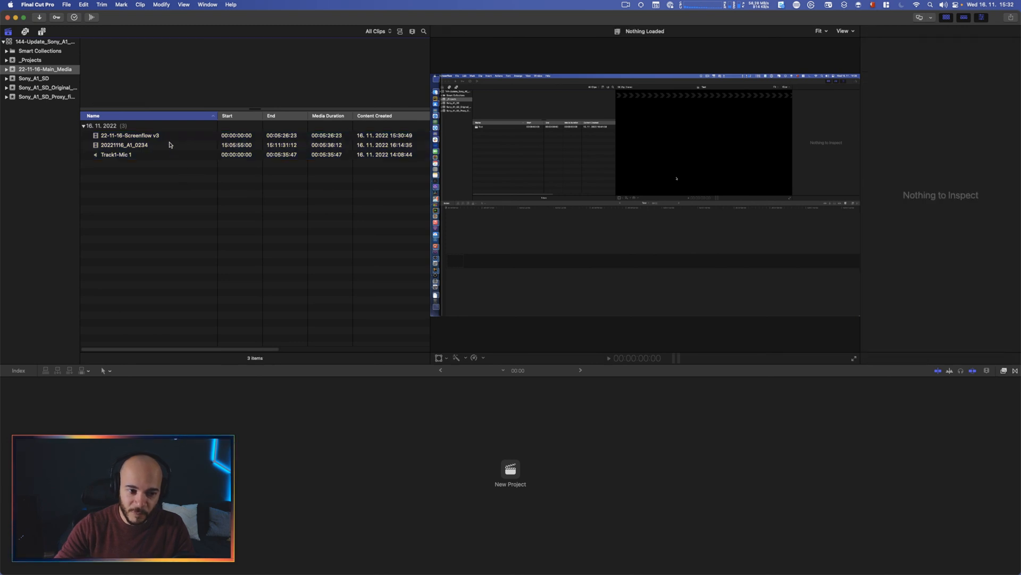
Set the Screenflow v3 clip's camera angle to B - Desktop and camera name to Mac Pro.
{"action": "left_click", "coordinate": [172, 139]}
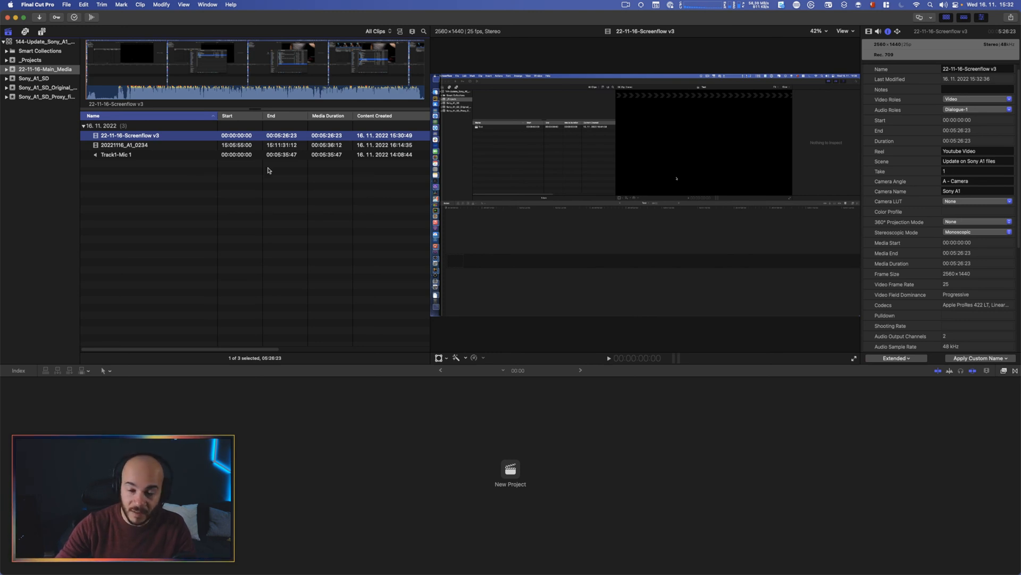
{"action": "left_click", "coordinate": [981, 182]}
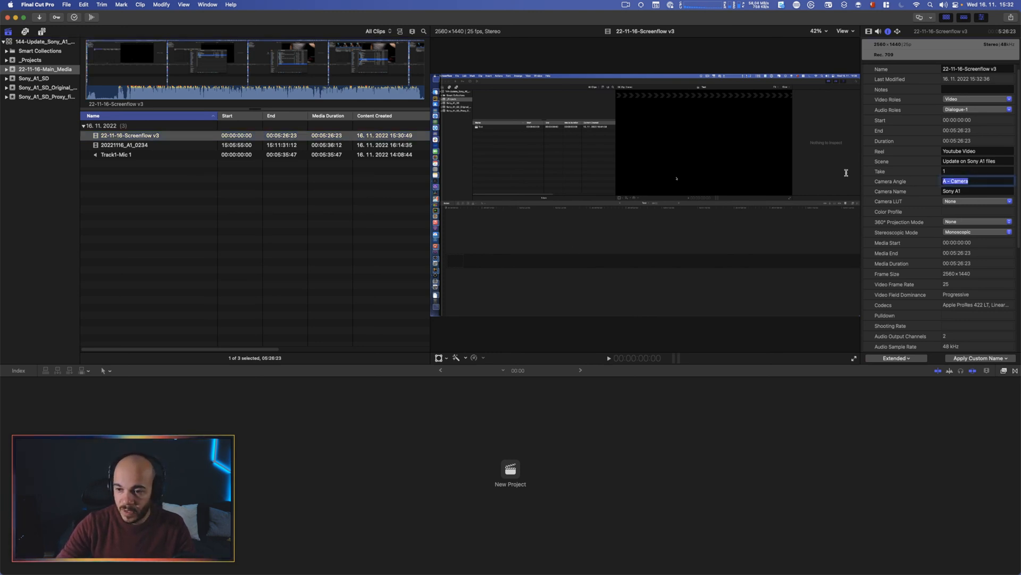
{"action": "type", "text": "B - Desktop"}
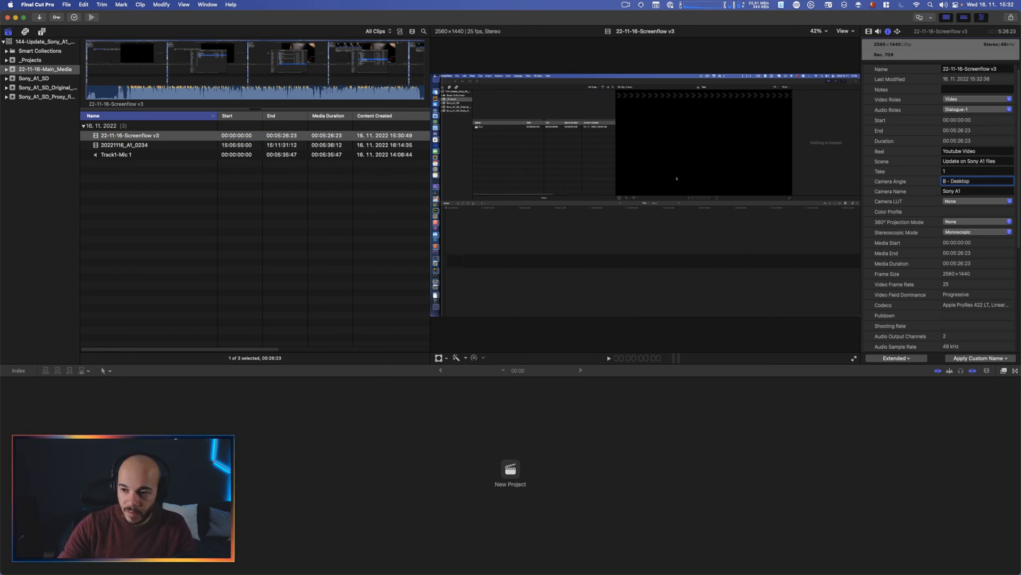
{"action": "left_click", "coordinate": [969, 193]}
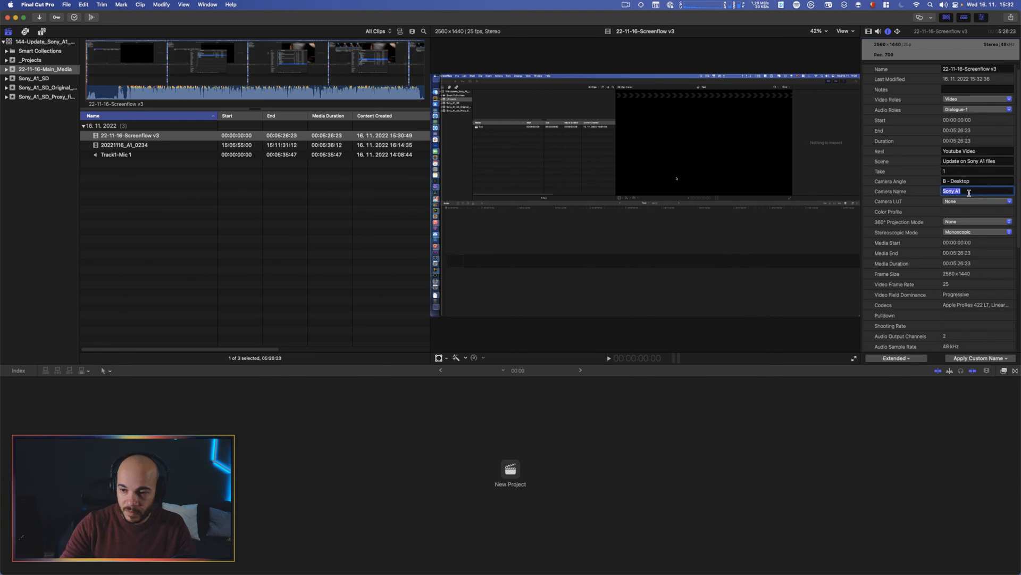
{"action": "type", "text": "S"}
{"action": "type", "text": "ac Pro"}
{"action": "key", "text": "Return"}
Set Track1-Mic 1's angle to C - Sound and camera name to RodeCaster, then select all clips.
{"action": "left_click", "coordinate": [343, 155]}
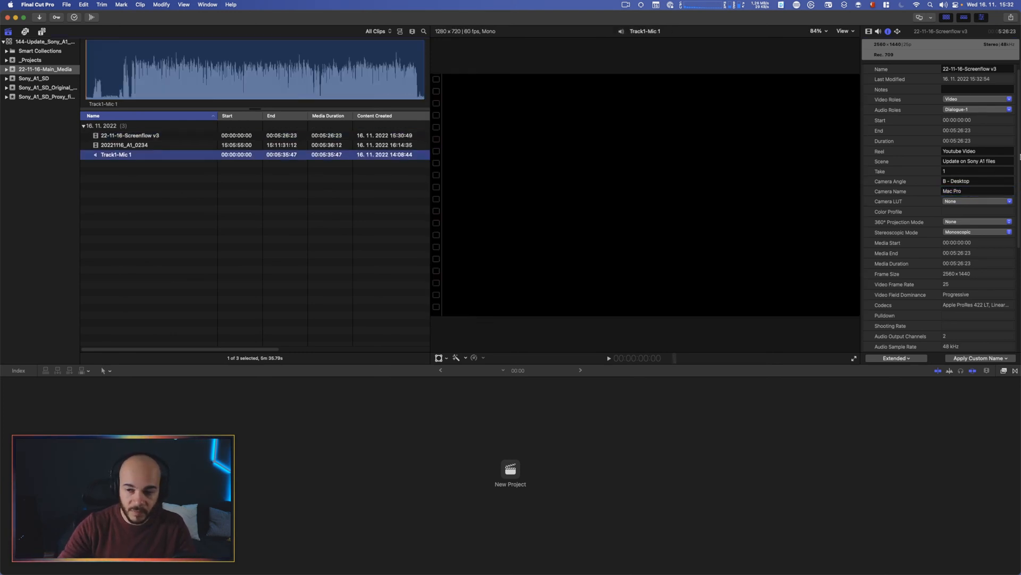
{"action": "left_click", "coordinate": [967, 181]}
{"action": "type", "text": "C - Sound"}
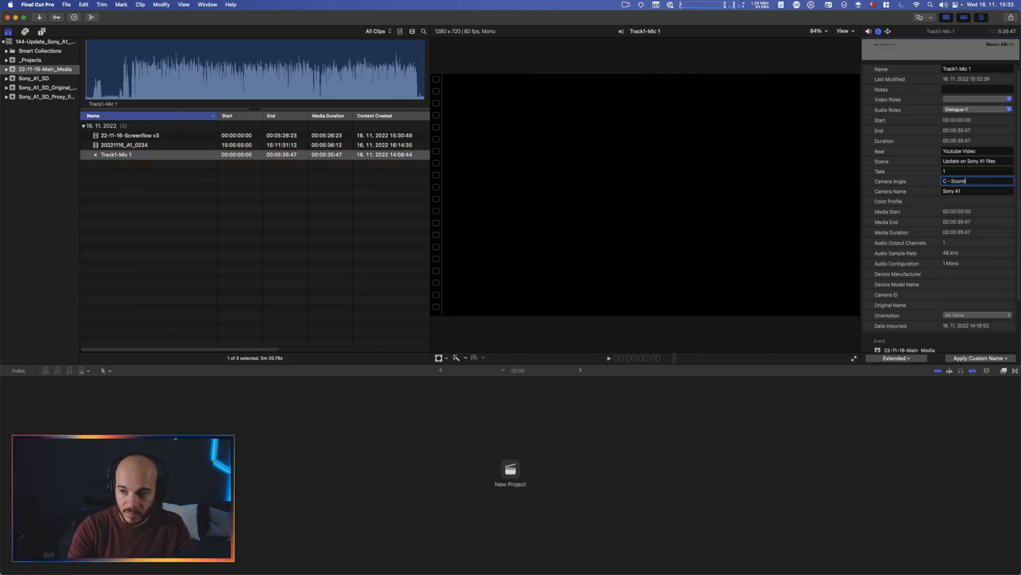
{"action": "key", "text": "Tab"}
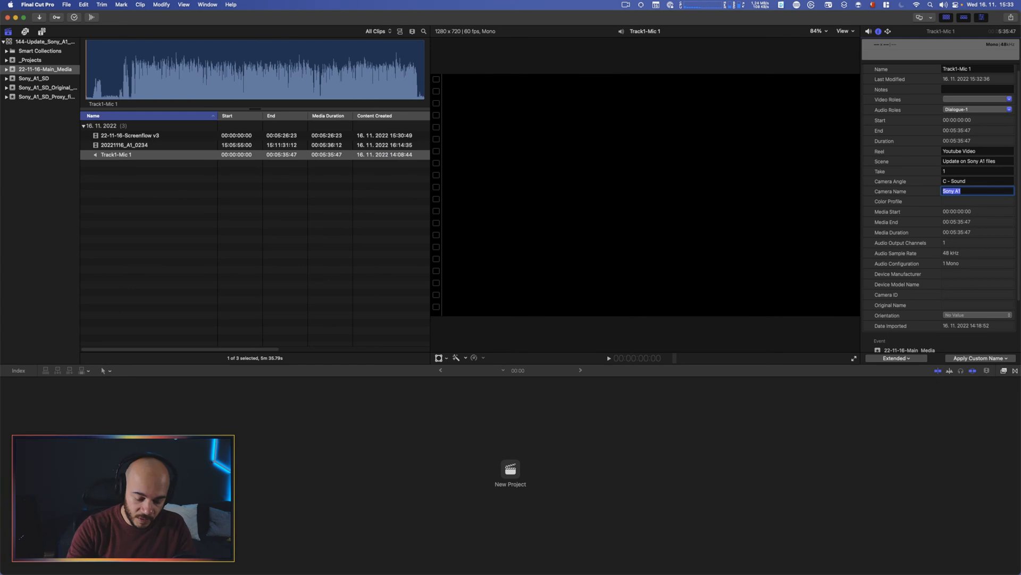
{"action": "type", "text": "RodeCaster"}
{"action": "key", "text": "Return"}
{"action": "left_click", "coordinate": [340, 153]}
{"action": "key", "text": "cmd+a"}
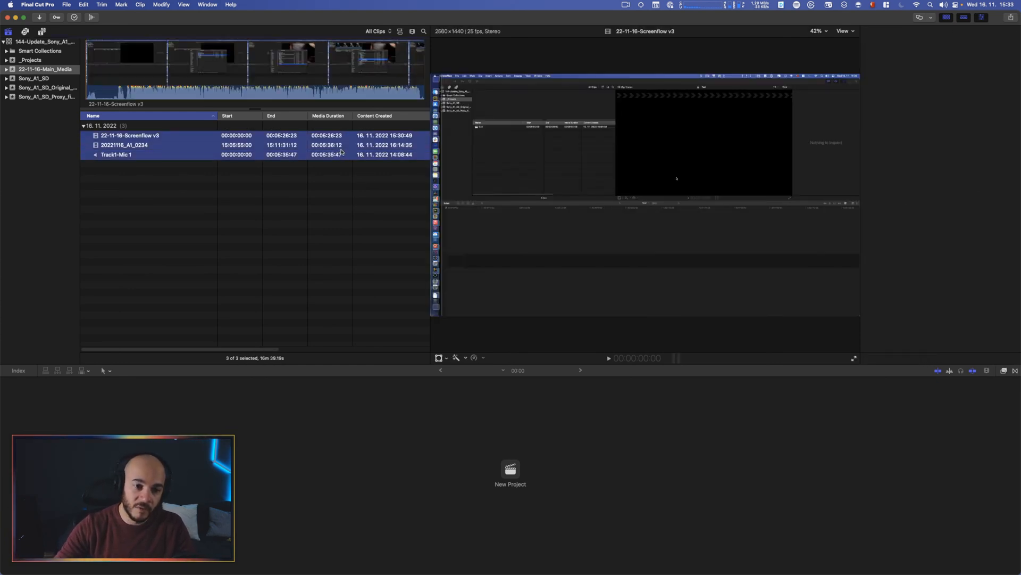
Create a new multicam clip named Multicam from the three selected clips.
{"action": "right_click", "coordinate": [341, 153]}
{"action": "left_click", "coordinate": [394, 160]}
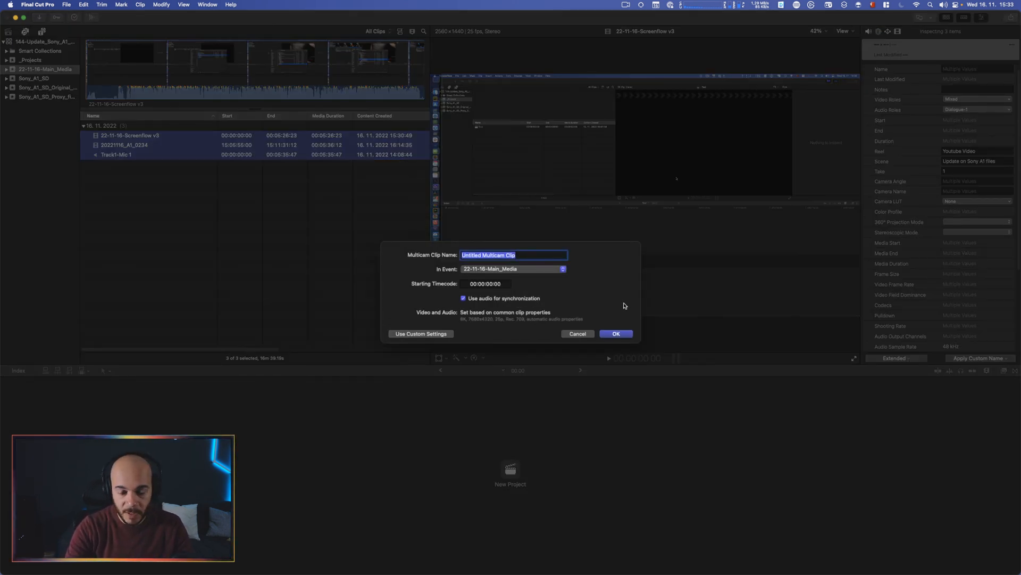
{"action": "type", "text": "Multicam"}
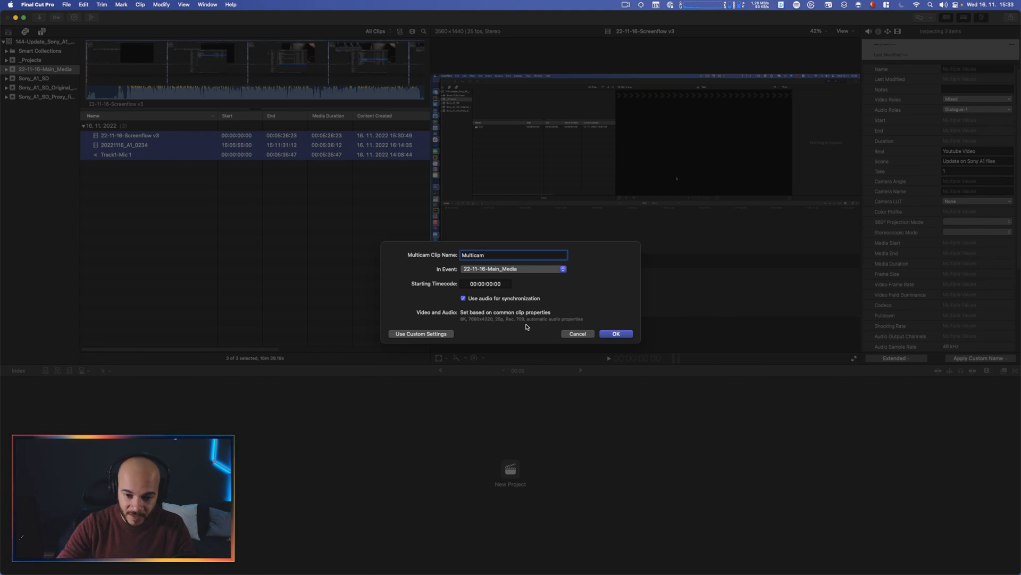
{"action": "left_click", "coordinate": [616, 334]}
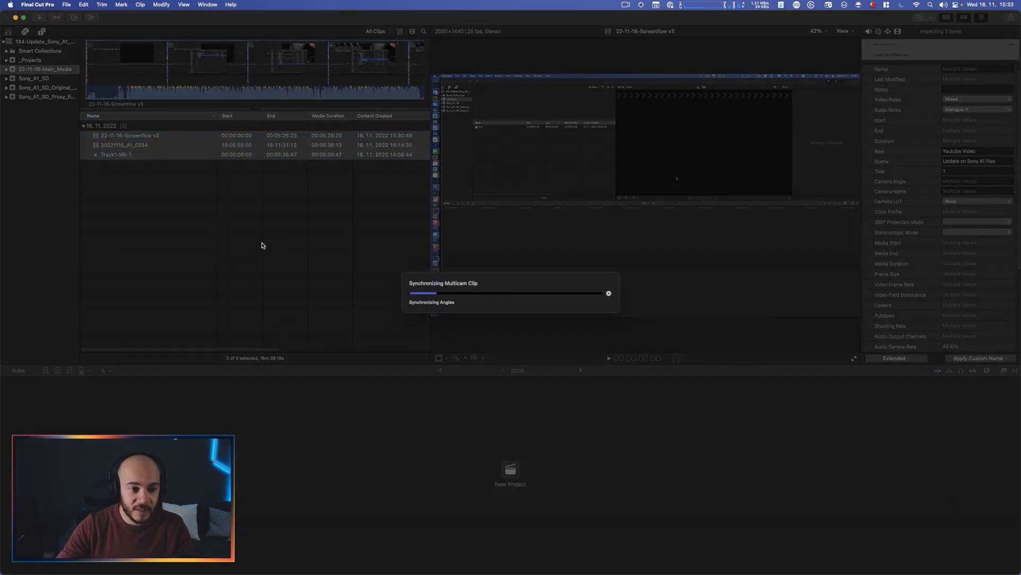
In the Multicam clip's audio configuration, enable C - Sound and disable A - Camera.
{"action": "left_click", "coordinate": [149, 157]}
{"action": "double_click", "coordinate": [172, 154]}
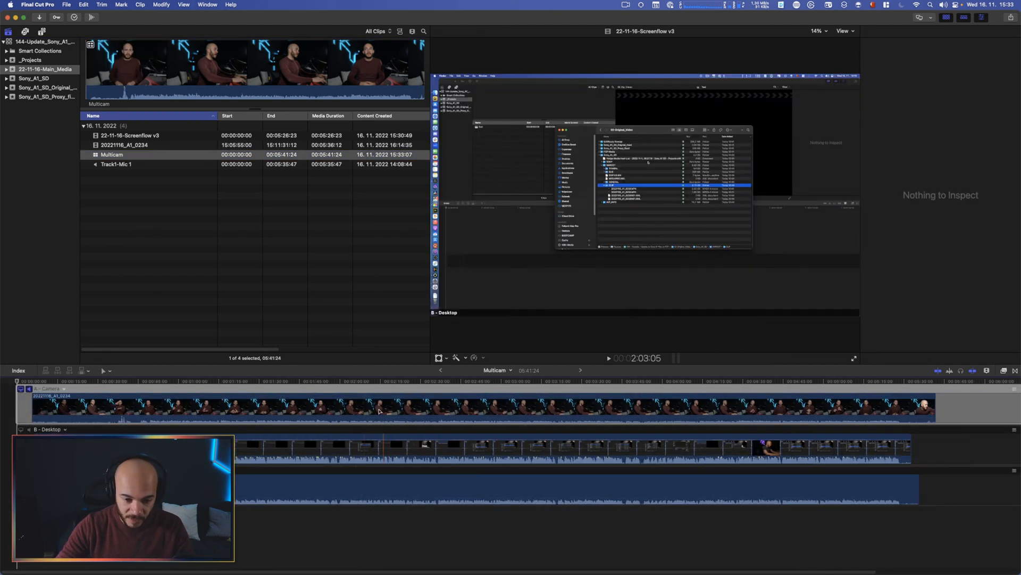
{"action": "key", "text": "Home"}
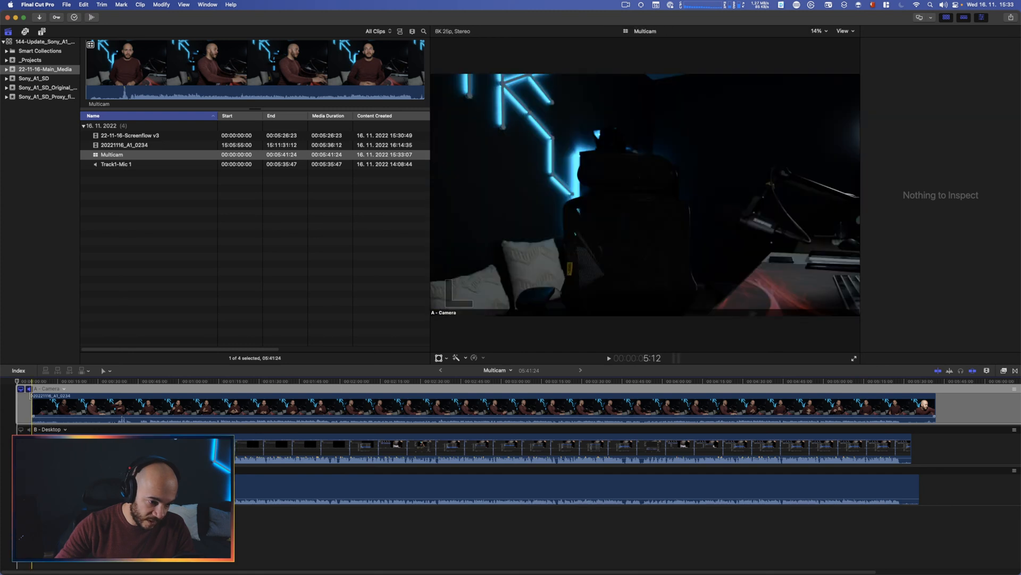
{"action": "left_click", "coordinate": [190, 174]}
{"action": "left_click", "coordinate": [195, 158]}
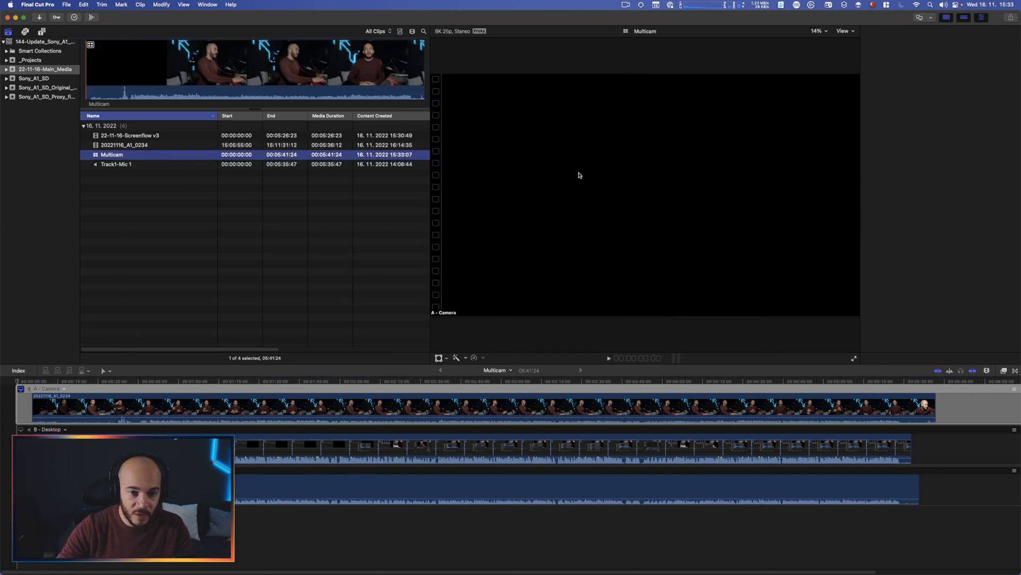
{"action": "left_click", "coordinate": [868, 31]}
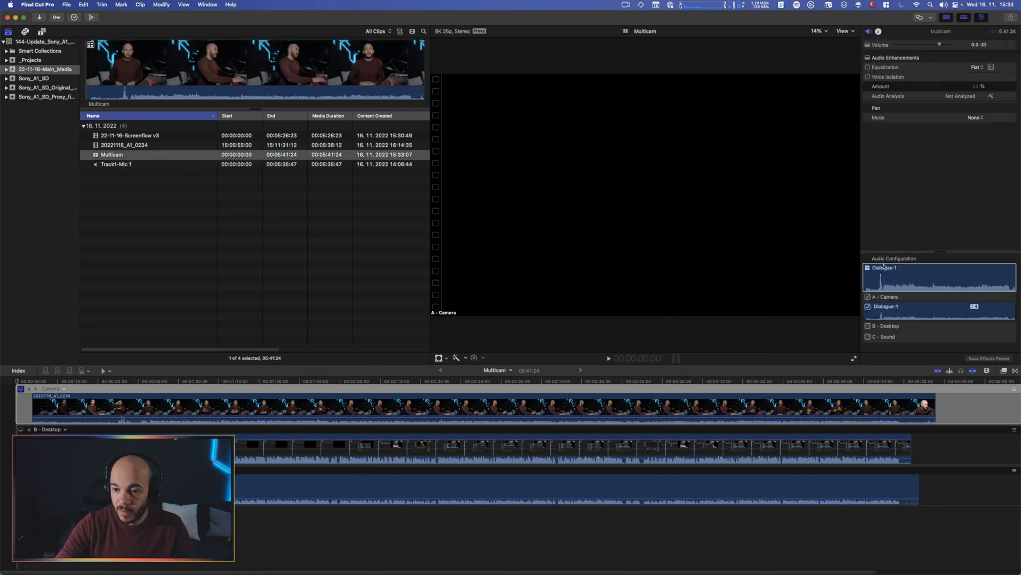
{"action": "left_click", "coordinate": [868, 308]}
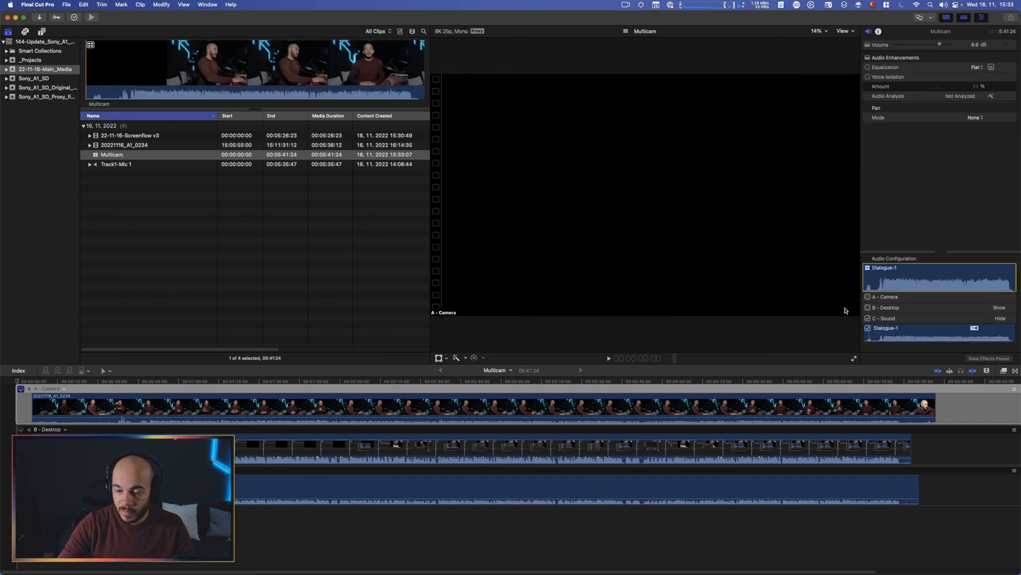
{"action": "left_click", "coordinate": [301, 387]}
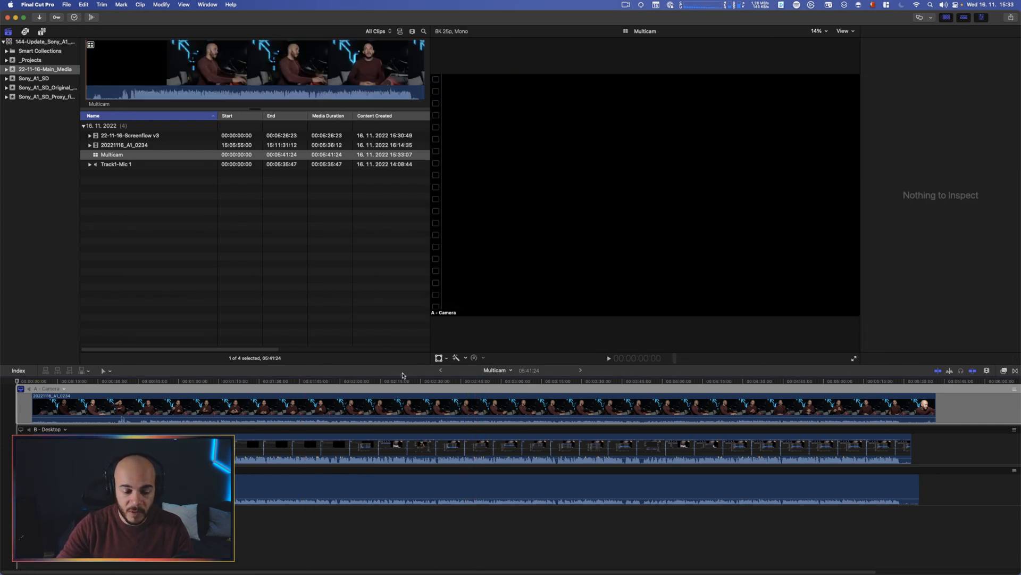
Start a new project from the Multicam clip in the _Projects event, named Update on the Sony A1 workflow.
{"action": "right_click", "coordinate": [136, 156]}
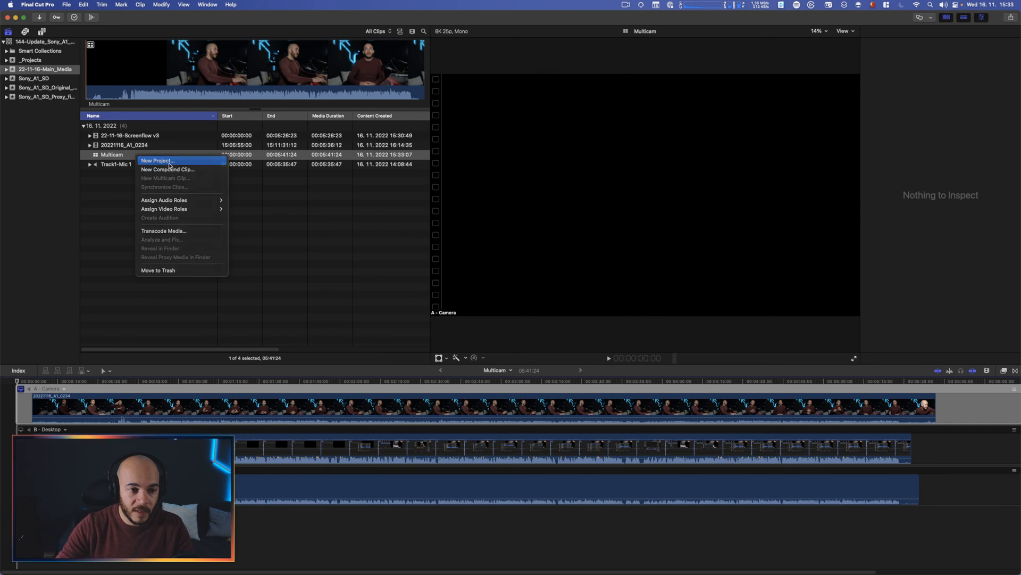
{"action": "left_click", "coordinate": [169, 162]}
{"action": "left_click", "coordinate": [541, 276]}
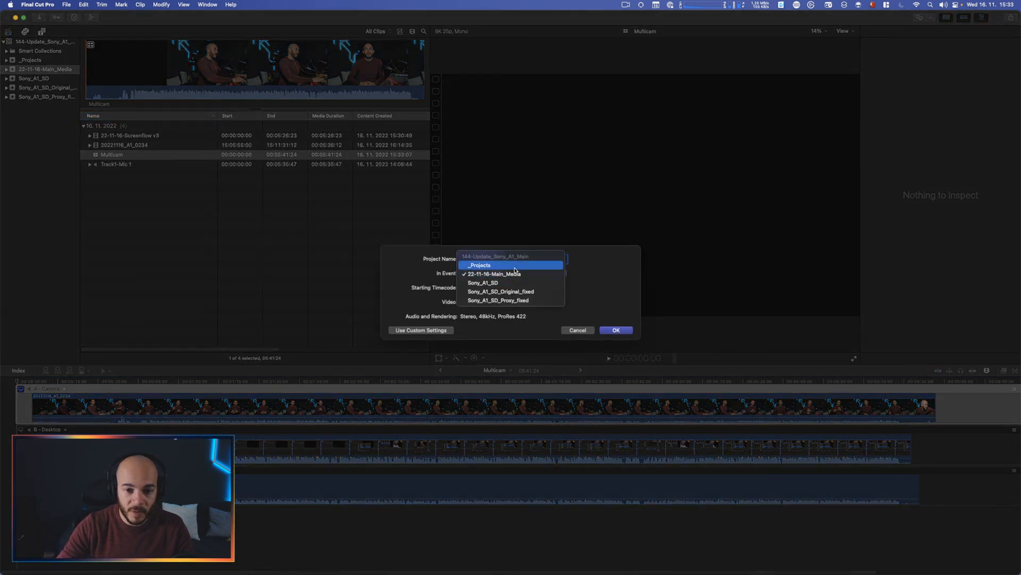
{"action": "left_click", "coordinate": [507, 263]}
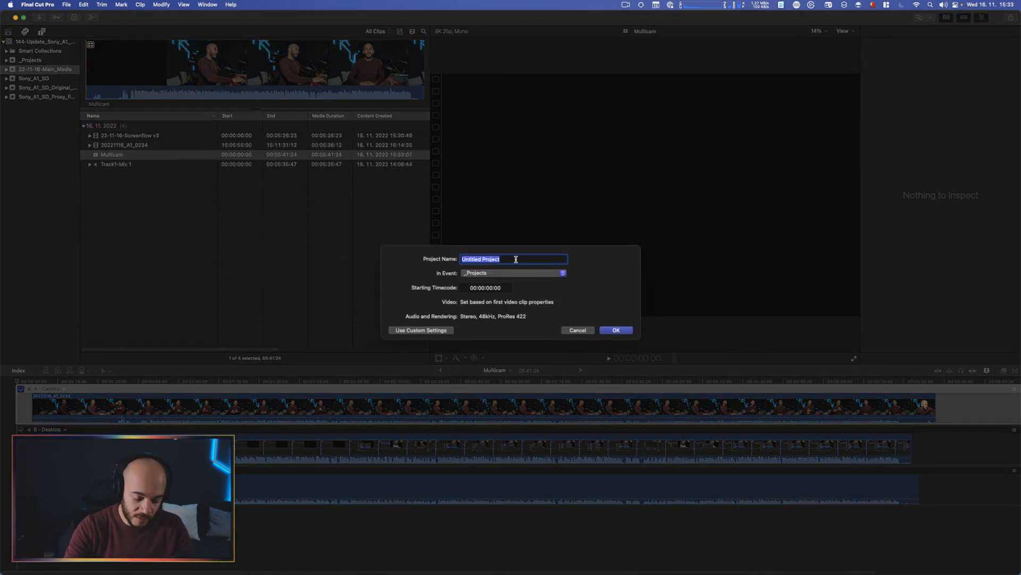
{"action": "type", "text": "UPdate"}
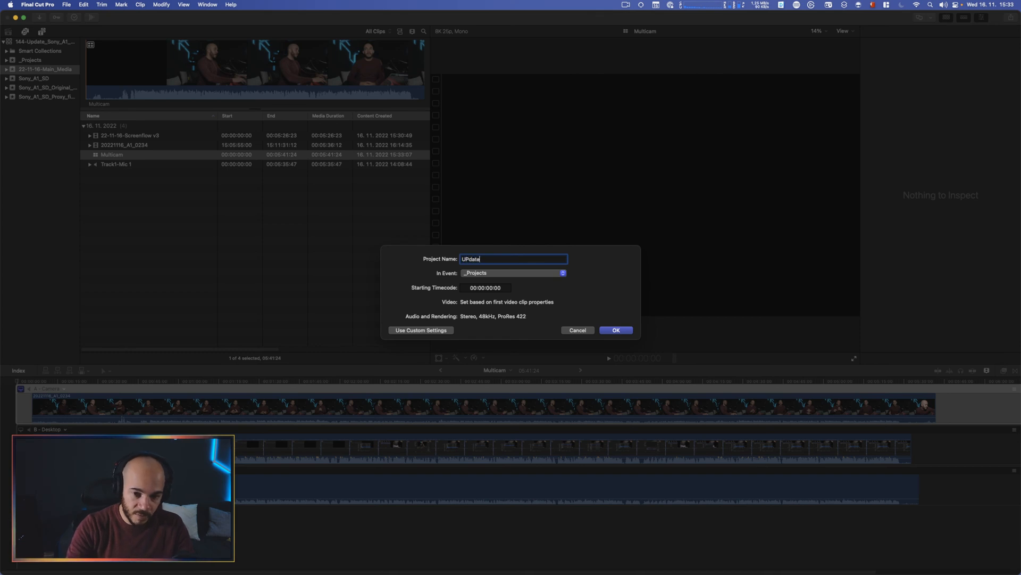
{"action": "type", "text": "pdate"}
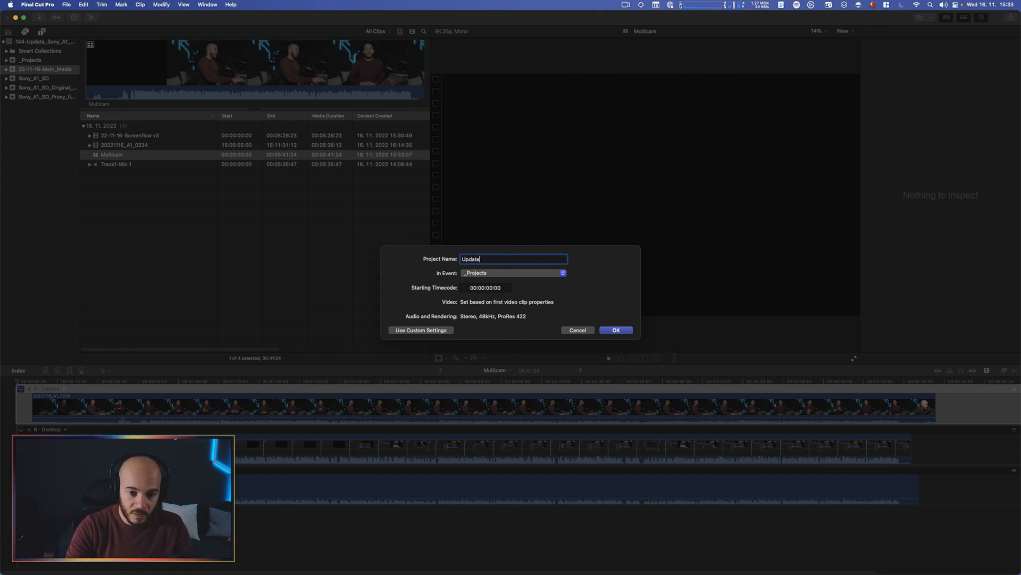
{"action": "type", "text": " to the"}
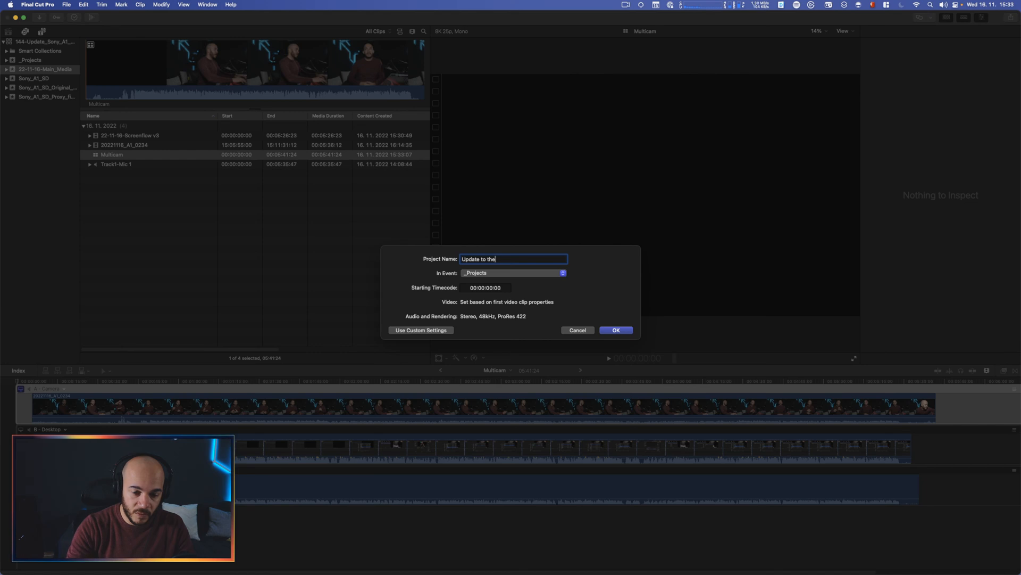
{"action": "key", "text": "BackSpace"}
{"action": "key", "text": "BackSpace"}
{"action": "key", "text": "BackSpace"}
{"action": "key", "text": "BackSpace"}
{"action": "key", "text": "BackSpace"}
{"action": "key", "text": "BackSpace"}
{"action": "type", "text": "on the Sony A1 workflow"}
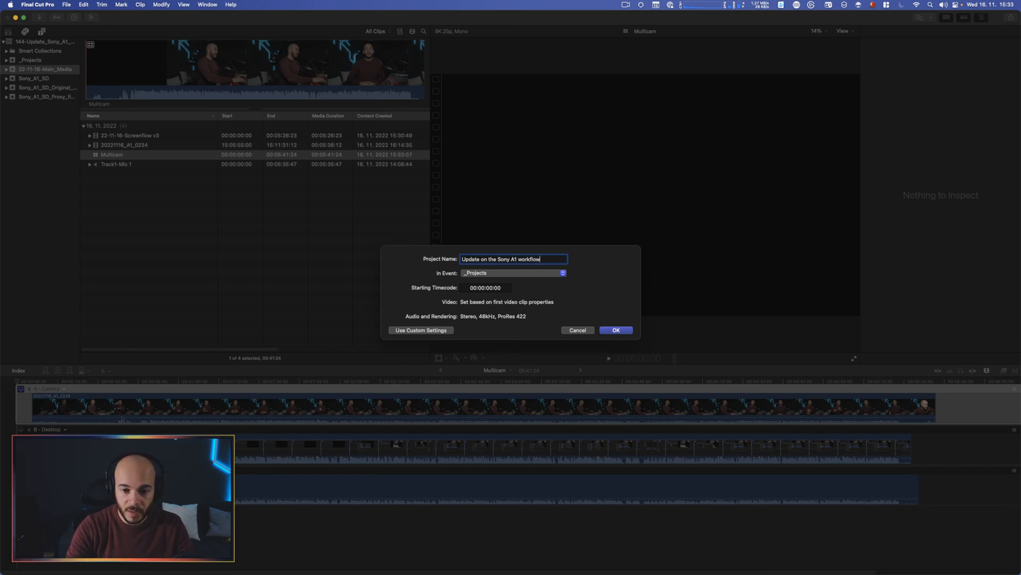
Use custom settings with a 4K video format and create the project.
{"action": "left_click", "coordinate": [408, 329]}
{"action": "left_click", "coordinate": [492, 286]}
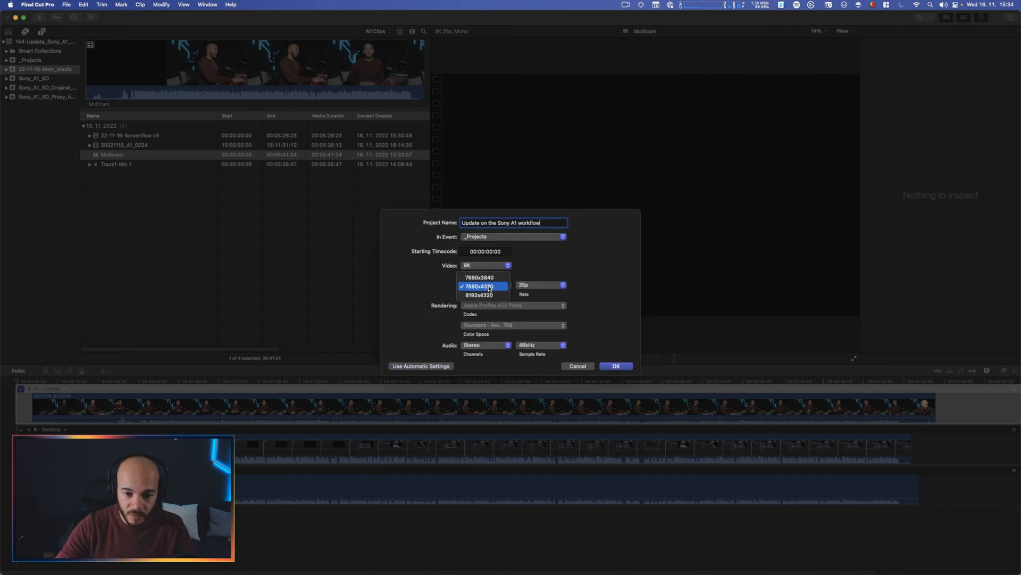
{"action": "left_click", "coordinate": [490, 287]}
{"action": "left_click", "coordinate": [495, 265]}
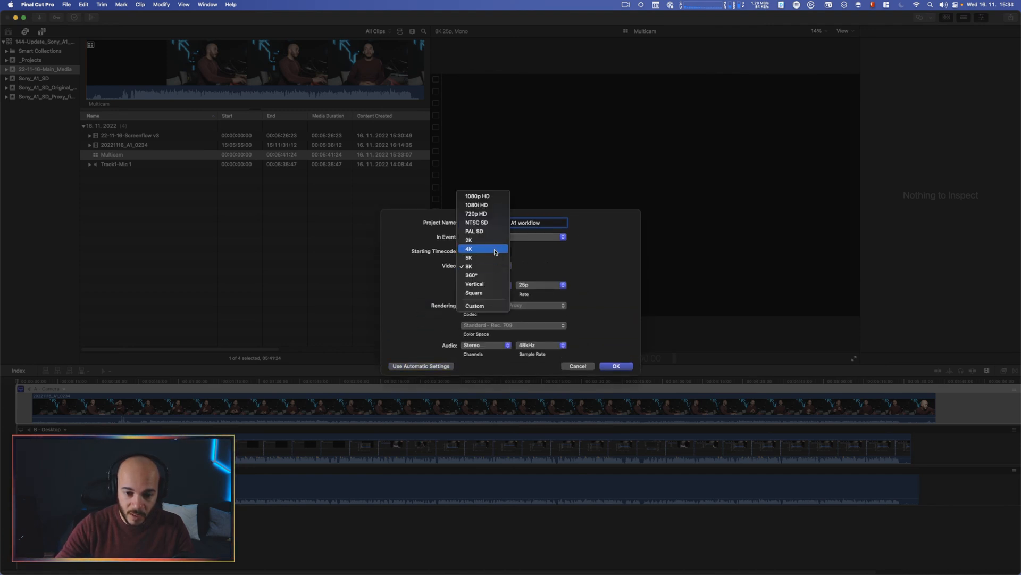
{"action": "left_click", "coordinate": [495, 251]}
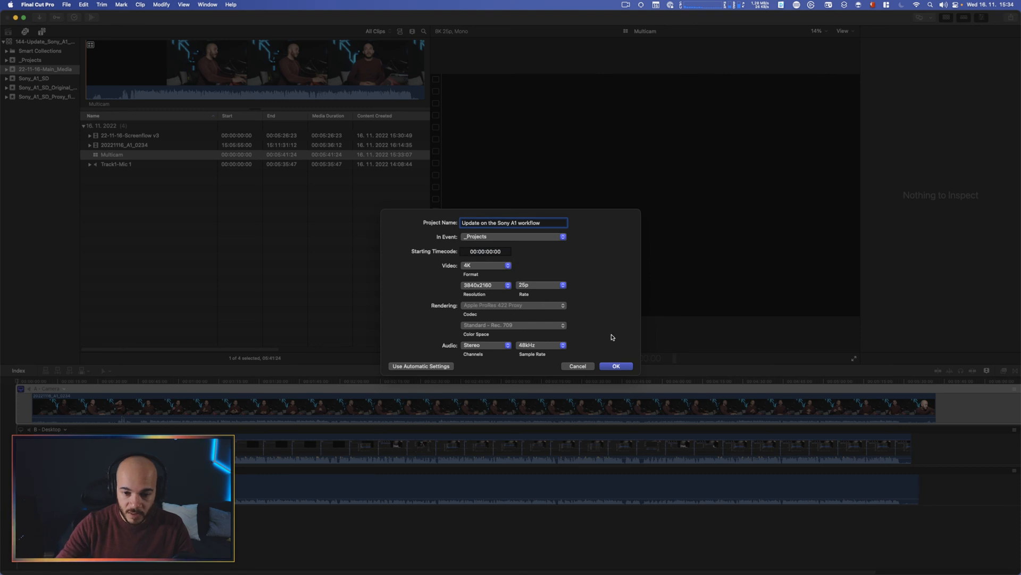
{"action": "left_click", "coordinate": [608, 367]}
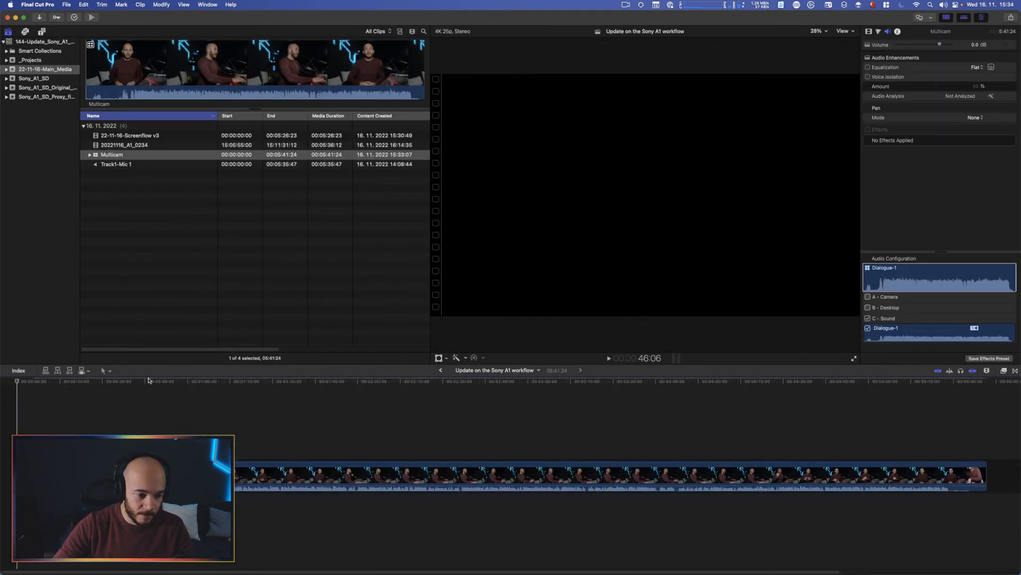
Trim the multicam clip's opening to where speaking starts, then back the cut off a few frames.
{"action": "key", "text": "space"}
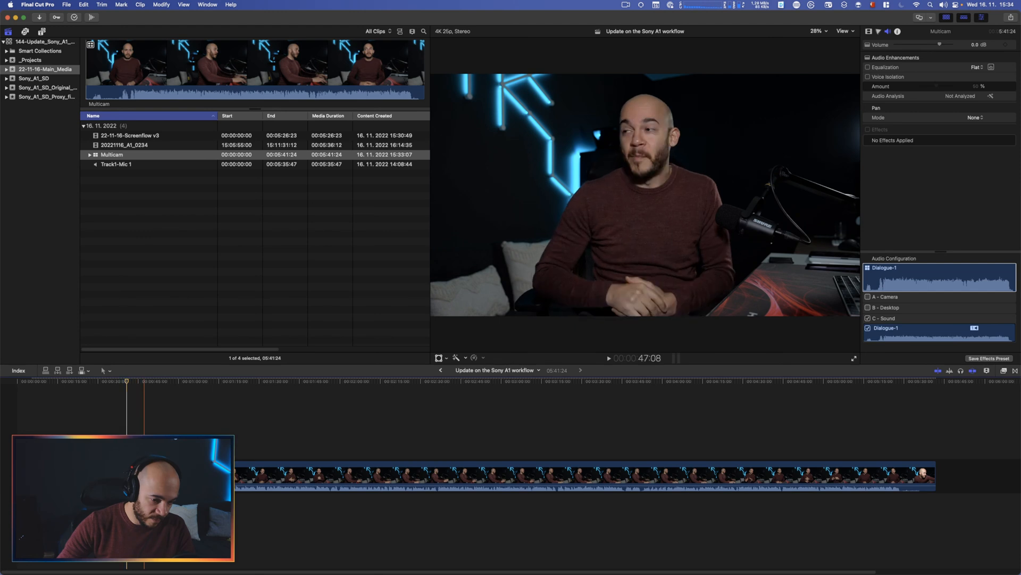
{"action": "key", "text": "alt+bracketleft"}
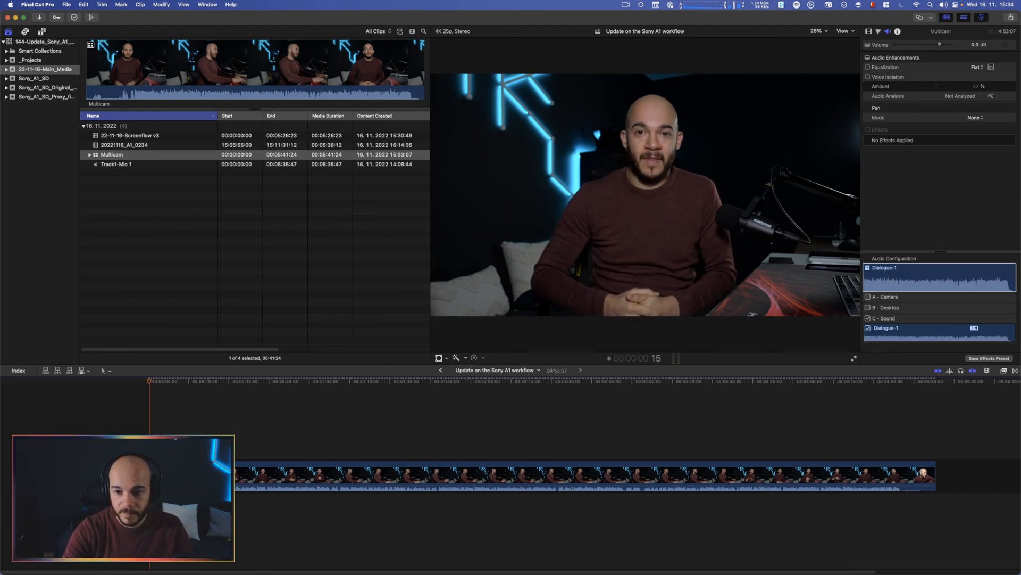
{"action": "key", "text": "Home"}
{"action": "key", "text": "space"}
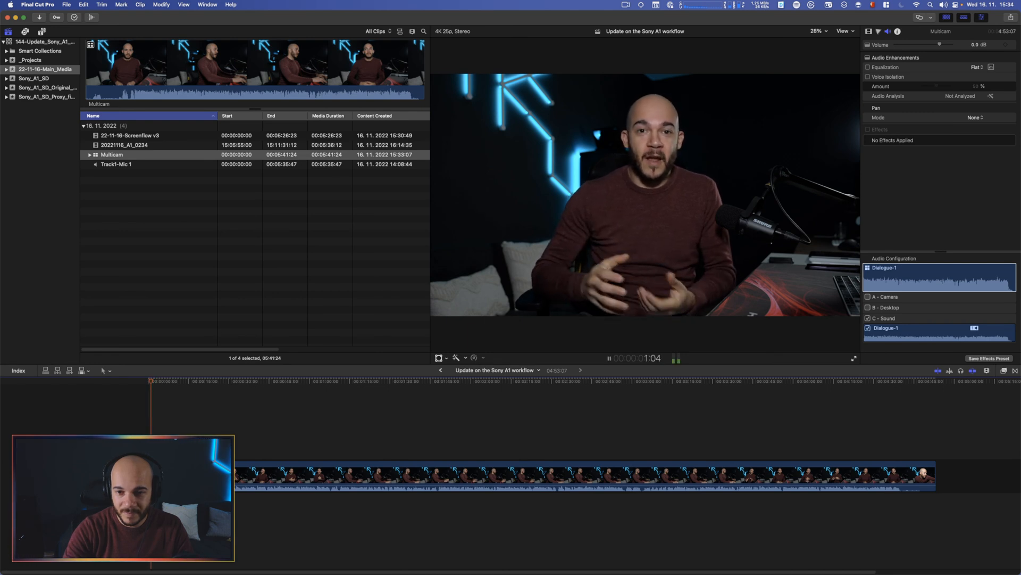
{"action": "key", "text": "Left"}
{"action": "key", "text": "Left"}
{"action": "key", "text": "Left"}
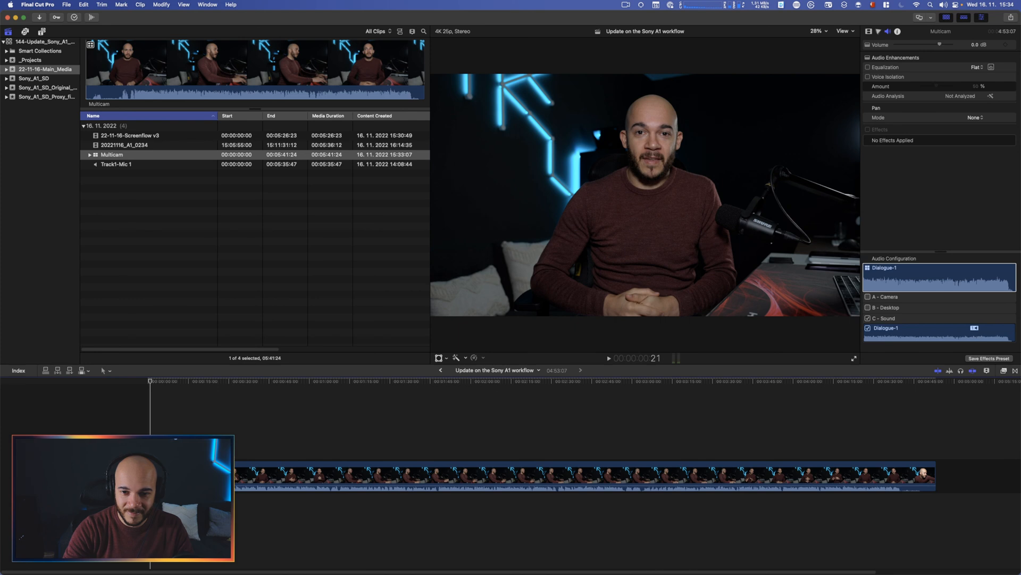
{"action": "key", "text": "alt+bracketleft"}
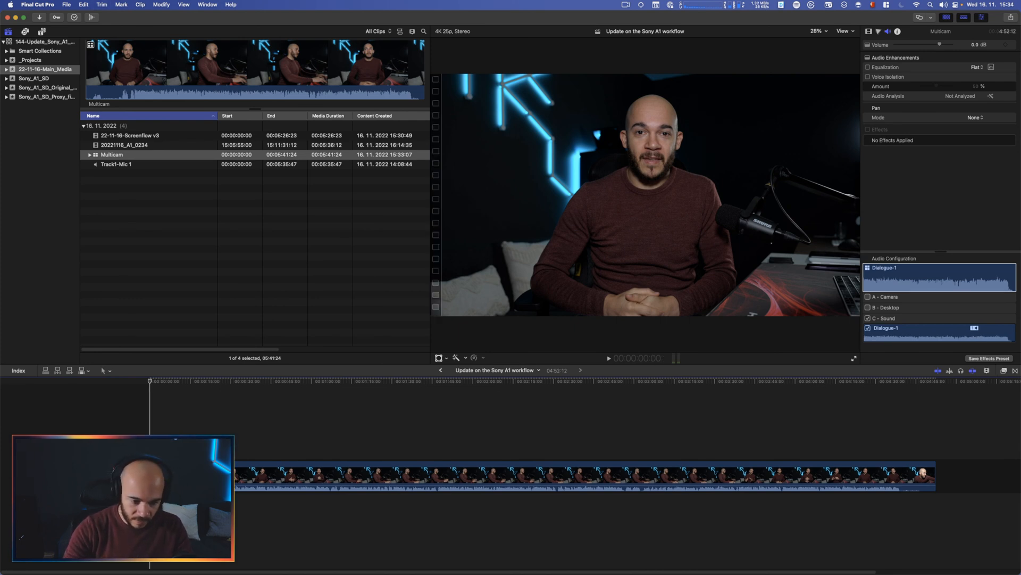
Play the trimmed project from the start and select the clip around 2:01.
{"action": "key", "text": "shift+z"}
{"action": "key", "text": "space"}
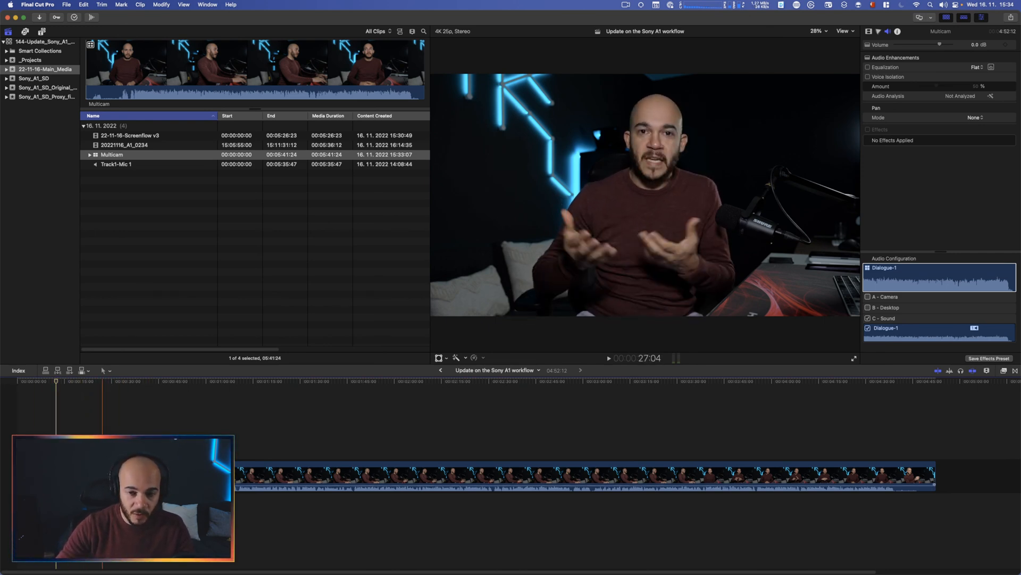
{"action": "left_click", "coordinate": [133, 475]}
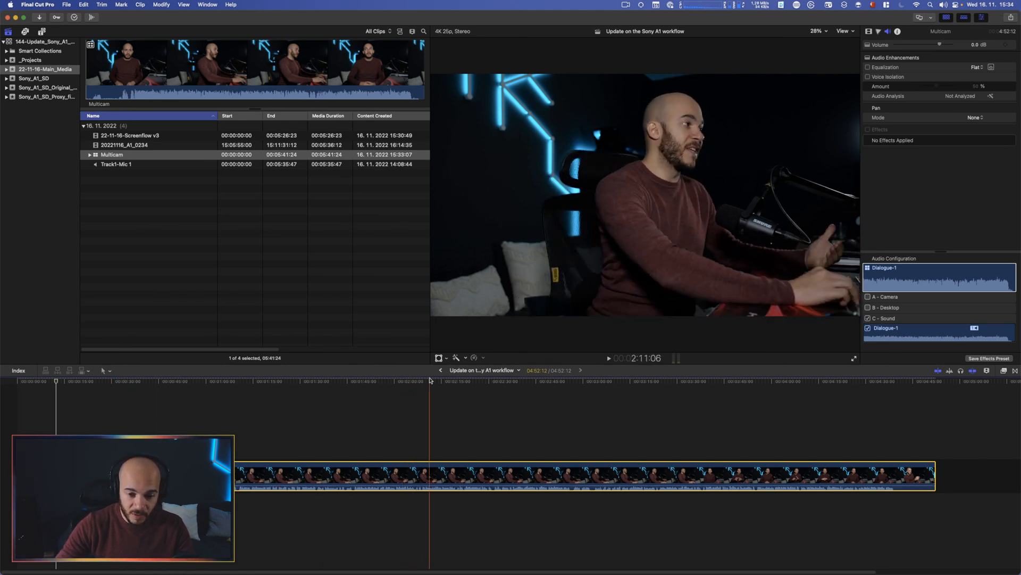
{"action": "left_click", "coordinate": [185, 417]}
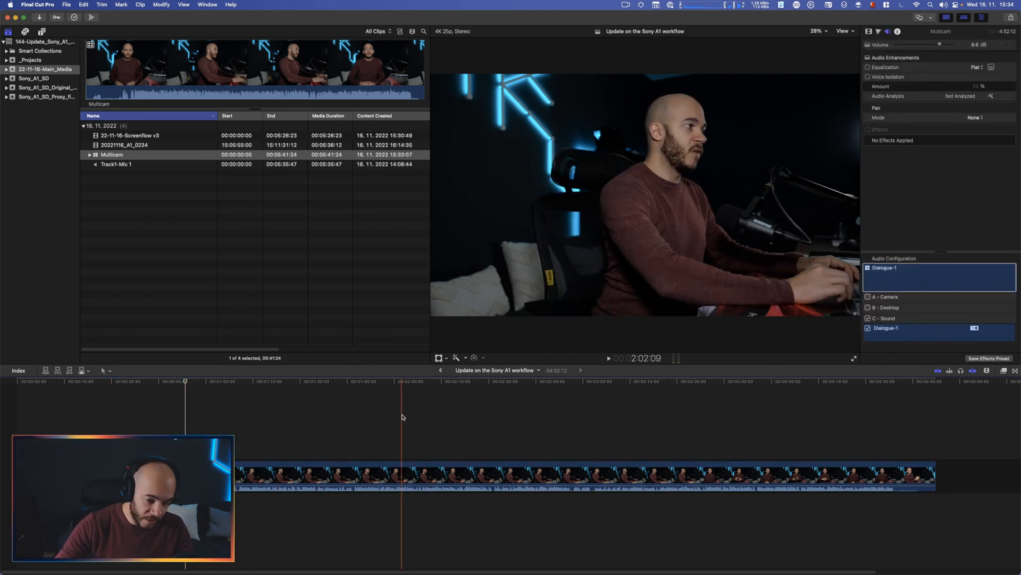
{"action": "left_click", "coordinate": [377, 419]}
{"action": "key", "text": "super+a"}
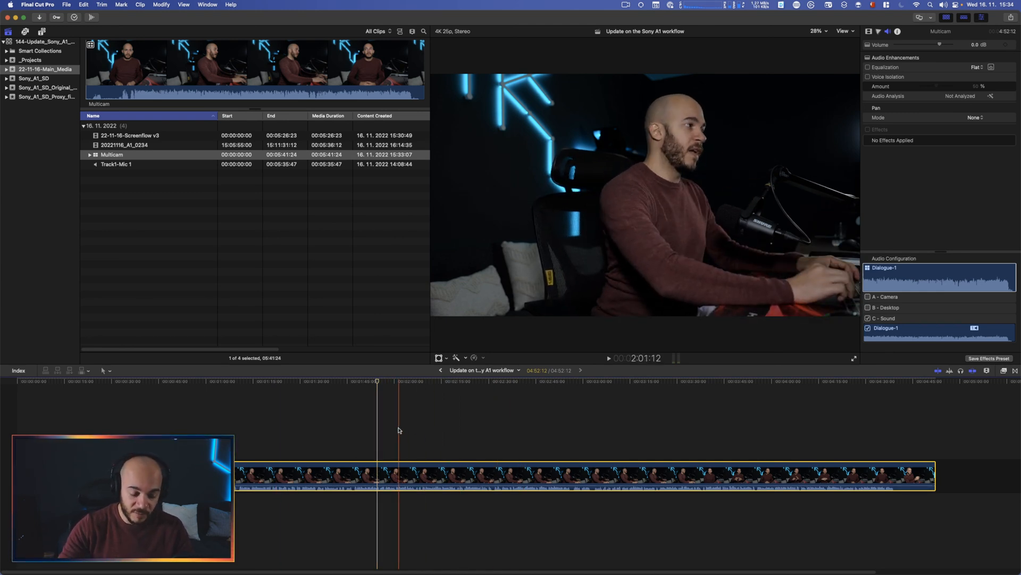
Hide the media browser, open the Multicam clip's angle editor, and switch to the Select tool.
{"action": "key", "text": "ctrl+super+1"}
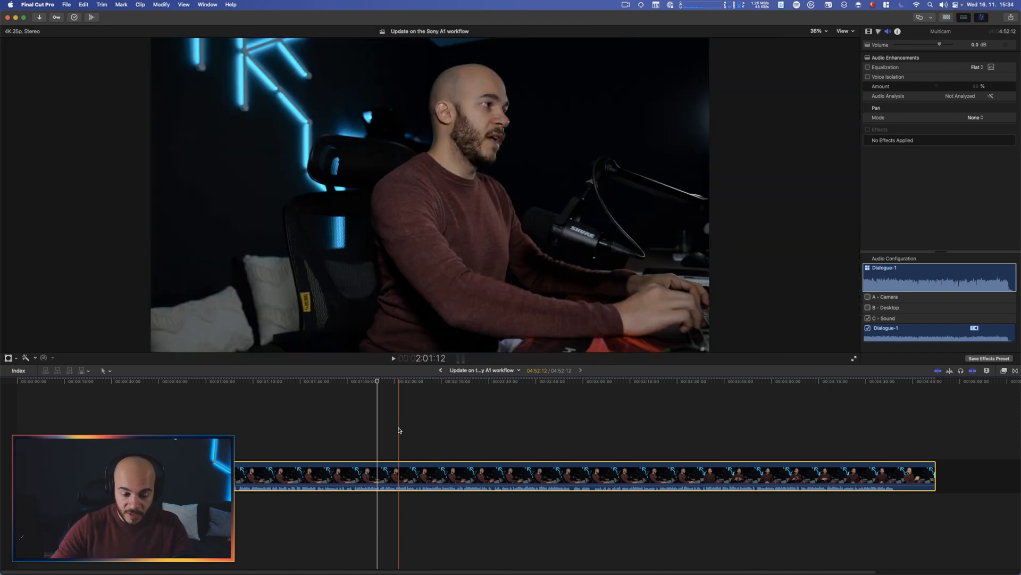
{"action": "double_click", "coordinate": [415, 475]}
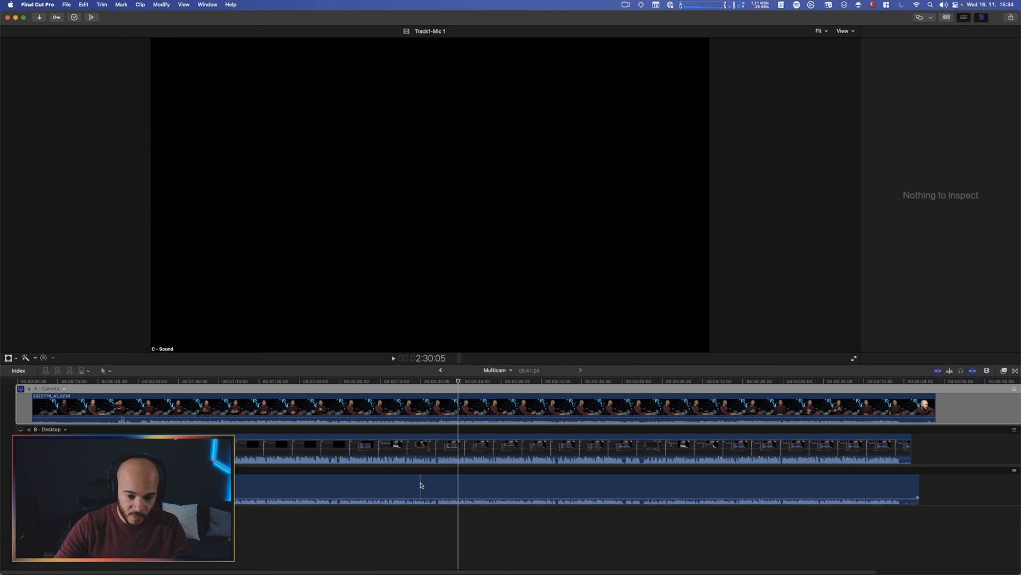
{"action": "left_click", "coordinate": [105, 371]}
{"action": "left_click", "coordinate": [121, 381]}
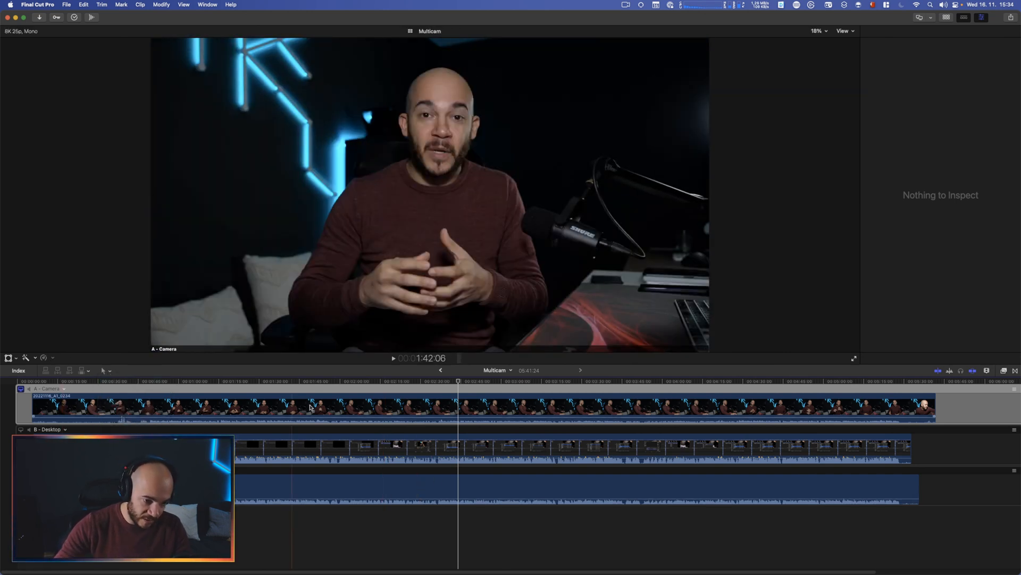
Slide the Track1-Mic 1 audio angle later in time.
{"action": "left_click", "coordinate": [585, 488]}
{"action": "left_click_drag", "start_coordinate": [585, 490], "coordinate": [649, 489]}
{"action": "left_click_drag", "start_coordinate": [498, 488], "coordinate": [734, 488]}
{"action": "left_click_drag", "start_coordinate": [444, 485], "coordinate": [741, 486]}
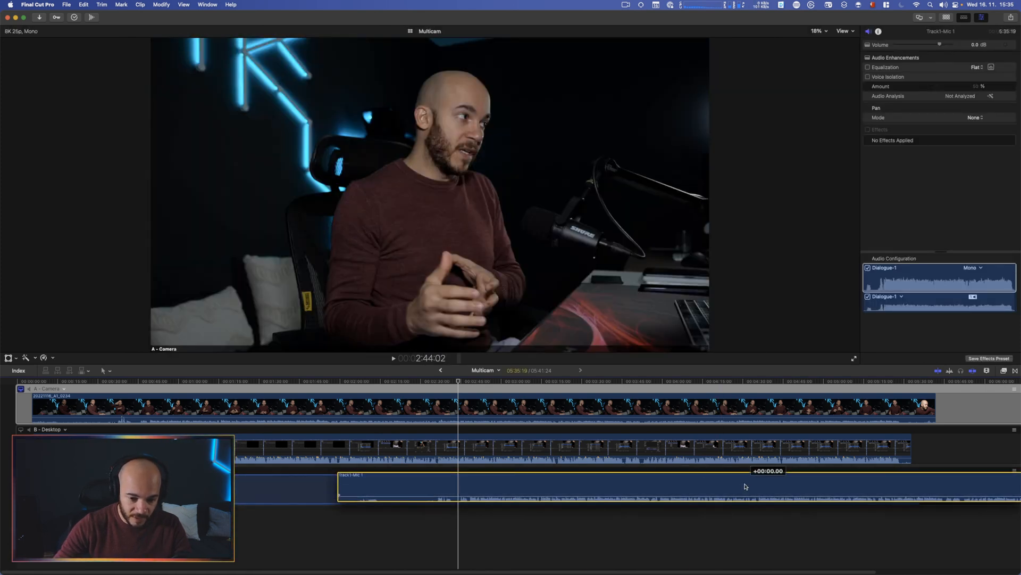
{"action": "left_click_drag", "start_coordinate": [548, 481], "coordinate": [765, 487]}
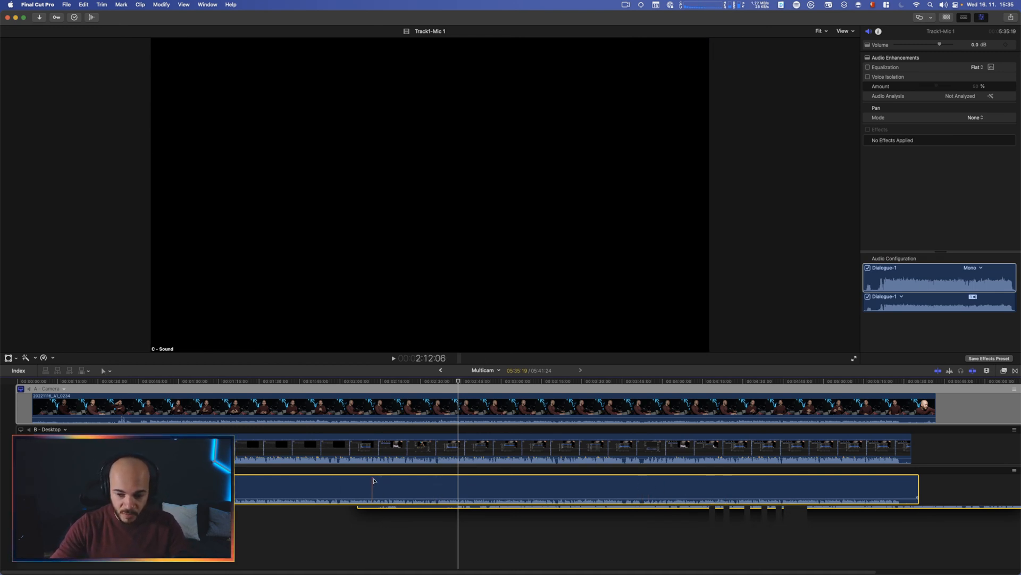
Undo the audio slide and enable Voice Isolation while playing from around 1:51.
{"action": "key", "text": "super+z"}
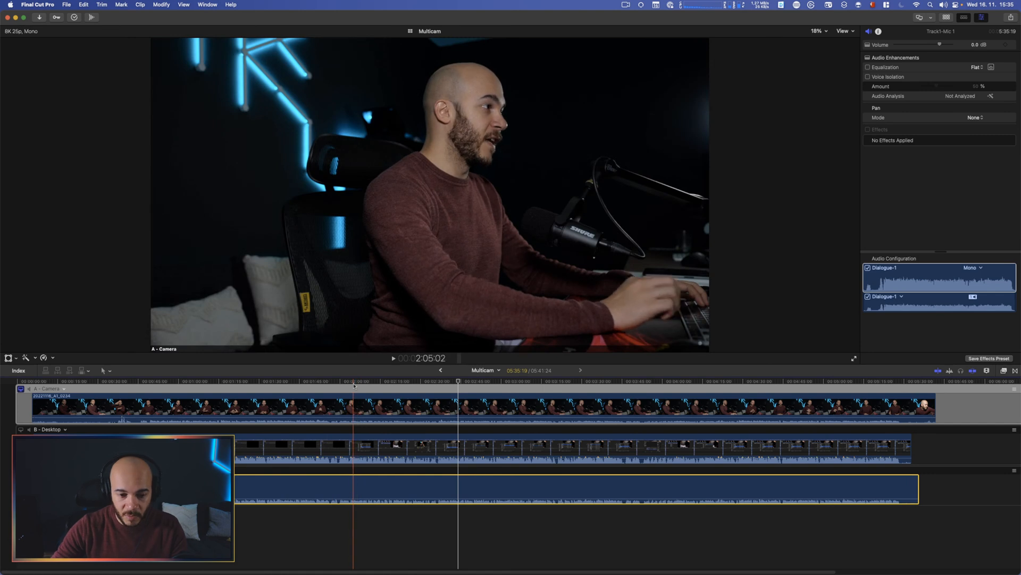
{"action": "left_click", "coordinate": [318, 379]}
{"action": "key", "text": "space"}
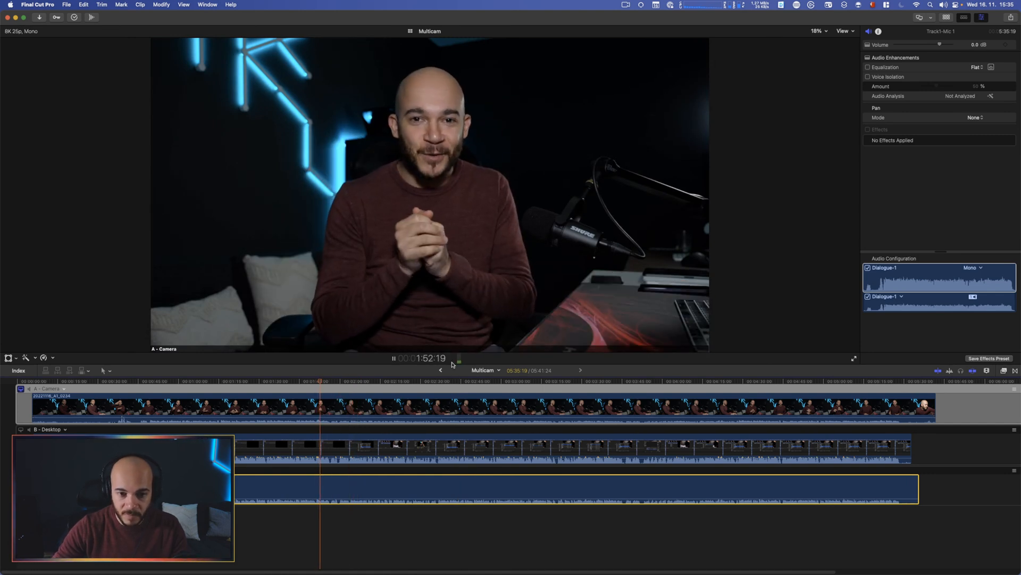
{"action": "left_click", "coordinate": [868, 77]}
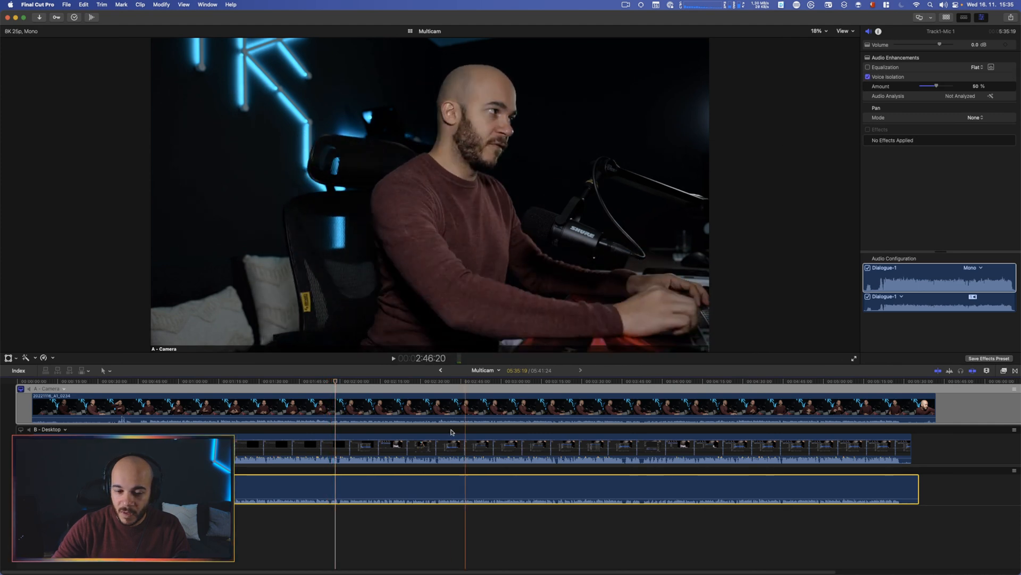
{"action": "key", "text": "space"}
Replay from about 0:56, comparing Voice Isolation off and on, leaving it enabled.
{"action": "left_click", "coordinate": [169, 380]}
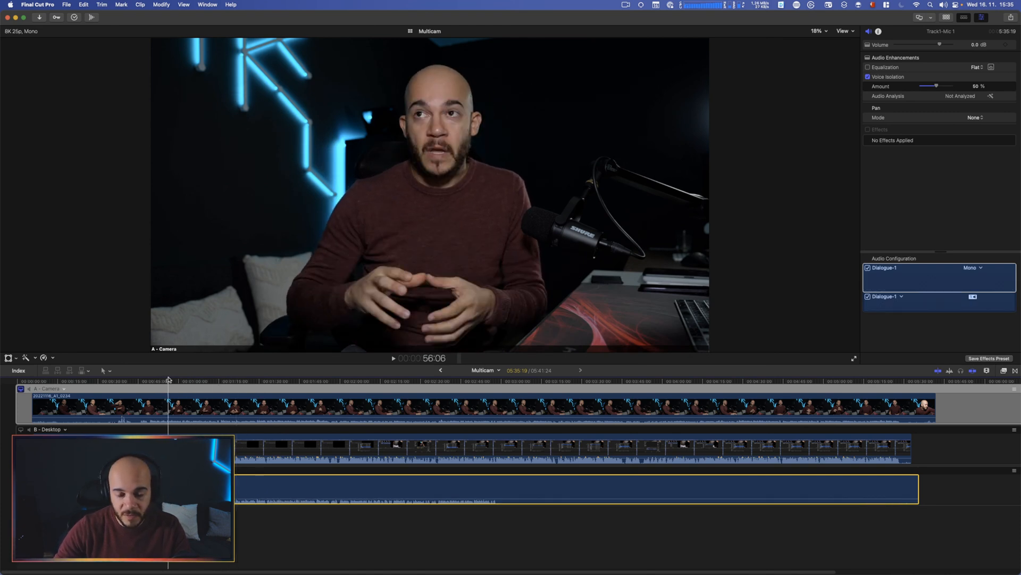
{"action": "key", "text": "space"}
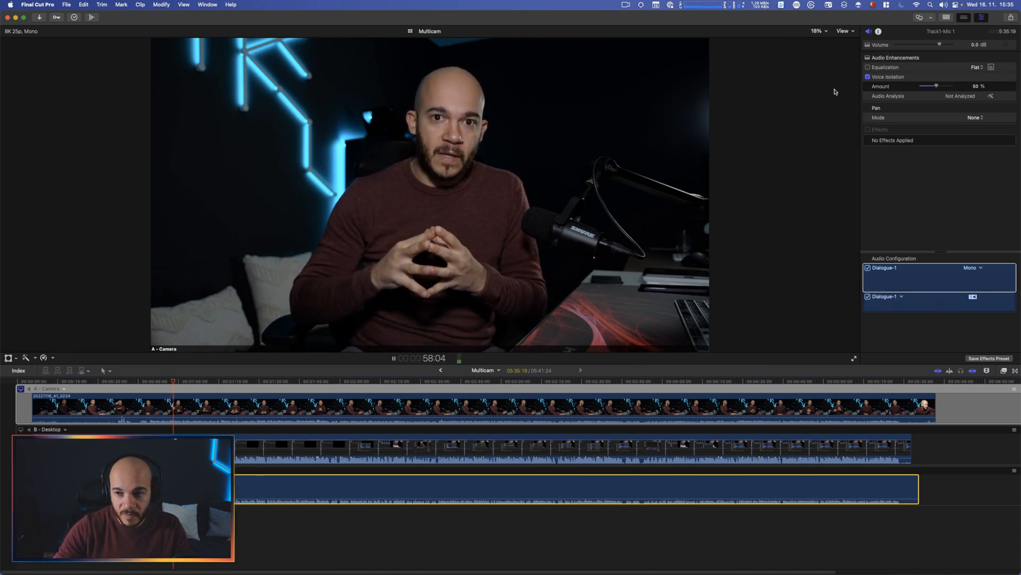
{"action": "left_click", "coordinate": [868, 77]}
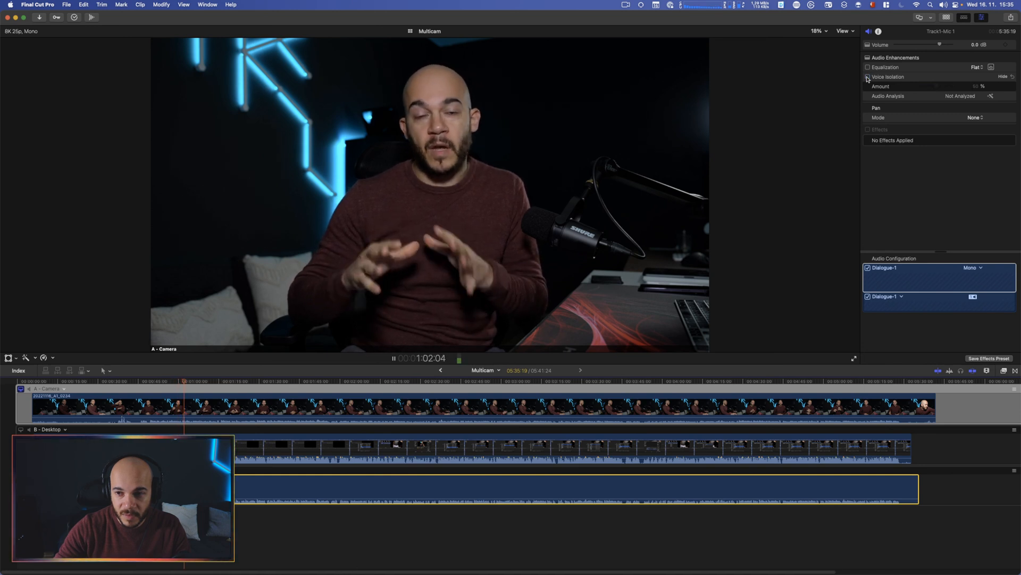
{"action": "left_click", "coordinate": [868, 77]}
{"action": "key", "text": "space"}
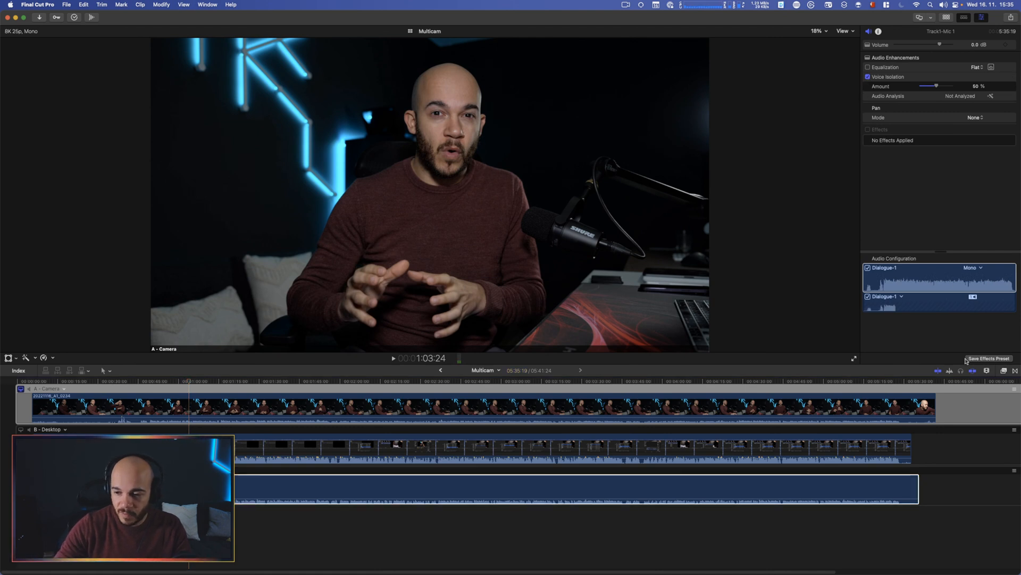
Add Channel EQ and Compressor effects to the dialogue audio from the Effects browser.
{"action": "left_click", "coordinate": [1004, 370]}
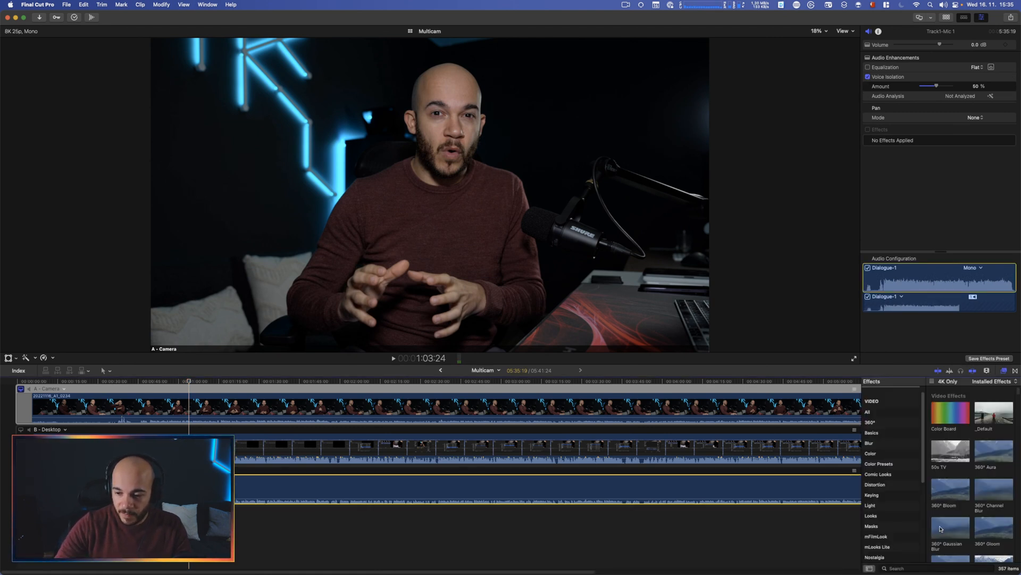
{"action": "left_click", "coordinate": [925, 568]}
{"action": "type", "text": "eq"}
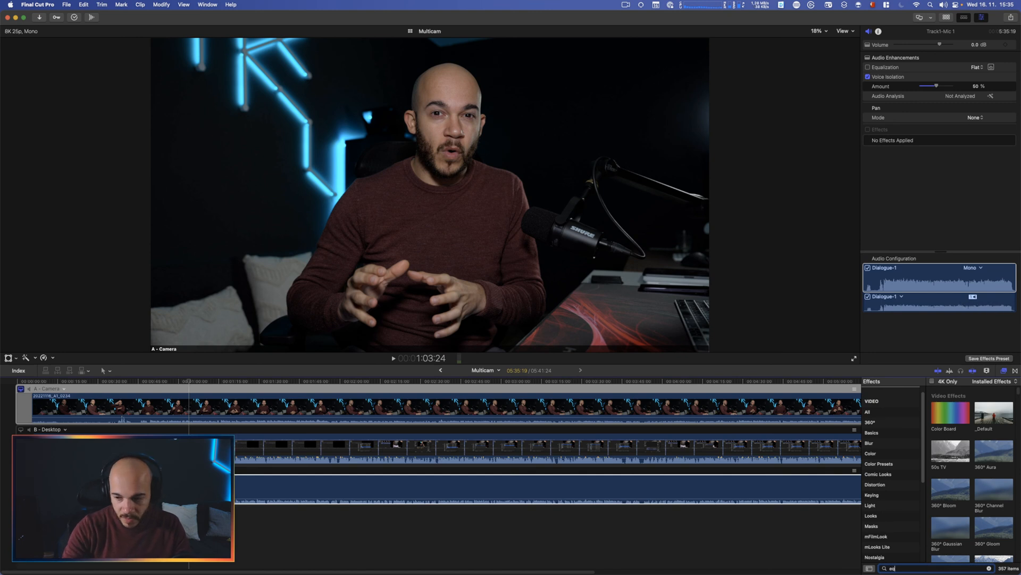
{"action": "double_click", "coordinate": [957, 404]}
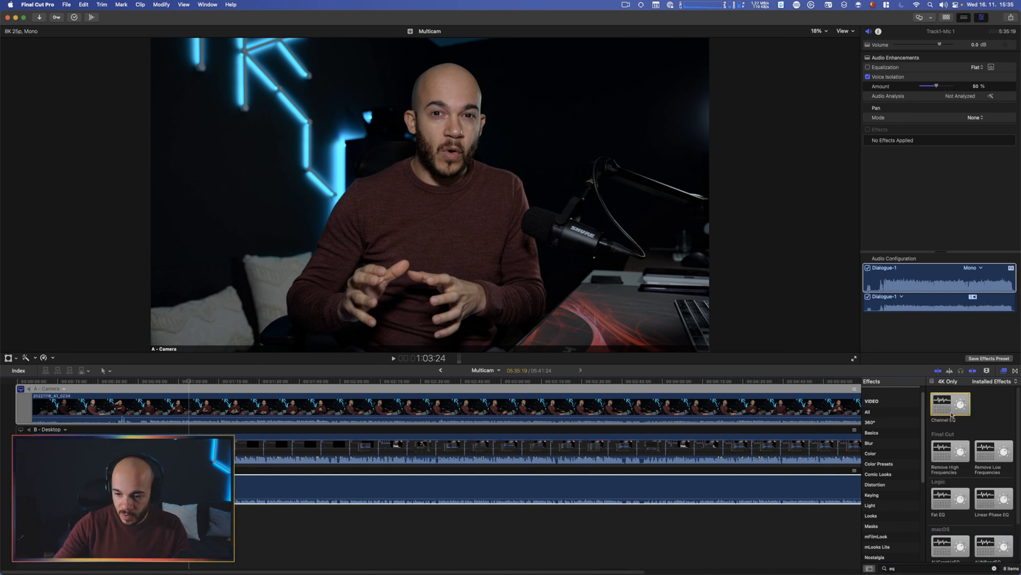
{"action": "left_click", "coordinate": [919, 568]}
{"action": "key", "text": "BackSpace"}
{"action": "key", "text": "BackSpace"}
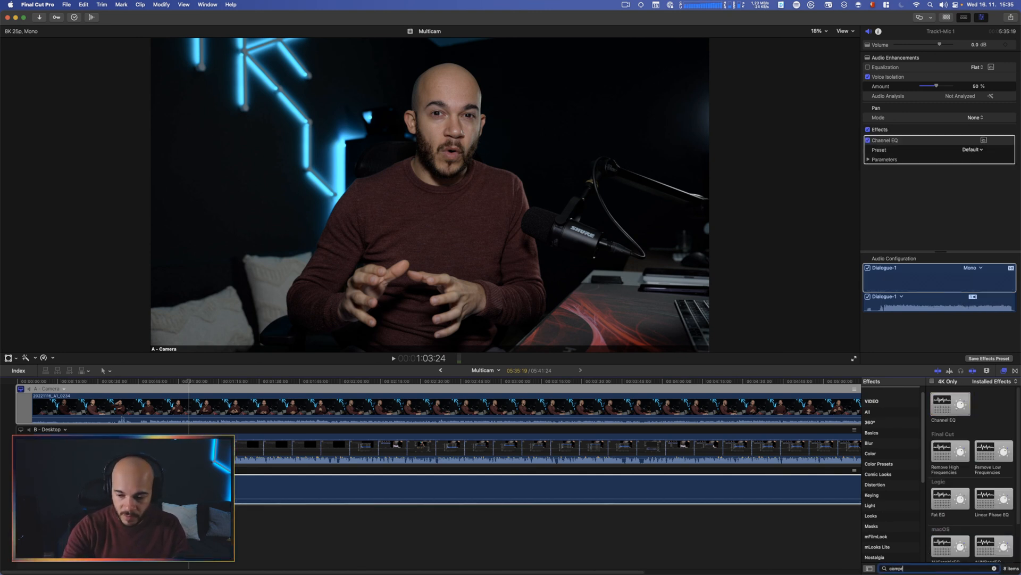
{"action": "type", "text": "compre"}
{"action": "double_click", "coordinate": [949, 413]}
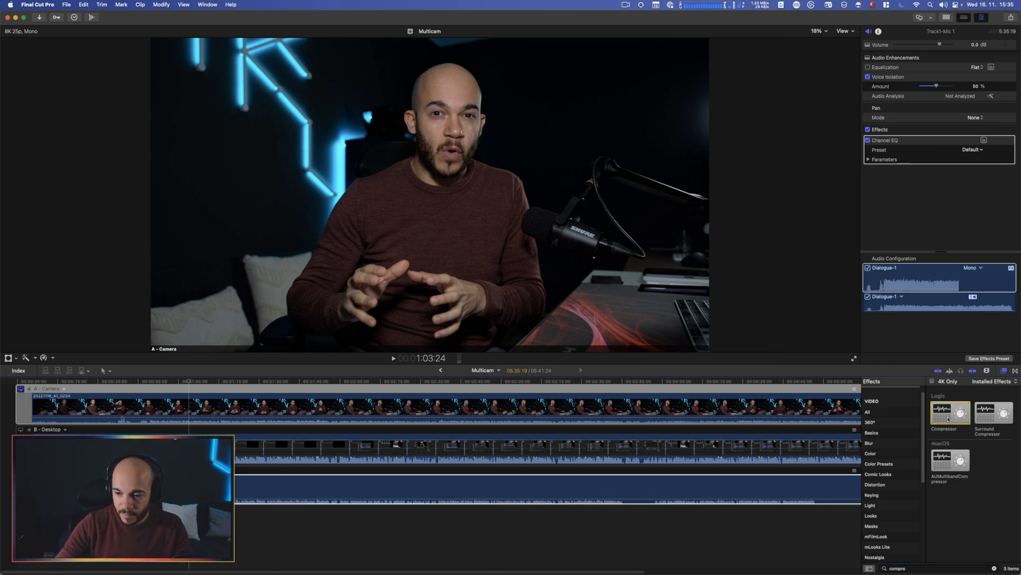
{"action": "left_click", "coordinate": [1004, 371]}
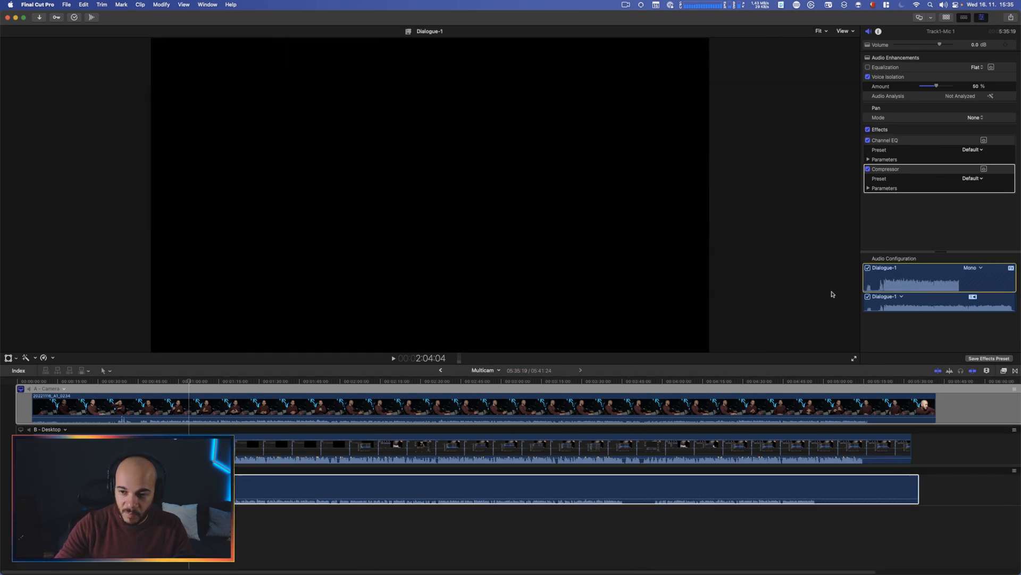
Play from around 54 seconds and bring up the Channel EQ editor.
{"action": "left_click", "coordinate": [164, 376]}
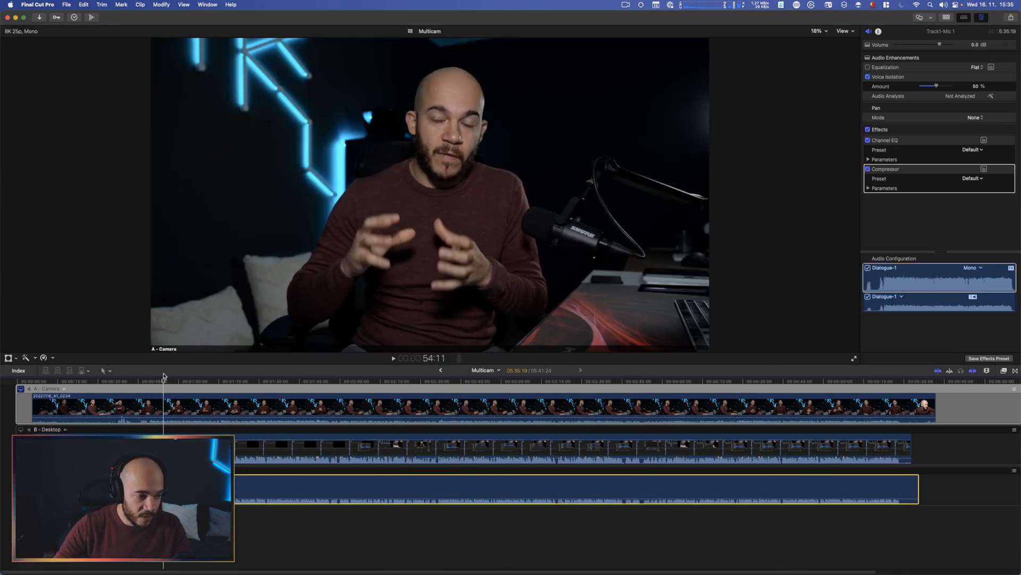
{"action": "key", "text": "space"}
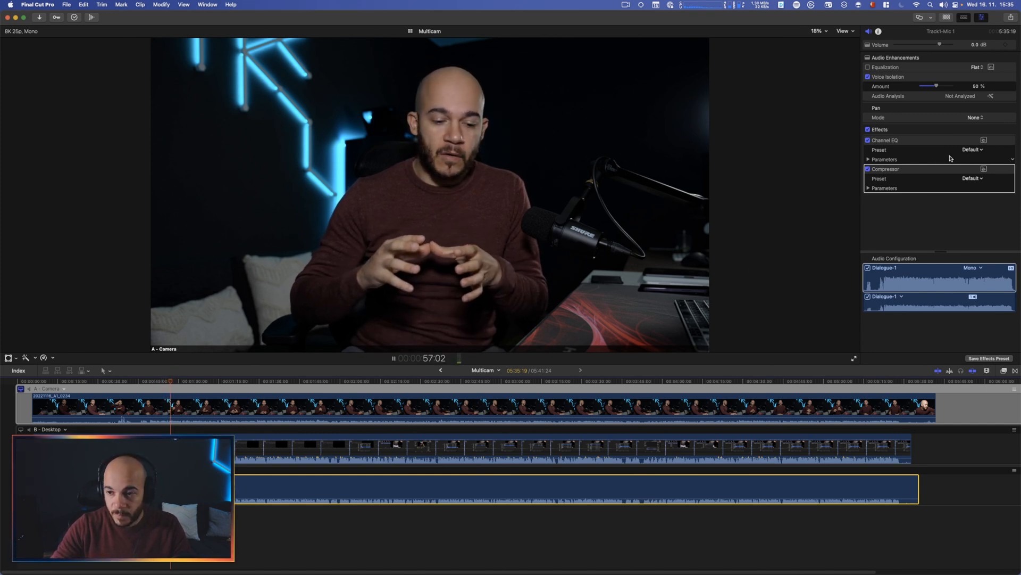
{"action": "left_click", "coordinate": [984, 140]}
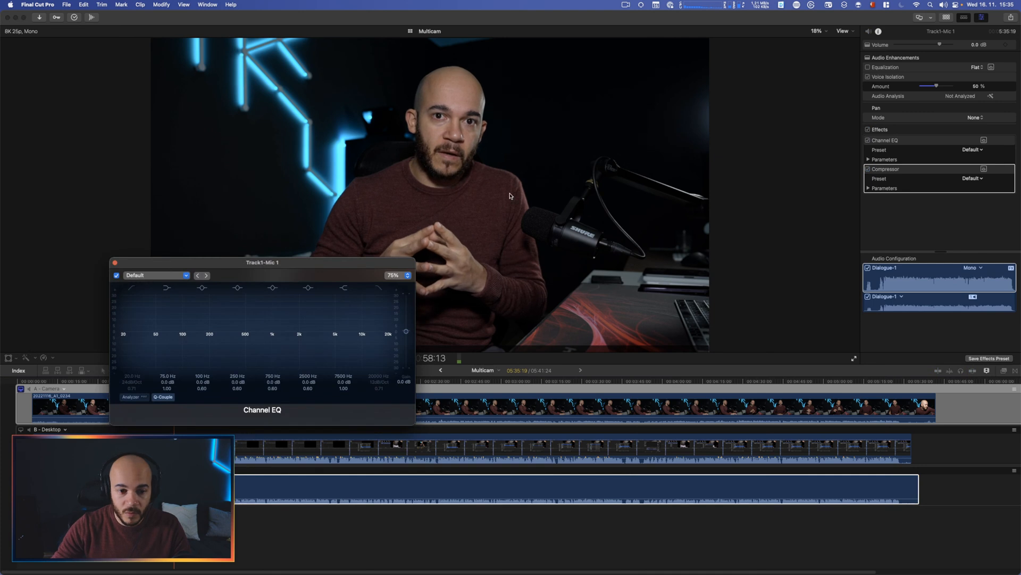
Compare the Male Vox 01 and Male Vox 02 EQ presets, settling on Male Vox 01.
{"action": "left_click", "coordinate": [180, 276]}
{"action": "mouse_move", "coordinate": [180, 334]}
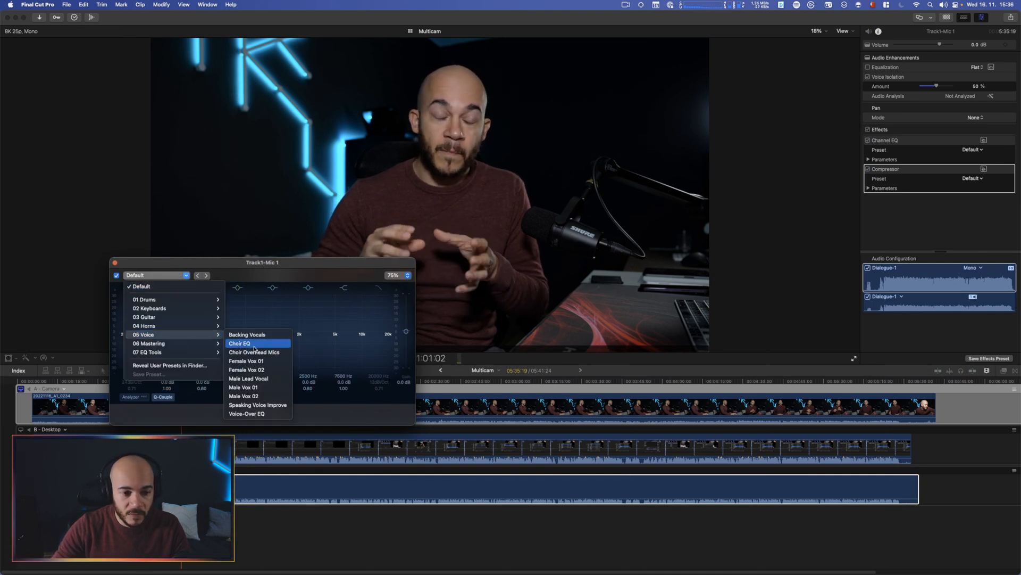
{"action": "left_click", "coordinate": [251, 386]}
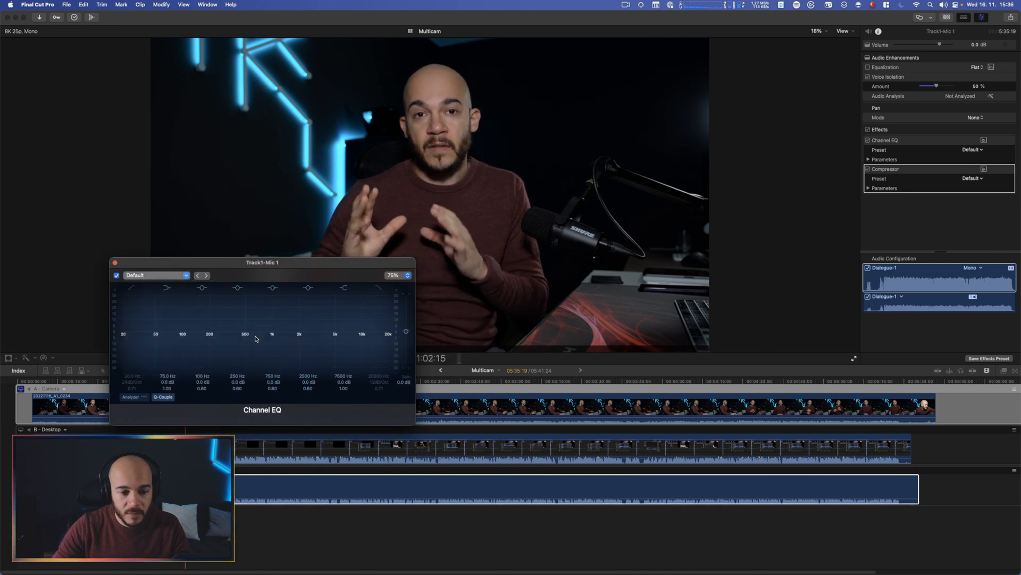
{"action": "left_click", "coordinate": [180, 275]}
{"action": "mouse_move", "coordinate": [176, 334]}
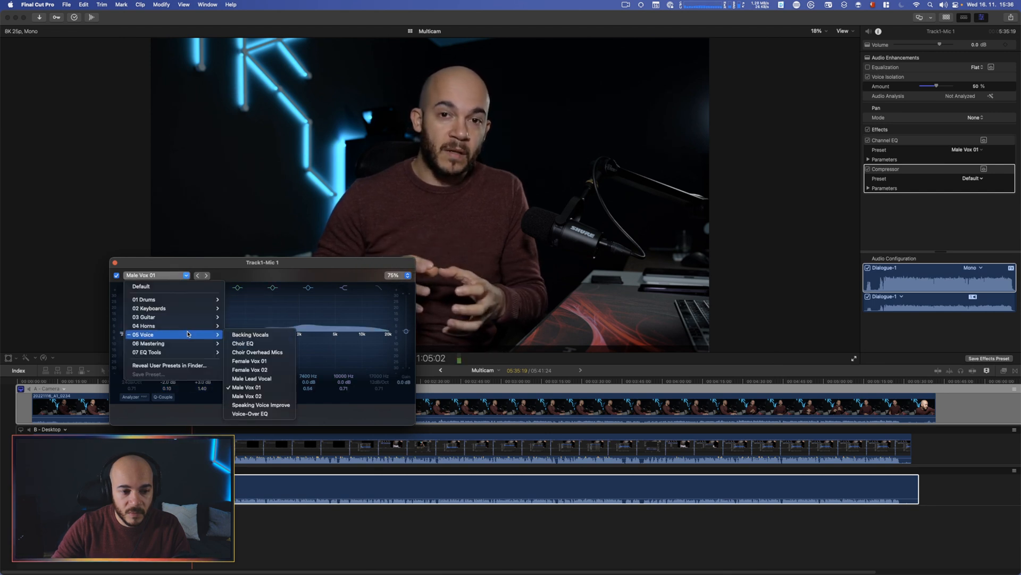
{"action": "left_click", "coordinate": [256, 397]}
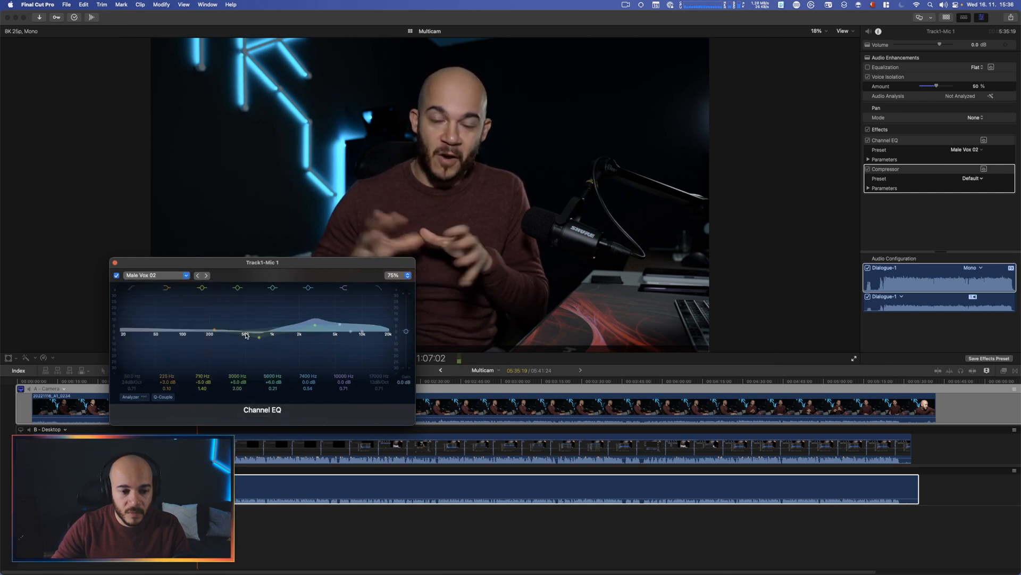
{"action": "left_click", "coordinate": [181, 275]}
{"action": "mouse_move", "coordinate": [213, 335]}
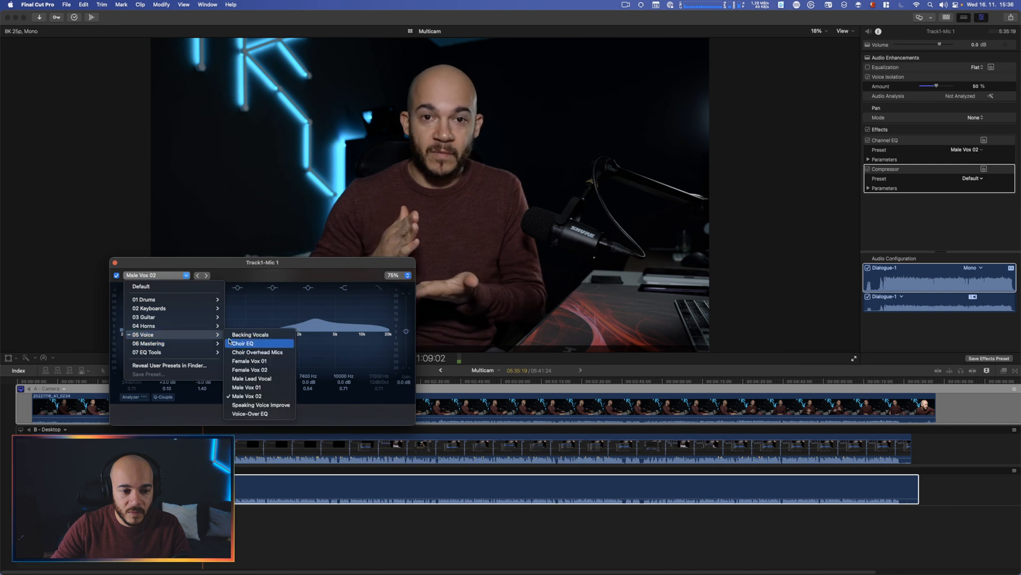
{"action": "left_click", "coordinate": [242, 386]}
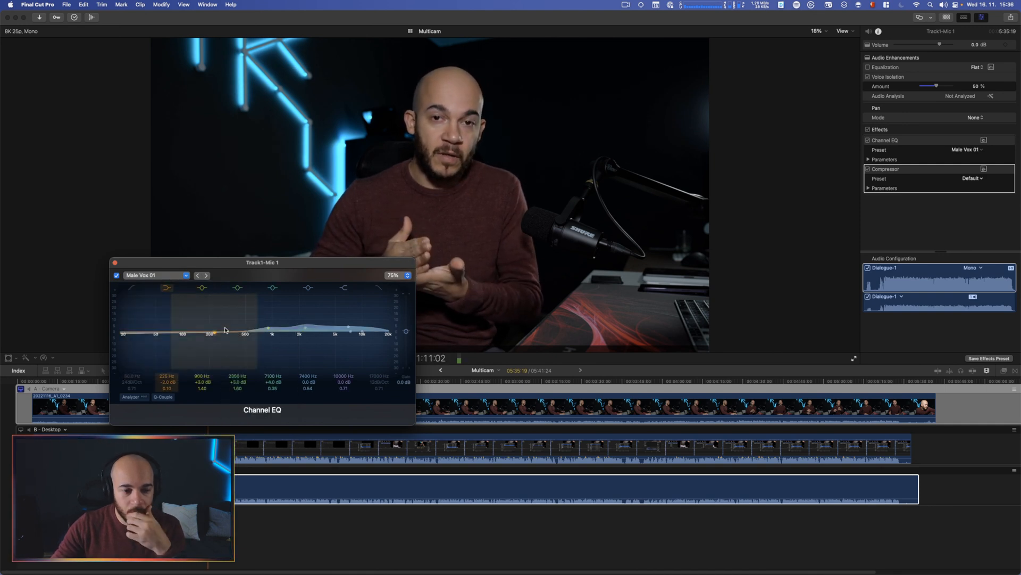
Fine-tune the EQ bands: boost 225 Hz, shift to 176 Hz, cut 2350 Hz, narrow 7400 Hz.
{"action": "mouse_move", "coordinate": [214, 333]}
{"action": "left_mouse_down"}
{"action": "mouse_move", "coordinate": [261, 330]}
{"action": "mouse_move", "coordinate": [205, 327]}
{"action": "left_mouse_up"}
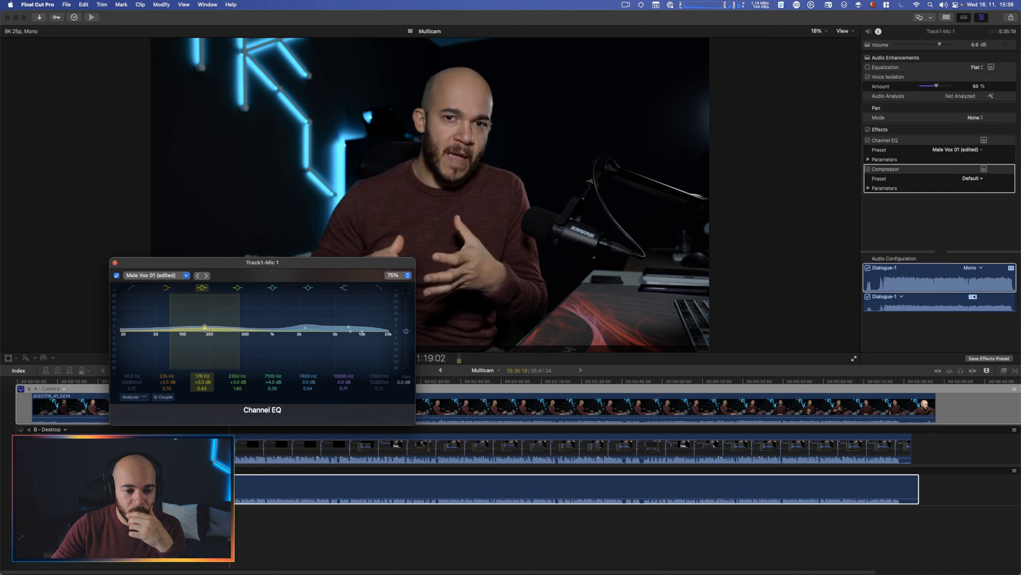
{"action": "left_click", "coordinate": [306, 331]}
{"action": "left_click_drag", "start_coordinate": [307, 333], "coordinate": [351, 339]}
{"action": "left_click", "coordinate": [348, 329]}
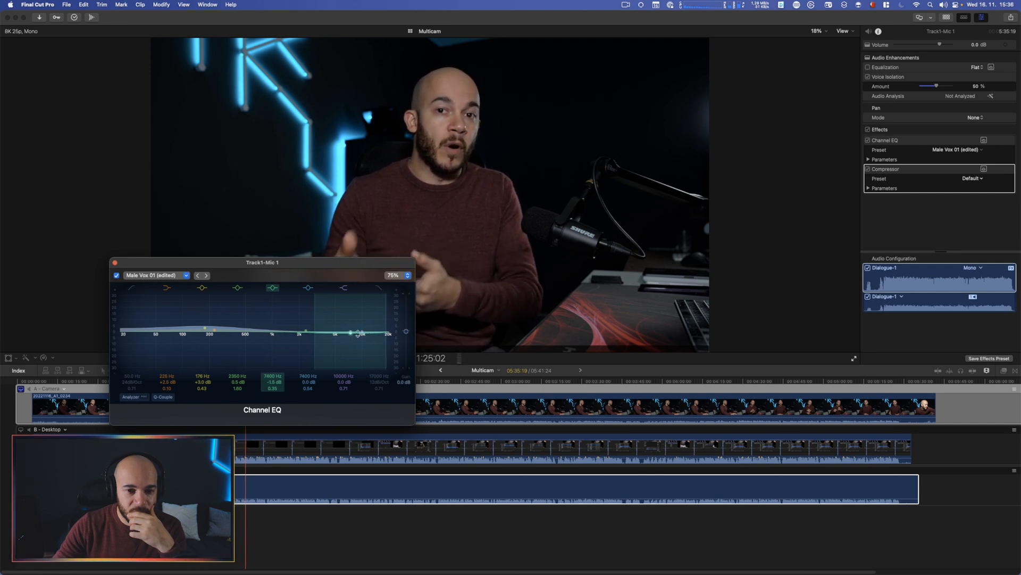
{"action": "left_click", "coordinate": [372, 316]}
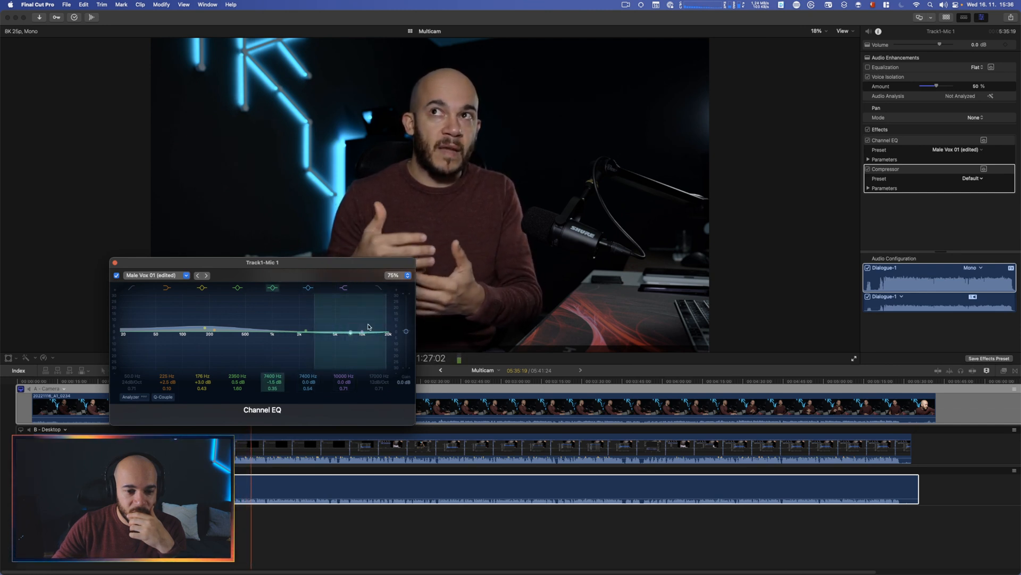
{"action": "left_click_drag", "start_coordinate": [386, 320], "coordinate": [374, 322]}
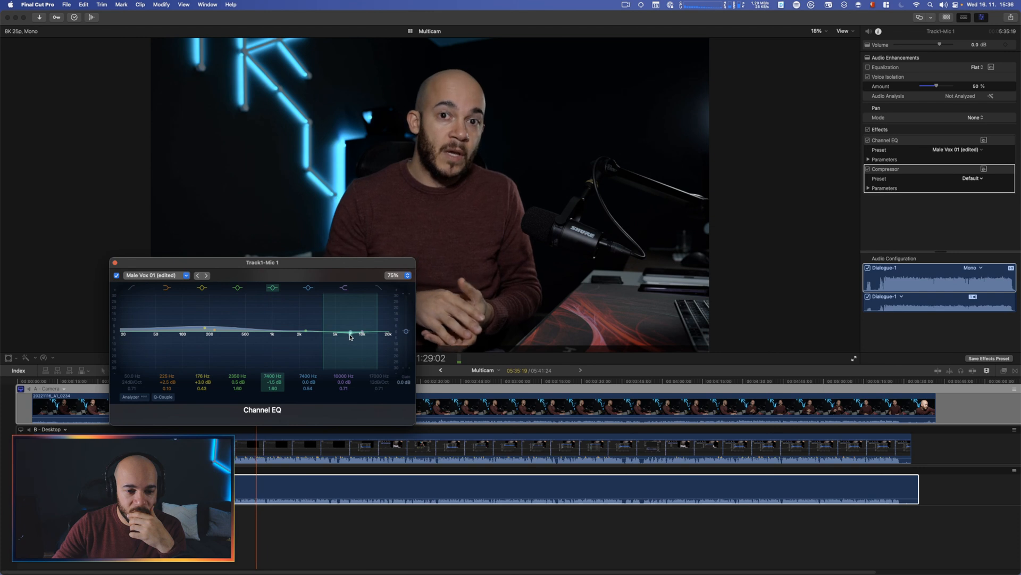
Bypass Channel EQ to compare, re-enable it, and close the EQ editor.
{"action": "left_click", "coordinate": [116, 275]}
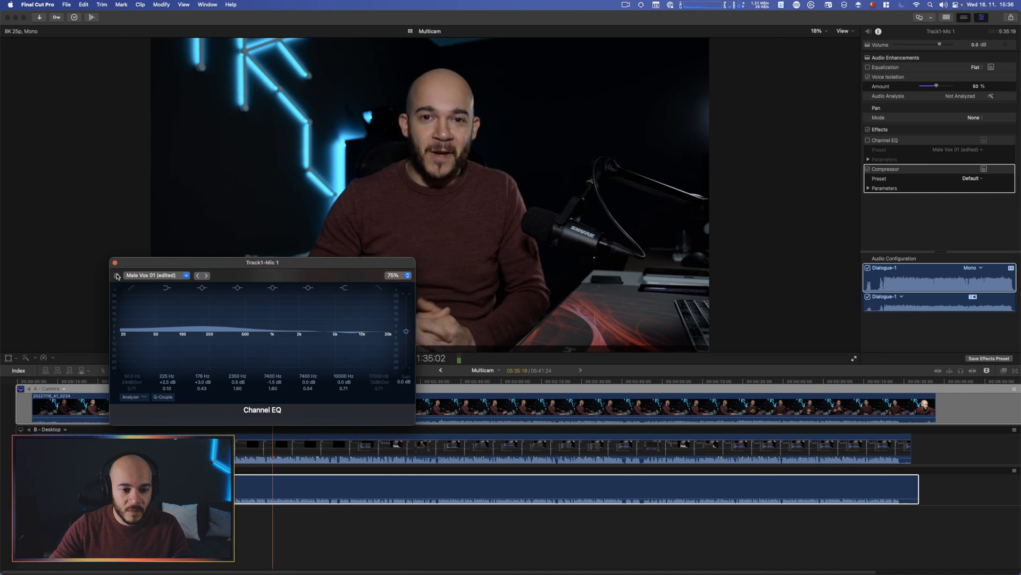
{"action": "left_click", "coordinate": [116, 275]}
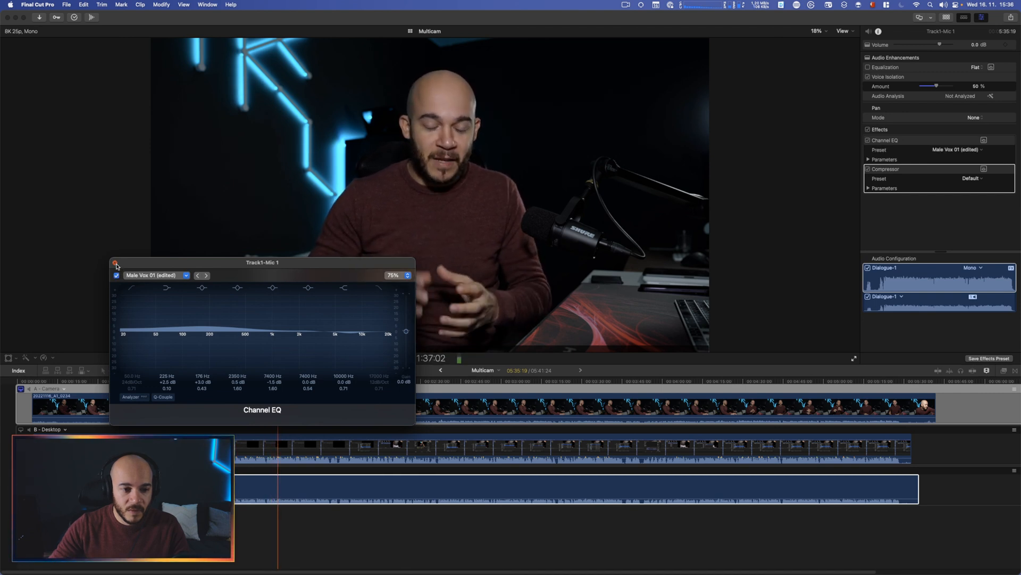
{"action": "left_click", "coordinate": [115, 262]}
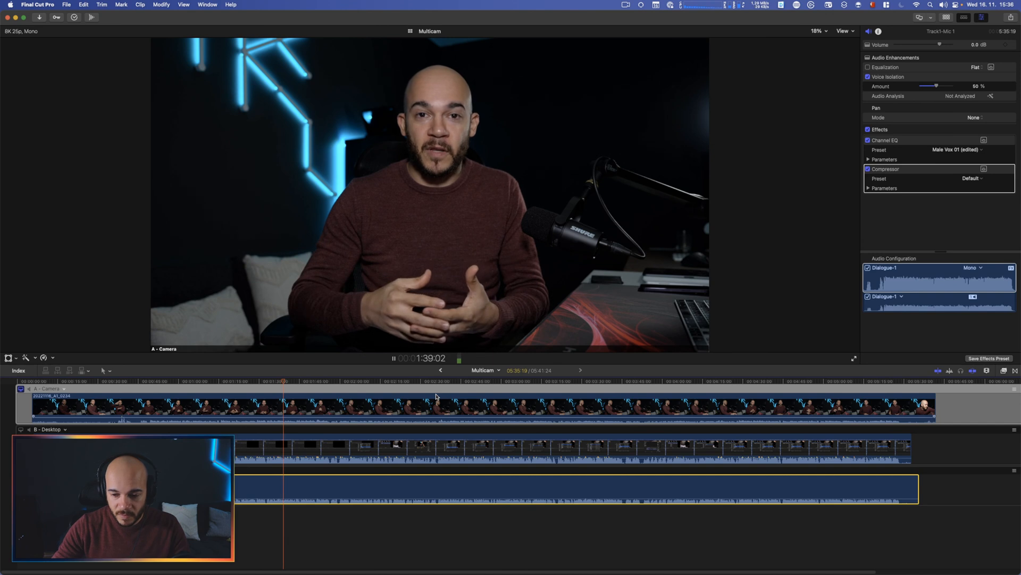
Show narrowed audio meters and set the dialogue volume to 4 dB.
{"action": "key", "text": "super+shift+8"}
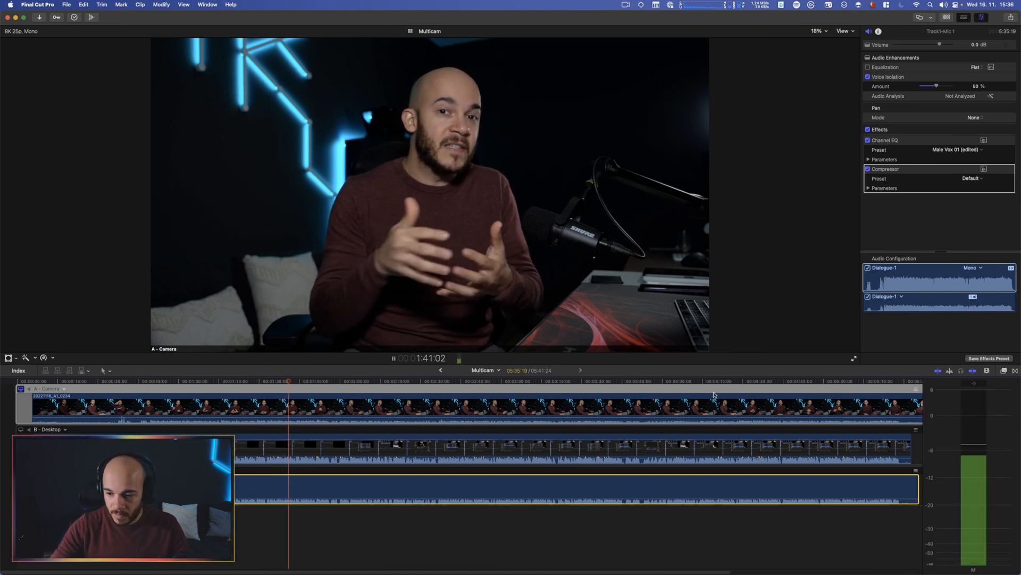
{"action": "left_click_drag", "start_coordinate": [924, 426], "coordinate": [988, 426]}
{"action": "key", "text": "space"}
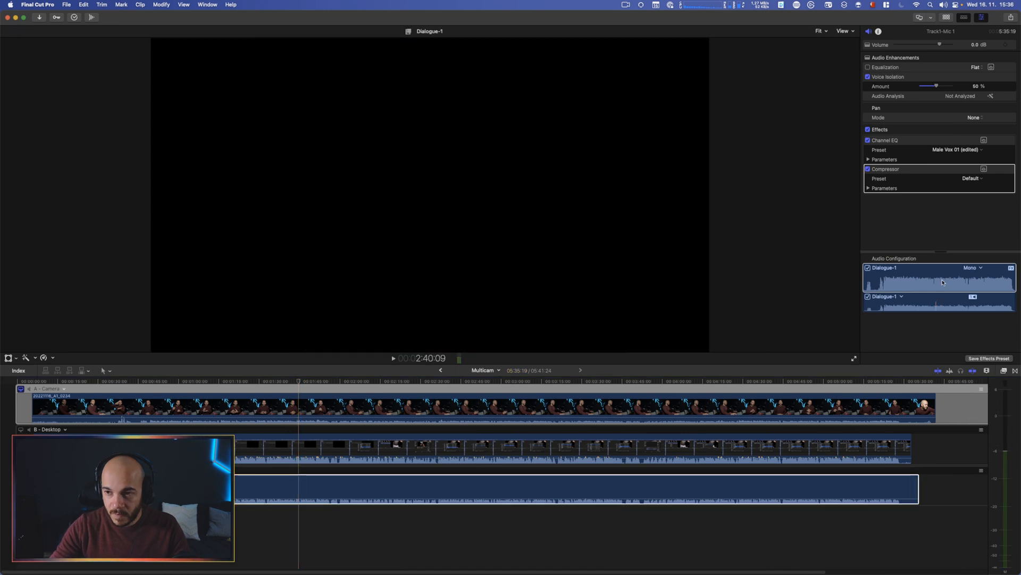
{"action": "left_click", "coordinate": [975, 45]}
{"action": "type", "text": "4"}
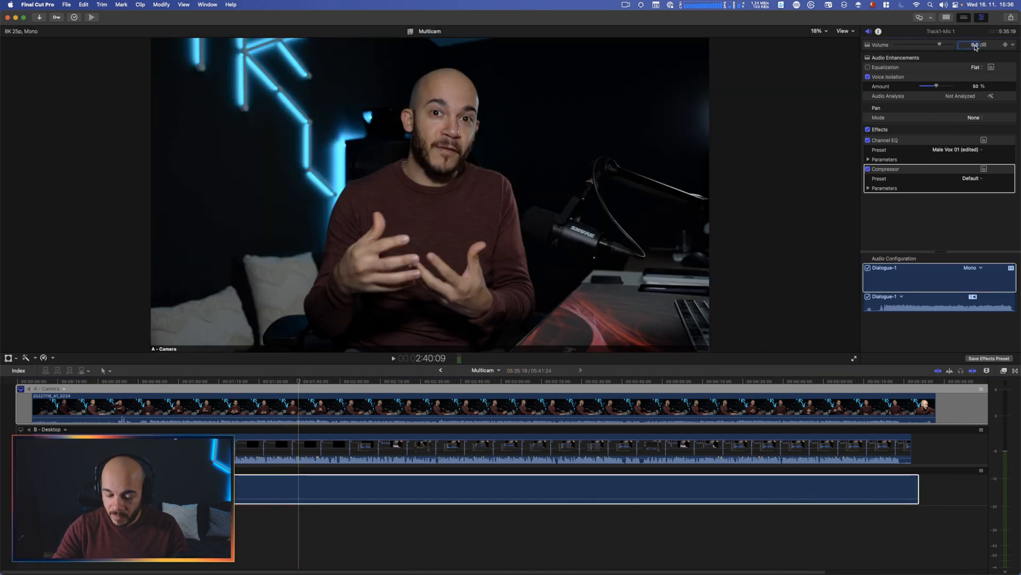
{"action": "key", "text": "Return"}
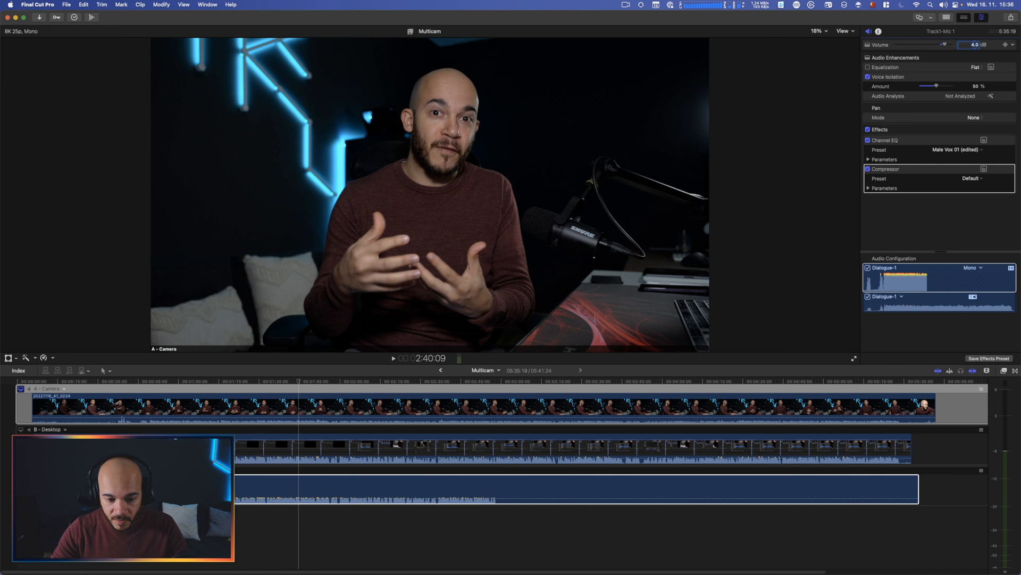
Preview and raise the dialogue volume further to 6.0 dB, then select the A - Camera clip.
{"action": "key", "text": "space"}
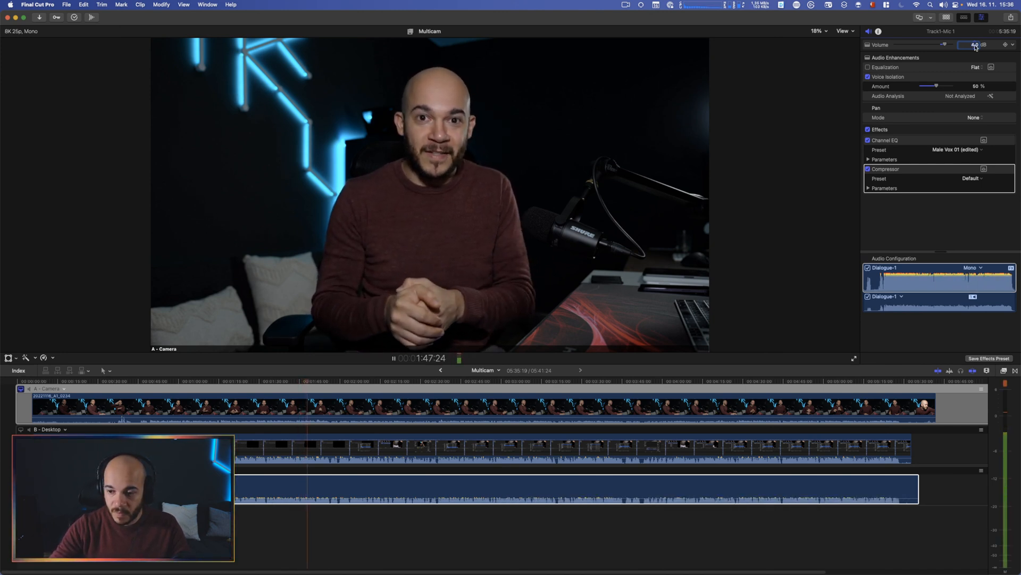
{"action": "type", "text": "3"}
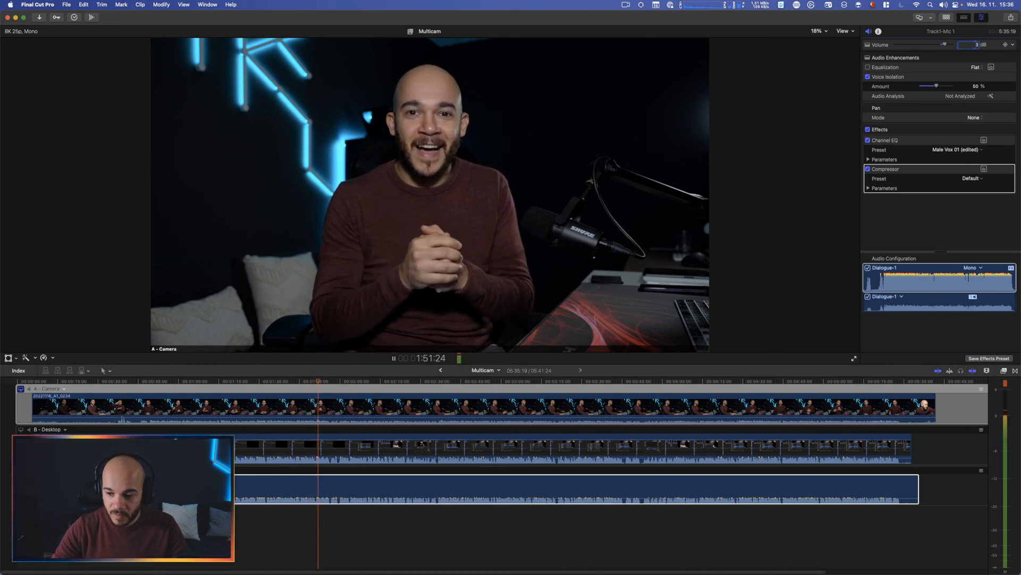
{"action": "type", "text": "0"}
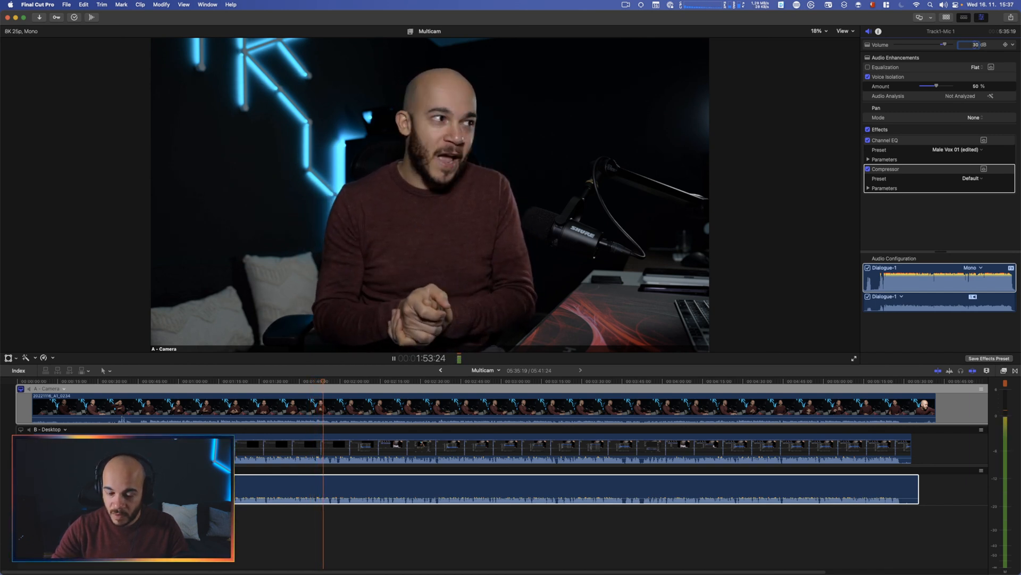
{"action": "key", "text": "Return"}
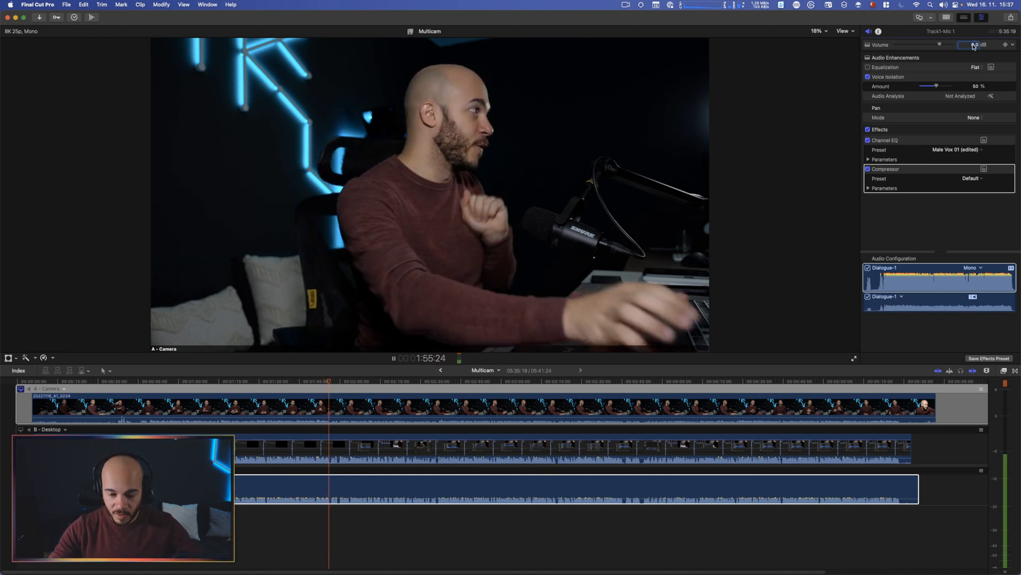
{"action": "key", "text": "space"}
{"action": "left_click", "coordinate": [340, 404]}
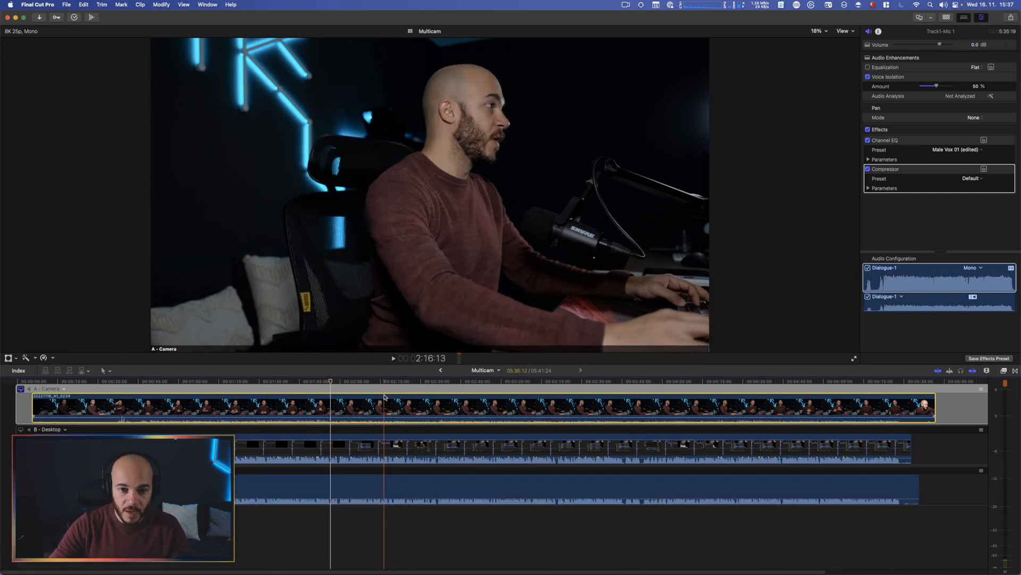
Park the playhead at 39:08 and show the A - Camera clip's colour correction controls.
{"action": "left_click", "coordinate": [136, 393]}
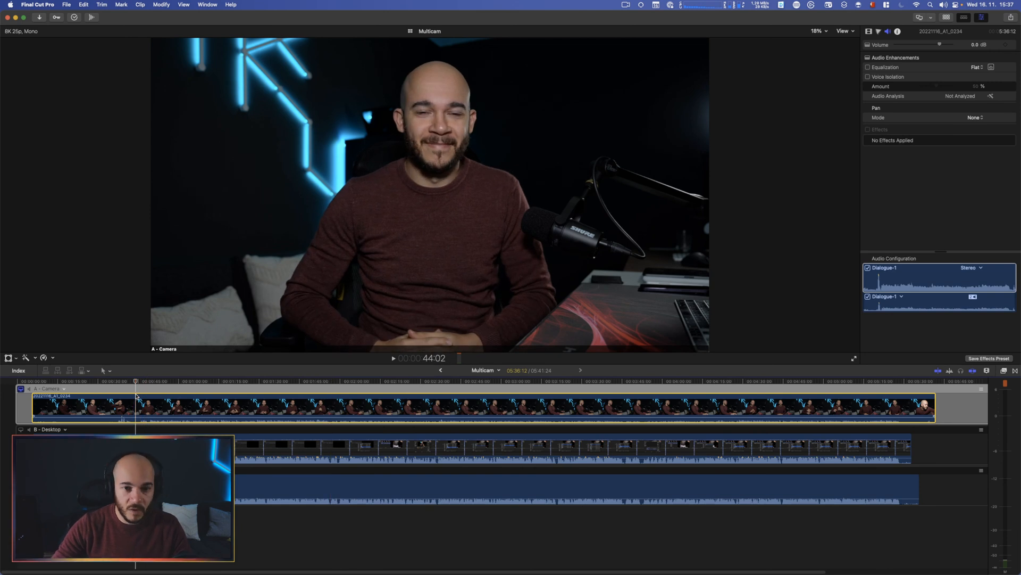
{"action": "left_click", "coordinate": [123, 396]}
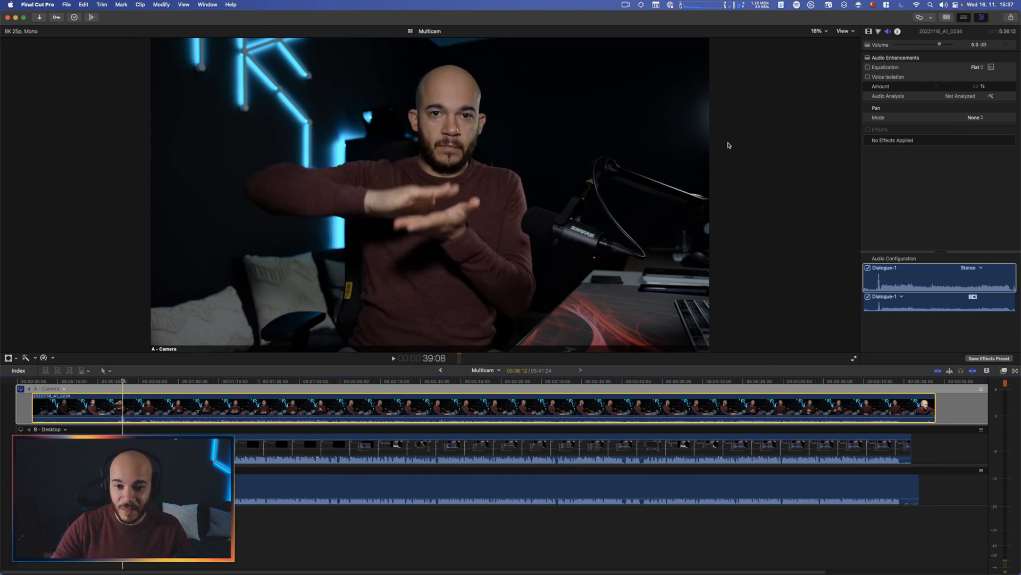
{"action": "left_click", "coordinate": [869, 32]}
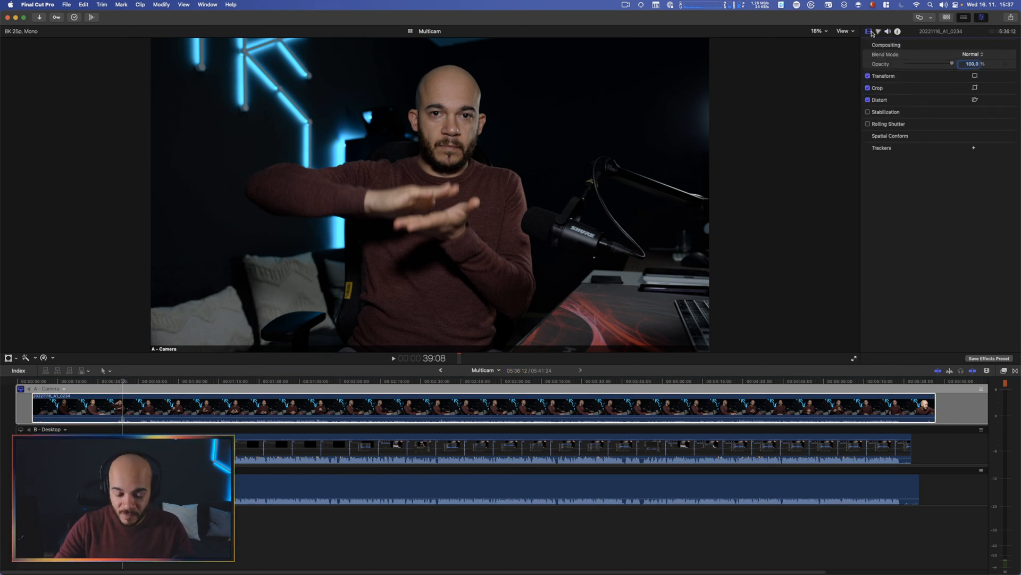
{"action": "key", "text": "super+6"}
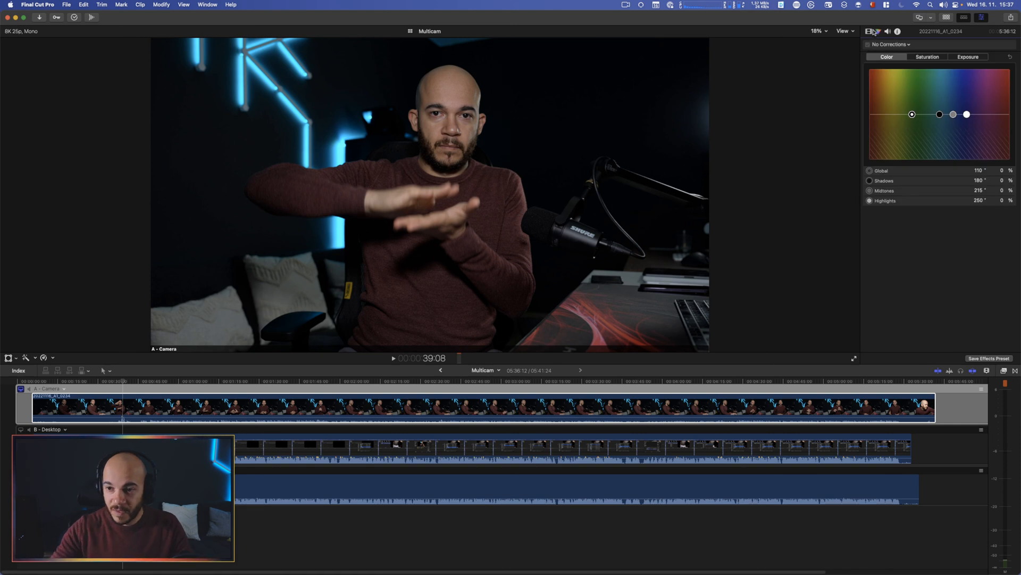
Set the default colour correction in General preferences to Color Wheels.
{"action": "key", "text": "super+comma"}
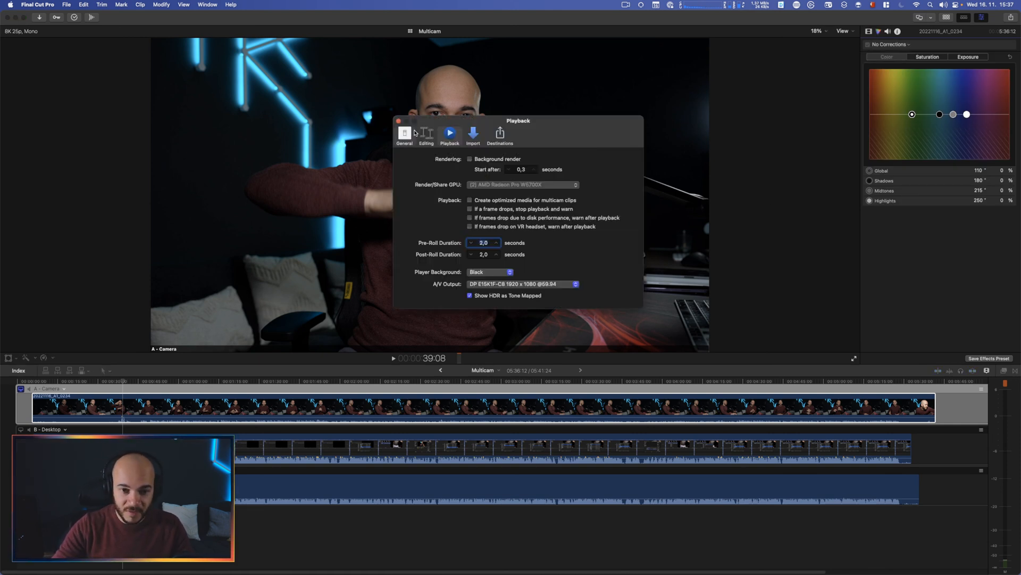
{"action": "left_click", "coordinate": [405, 134]}
{"action": "left_click", "coordinate": [492, 196]}
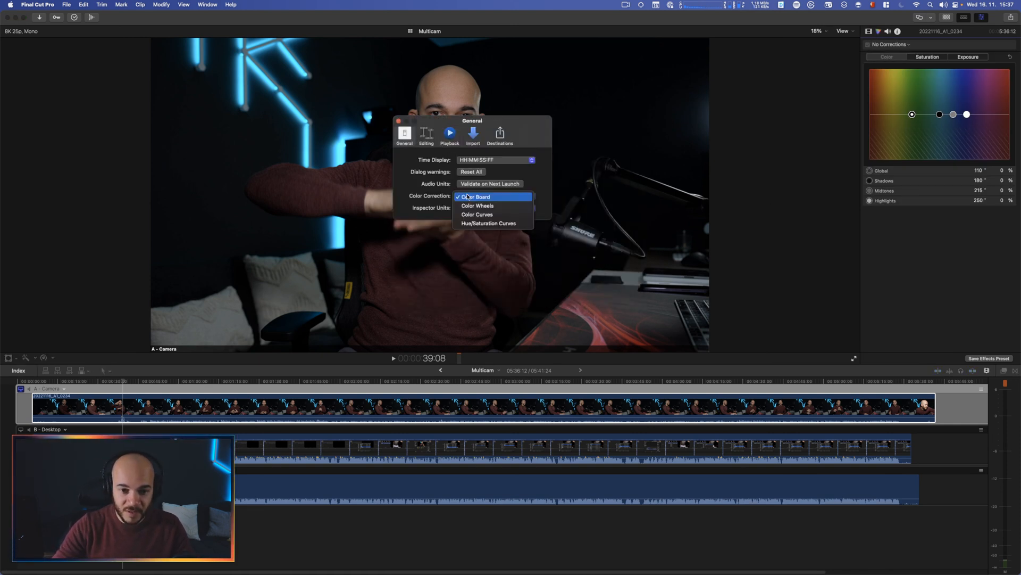
{"action": "left_click", "coordinate": [492, 206]}
{"action": "key", "text": "super+w"}
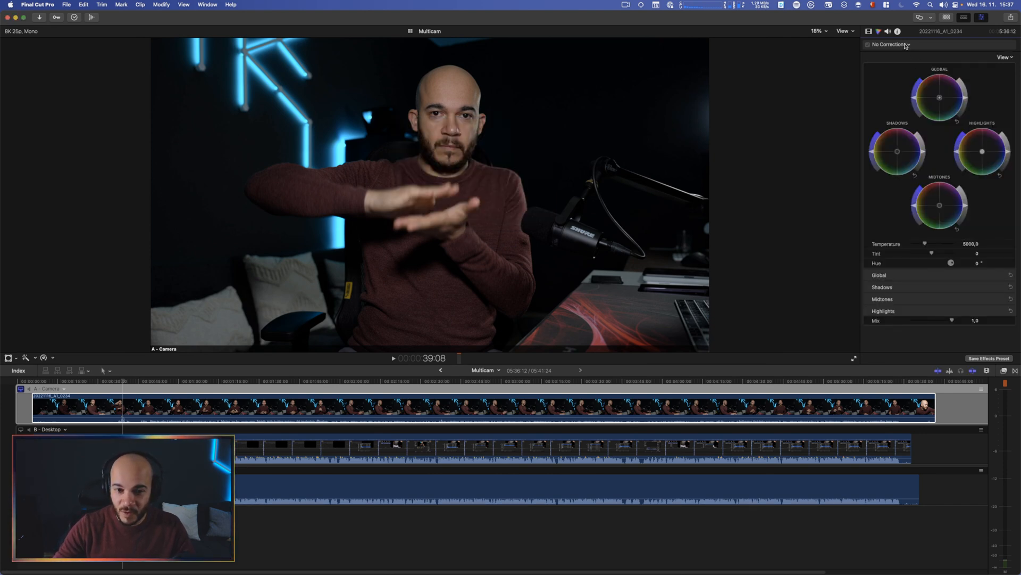
Shift the midtones and shadows colour balance against the RGB waveform, toggling the grade to compare.
{"action": "key", "text": "super+7"}
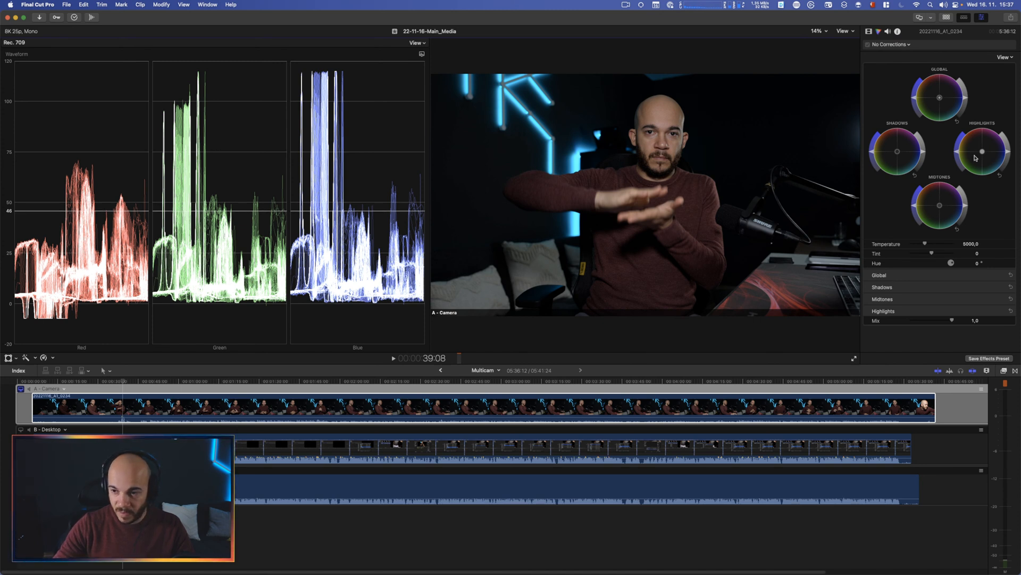
{"action": "left_click_drag", "start_coordinate": [940, 206], "coordinate": [950, 222]}
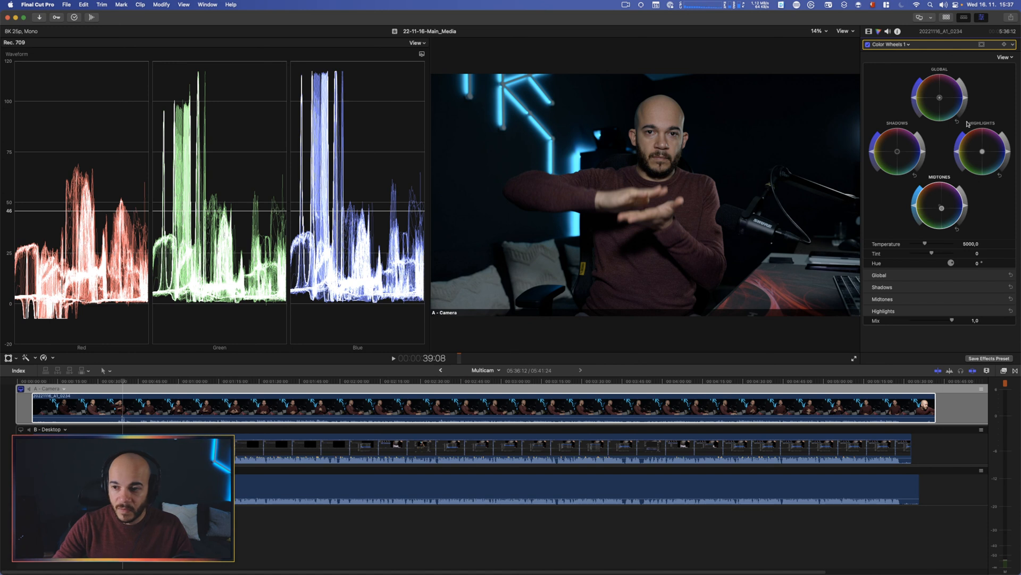
{"action": "left_click_drag", "start_coordinate": [899, 155], "coordinate": [899, 152]}
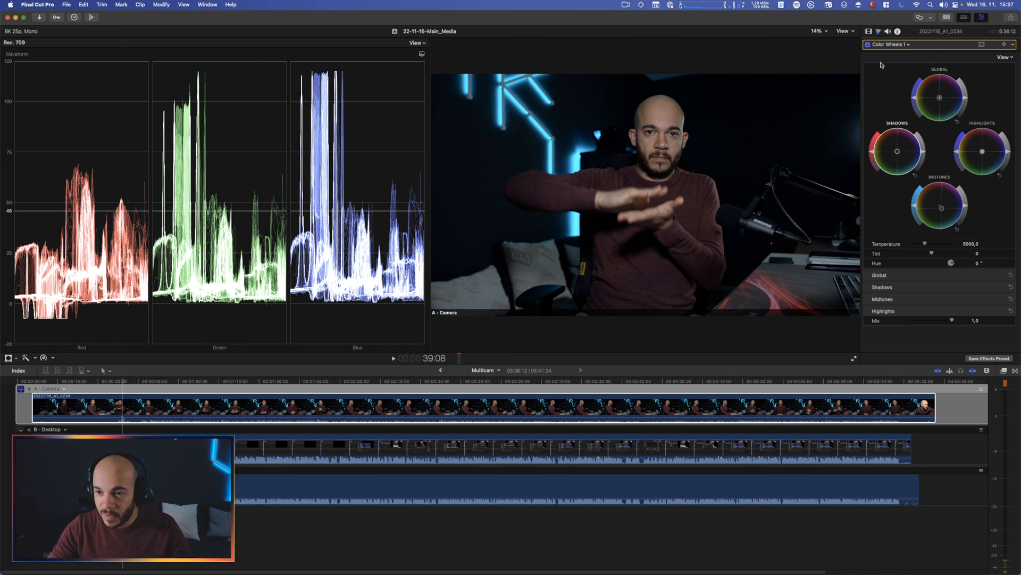
{"action": "left_click", "coordinate": [868, 45]}
{"action": "left_click", "coordinate": [868, 45]}
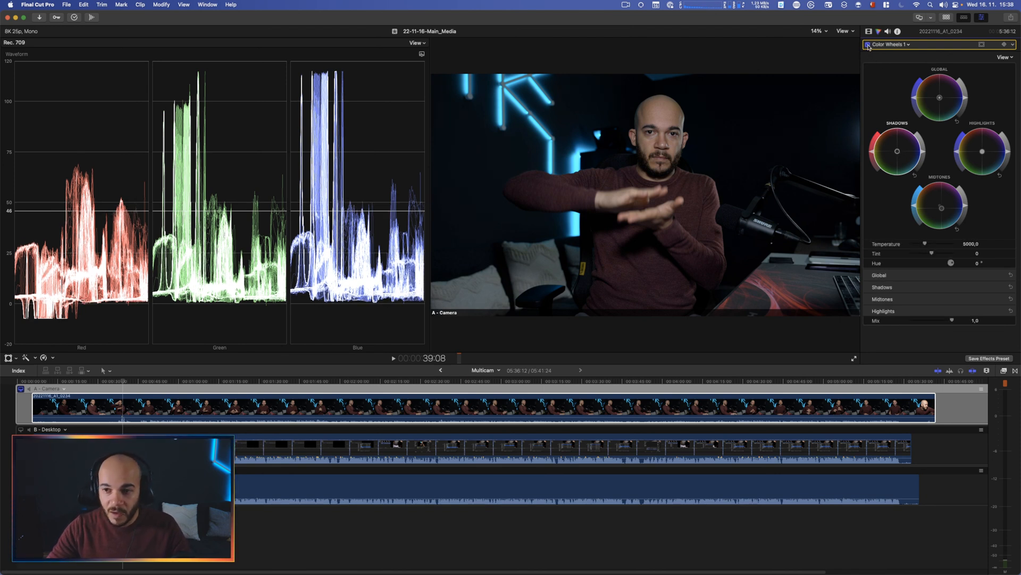
{"action": "left_click", "coordinate": [867, 45]}
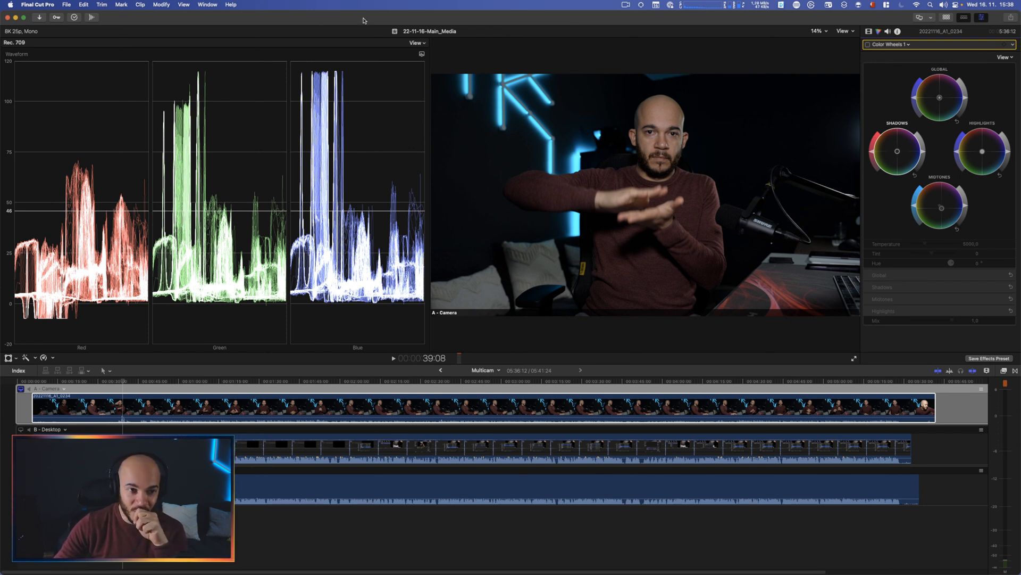
Check the Window menu's video output options, then toggle Color Wheels 1 off and back on.
{"action": "left_click", "coordinate": [205, 4]}
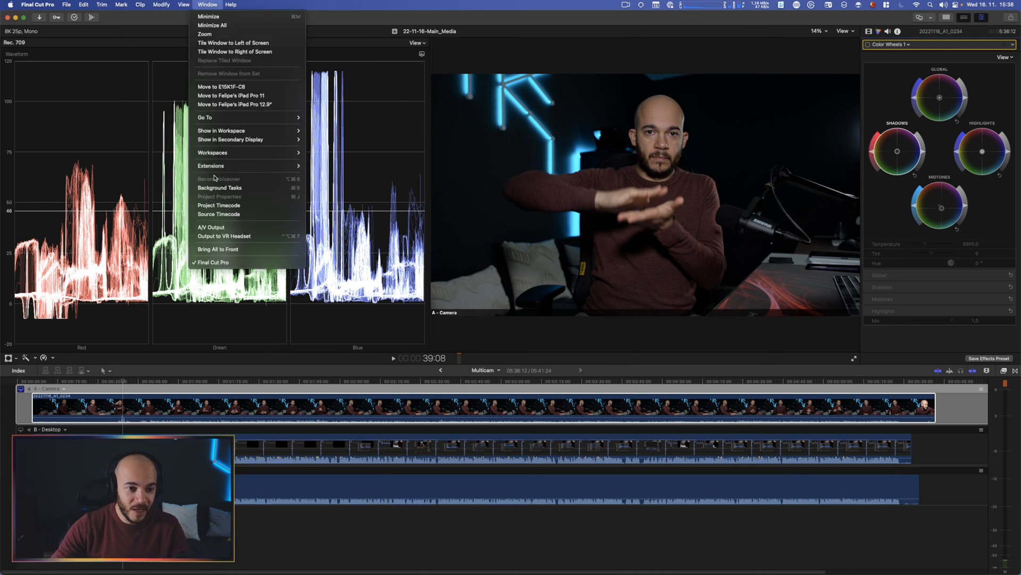
{"action": "left_click", "coordinate": [227, 227]}
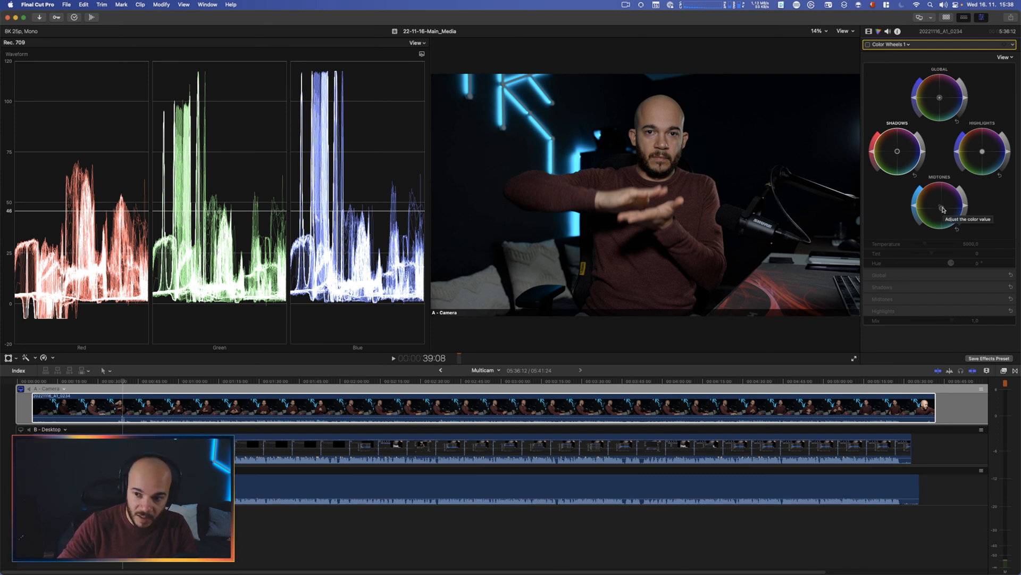
{"action": "left_click", "coordinate": [868, 45]}
{"action": "left_click", "coordinate": [868, 45]}
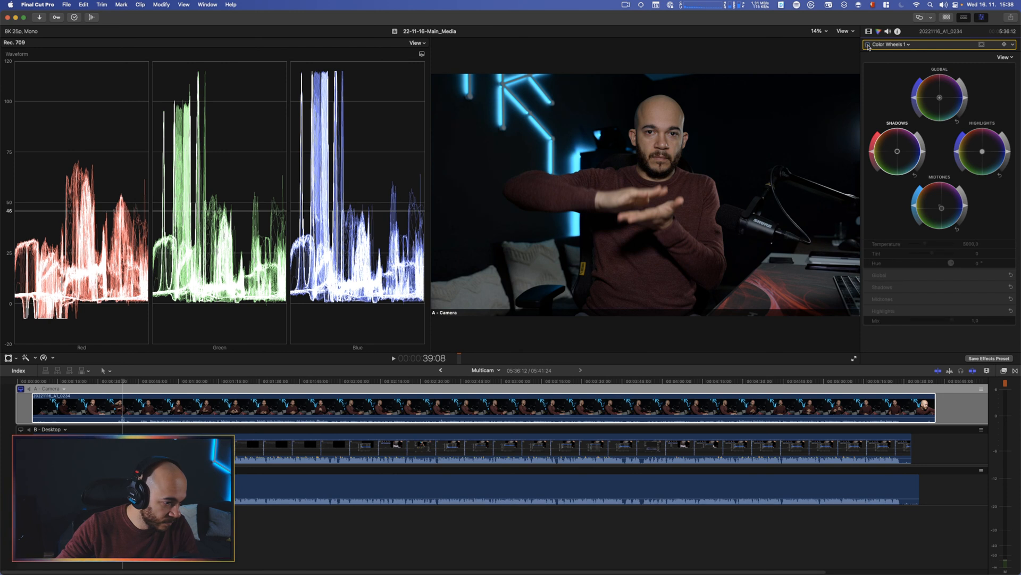
{"action": "left_click", "coordinate": [868, 45]}
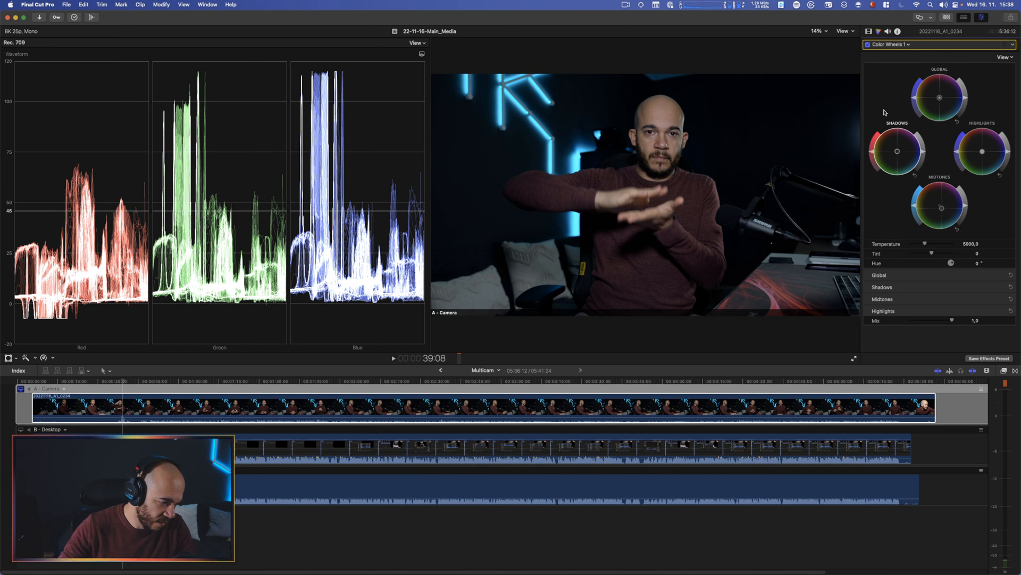
{"action": "left_click", "coordinate": [909, 45]}
Add Color Wheels 2 with a shape mask stretched into a tall, wide, softly feathered ellipse.
{"action": "left_click", "coordinate": [916, 95]}
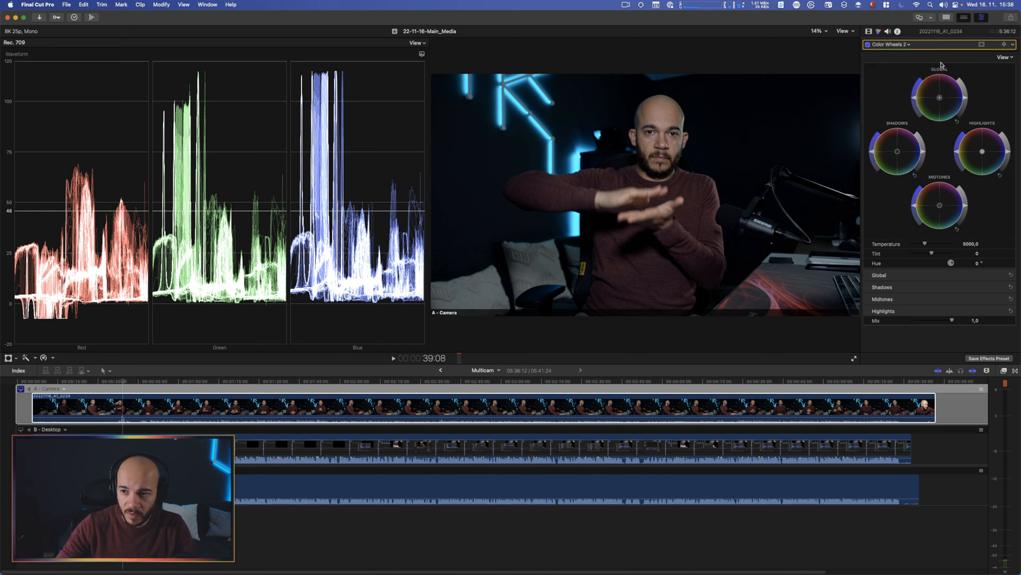
{"action": "left_click", "coordinate": [981, 45]}
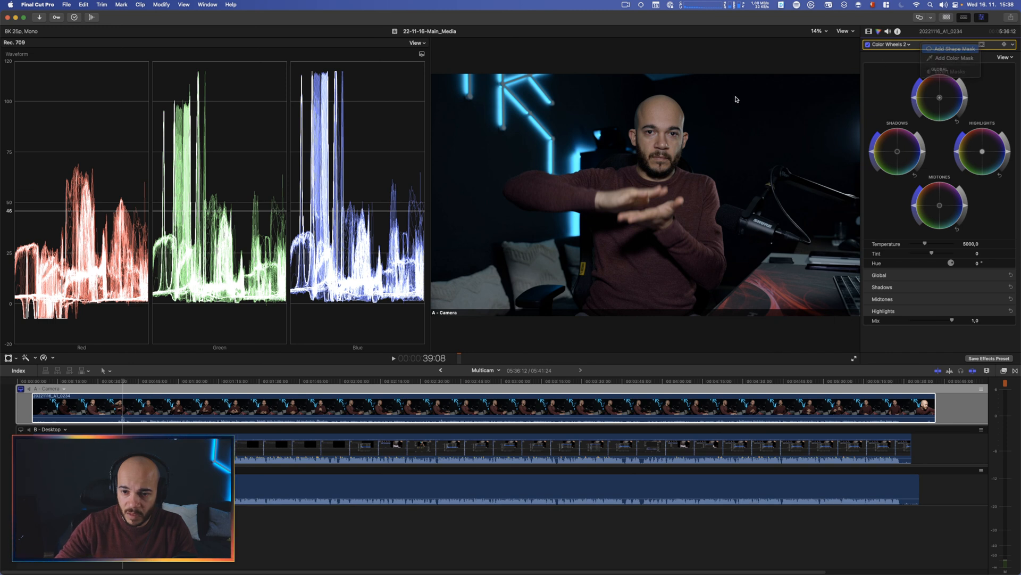
{"action": "left_click", "coordinate": [955, 49]}
{"action": "left_click_drag", "start_coordinate": [587, 196], "coordinate": [471, 195]}
{"action": "left_click_drag", "start_coordinate": [645, 134], "coordinate": [660, 91]}
{"action": "left_click_drag", "start_coordinate": [516, 76], "coordinate": [381, 31]}
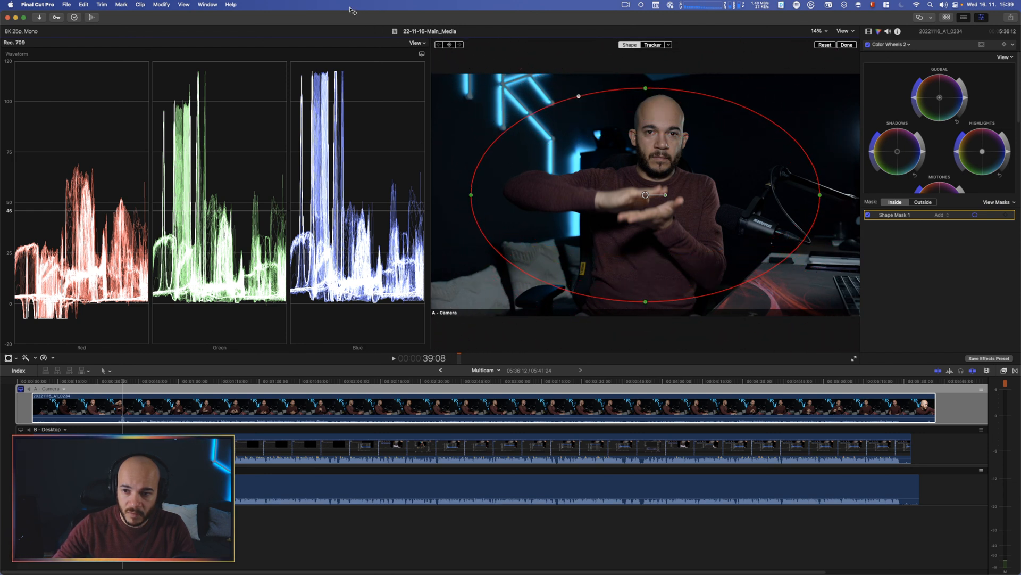
Apply Color Wheels 2 outside the mask, darken it and lower highlights, then refine the ellipse.
{"action": "left_click", "coordinate": [923, 202]}
{"action": "left_click_drag", "start_coordinate": [968, 98], "coordinate": [970, 106]}
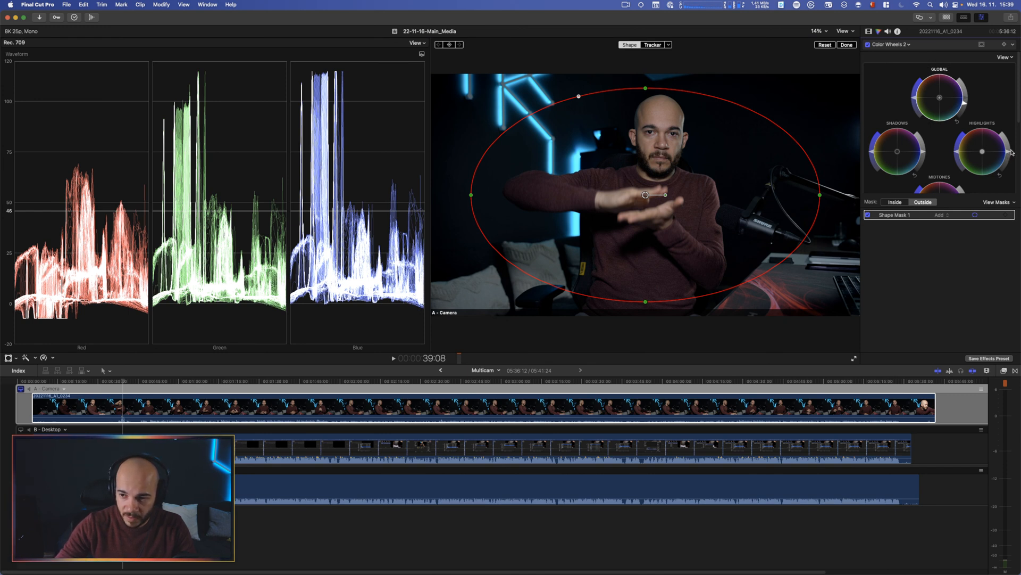
{"action": "left_click_drag", "start_coordinate": [1010, 153], "coordinate": [1006, 166]}
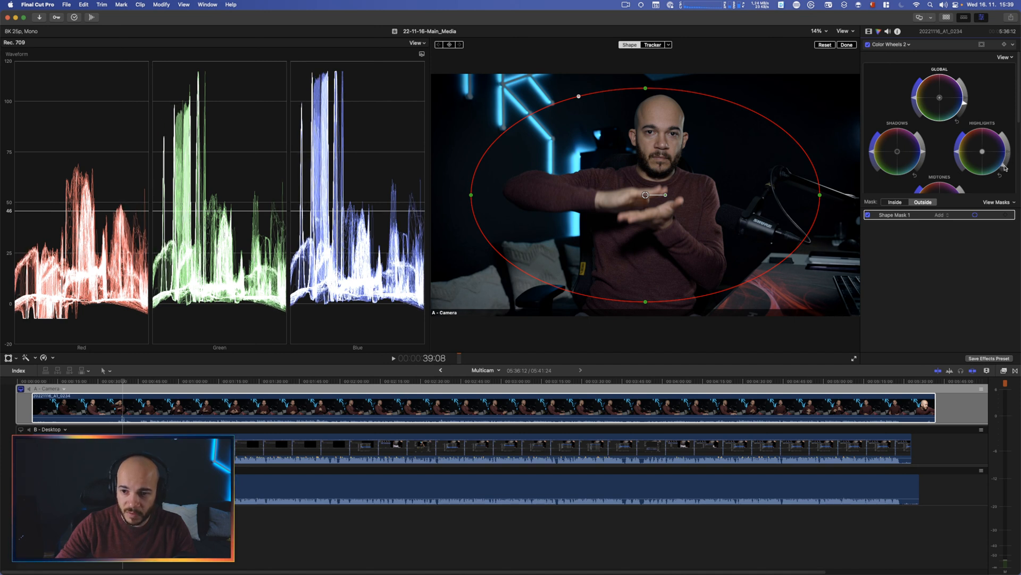
{"action": "left_click_drag", "start_coordinate": [967, 105], "coordinate": [968, 109]}
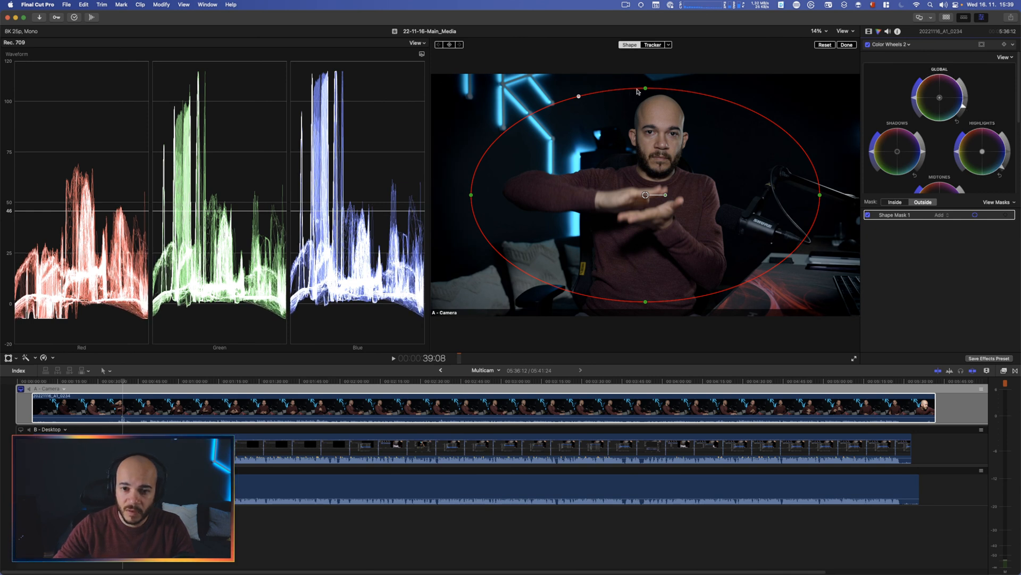
{"action": "left_click_drag", "start_coordinate": [646, 88], "coordinate": [648, 71]}
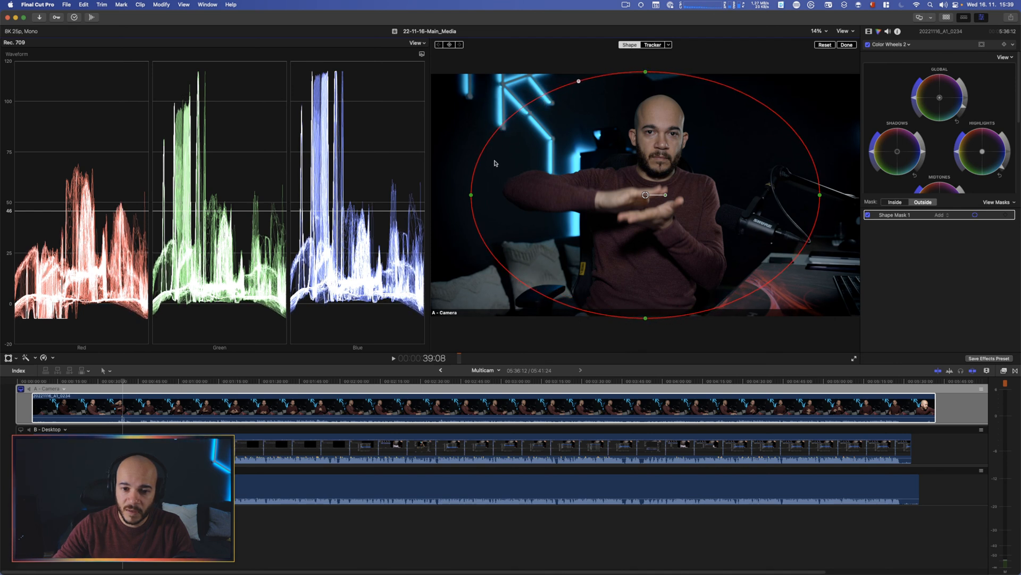
{"action": "mouse_move", "coordinate": [472, 195]}
{"action": "left_mouse_down"}
{"action": "mouse_move", "coordinate": [458, 195]}
{"action": "mouse_move", "coordinate": [470, 194]}
{"action": "left_mouse_up"}
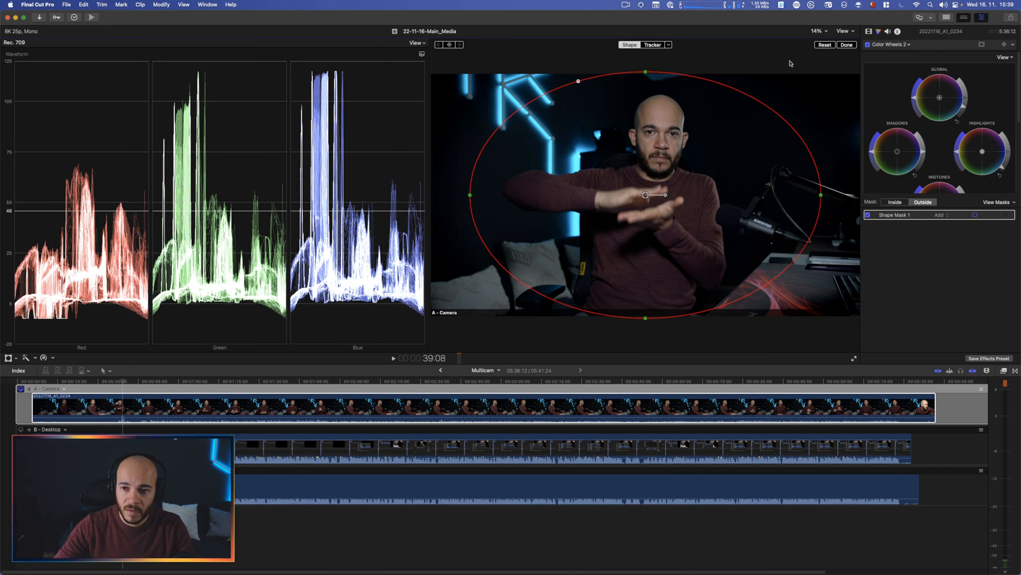
{"action": "left_click", "coordinate": [844, 46]}
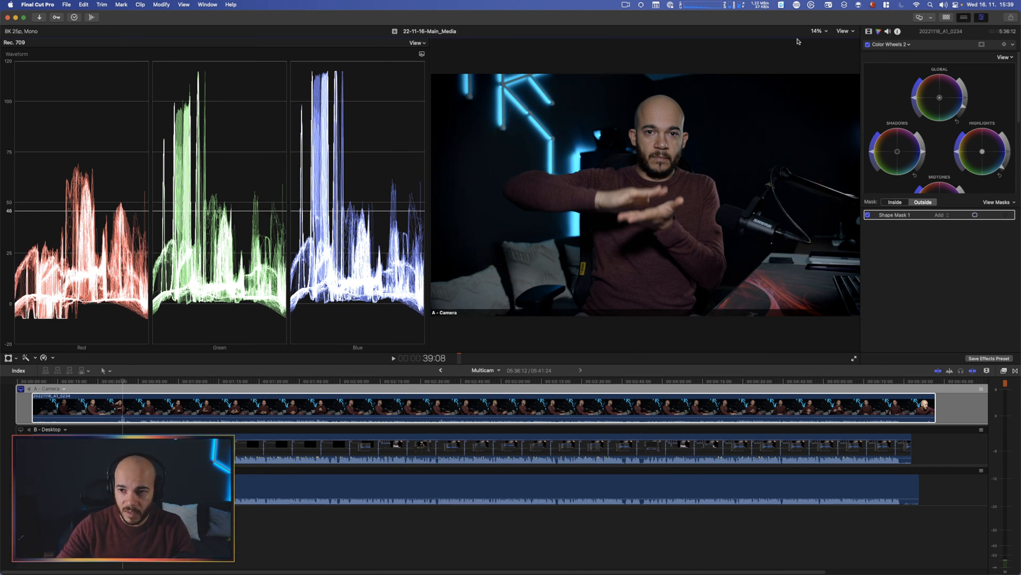
Flick the A - Camera clip's effects off and on several times, ending on, then reselect the clip.
{"action": "left_click", "coordinate": [868, 32]}
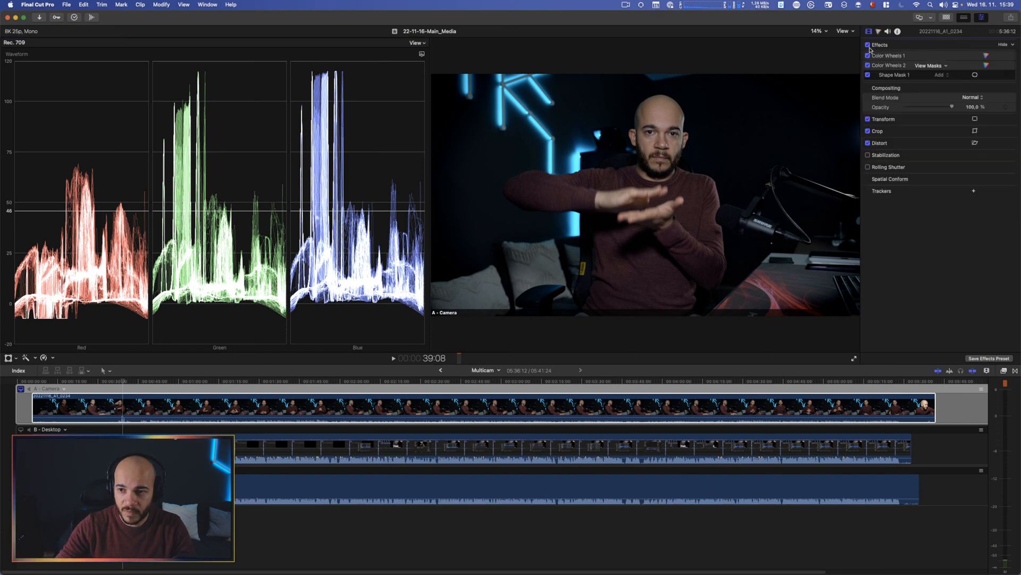
{"action": "left_click", "coordinate": [868, 45]}
{"action": "left_click", "coordinate": [868, 44]}
{"action": "left_click", "coordinate": [868, 45]}
{"action": "left_click", "coordinate": [868, 45]}
{"action": "left_click", "coordinate": [868, 45]}
{"action": "left_click", "coordinate": [869, 45]}
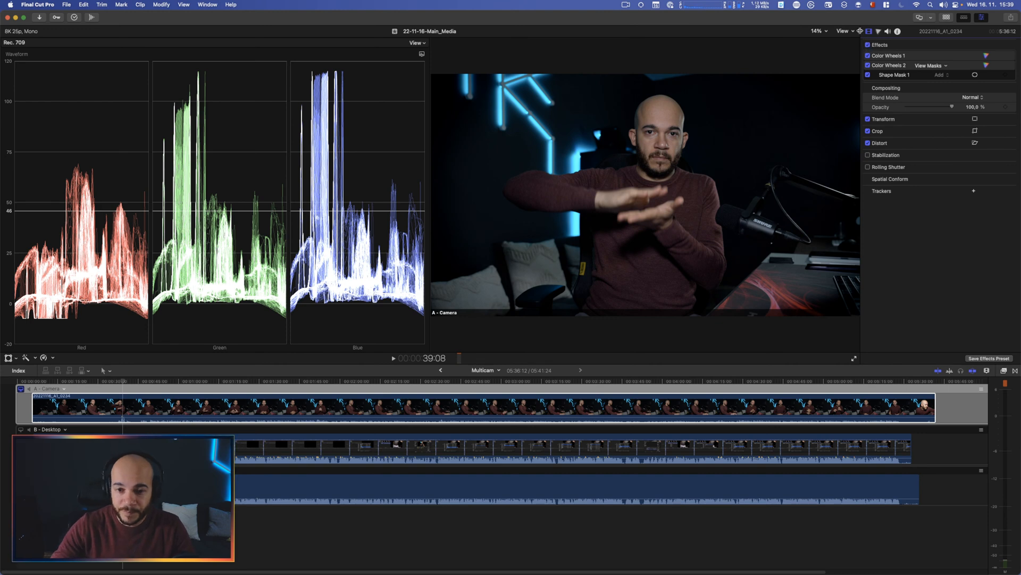
{"action": "left_click", "coordinate": [415, 407]}
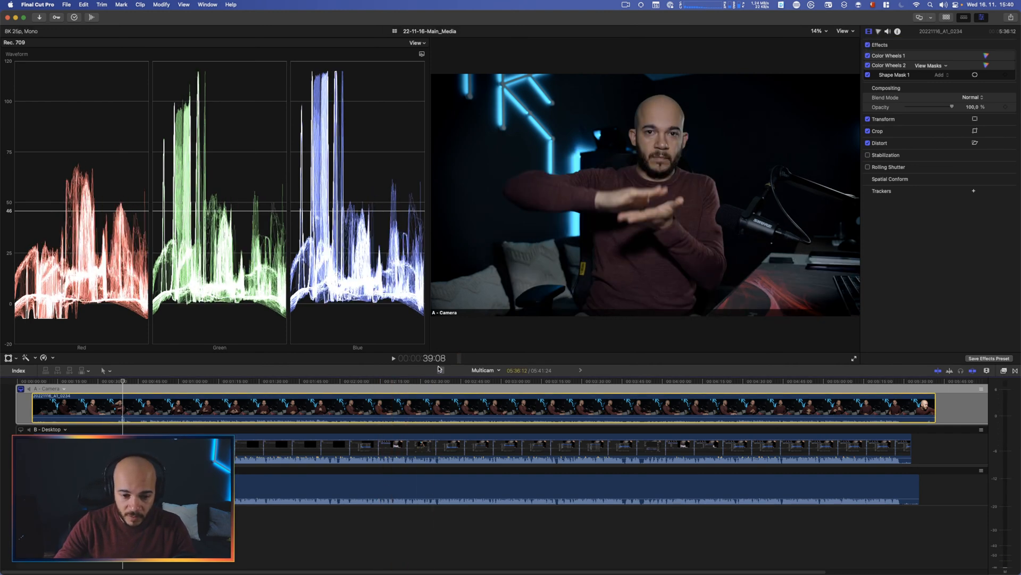
Return to the Sony A1 workflow project at its start and show the Camera, Desktop and Sound angles.
{"action": "left_click", "coordinate": [440, 371]}
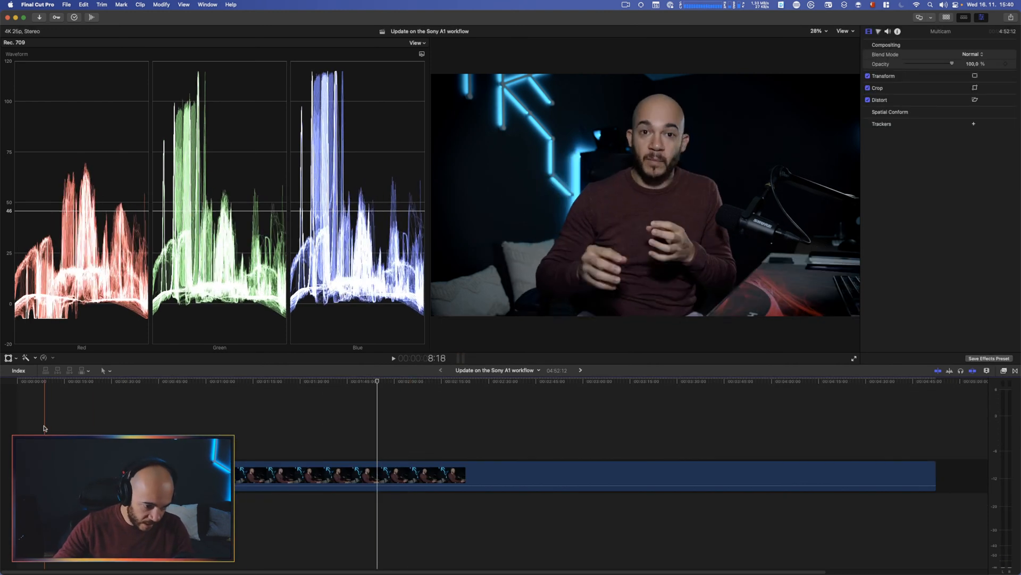
{"action": "key", "text": "Home"}
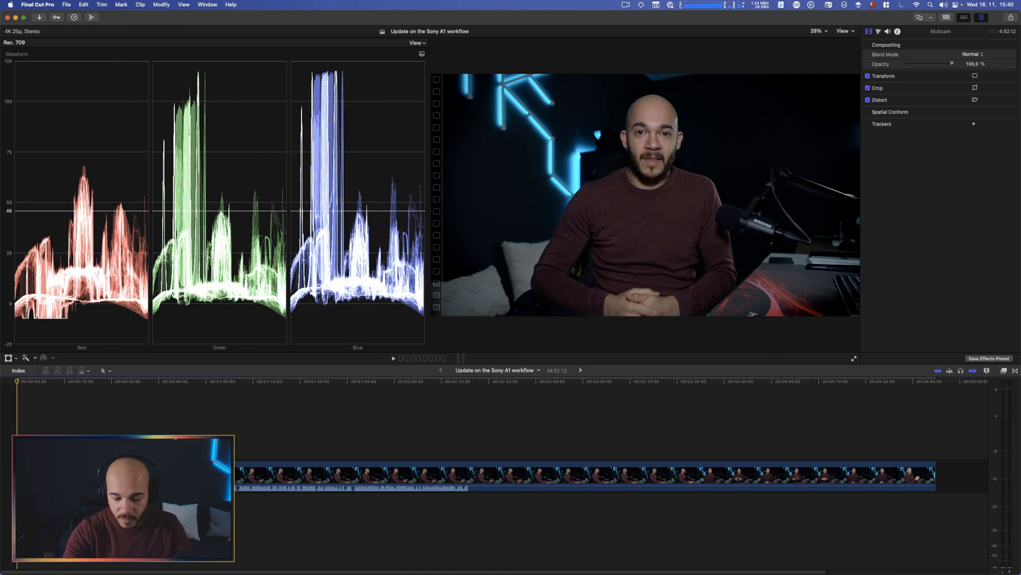
{"action": "key", "text": "super+7"}
{"action": "key", "text": "shift+super+7"}
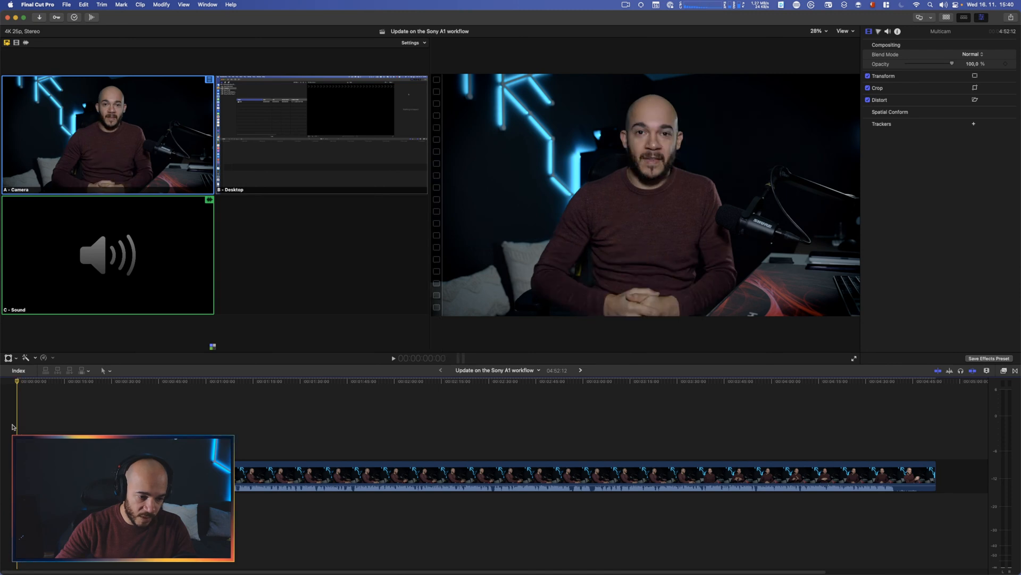
{"action": "key", "text": "space"}
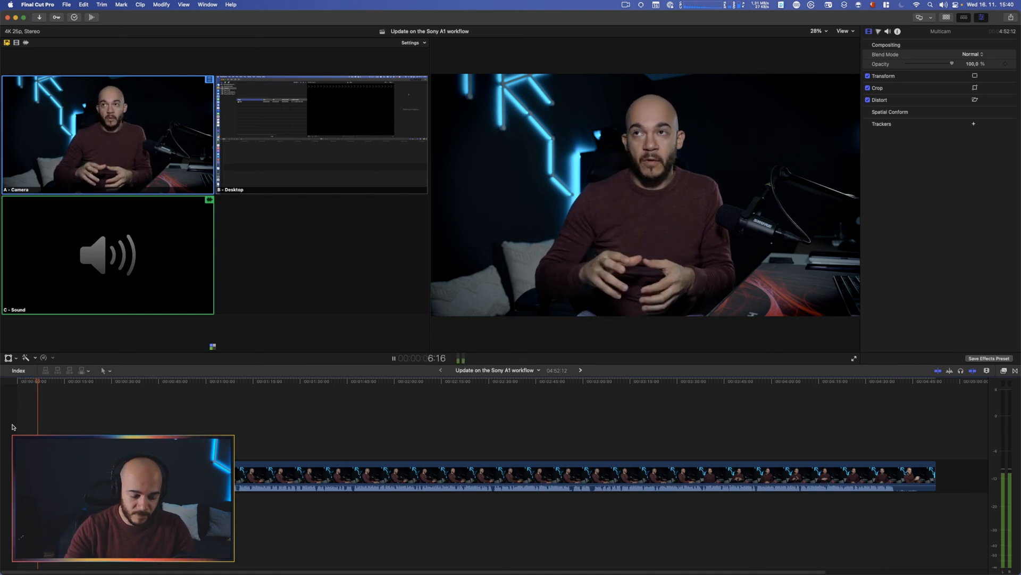
Play the project and cut to the Desktop angle at about 1:06.
{"action": "left_click", "coordinate": [208, 4]}
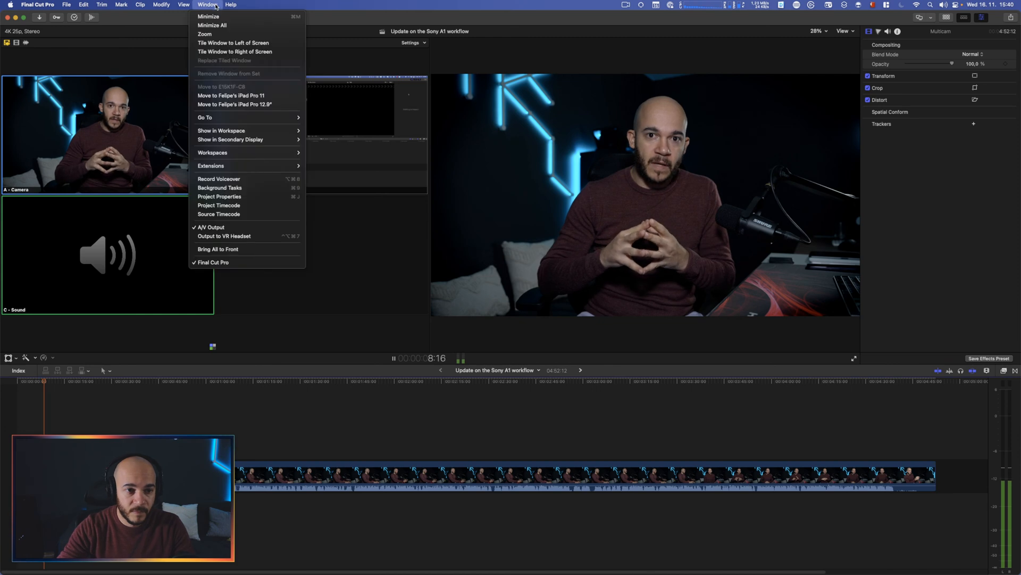
{"action": "left_click", "coordinate": [226, 227]}
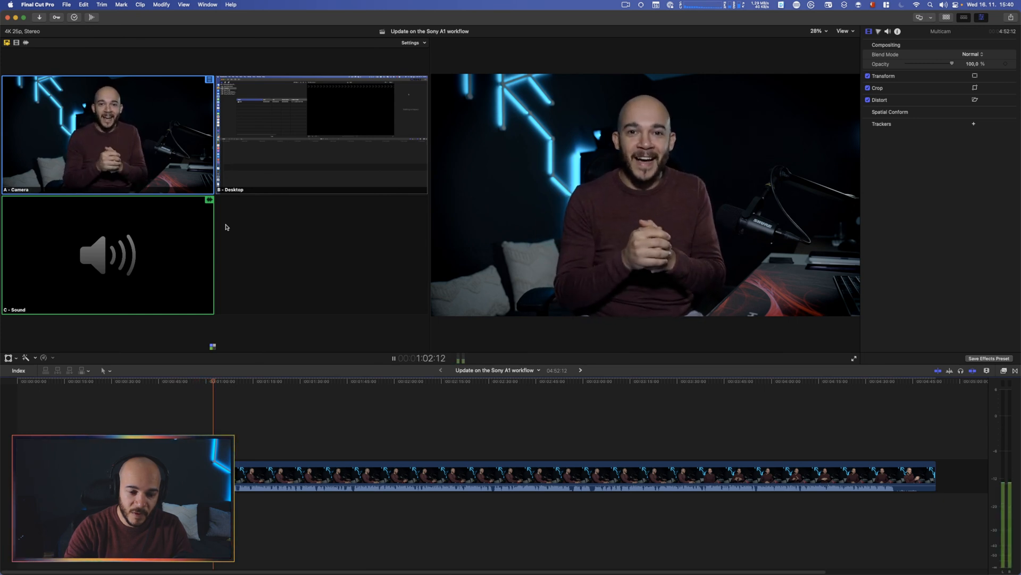
{"action": "key", "text": "j"}
{"action": "key", "text": "j"}
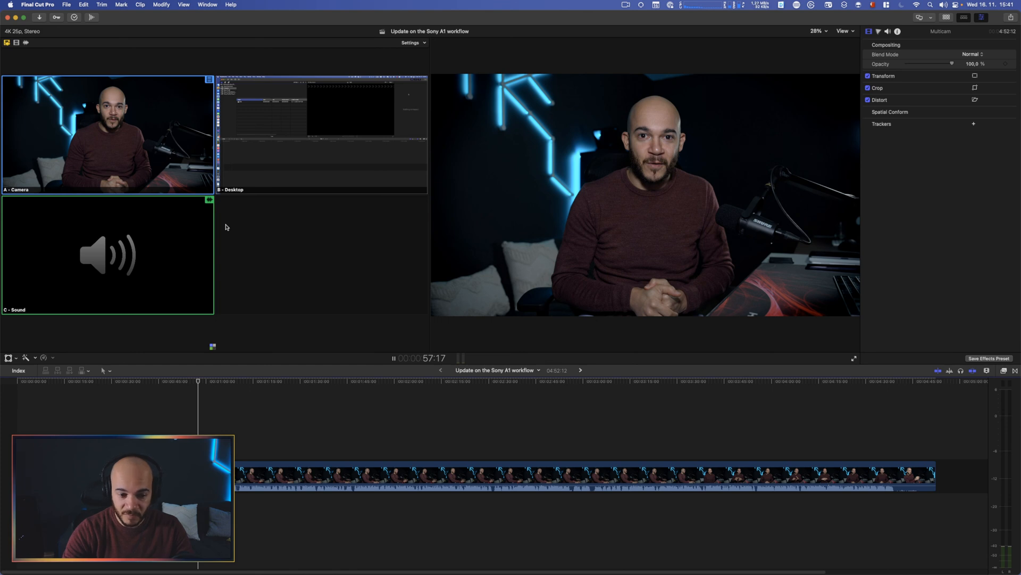
{"action": "key", "text": "space"}
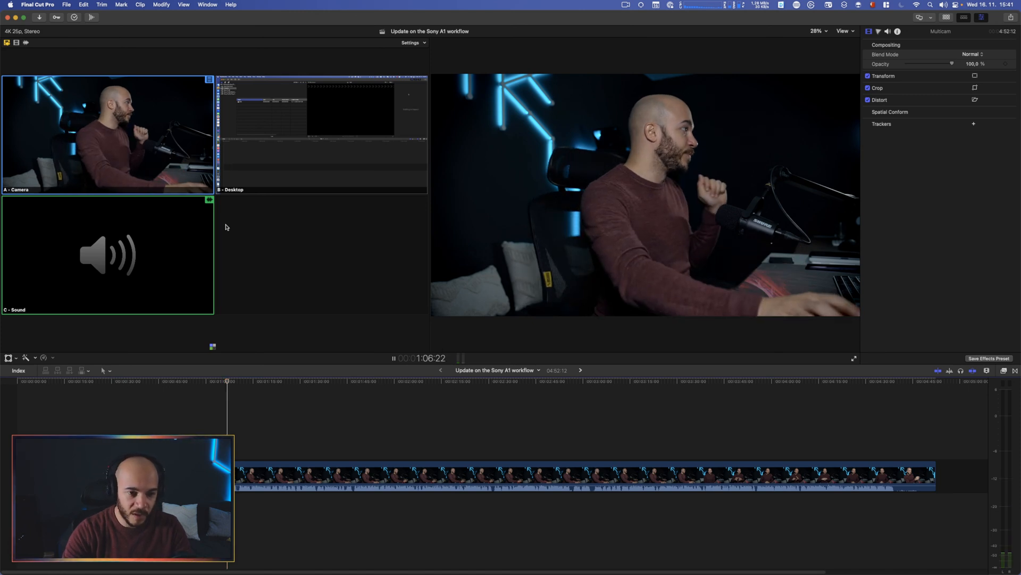
{"action": "key", "text": "alt+2"}
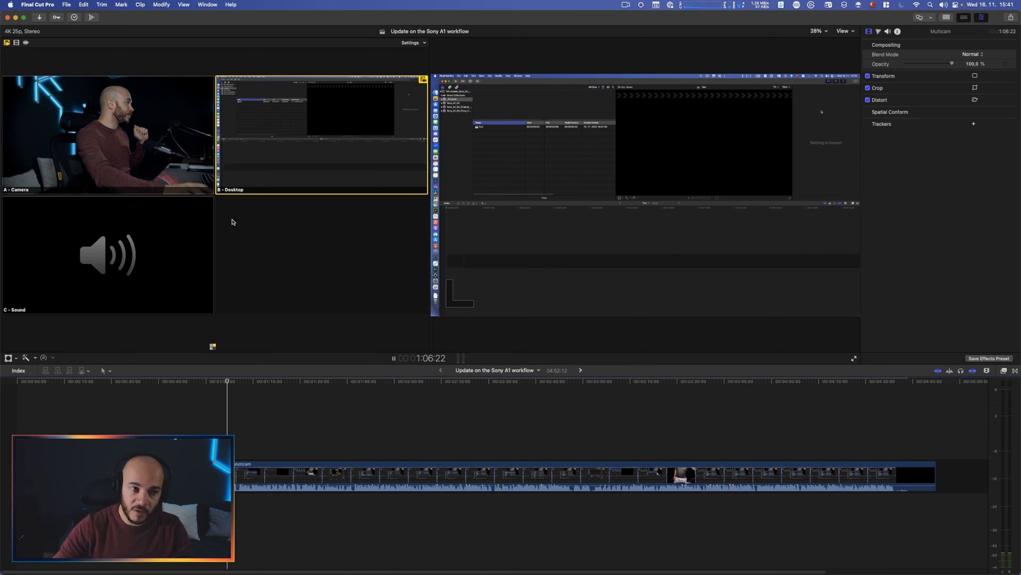
Undo the cut, set angle switching to video only, and cut between Desktop and Camera.
{"action": "key", "text": "super+z"}
{"action": "left_click", "coordinate": [15, 44]}
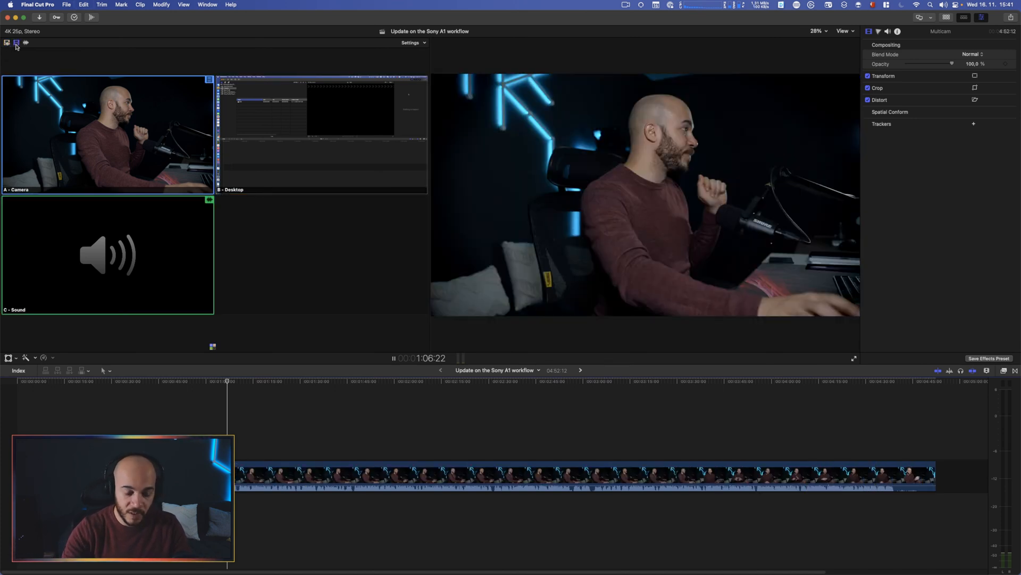
{"action": "key", "text": "alt+2"}
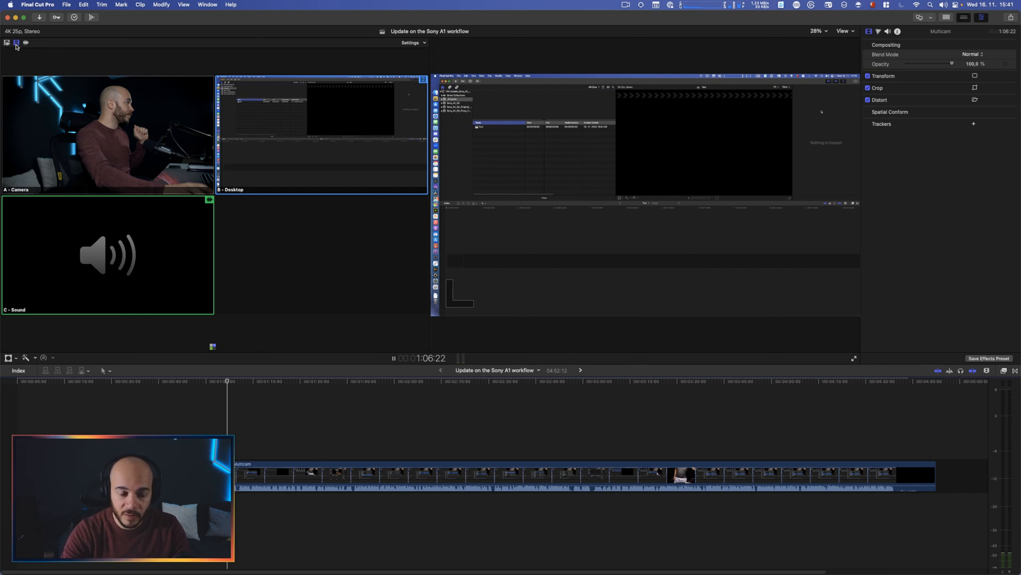
{"action": "key", "text": "alt+1"}
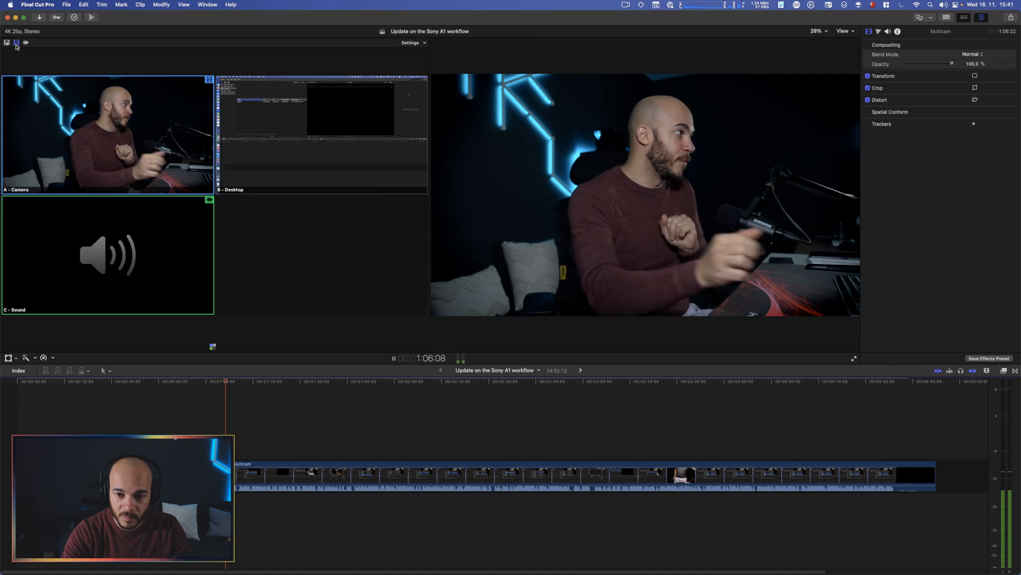
{"action": "key", "text": "alt+2"}
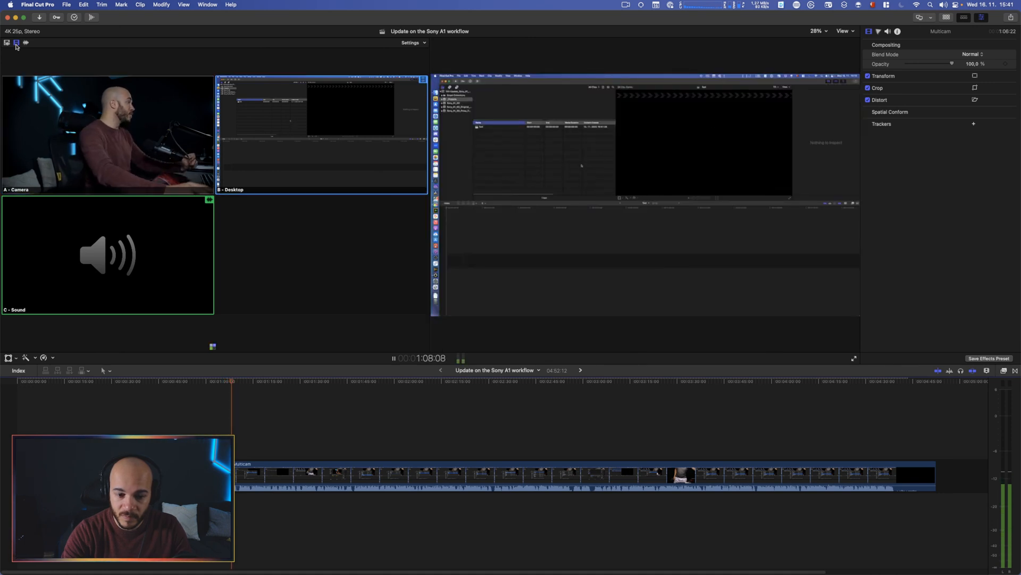
Zoom in on the edit, review it, and revert the clip to the Camera angle.
{"action": "key", "text": "super+equal"}
{"action": "key", "text": "super+equal"}
{"action": "key", "text": "super+equal"}
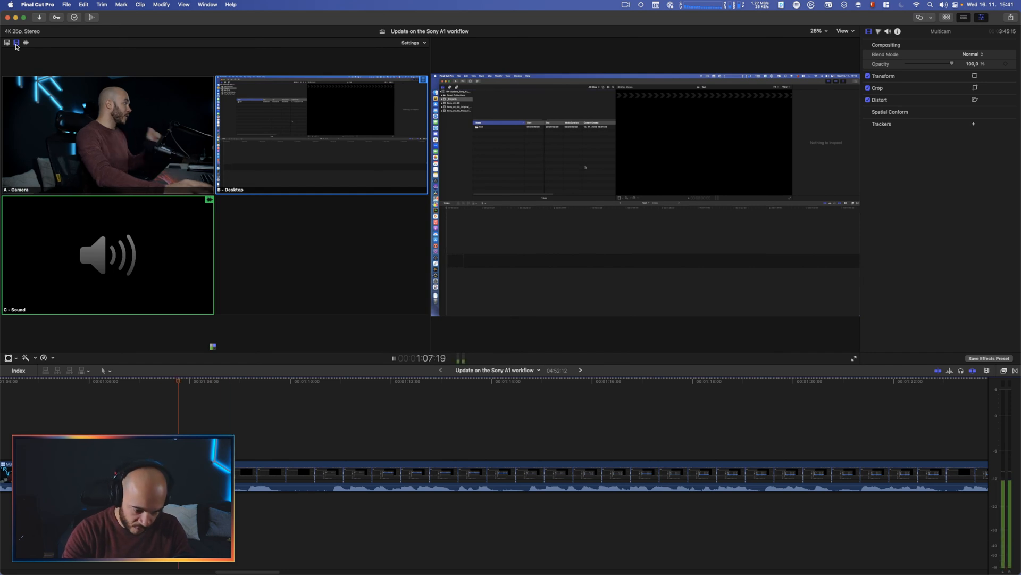
{"action": "key", "text": "Up"}
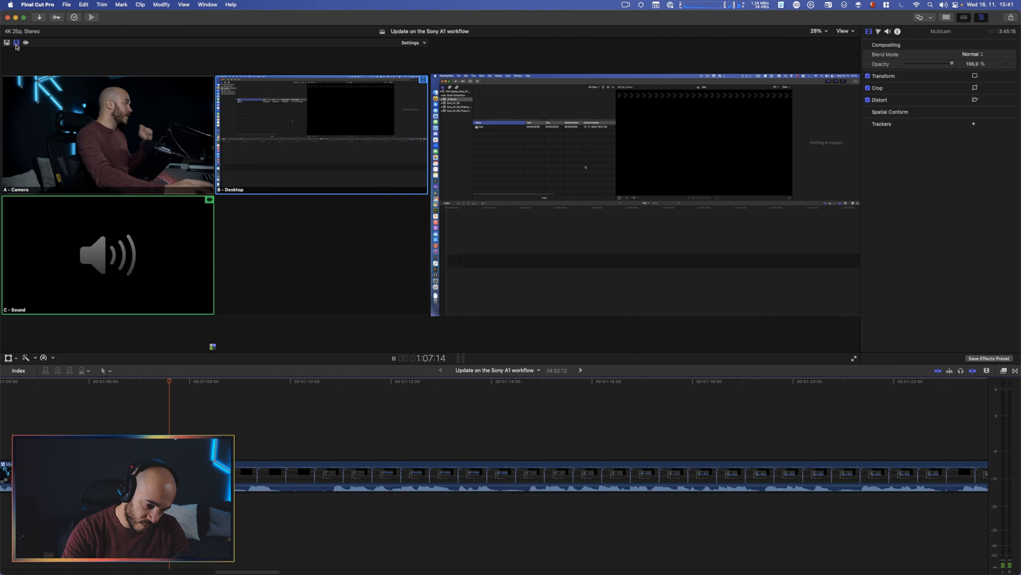
{"action": "key", "text": "j"}
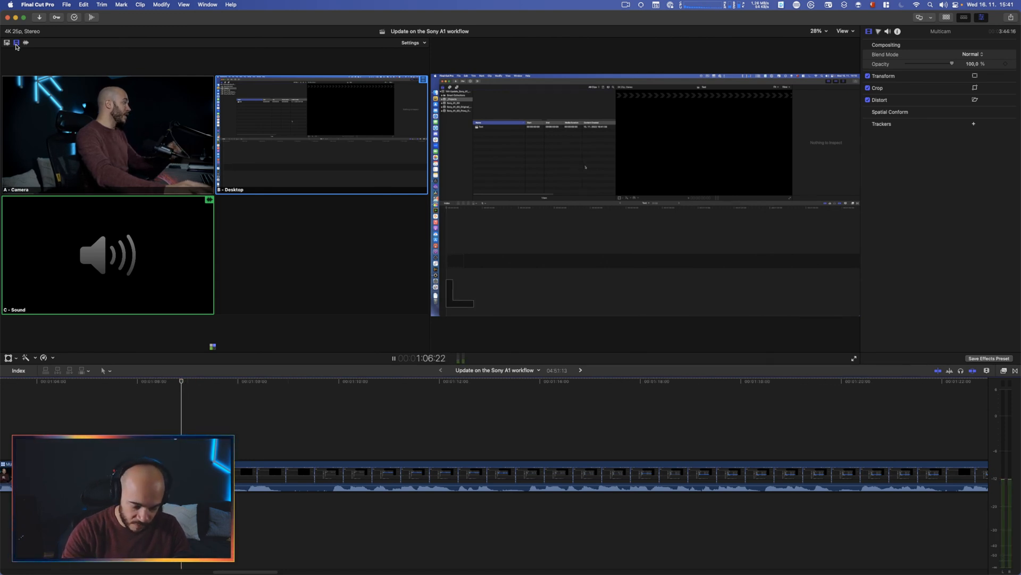
{"action": "key", "text": "l"}
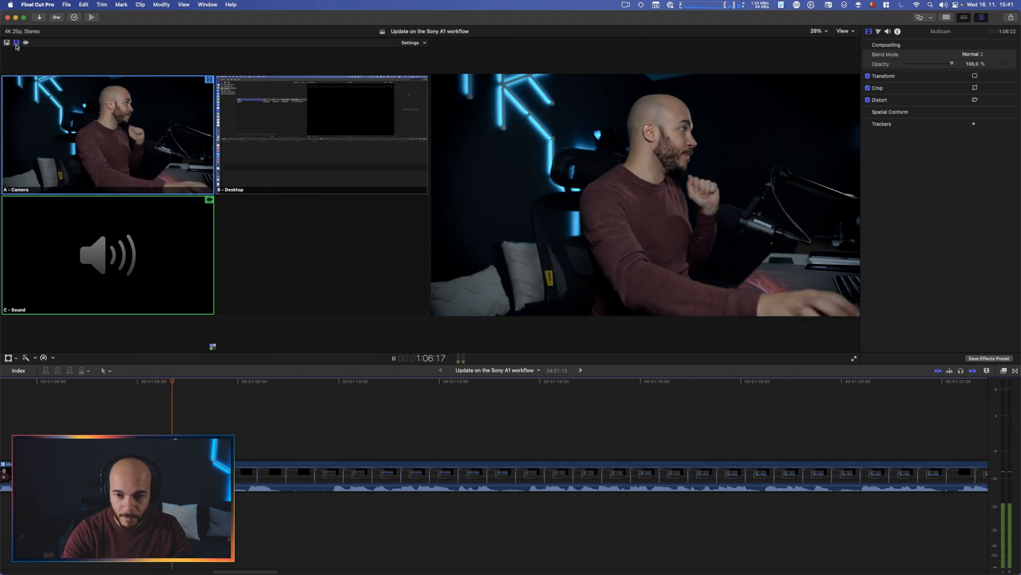
{"action": "key", "text": "k"}
{"action": "key", "text": "super+equal"}
{"action": "key", "text": "super+equal"}
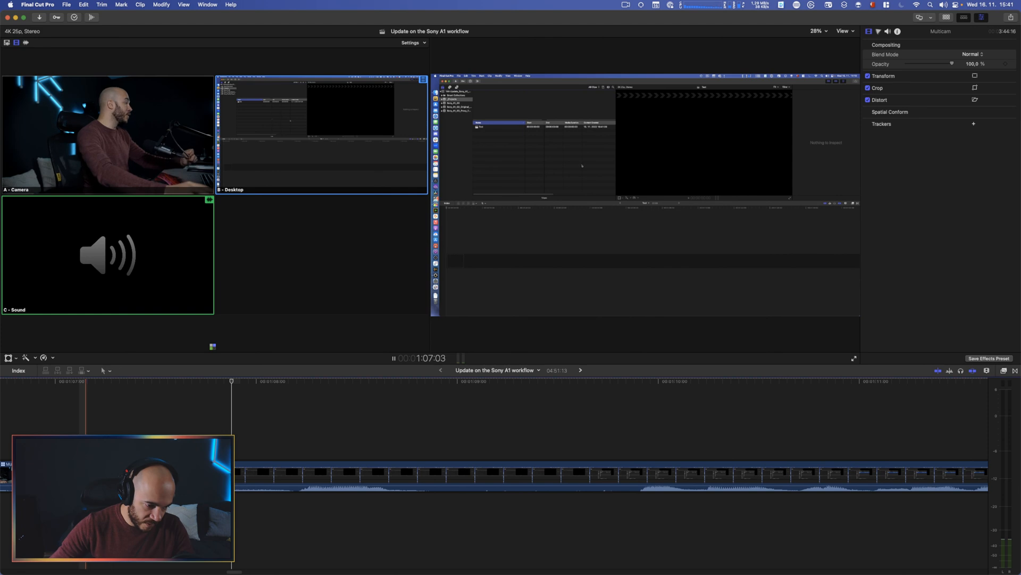
{"action": "key", "text": "c"}
{"action": "key", "text": "1"}
{"action": "key", "text": "k"}
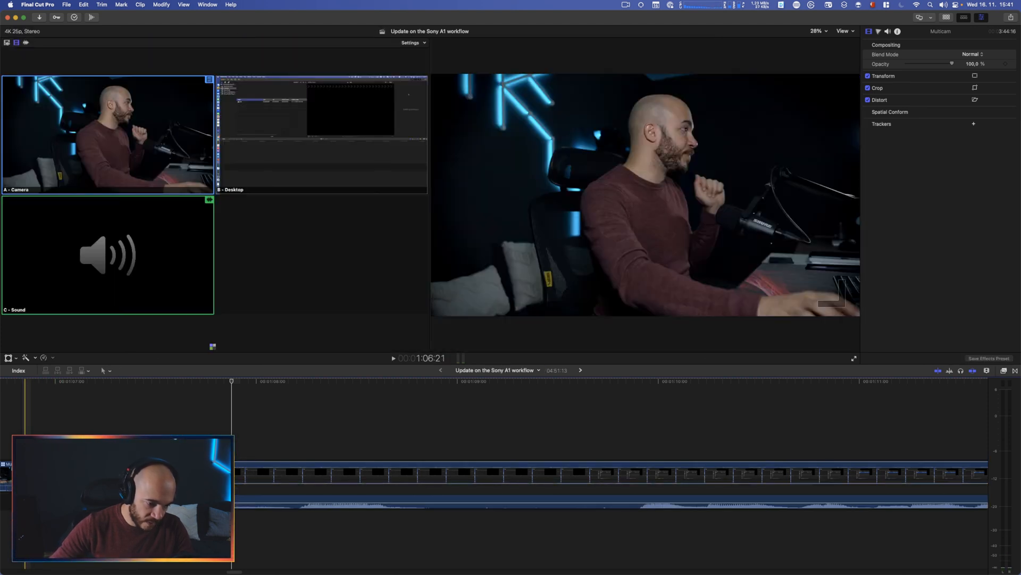
Cut the video to the Desktop angle from 1:06:21 and review the cut.
{"action": "key", "text": "l"}
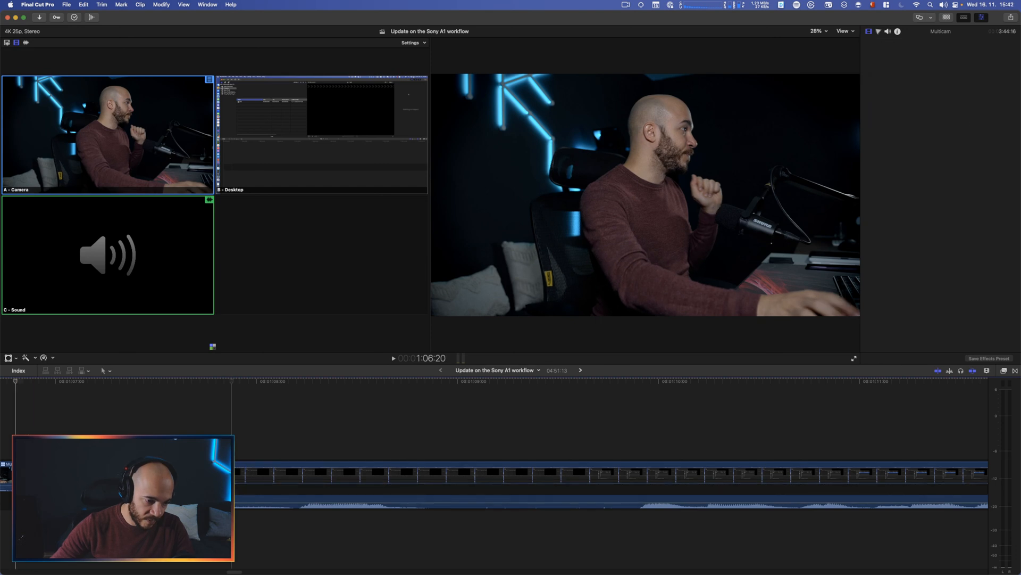
{"action": "key", "text": "2"}
{"action": "key", "text": "k"}
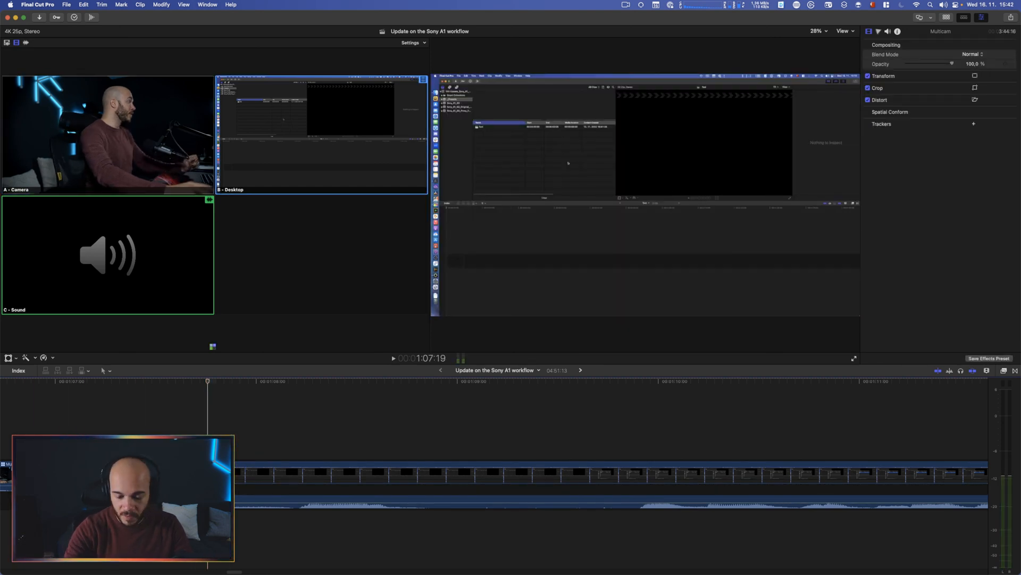
{"action": "key", "text": "super+minus"}
{"action": "key", "text": "super+minus"}
{"action": "key", "text": "space"}
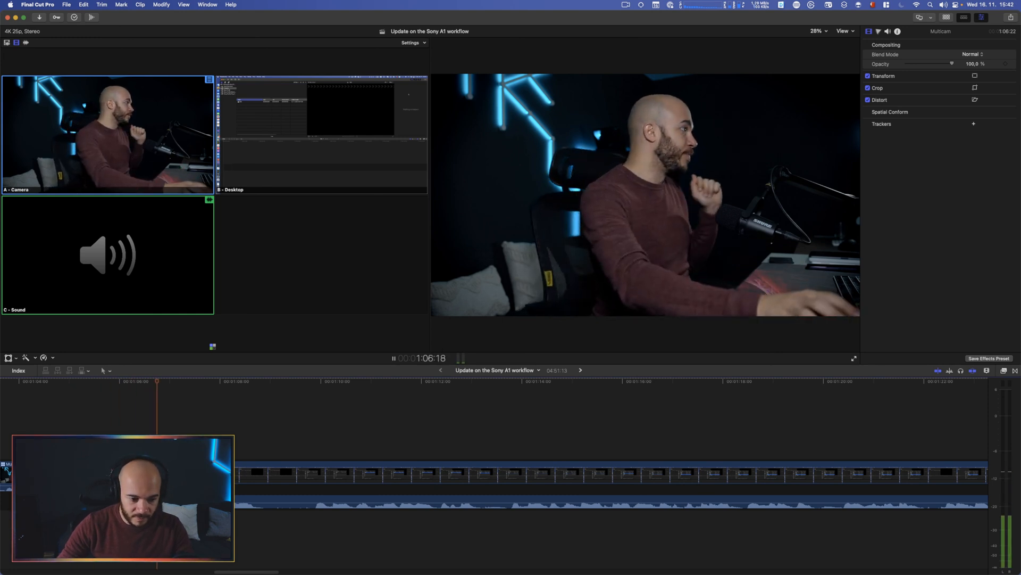
{"action": "key", "text": "2"}
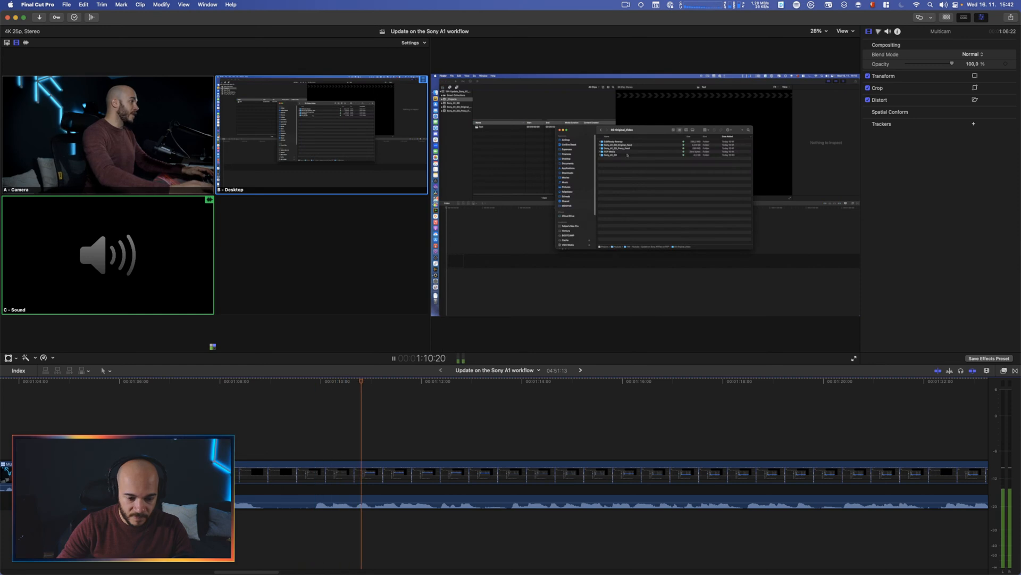
{"action": "key", "text": "space"}
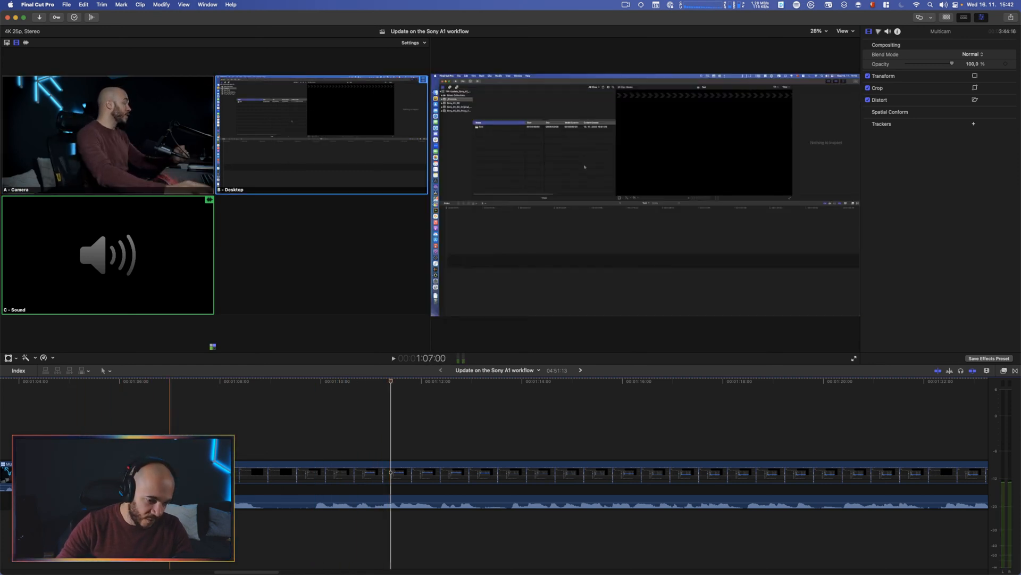
Trim the Multicam clip's start up to the playhead and review the edit.
{"action": "left_click", "coordinate": [315, 471]}
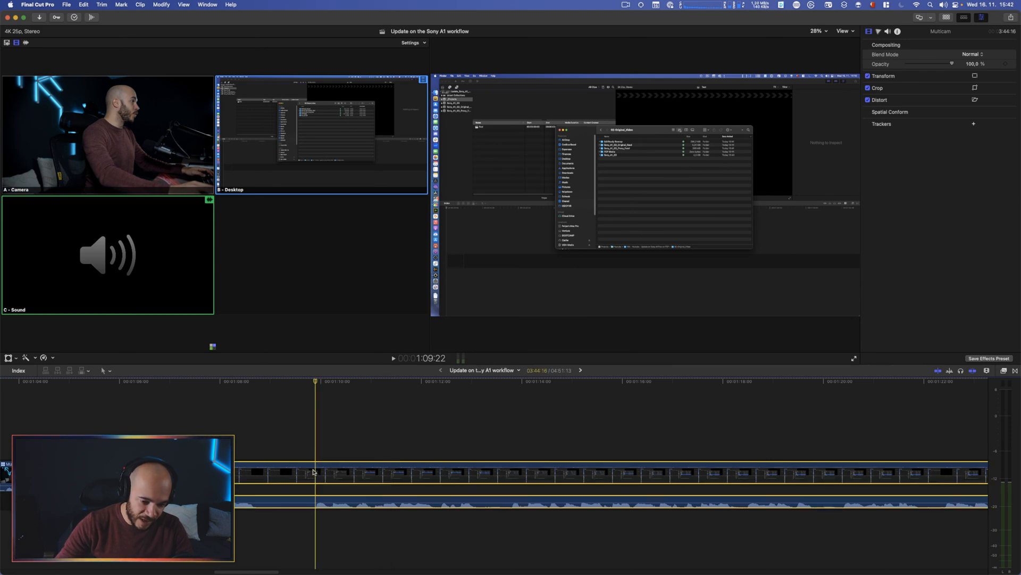
{"action": "left_click", "coordinate": [313, 447]}
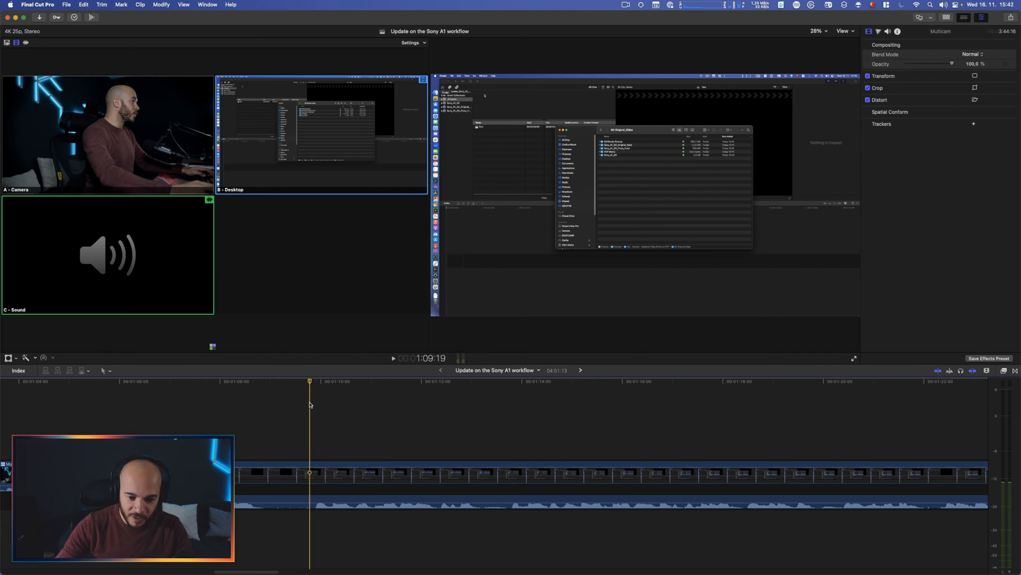
{"action": "key", "text": "alt+bracketleft"}
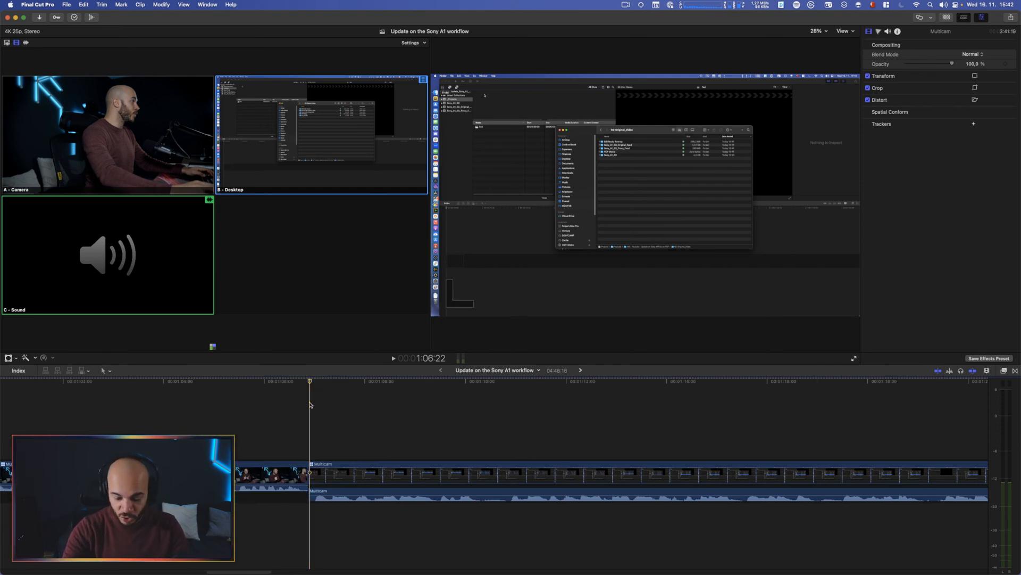
{"action": "key", "text": "shift+slash"}
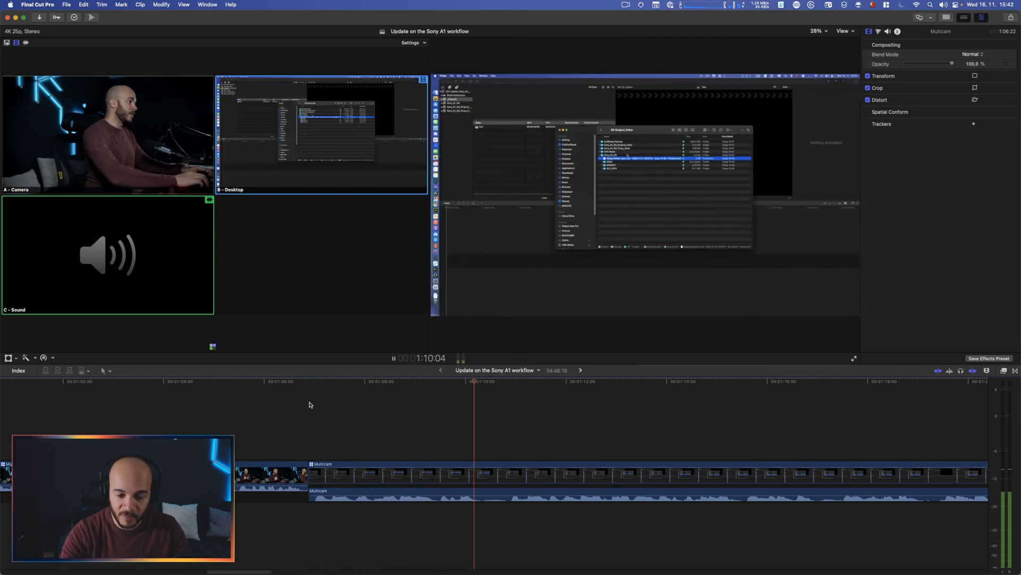
{"action": "key", "text": "j"}
{"action": "key", "text": "j"}
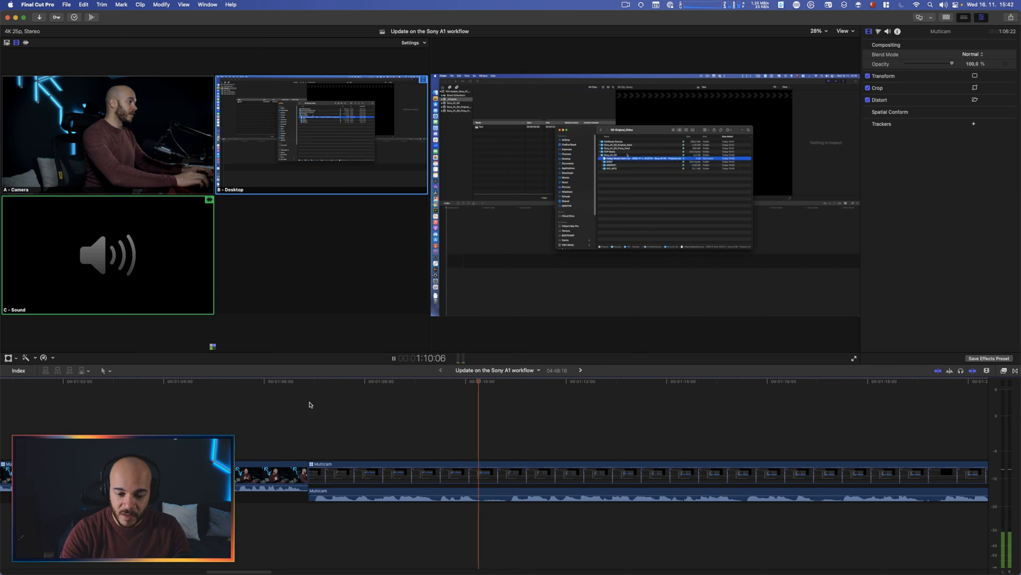
{"action": "key", "text": "l"}
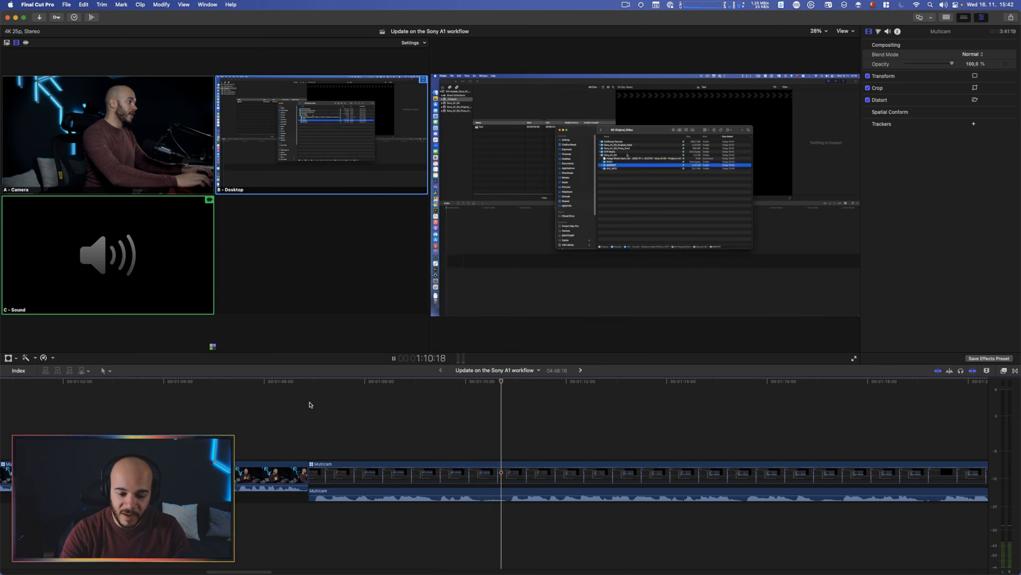
Blade the Multicam clip at 1:10:08 and play back from the new cut.
{"action": "left_click", "coordinate": [484, 477]}
{"action": "left_click", "coordinate": [481, 463]}
{"action": "key", "text": "k"}
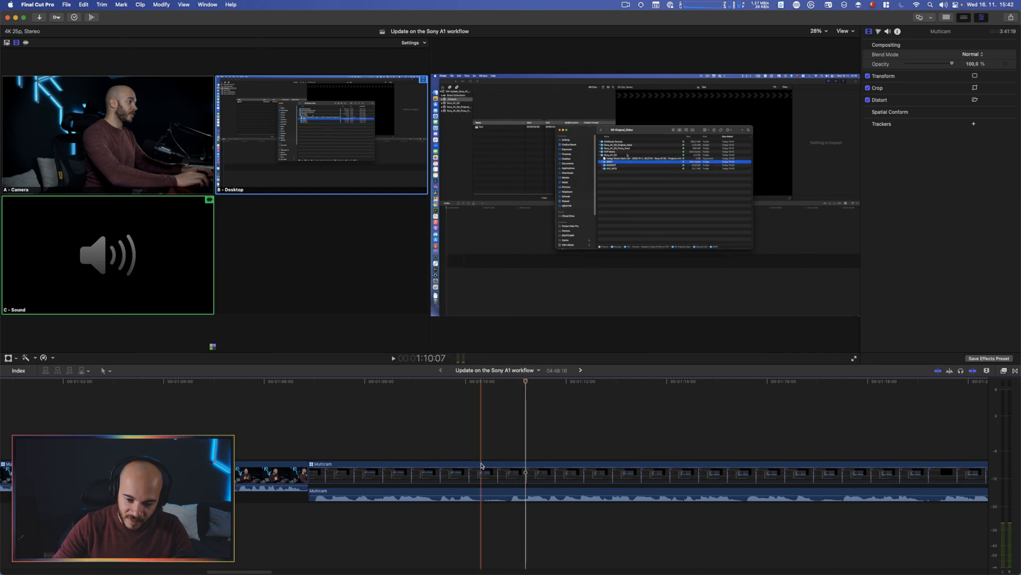
{"action": "key", "text": "l"}
{"action": "left_click", "coordinate": [481, 462]}
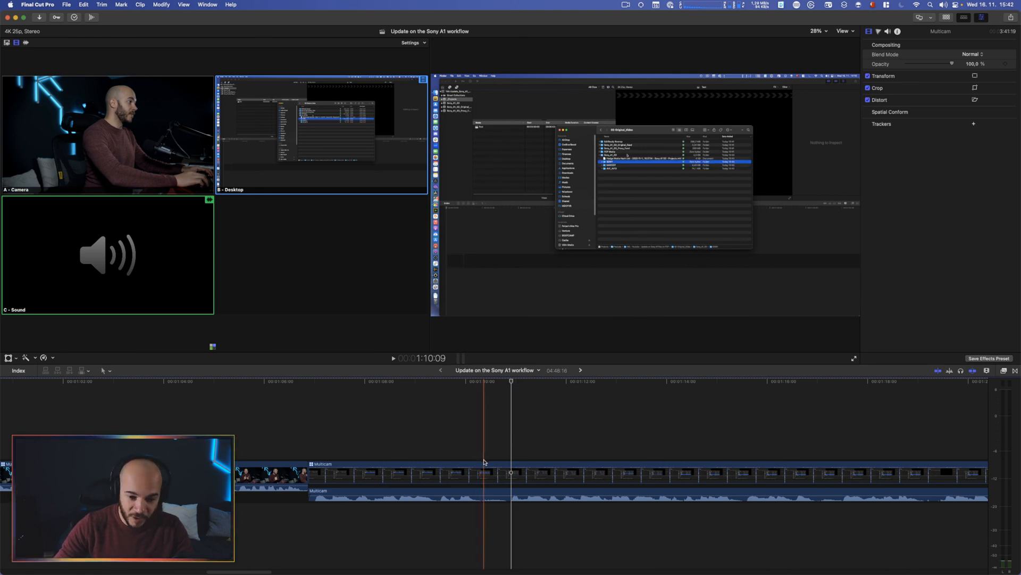
{"action": "left_click", "coordinate": [481, 449]}
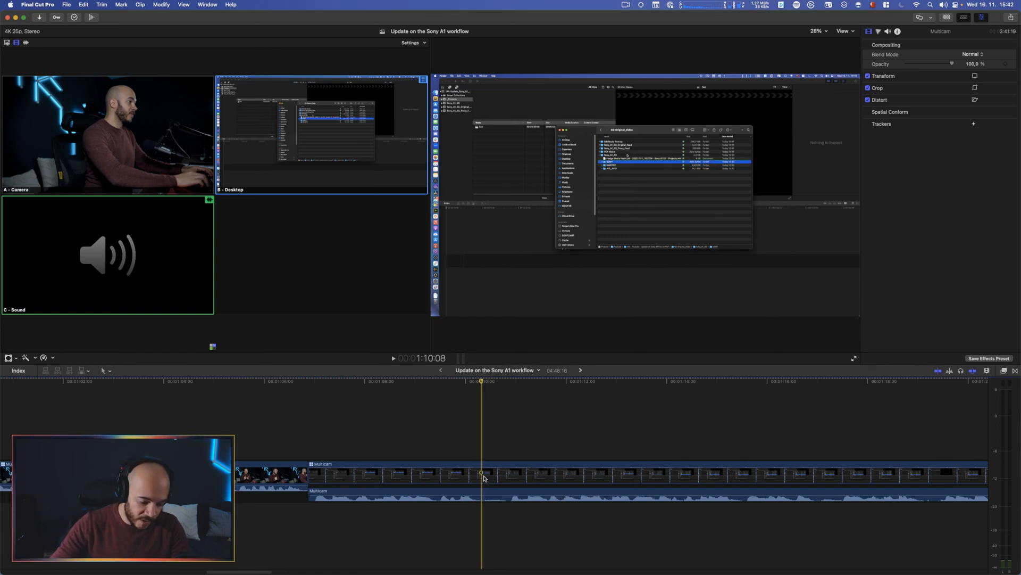
{"action": "key", "text": "super+b"}
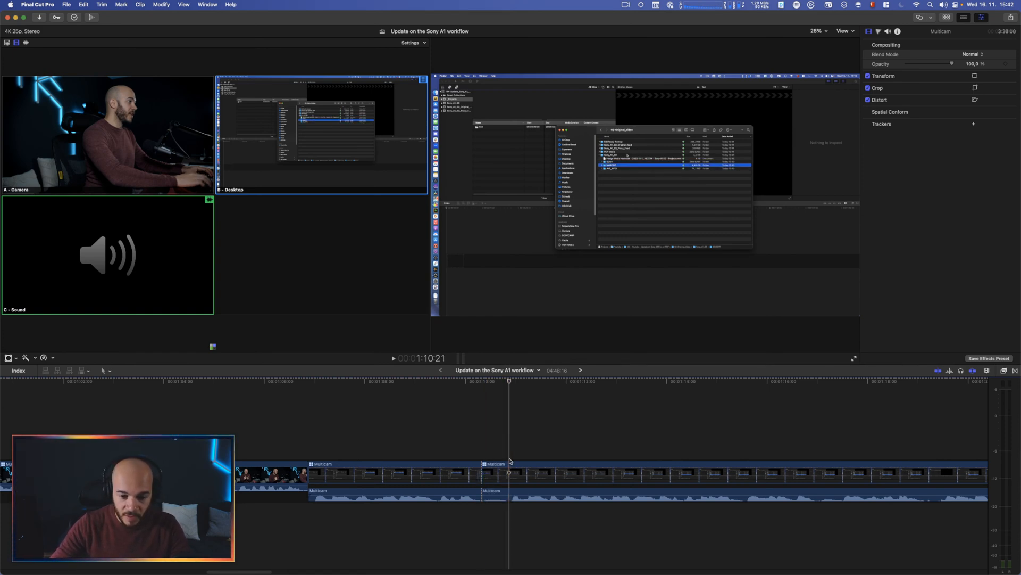
{"action": "scroll", "coordinate": [509, 461], "scroll_direction": "left", "scroll_amount": 2}
{"action": "key", "text": "space"}
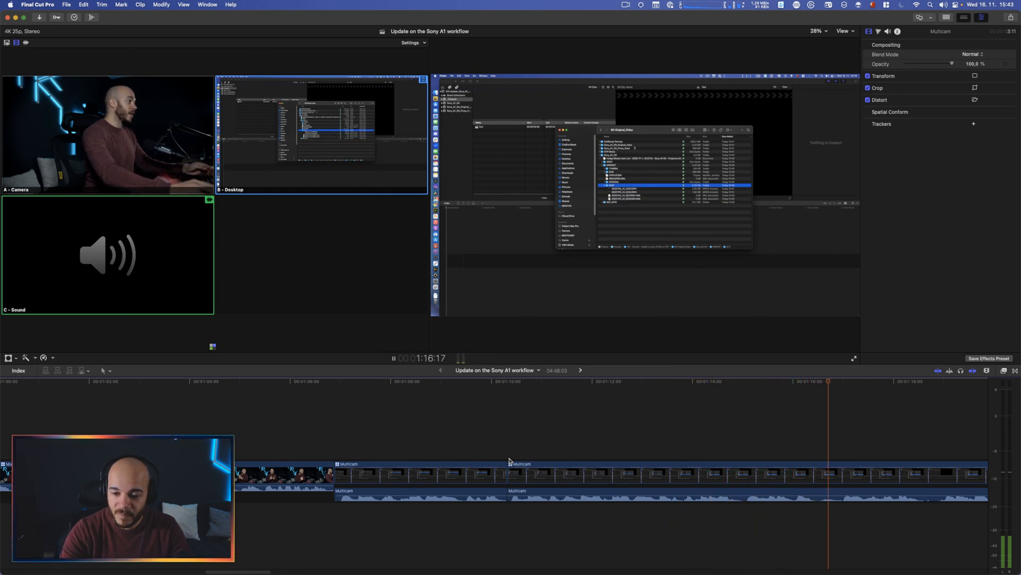
{"action": "key", "text": "space"}
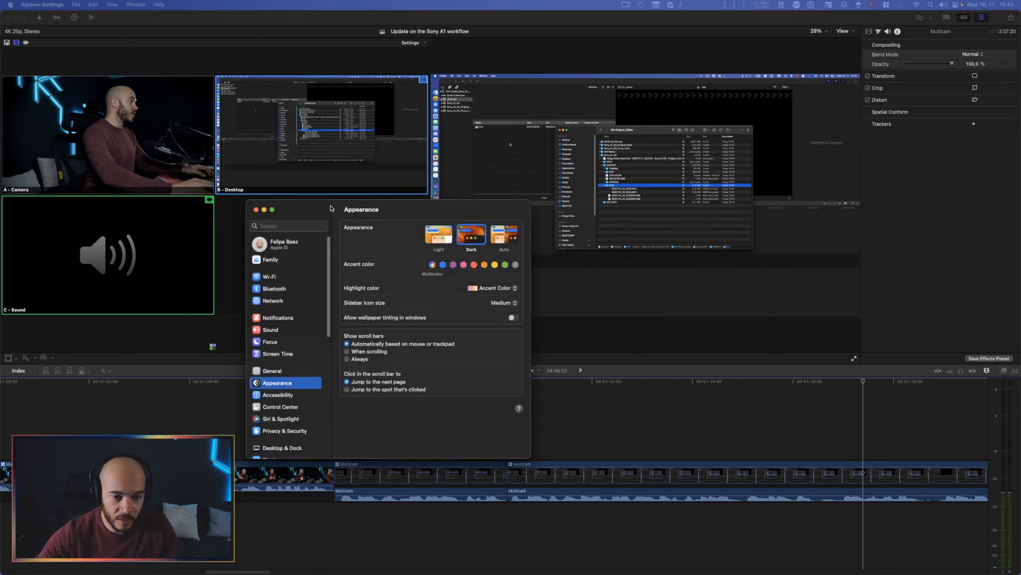
Look through the Bluetooth and Mouse settings, then close System Settings.
{"action": "left_click", "coordinate": [396, 226]}
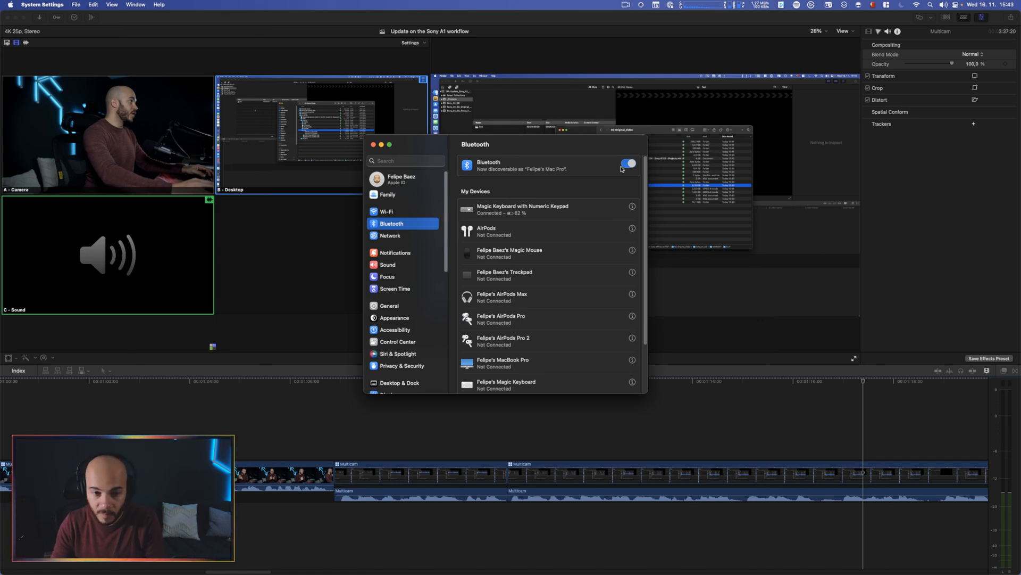
{"action": "scroll", "coordinate": [611, 234], "scroll_direction": "down", "scroll_amount": 5}
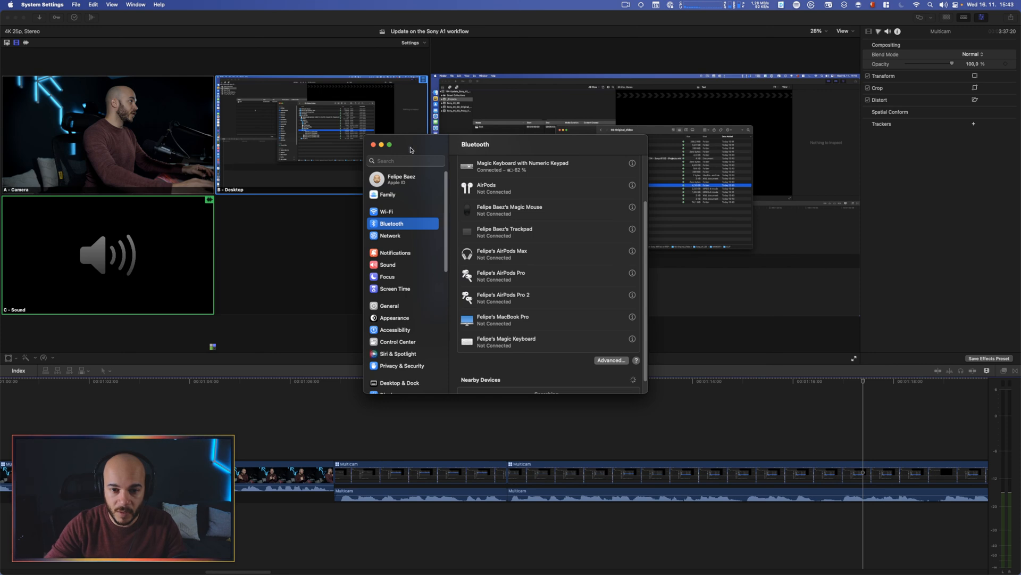
{"action": "scroll", "coordinate": [404, 330], "scroll_direction": "down", "scroll_amount": 8}
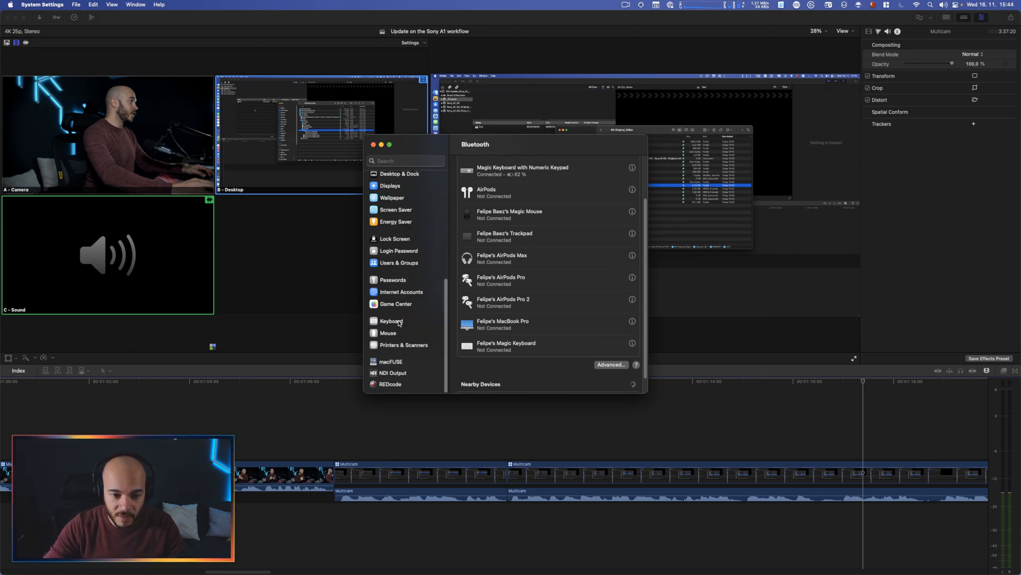
{"action": "left_click", "coordinate": [398, 333]}
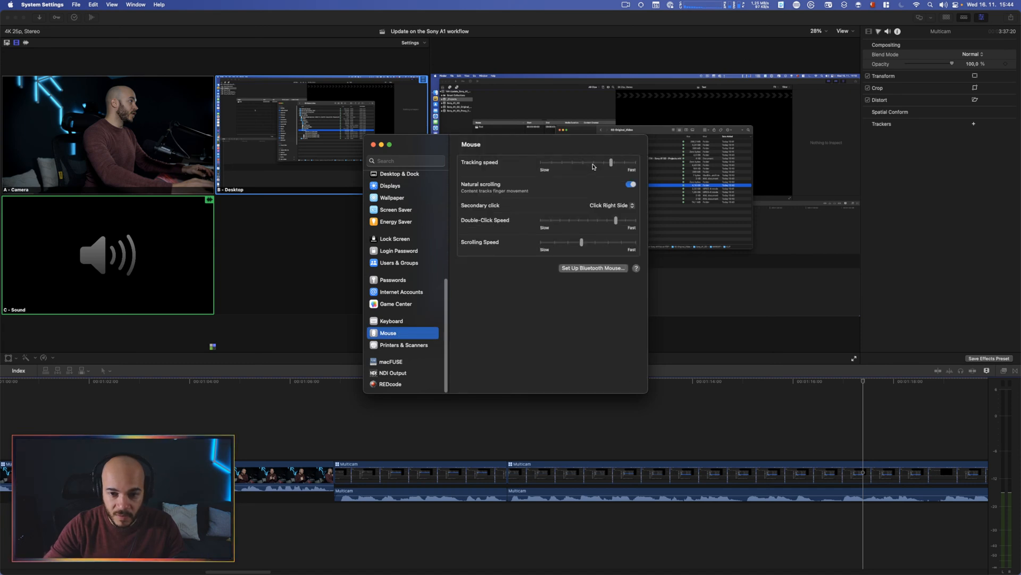
{"action": "left_click", "coordinate": [374, 145]}
Scroll the timeline and start playback around 1:16.
{"action": "scroll", "coordinate": [654, 426], "scroll_direction": "right", "scroll_amount": 3}
{"action": "scroll", "coordinate": [656, 425], "scroll_direction": "right", "scroll_amount": 4}
{"action": "key", "text": "space"}
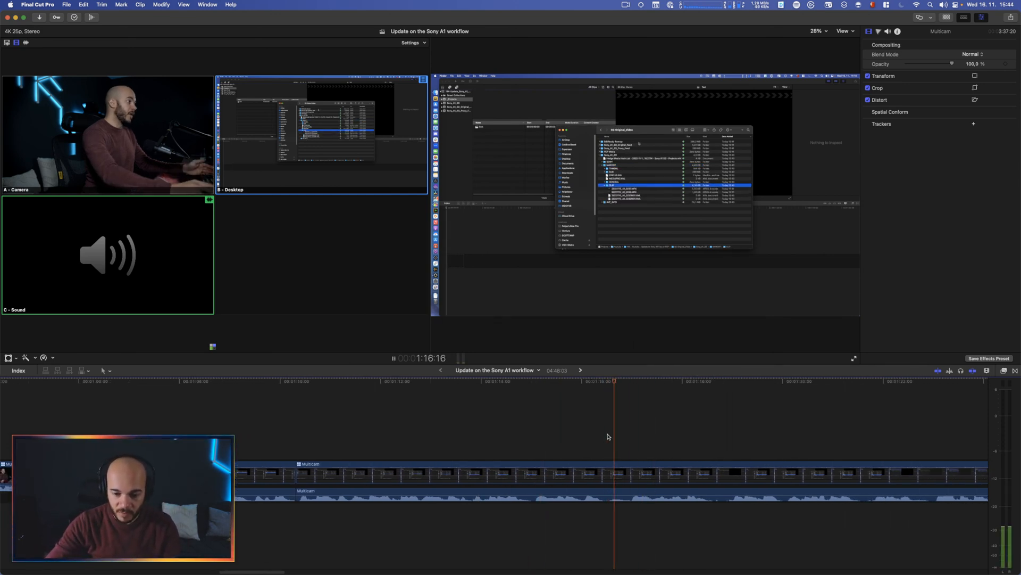
Blade the Multicam clip at 1:16:12 and review the cut.
{"action": "left_click", "coordinate": [606, 439]}
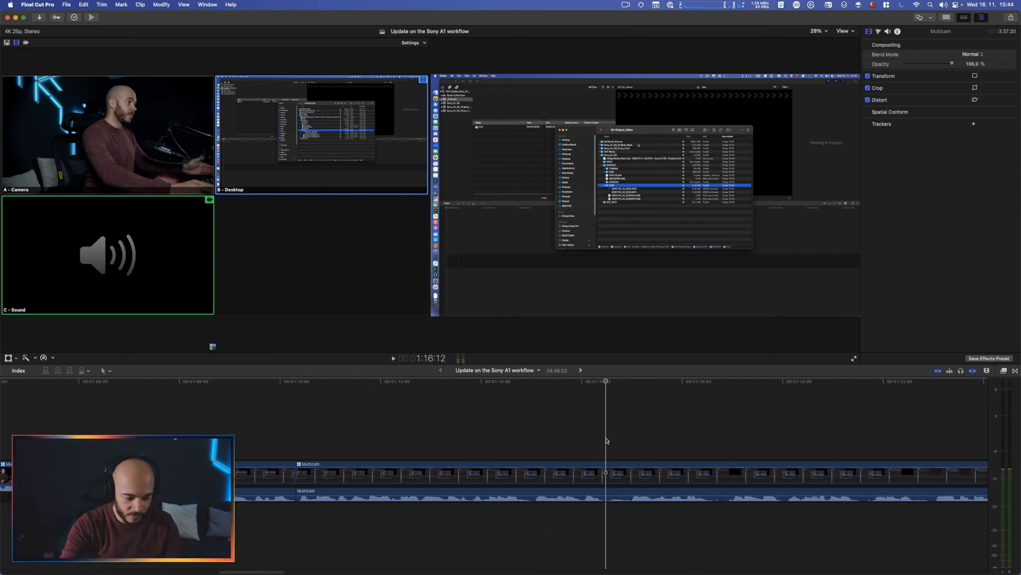
{"action": "key", "text": "super+b"}
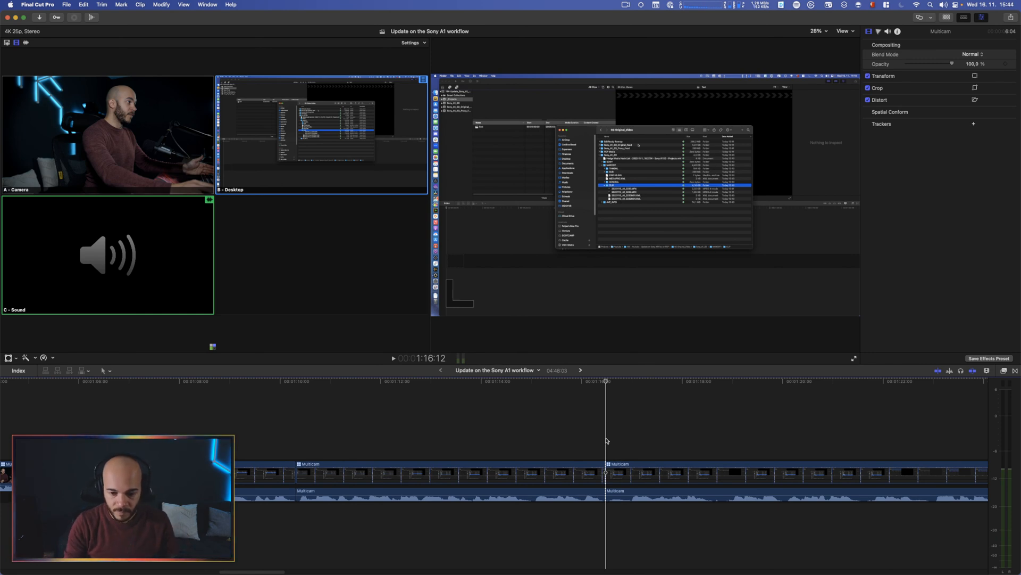
{"action": "key", "text": "space"}
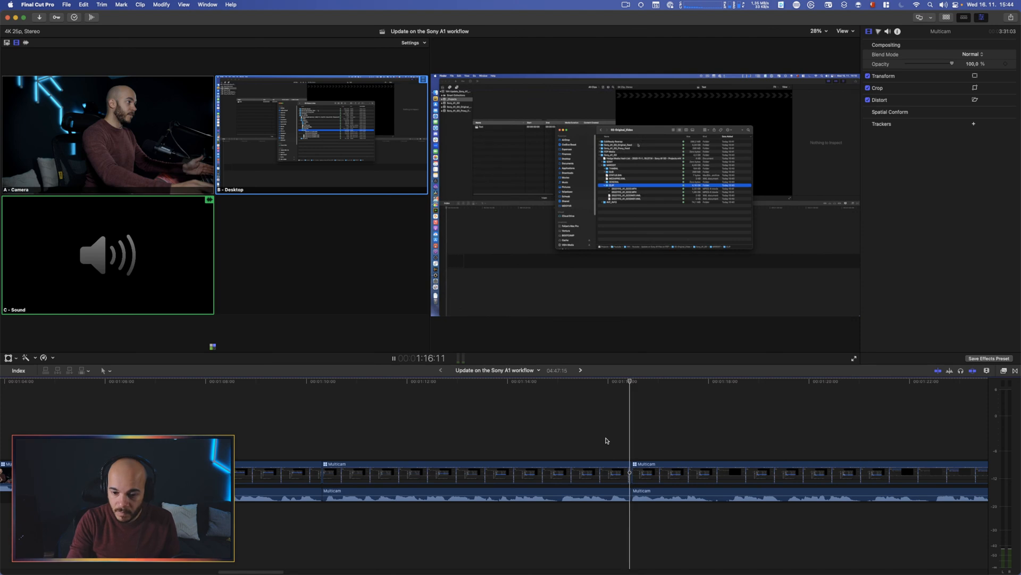
{"action": "key", "text": "j"}
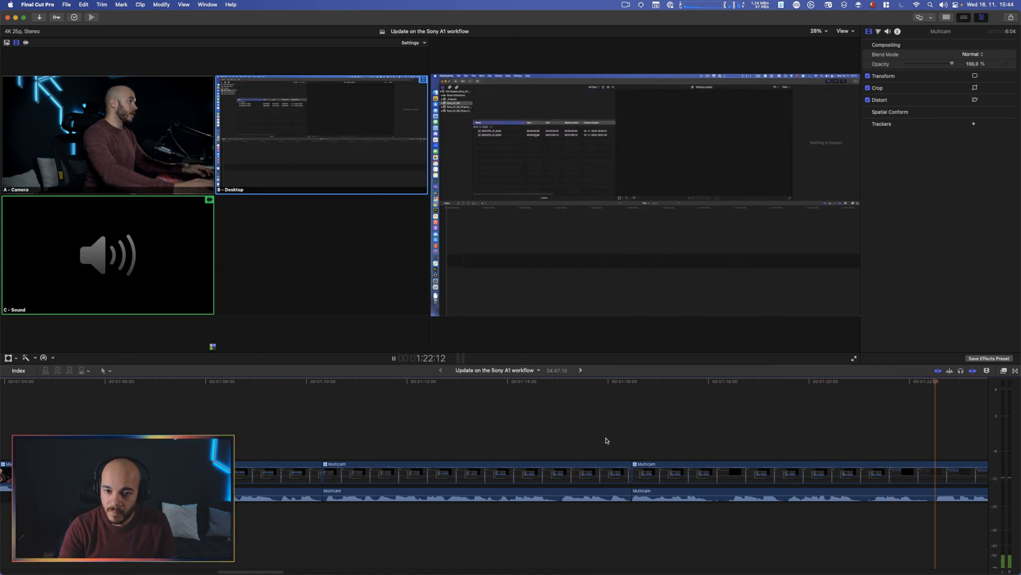
{"action": "key", "text": "shift+z"}
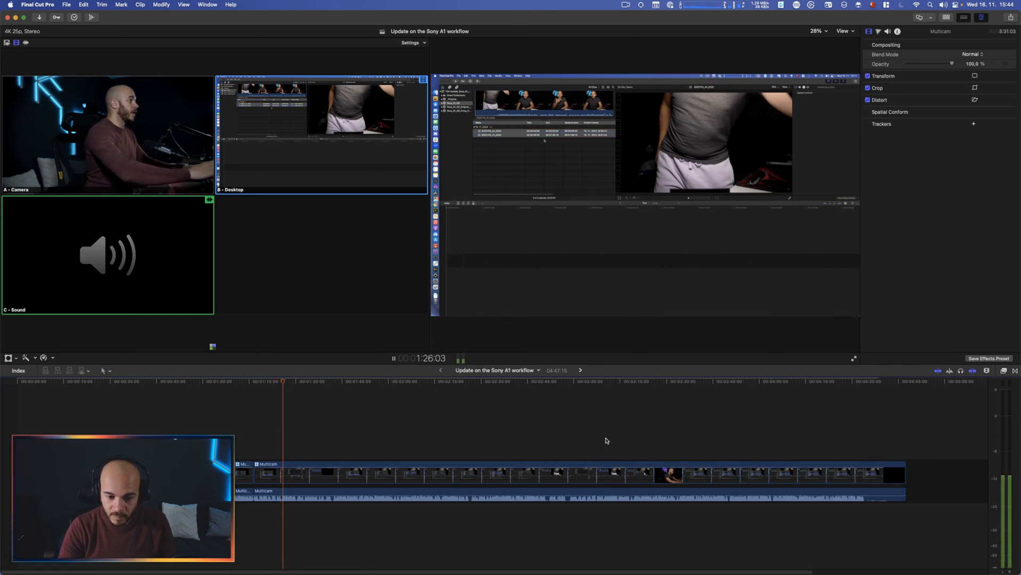
{"action": "key", "text": "super+equal"}
{"action": "key", "text": "super+equal"}
{"action": "key", "text": "super+equal"}
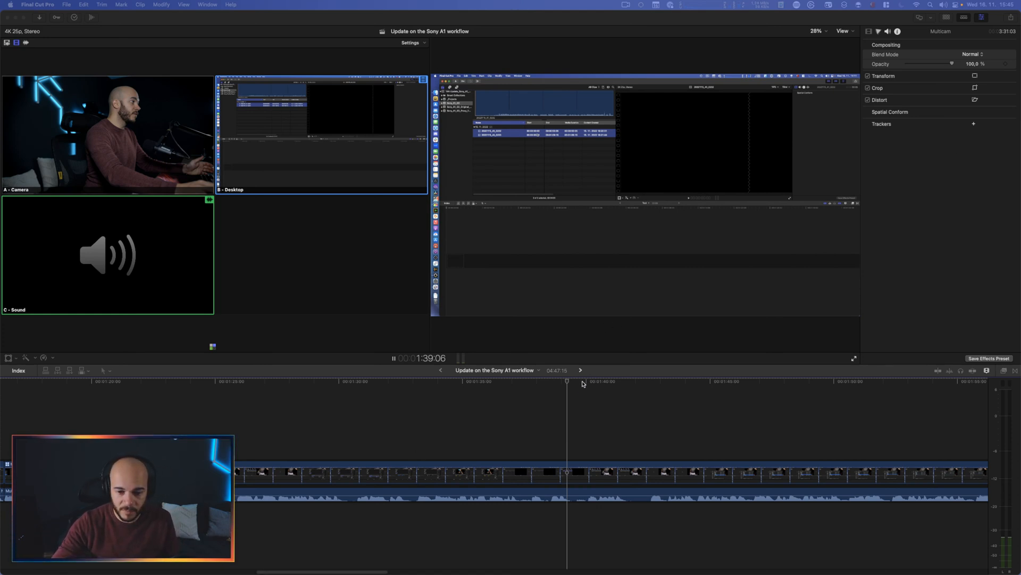
Blade the Multicam clip at about 1:39:12.
{"action": "left_click", "coordinate": [569, 396]}
{"action": "key", "text": "space"}
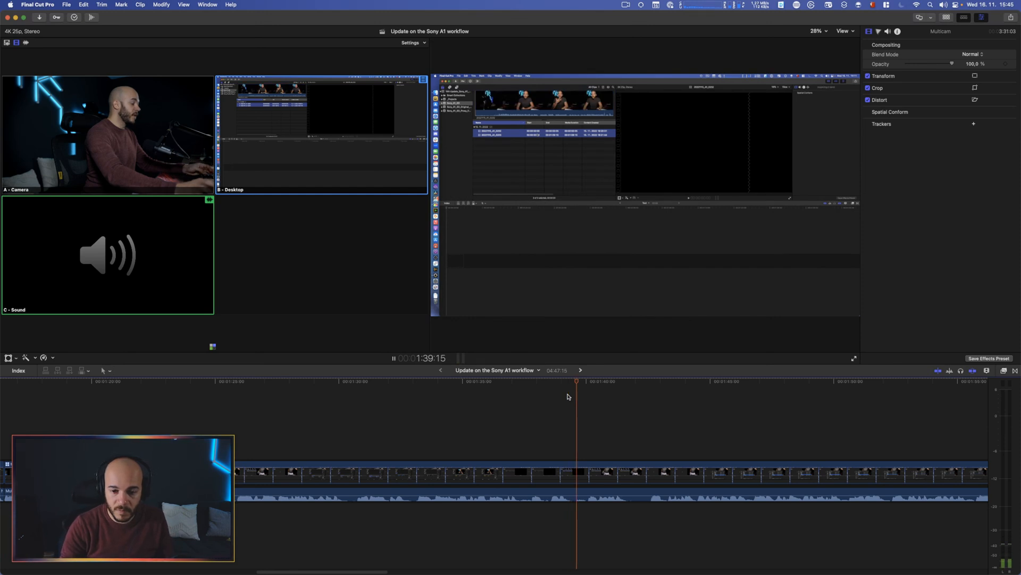
{"action": "key", "text": "j"}
{"action": "key", "text": "j"}
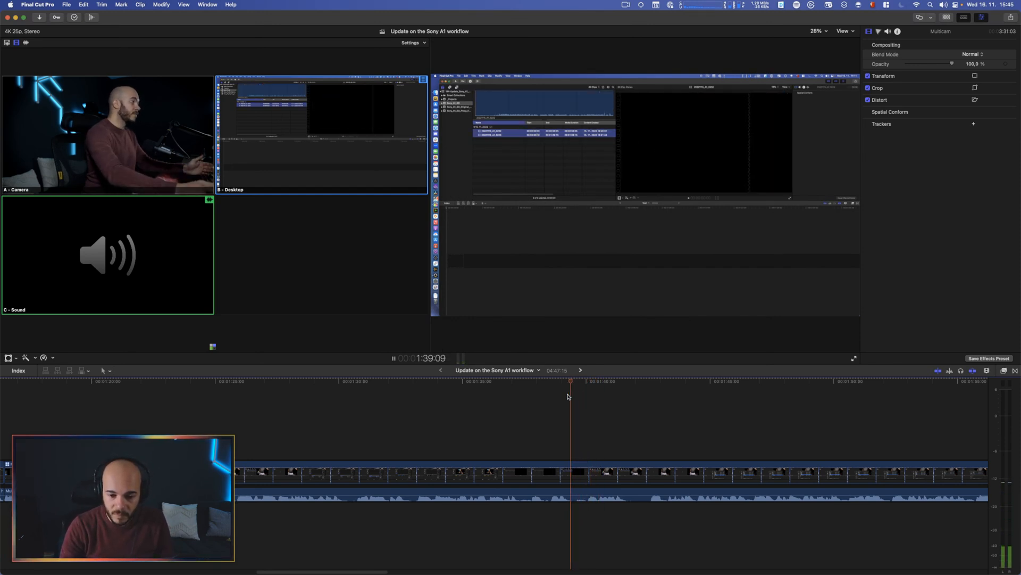
{"action": "key", "text": "l"}
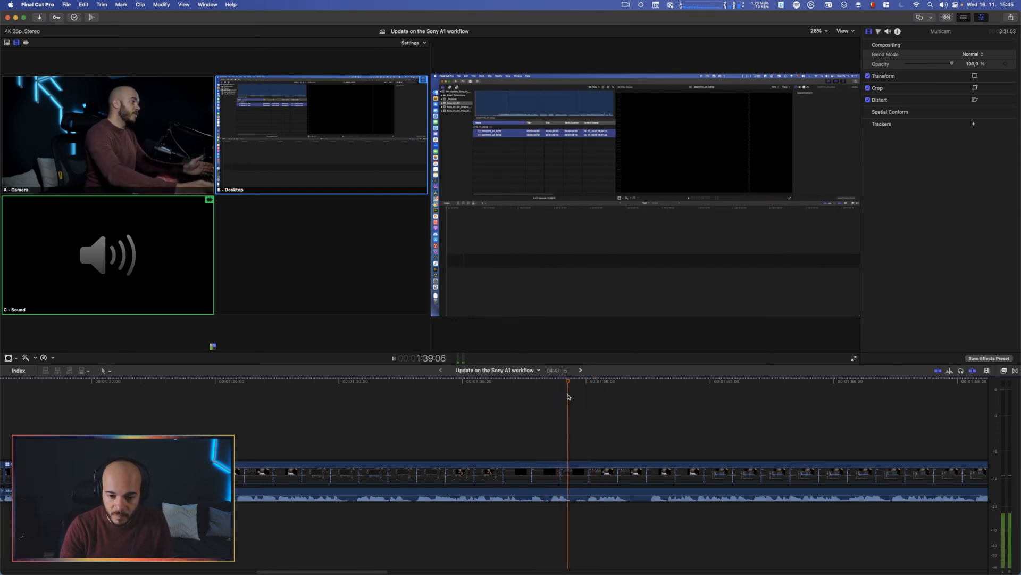
{"action": "key", "text": "super+b"}
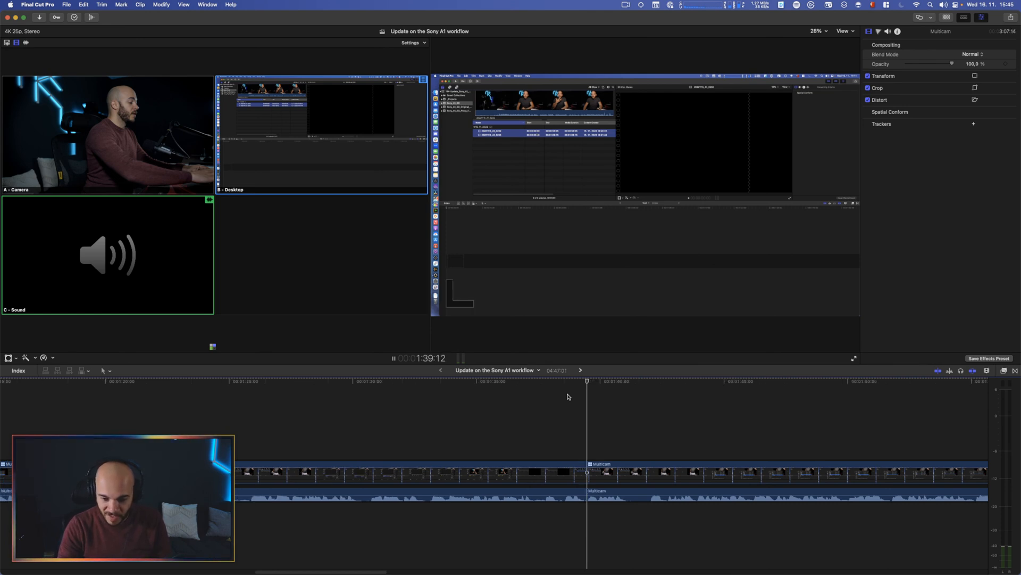
Review the new cut and park the playhead at 1:42:10.
{"action": "left_click", "coordinate": [568, 395]}
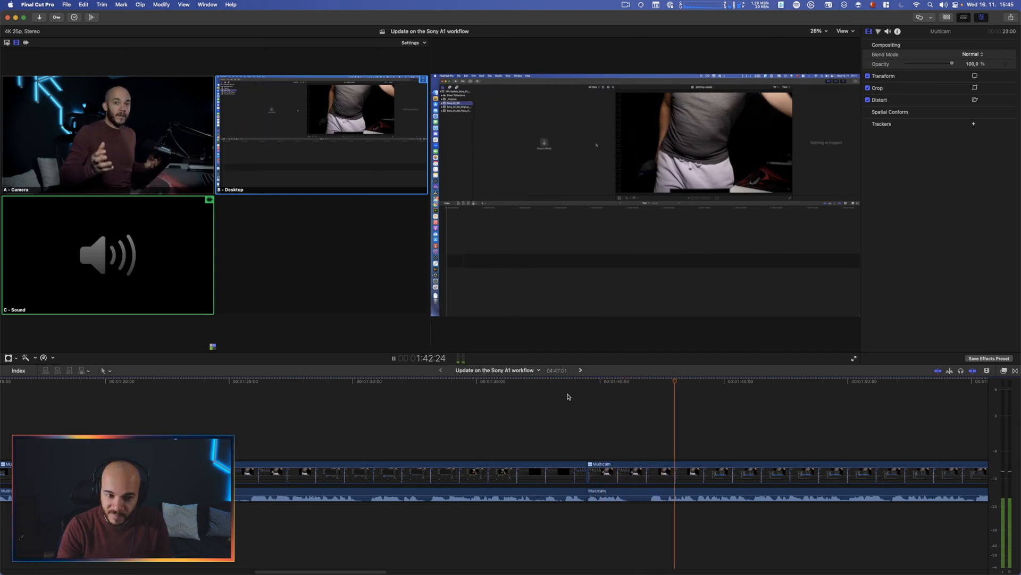
{"action": "key", "text": "j"}
{"action": "key", "text": "l"}
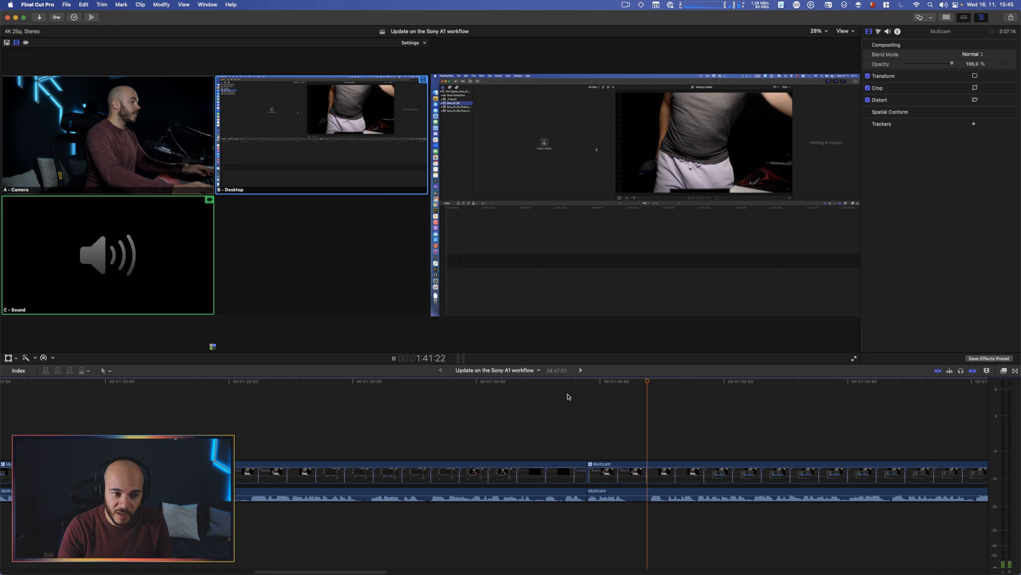
{"action": "key", "text": "k"}
{"action": "key", "text": "Left"}
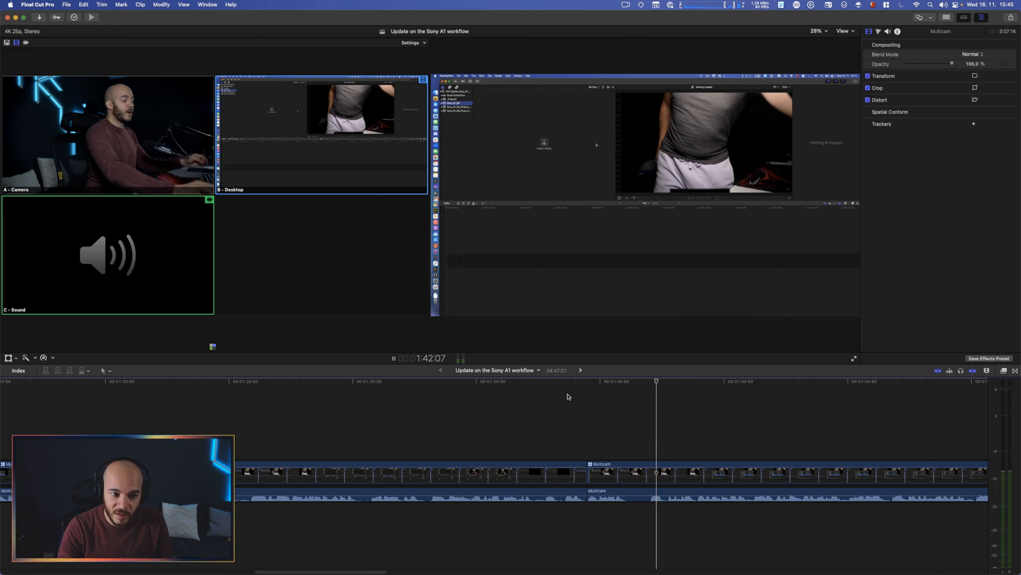
{"action": "key", "text": "Right"}
{"action": "key", "text": "Right"}
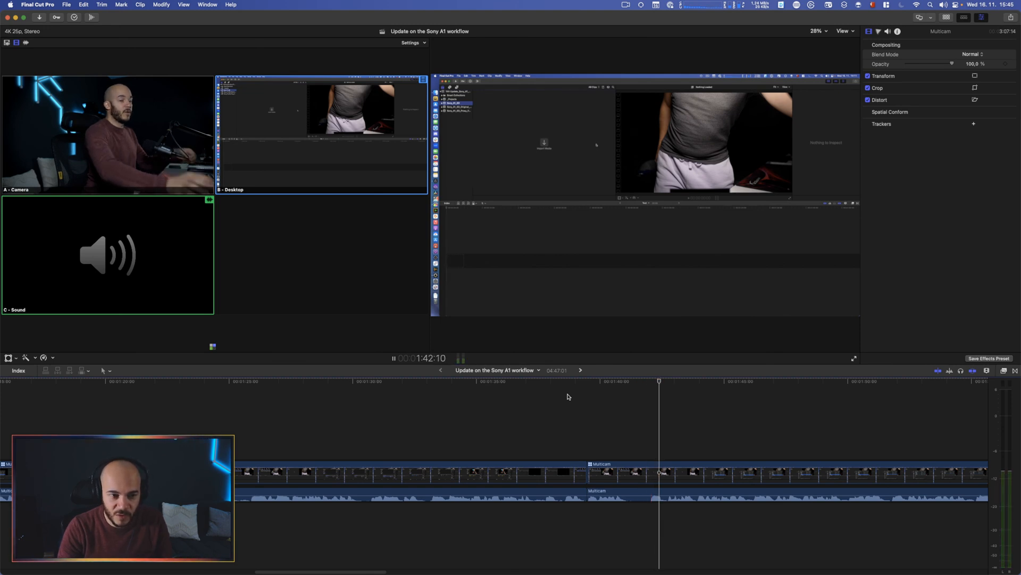
Cut to the Camera angle at the playhead, review it, then switch to B - Desktop.
{"action": "key", "text": "1"}
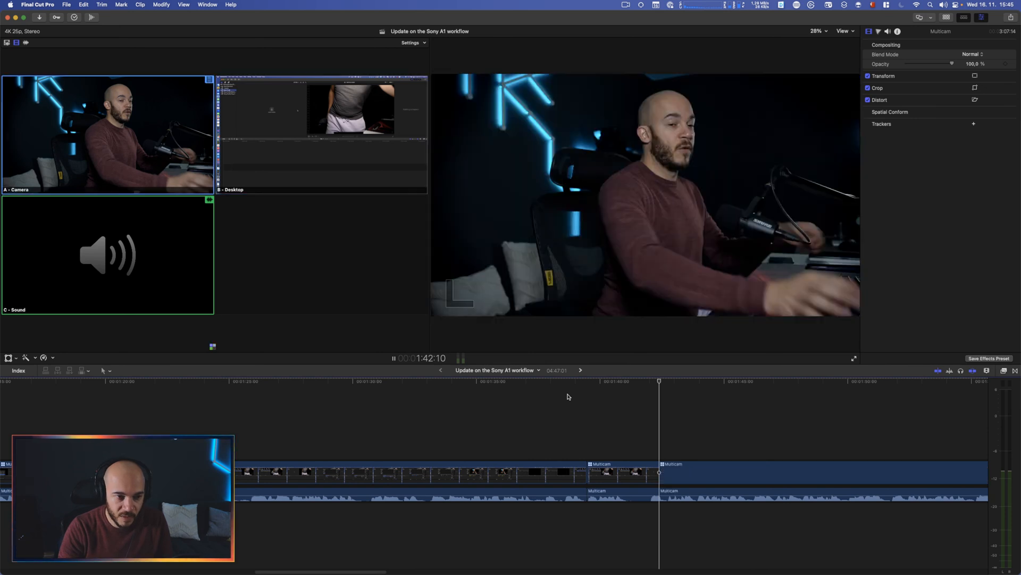
{"action": "key", "text": "j"}
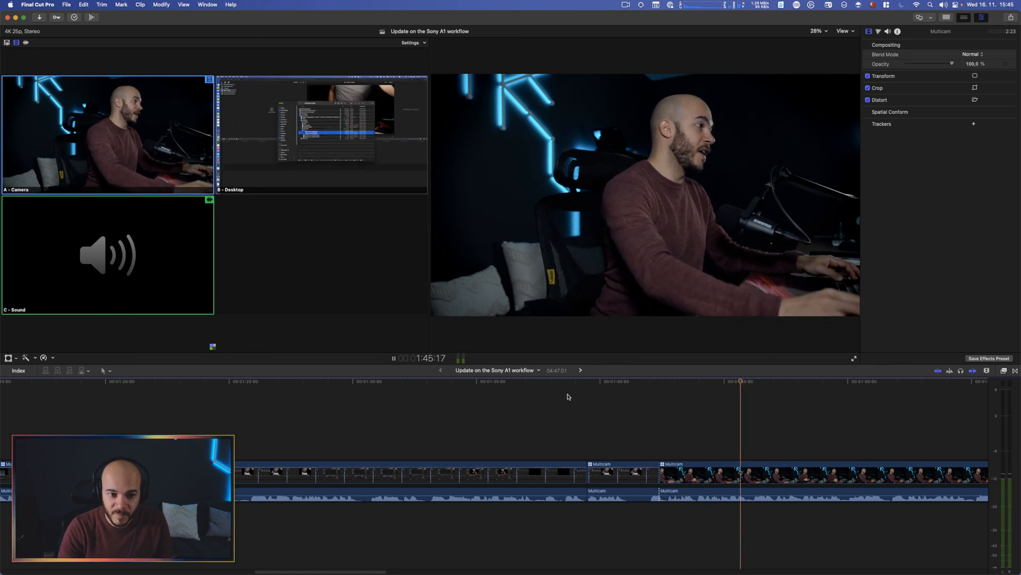
{"action": "key", "text": "2"}
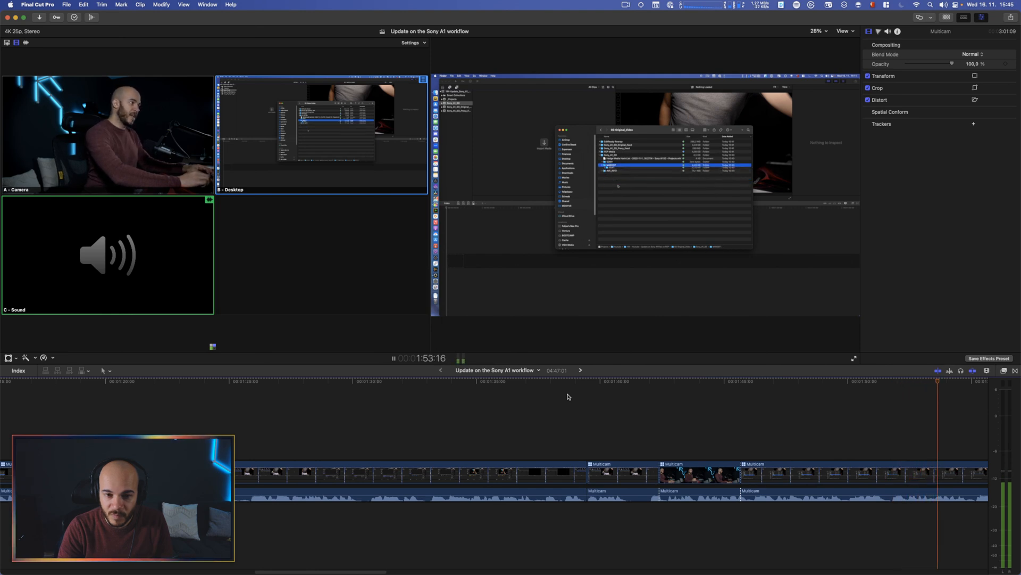
Blade the clip near 2:01 and delete the 13 frames before the playhead.
{"action": "key", "text": "shift+z"}
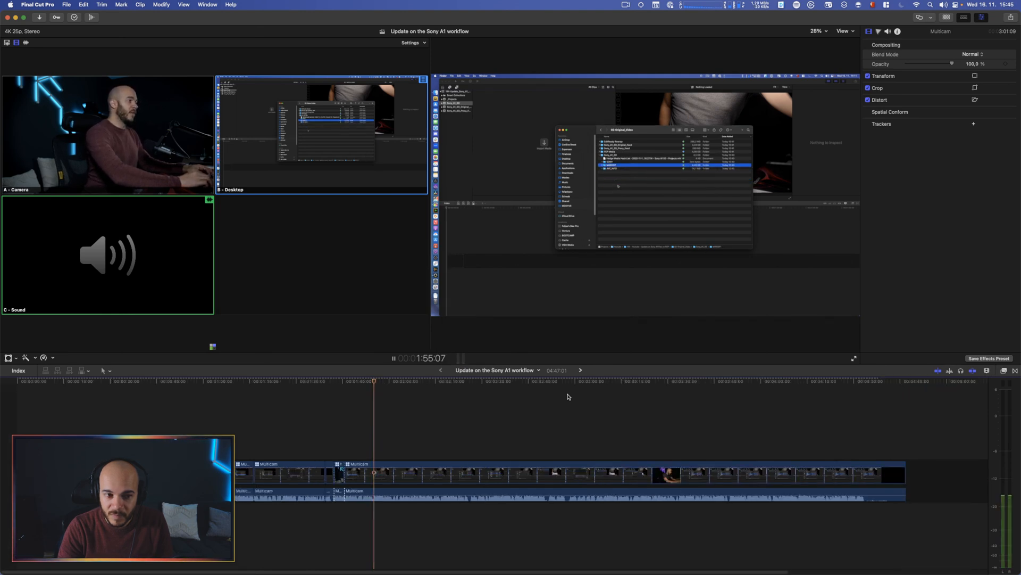
{"action": "key", "text": "super+equal"}
{"action": "key", "text": "super+equal"}
{"action": "key", "text": "super+equal"}
{"action": "key", "text": "super+equal"}
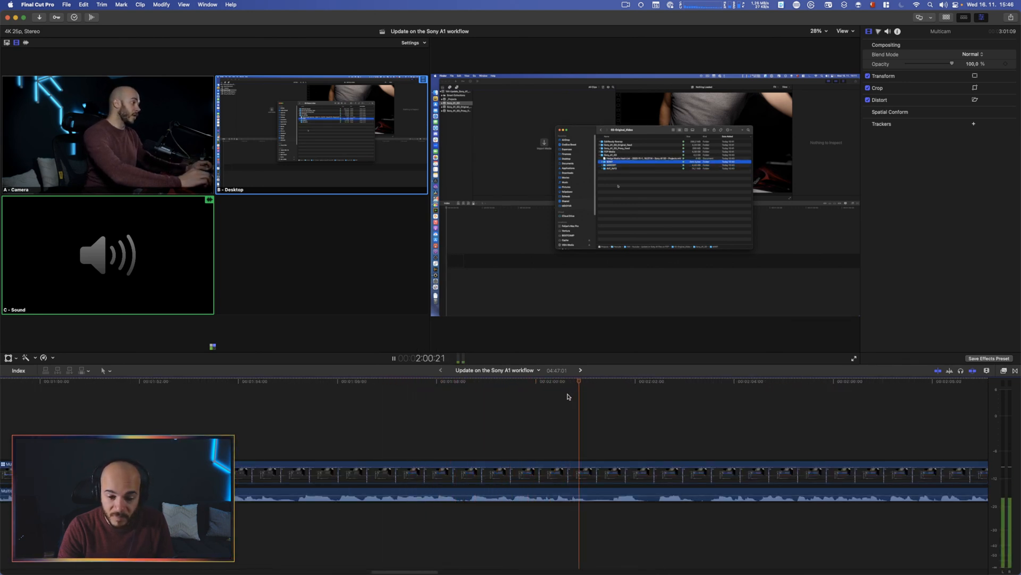
{"action": "key", "text": "j"}
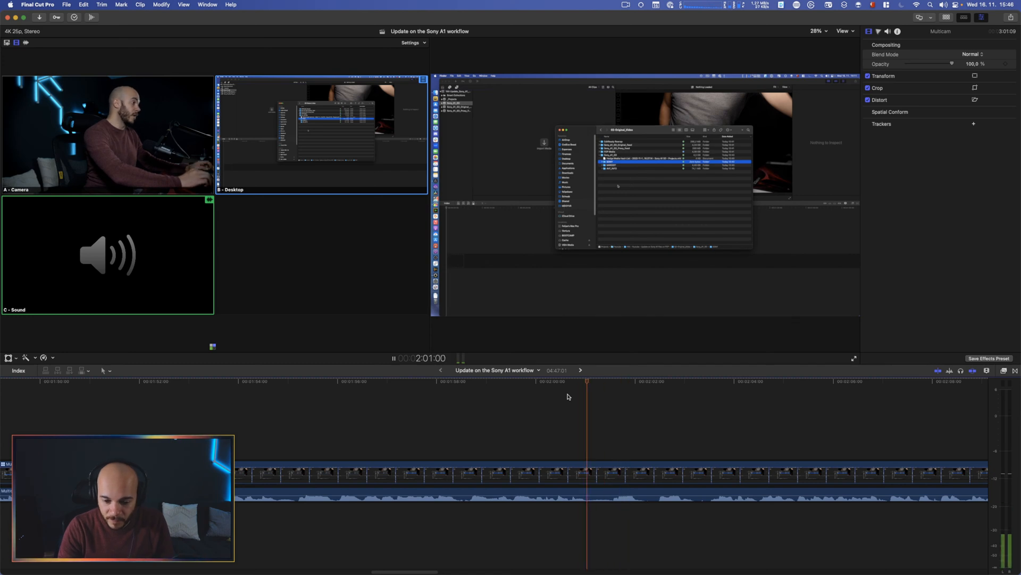
{"action": "key", "text": "super+b"}
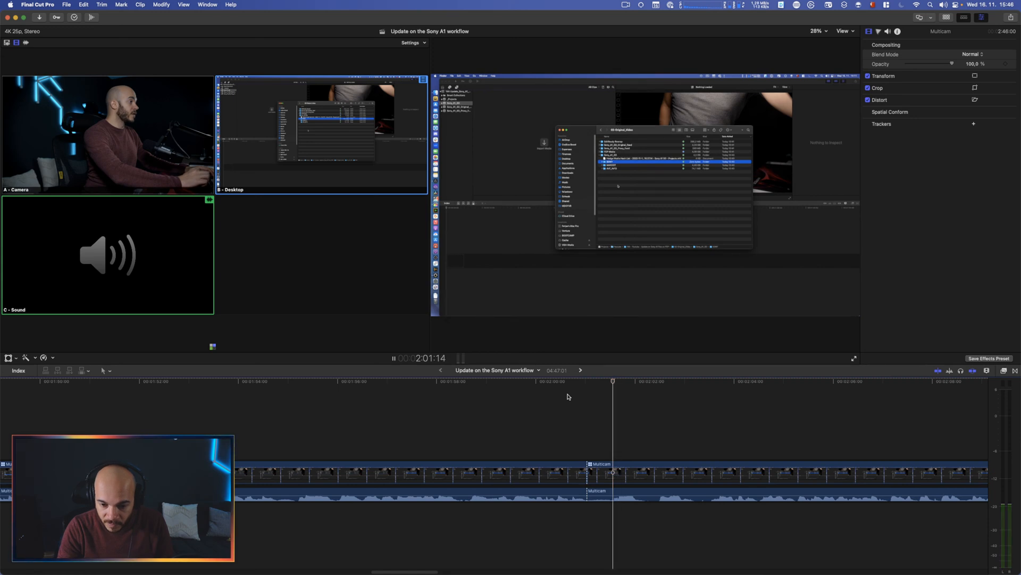
{"action": "key", "text": "alt+bracketleft"}
{"action": "key", "text": "j"}
{"action": "key", "text": "j"}
{"action": "key", "text": "l"}
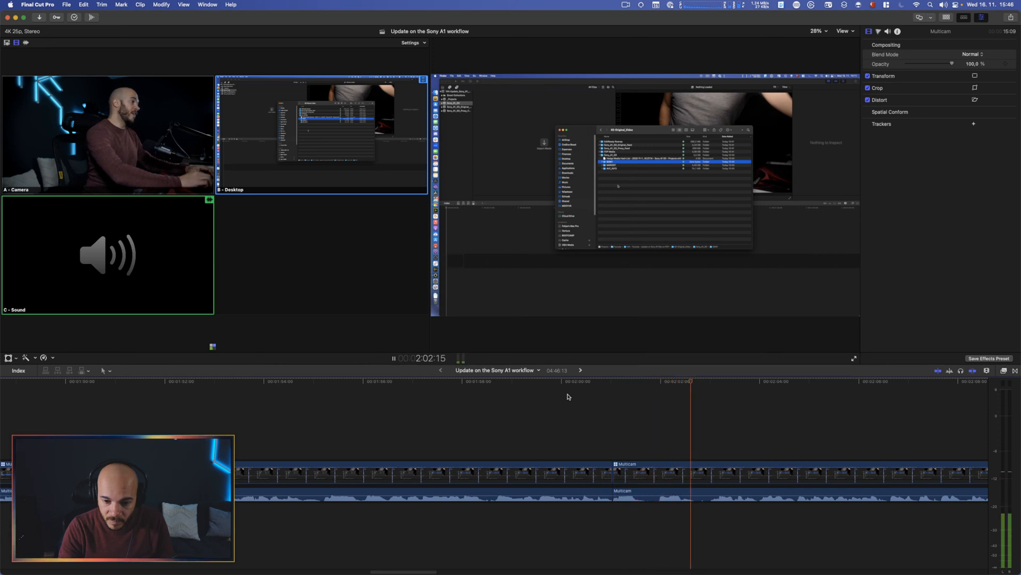
Blade the Multicam clip again at 2:01:20 and replay around the cut.
{"action": "key", "text": "j"}
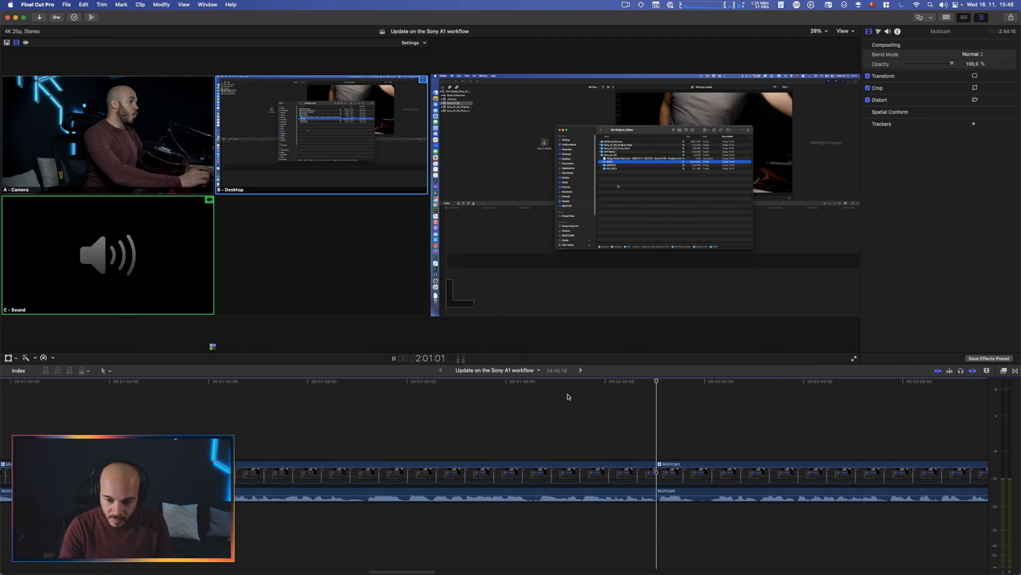
{"action": "key", "text": "cmd+b"}
{"action": "key", "text": "l"}
{"action": "key", "text": "Left"}
{"action": "key", "text": "Up"}
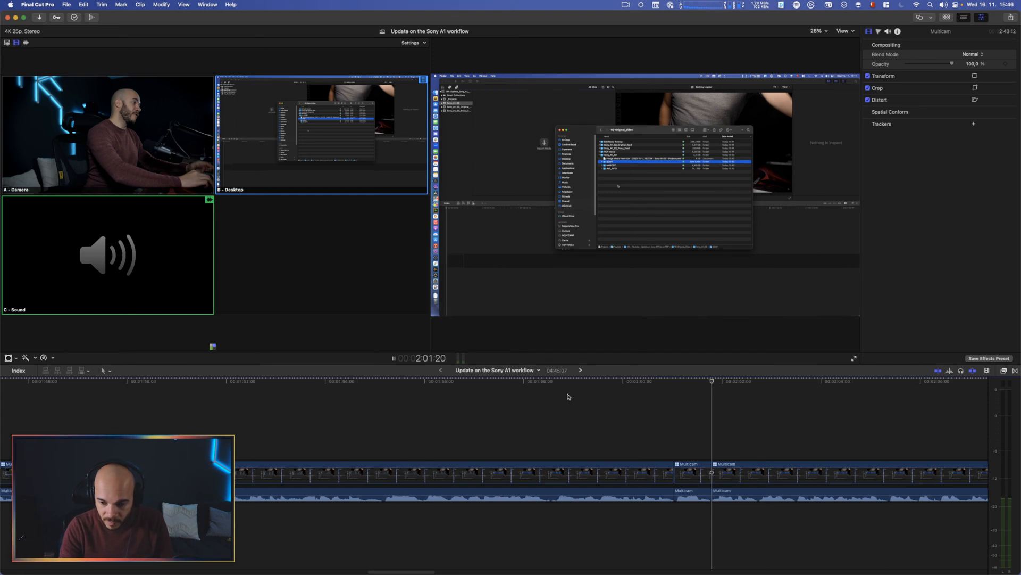
{"action": "key", "text": "shift+slash"}
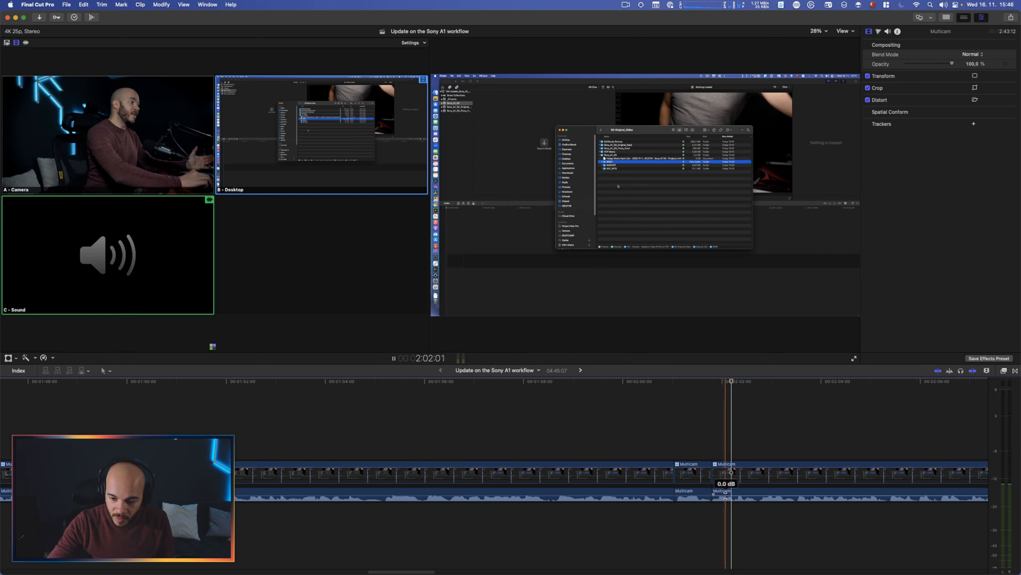
Extend the edit point between the Multicam clips by 3 frames and play it.
{"action": "left_click", "coordinate": [717, 471]}
{"action": "left_click_drag", "start_coordinate": [719, 473], "coordinate": [721, 474]}
{"action": "left_click", "coordinate": [681, 494]}
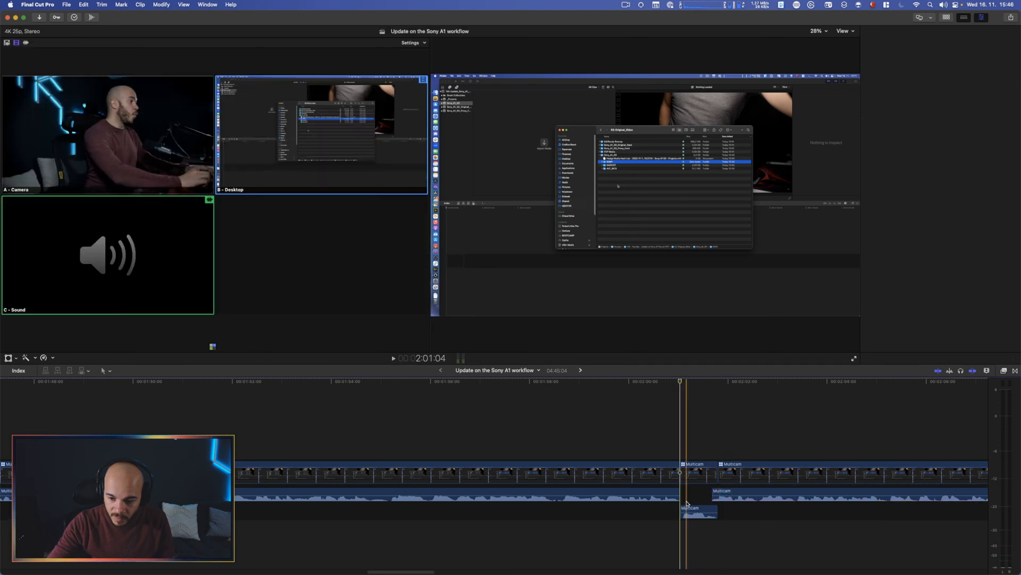
{"action": "left_click", "coordinate": [713, 495]}
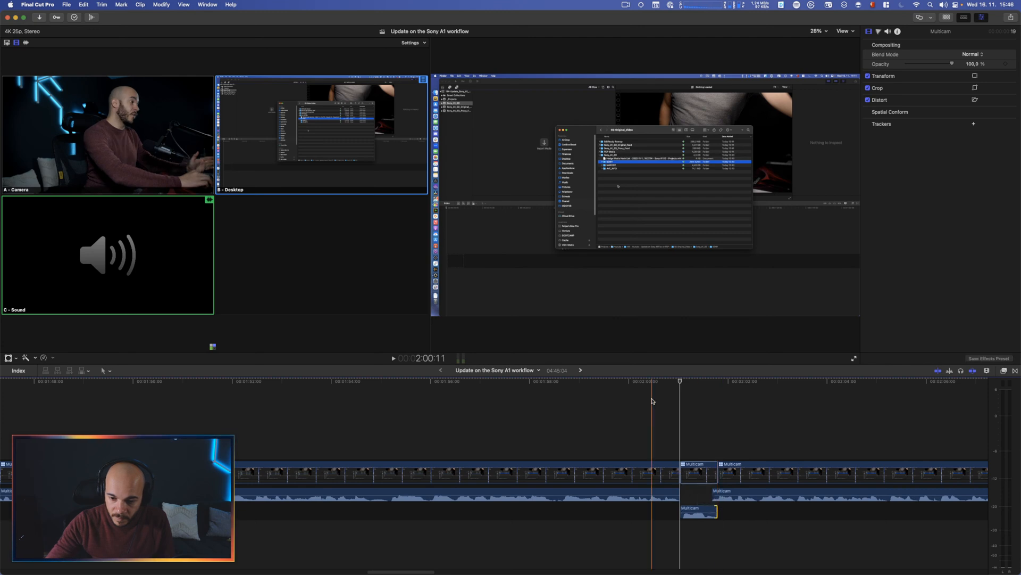
{"action": "key", "text": "space"}
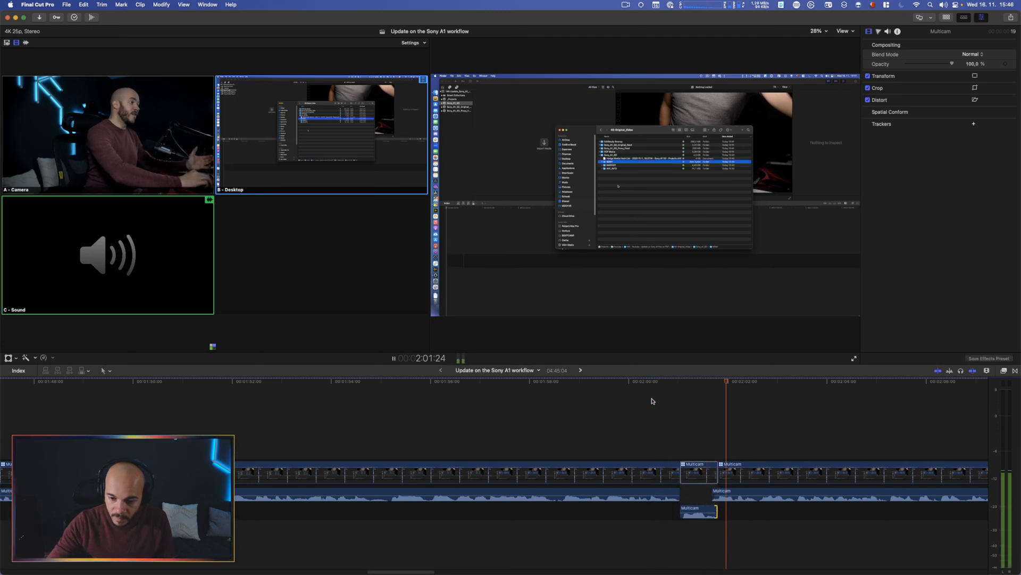
{"action": "key", "text": "space"}
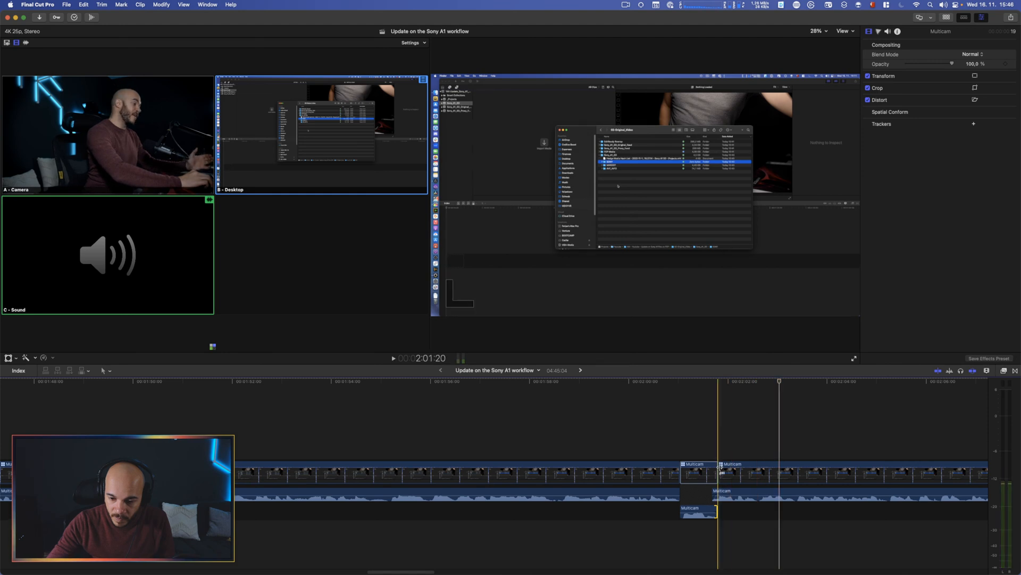
Trim the edit point back one frame at a time, replaying around it.
{"action": "left_click_drag", "start_coordinate": [717, 468], "coordinate": [718, 467]}
{"action": "key", "text": "shift+/"}
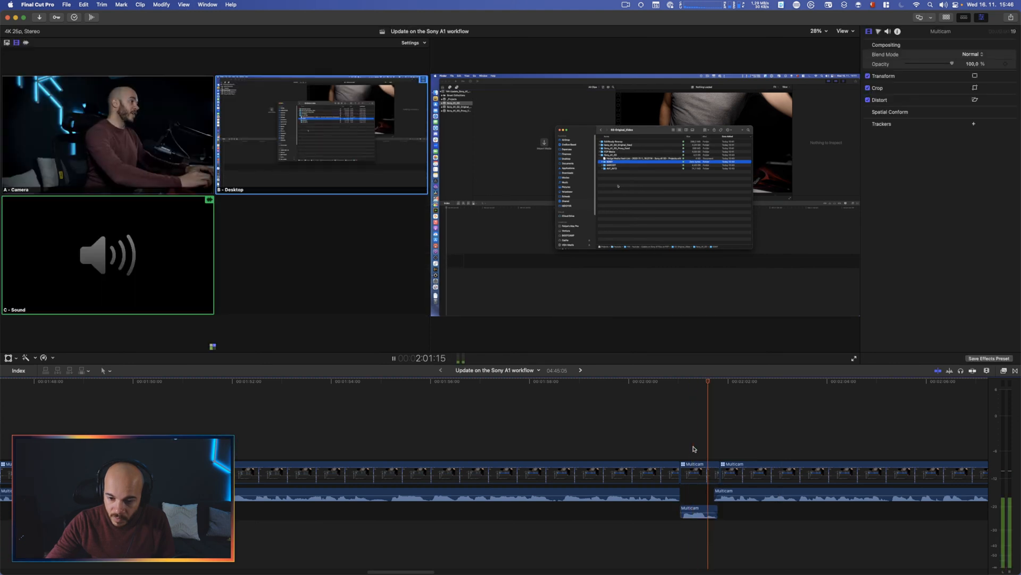
{"action": "left_click_drag", "start_coordinate": [721, 466], "coordinate": [720, 464]}
Review the section from about 2:01 to 2:09:03 with back-and-forth playback.
{"action": "key", "text": "shift+/"}
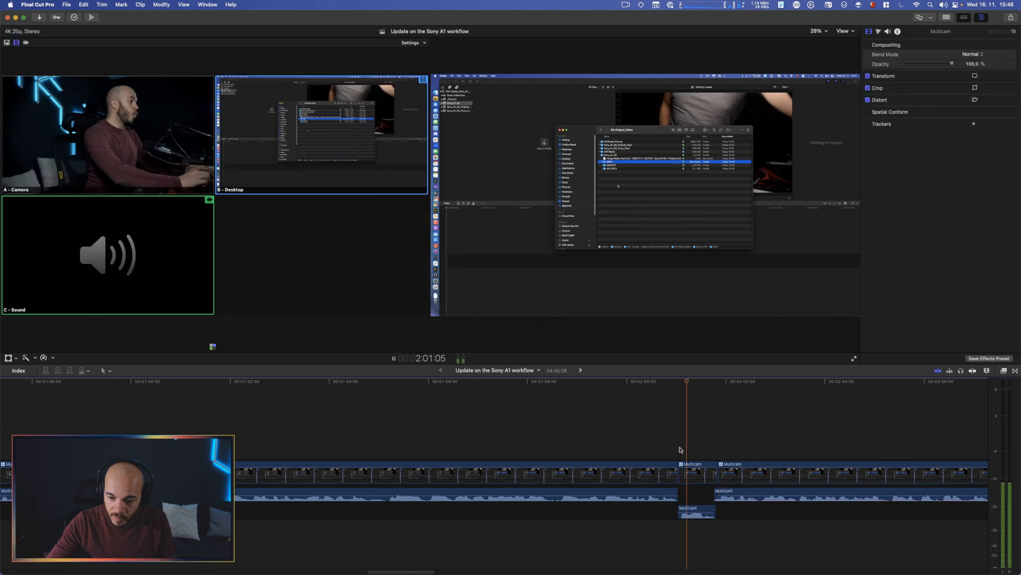
{"action": "left_click", "coordinate": [679, 450]}
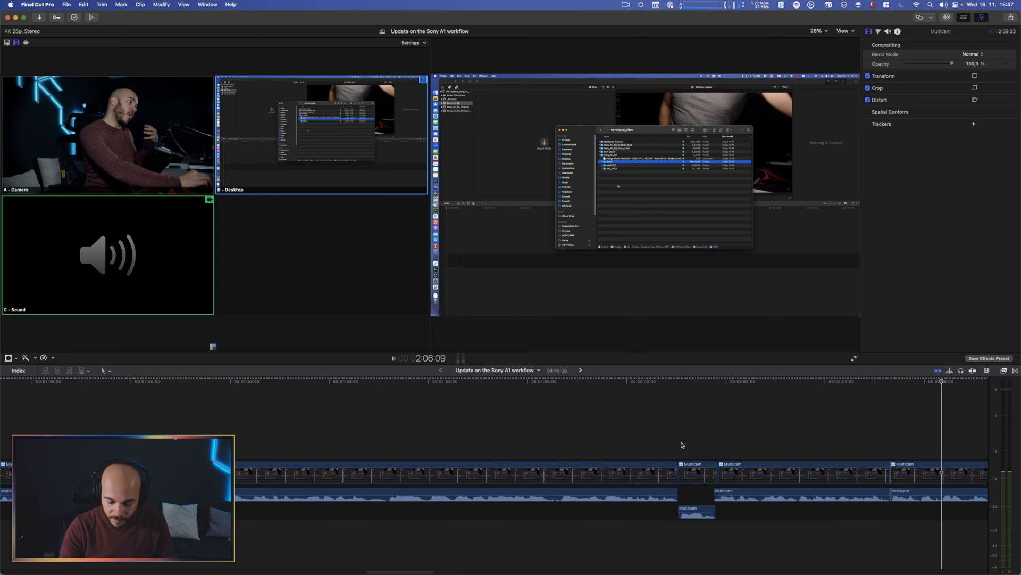
{"action": "key", "text": "j"}
{"action": "key", "text": "j"}
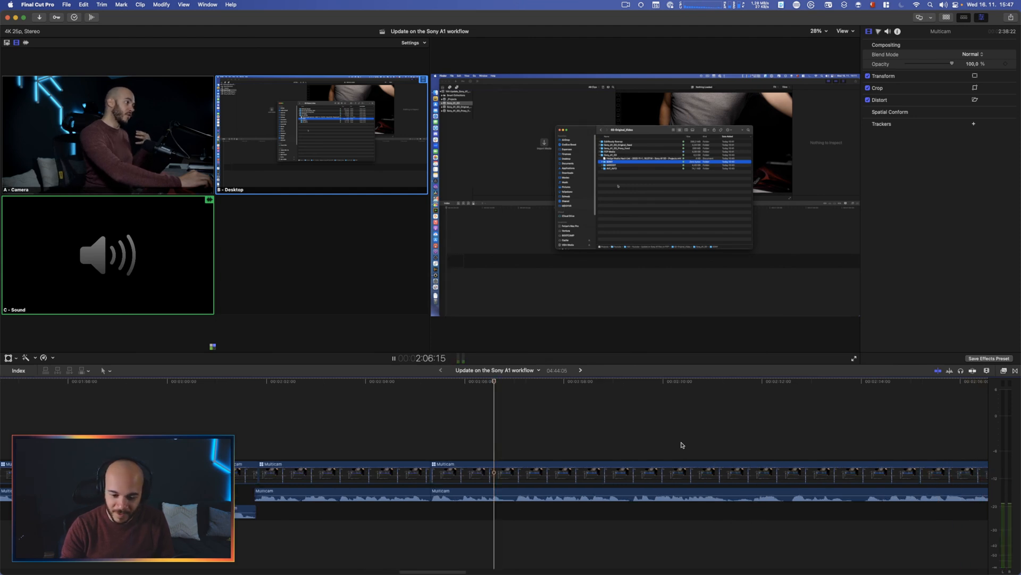
{"action": "key", "text": "j"}
{"action": "key", "text": "j"}
{"action": "key", "text": "l"}
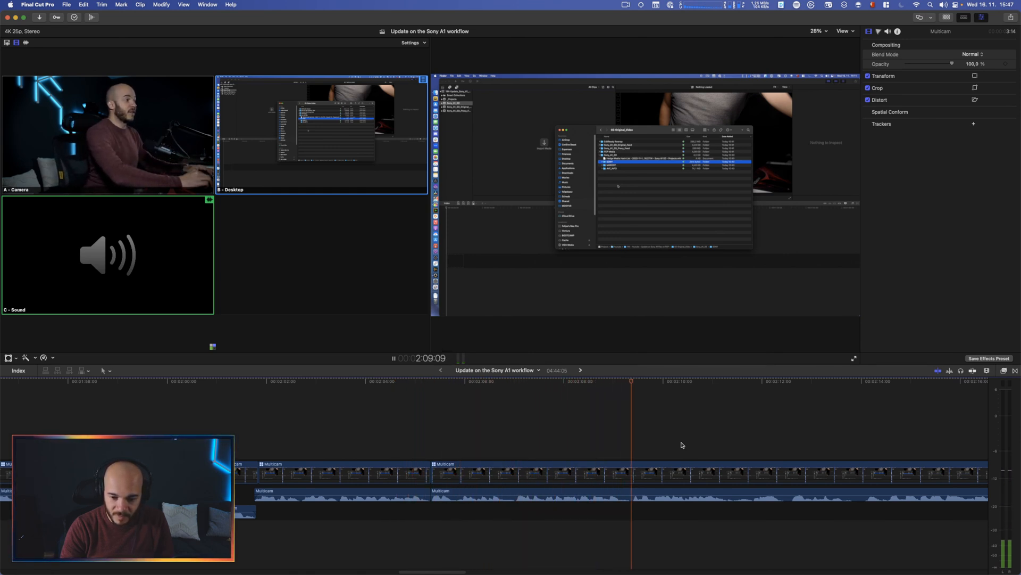
{"action": "key", "text": "j"}
{"action": "key", "text": "k"}
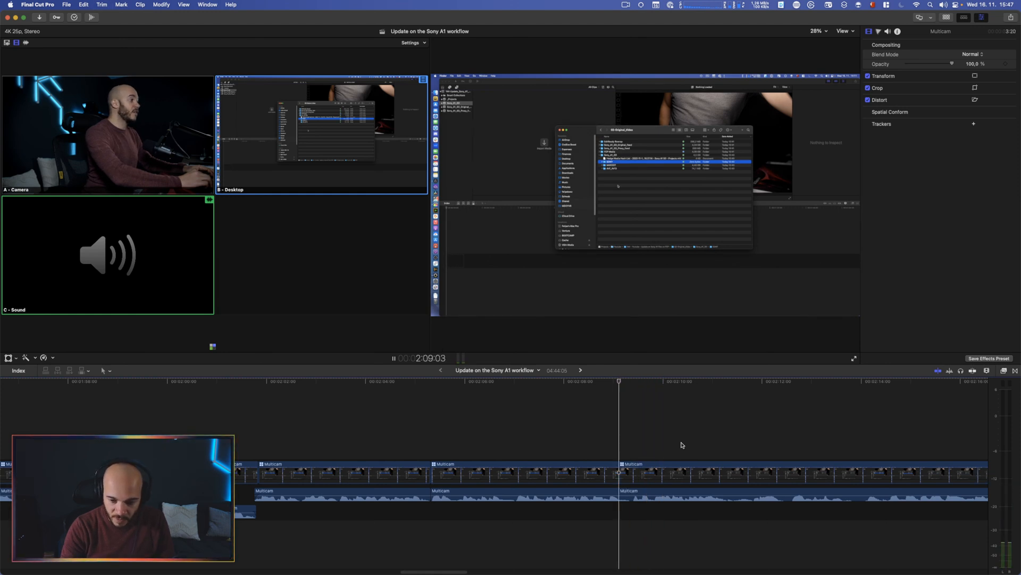
{"action": "key", "text": "l"}
{"action": "key", "text": "j"}
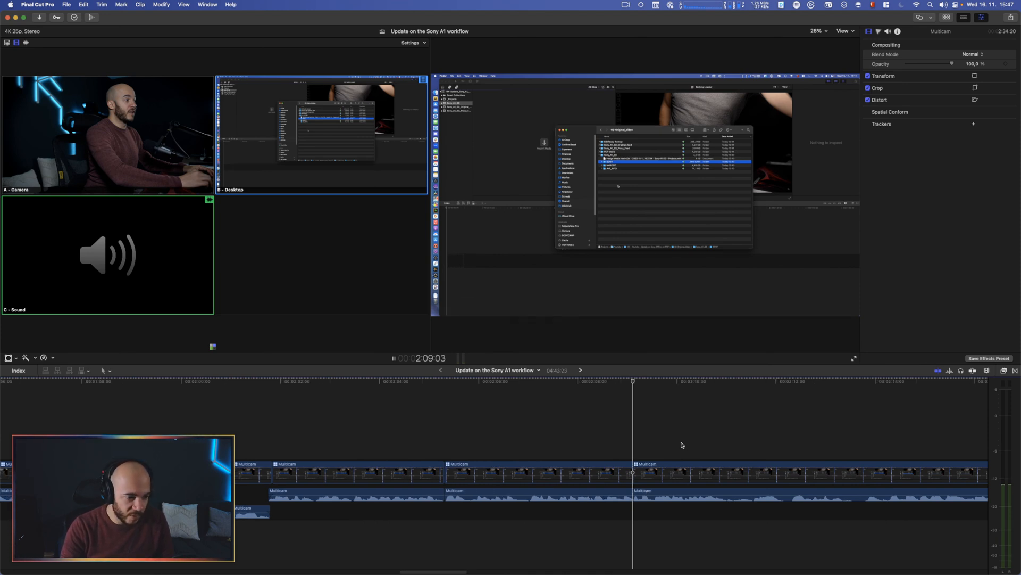
{"action": "key", "text": "l"}
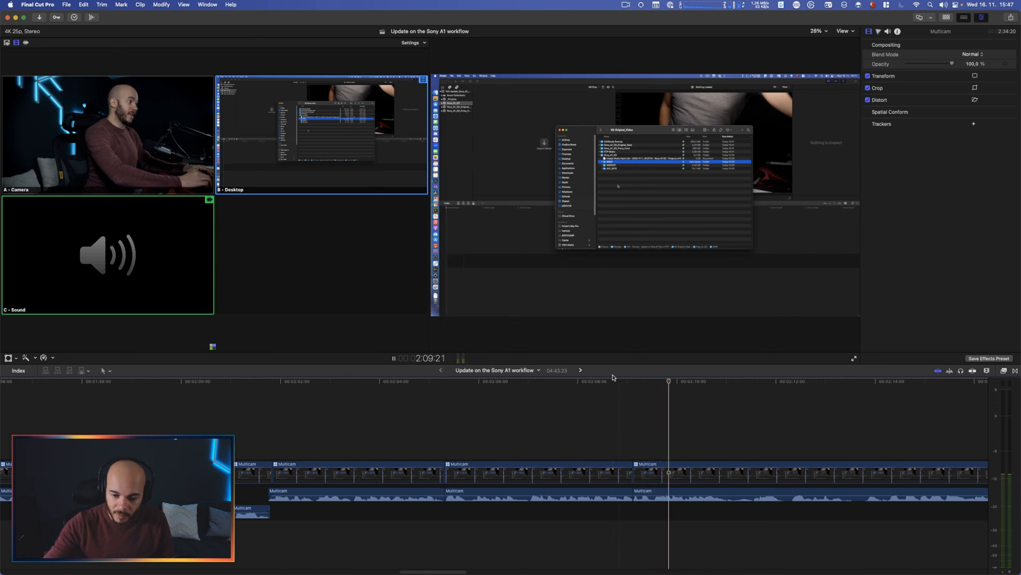
Select the edit point near 2:09 and play from it.
{"action": "left_click", "coordinate": [636, 495]}
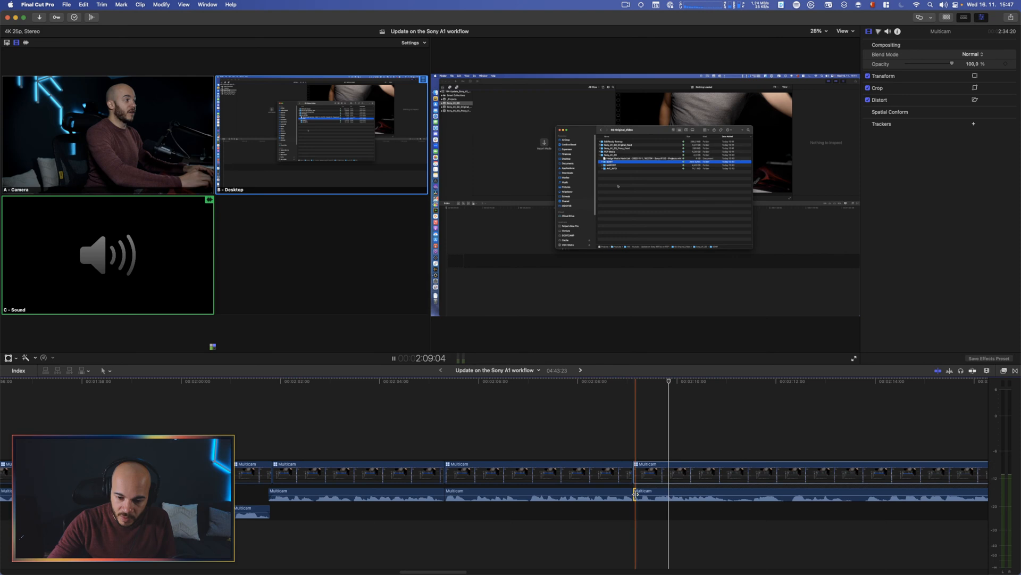
{"action": "left_click", "coordinate": [635, 495]}
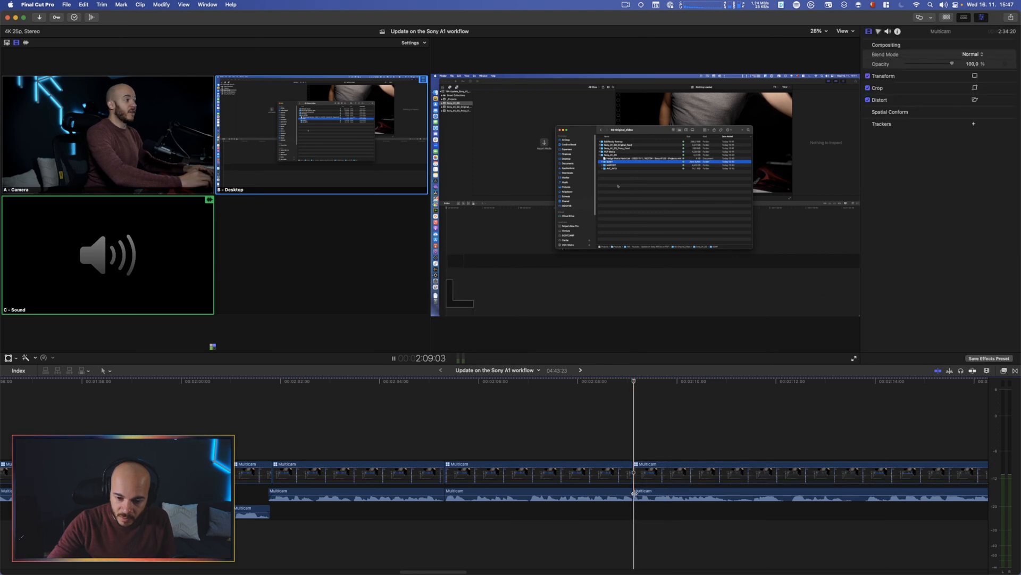
{"action": "key", "text": "Left"}
{"action": "key", "text": "Left"}
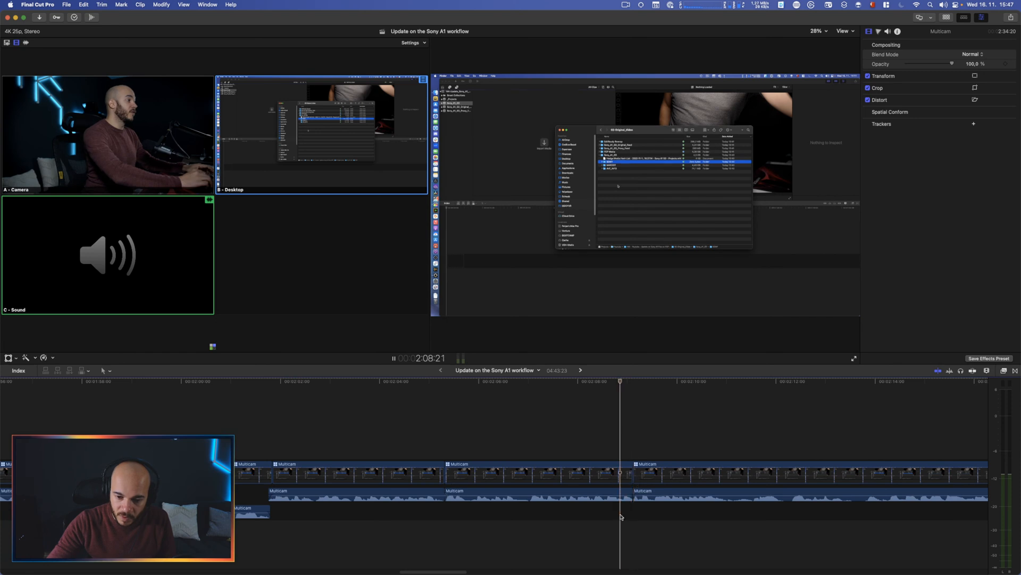
{"action": "key", "text": "space"}
{"action": "key", "text": "space"}
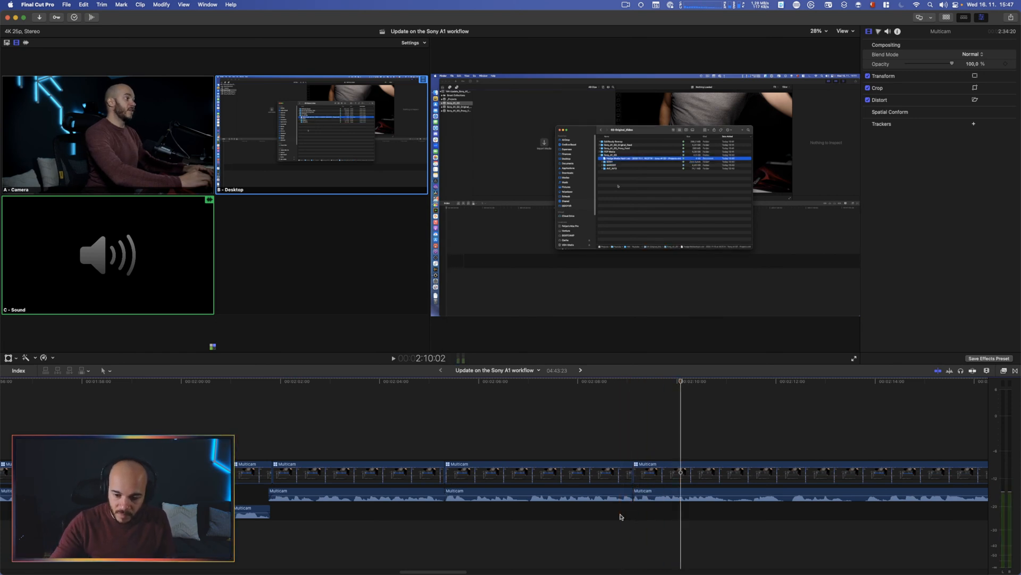
Extend the 2:09 edit by one frame, move it slightly earlier while zoomed in, and replay.
{"action": "left_click_drag", "start_coordinate": [635, 475], "coordinate": [638, 475]}
{"action": "key", "text": "space"}
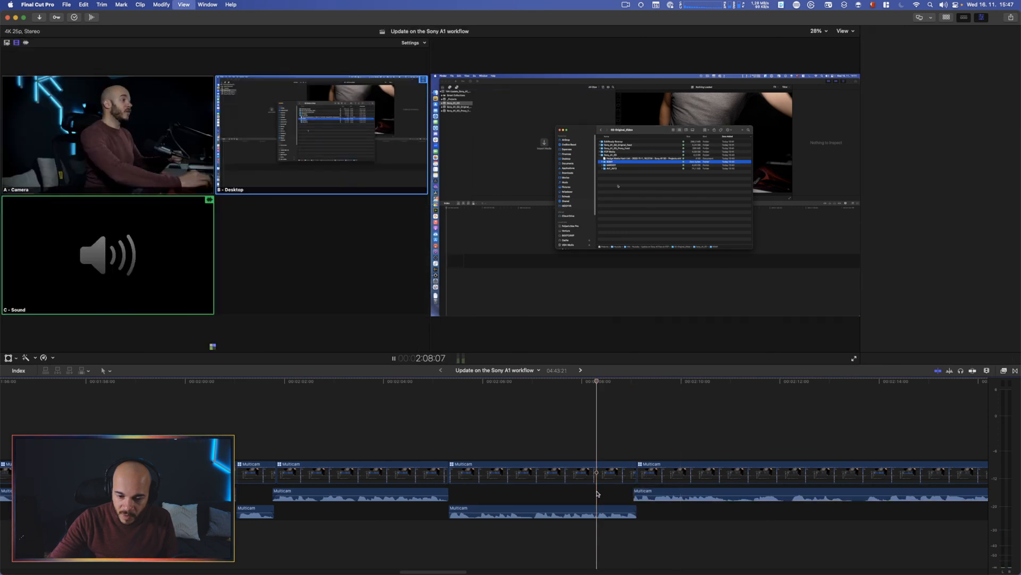
{"action": "key", "text": "space"}
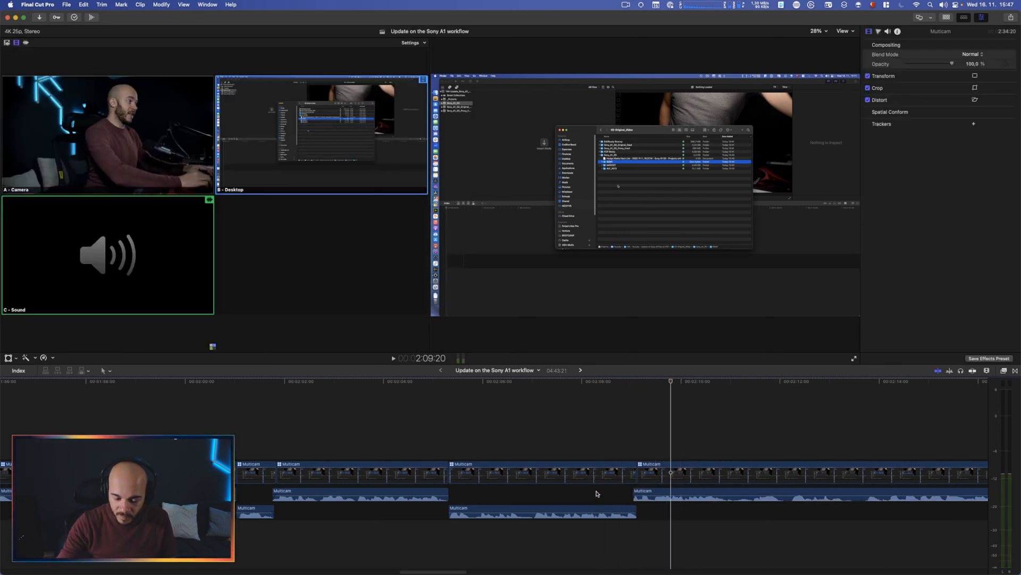
{"action": "key", "text": "super+equal"}
{"action": "key", "text": "super+equal"}
{"action": "key", "text": "super+equal"}
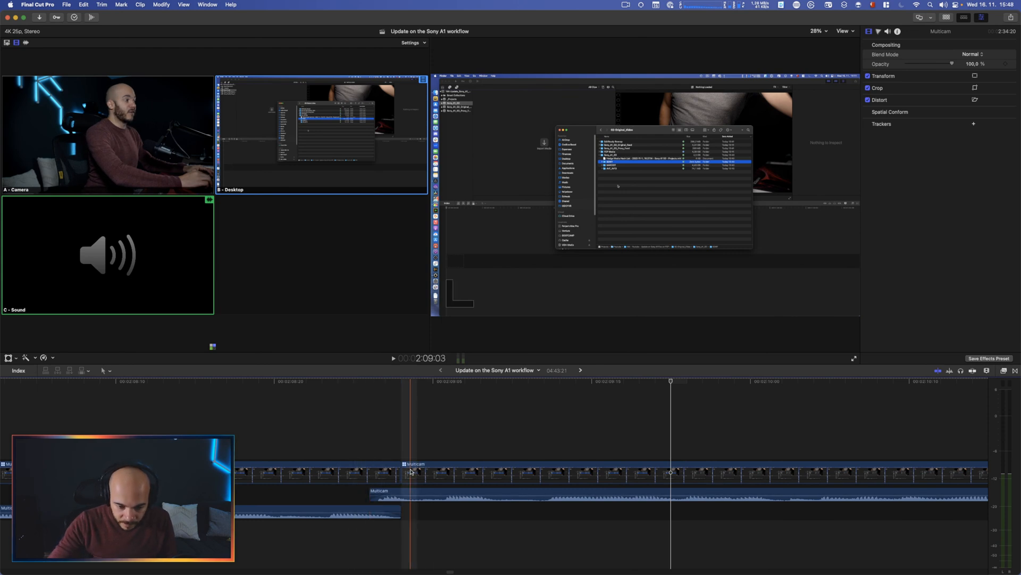
{"action": "left_click_drag", "start_coordinate": [405, 471], "coordinate": [383, 472]}
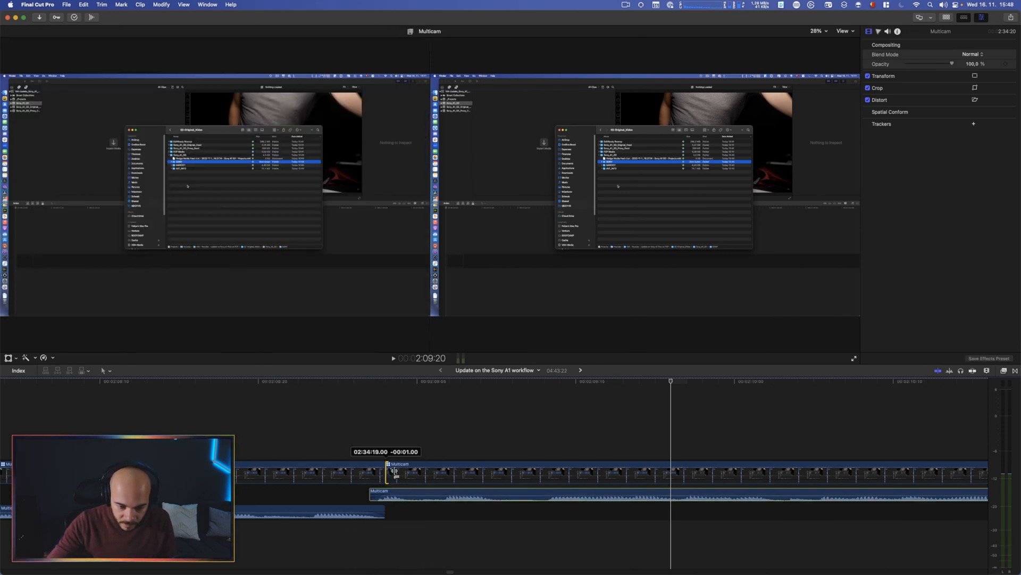
{"action": "left_click", "coordinate": [299, 447]}
{"action": "key", "text": "space"}
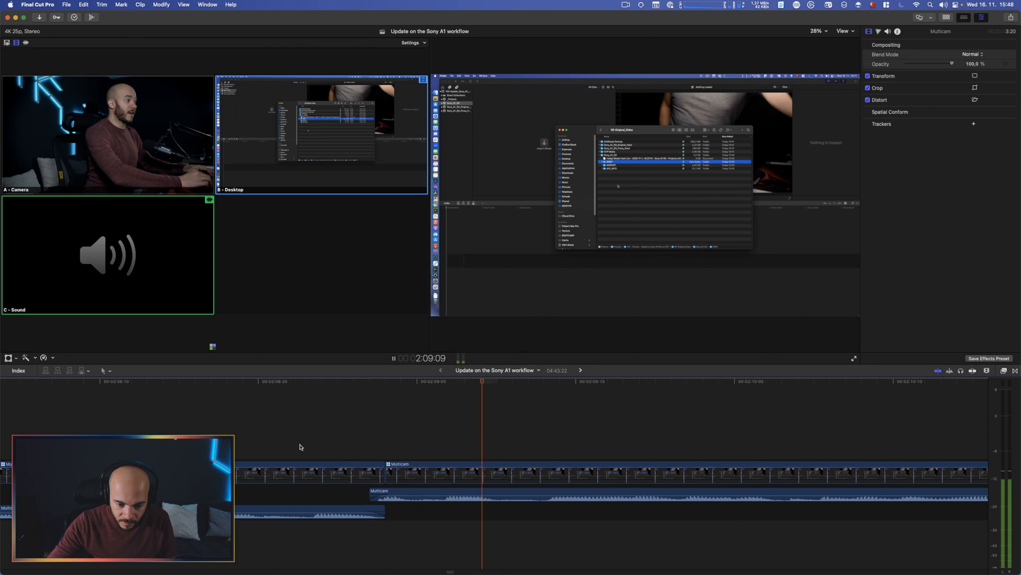
{"action": "key", "text": "space"}
{"action": "key", "text": "super+minus"}
{"action": "key", "text": "super+minus"}
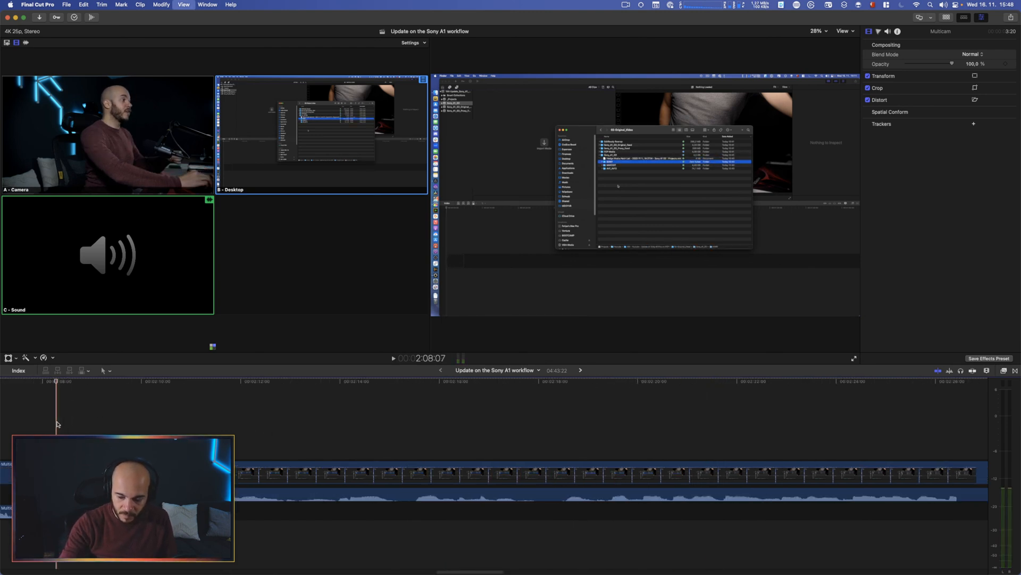
{"action": "key", "text": "space"}
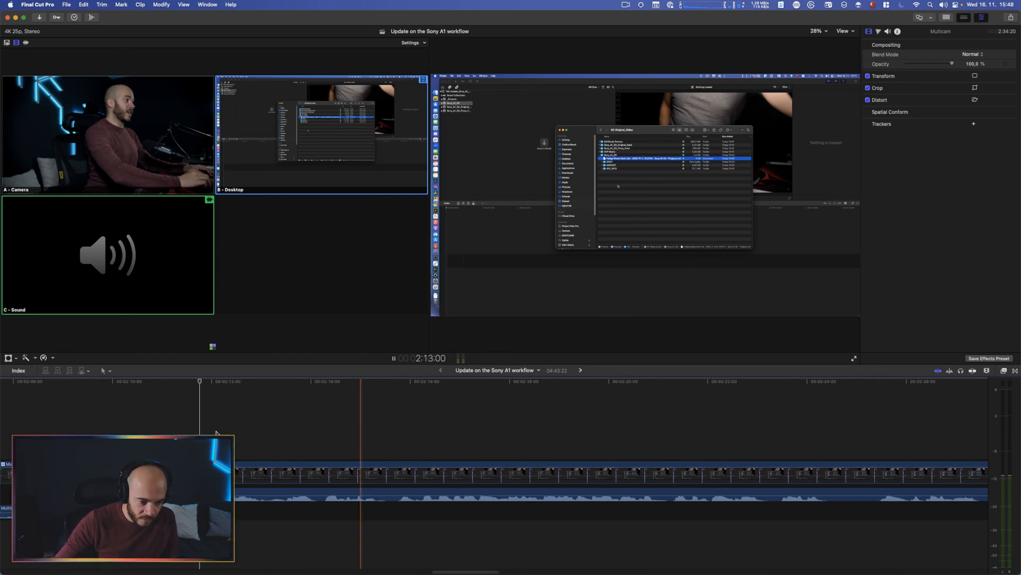
Blade the Multicam clip near 2:11 and review the new cut.
{"action": "scroll", "coordinate": [346, 425], "scroll_direction": "left", "scroll_amount": 5}
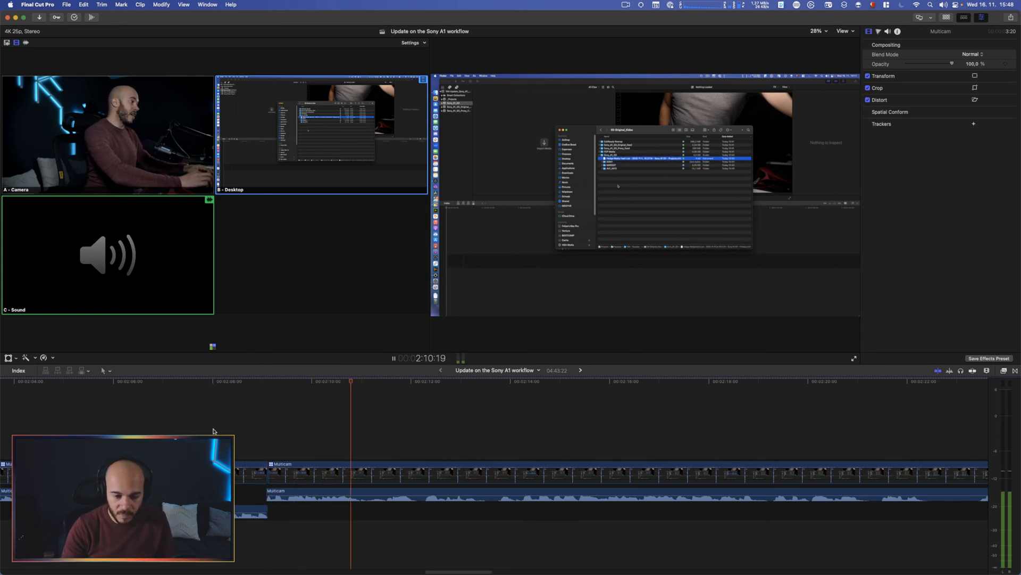
{"action": "key", "text": "j"}
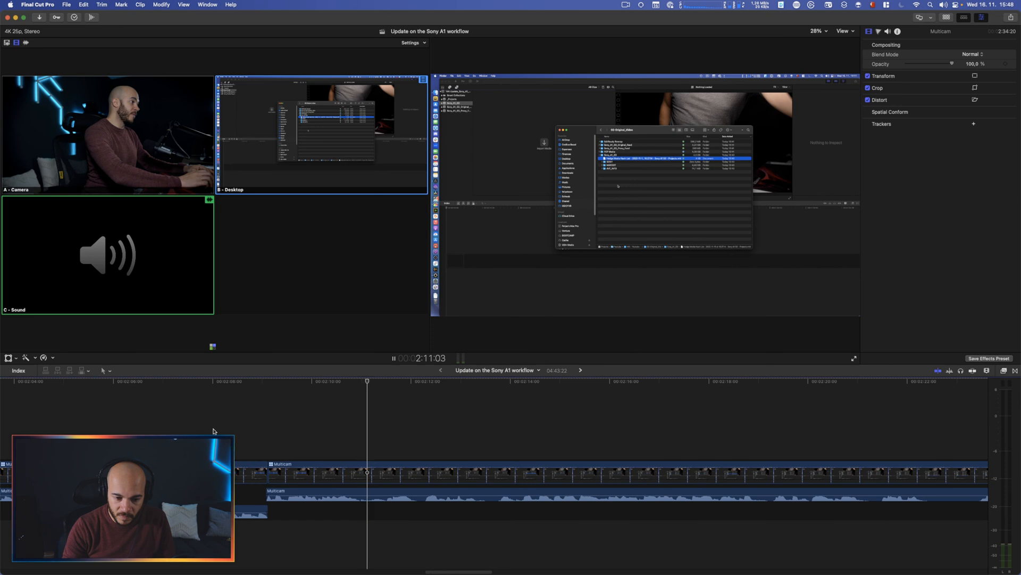
{"action": "key", "text": "super+b"}
{"action": "key", "text": "l"}
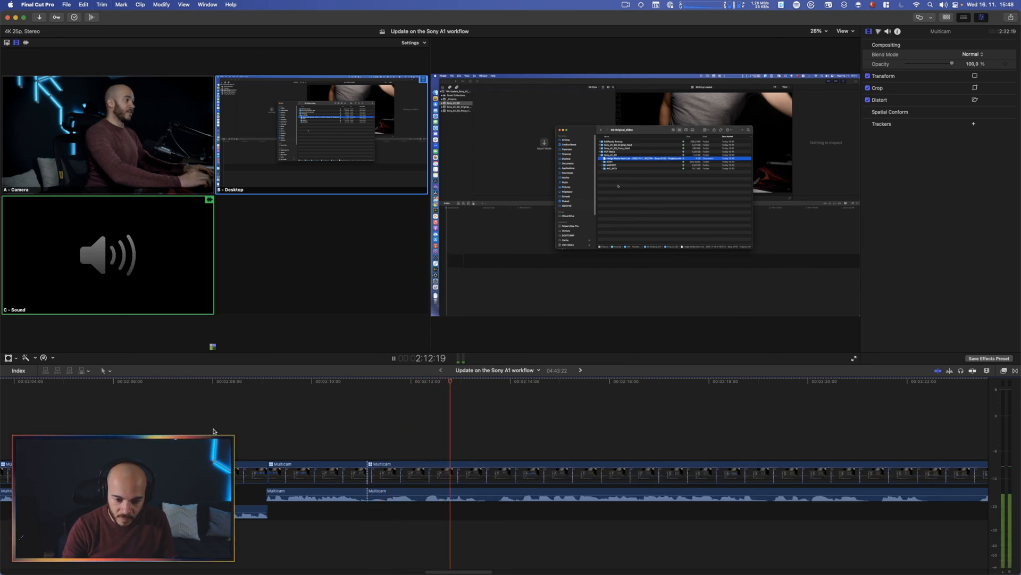
{"action": "key", "text": "j"}
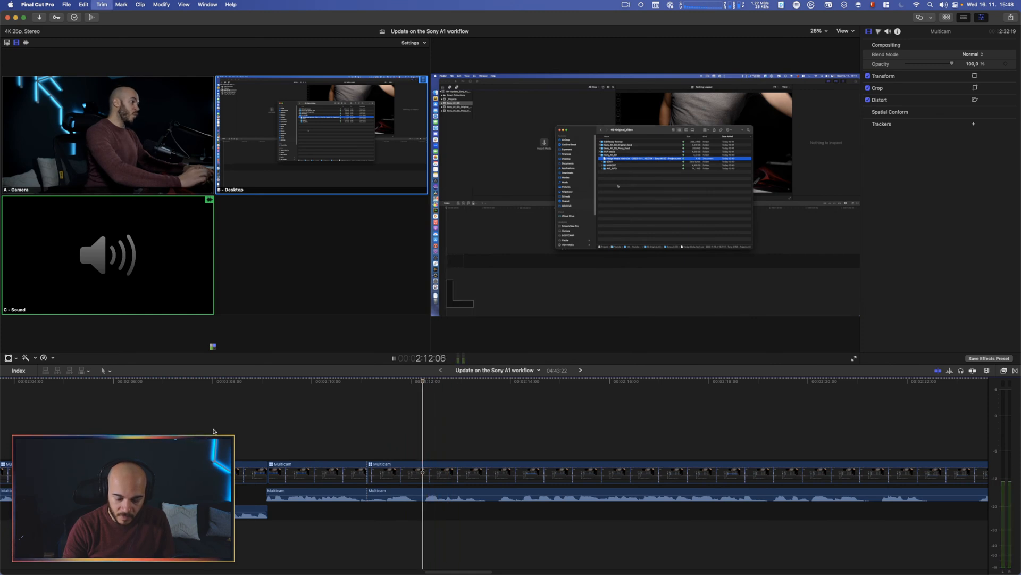
{"action": "key", "text": "j"}
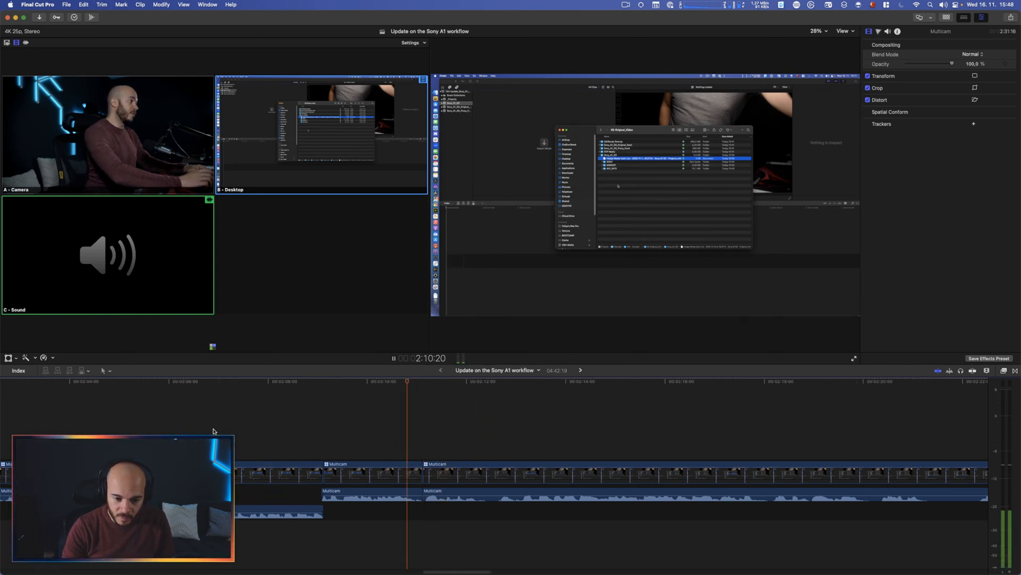
{"action": "key", "text": "l"}
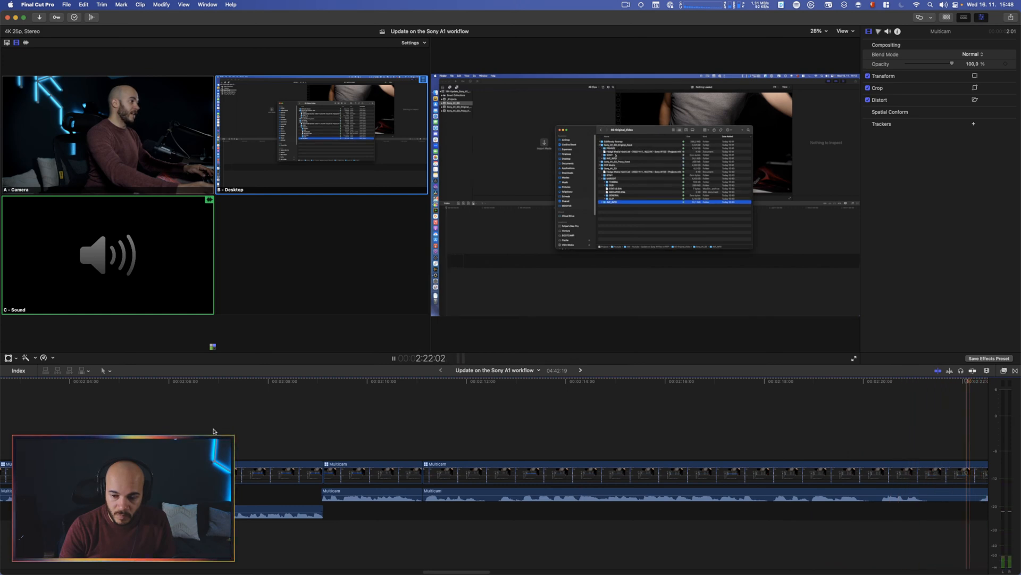
Trim the clip end to the playhead, then undo that trim.
{"action": "key", "text": "j"}
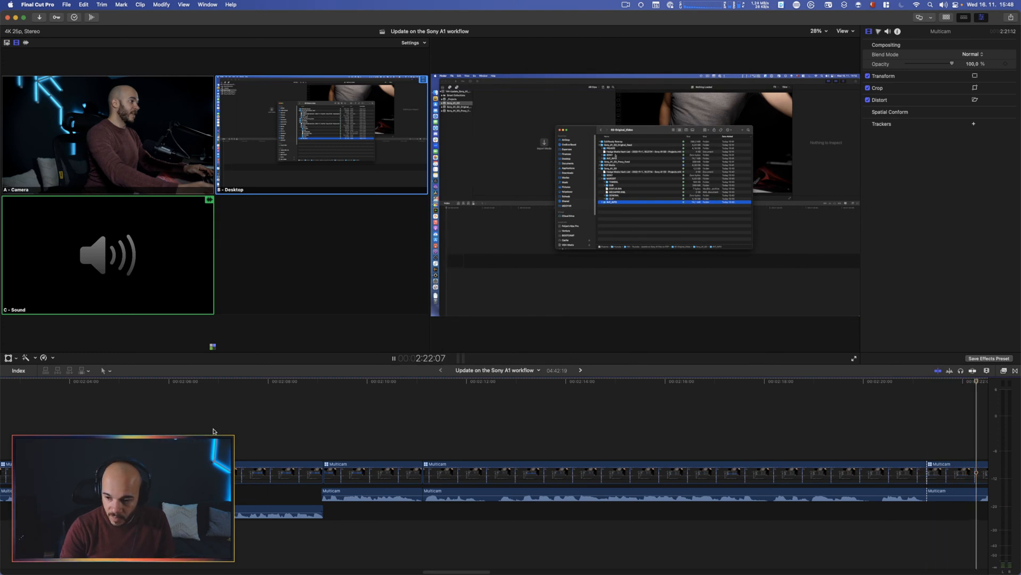
{"action": "key", "text": "alt+]"}
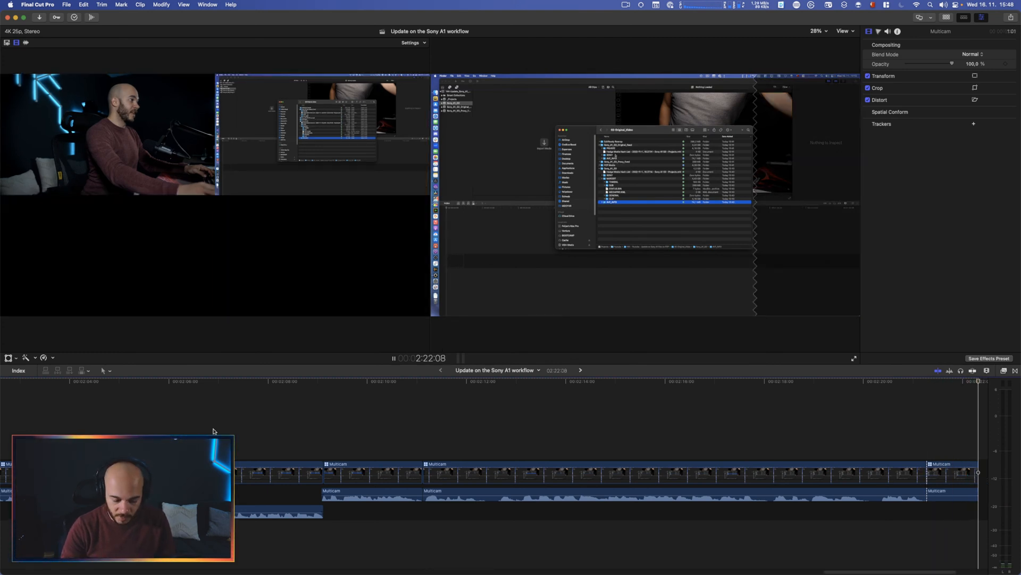
{"action": "key", "text": "super+z"}
{"action": "key", "text": "super+minus"}
{"action": "key", "text": "super+minus"}
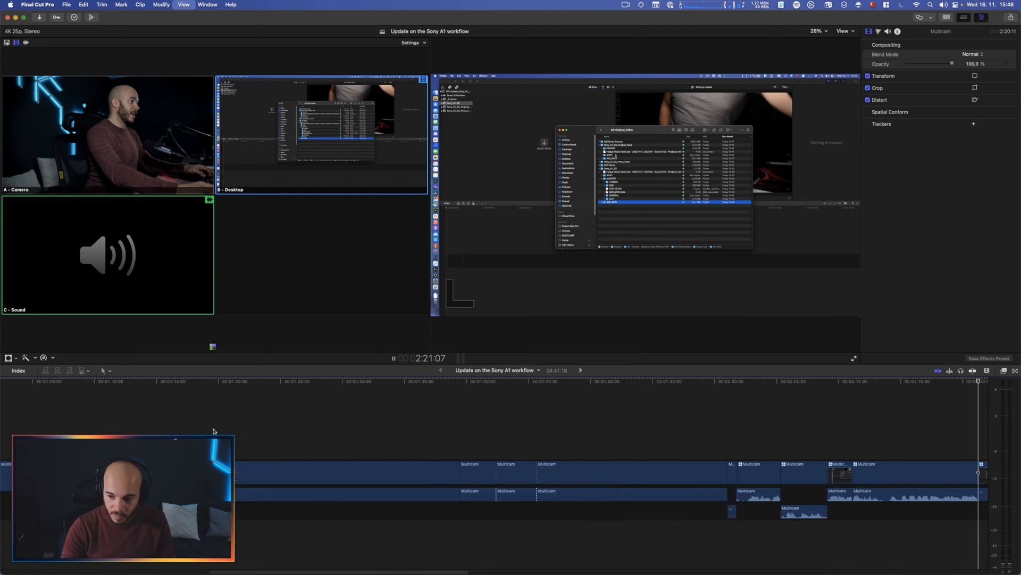
{"action": "scroll", "coordinate": [213, 431], "scroll_direction": "right", "scroll_amount": 10}
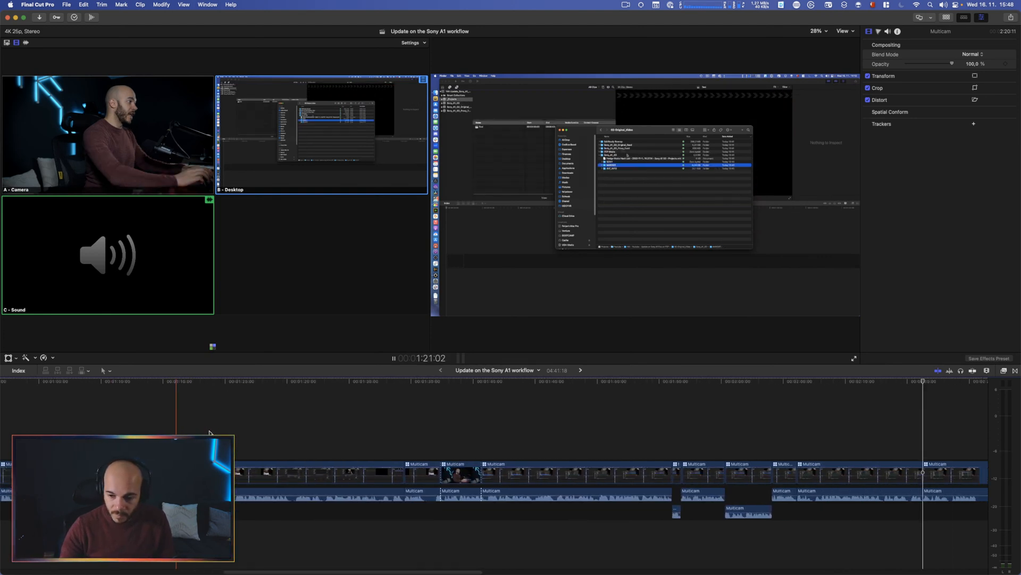
{"action": "scroll", "coordinate": [213, 431], "scroll_direction": "right", "scroll_amount": 3}
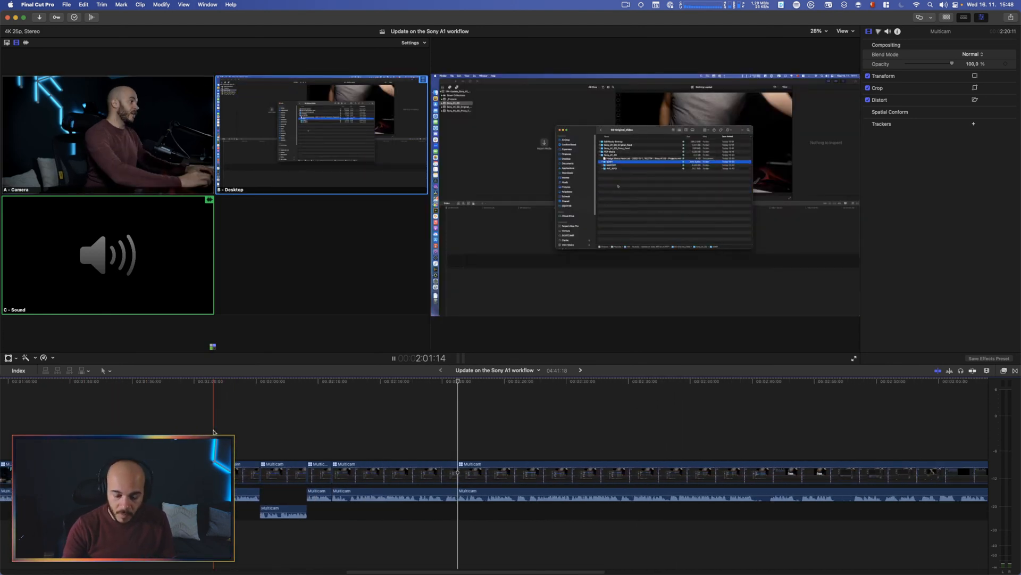
{"action": "left_click", "coordinate": [213, 430]}
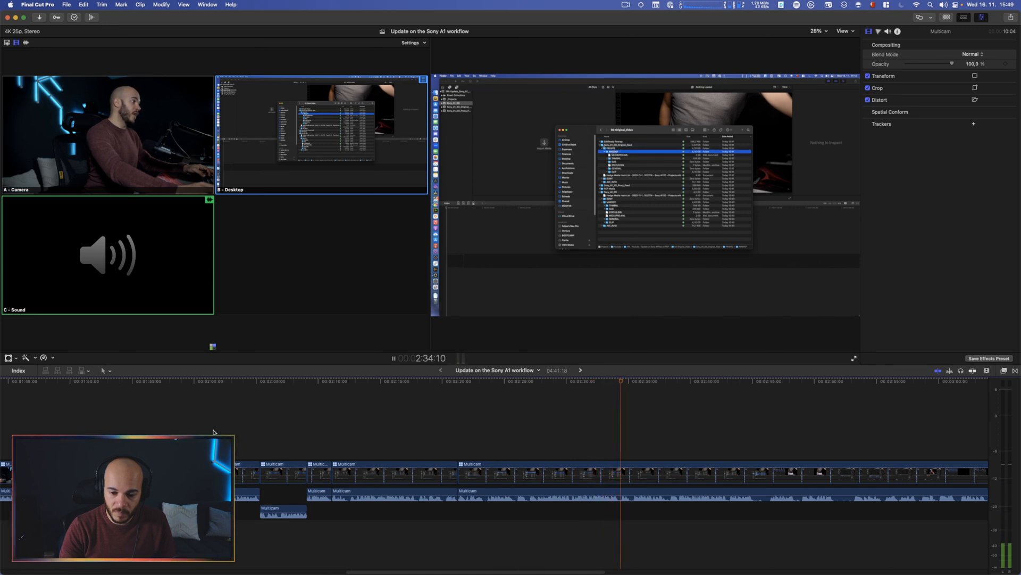
{"action": "key", "text": "super+equal"}
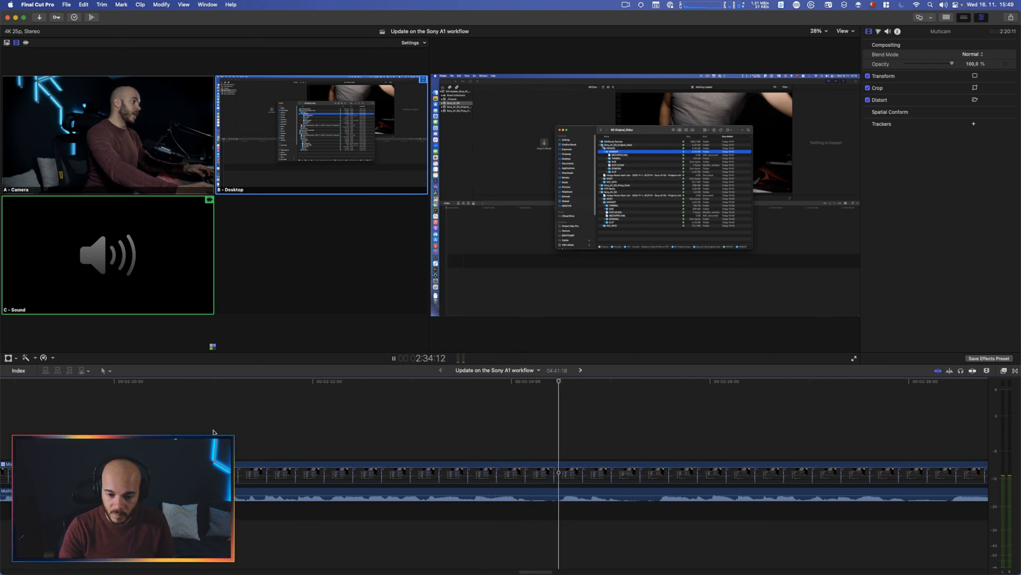
Remove the pause at 2:34:05 by splitting the multicam clip and trimming its start, then review it.
{"action": "key", "text": "Left"}
{"action": "key", "text": "Left"}
{"action": "key", "text": "super+b"}
{"action": "key", "text": "space"}
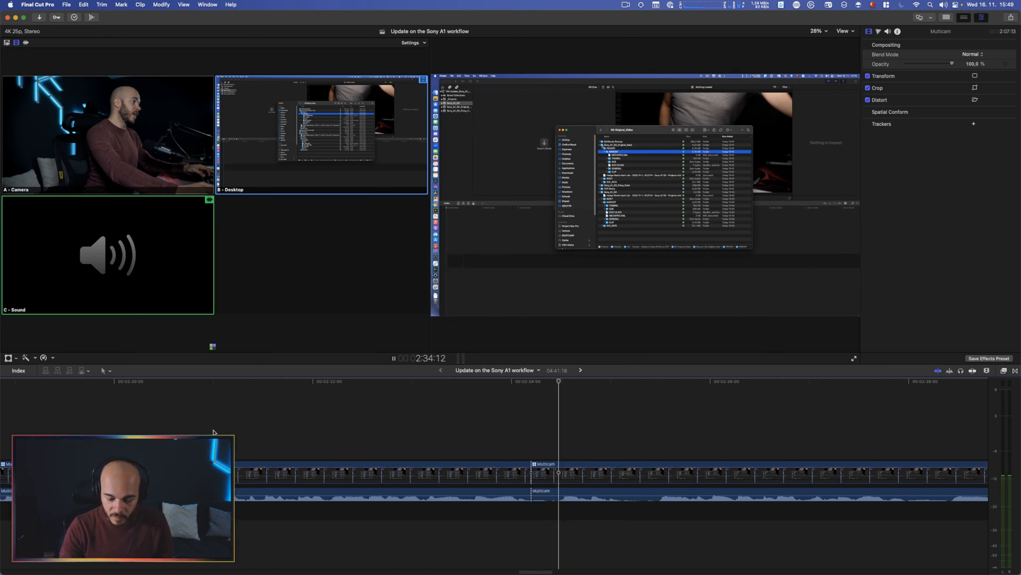
{"action": "key", "text": "alt+["}
{"action": "key", "text": "j"}
{"action": "key", "text": "j"}
{"action": "key", "text": "l"}
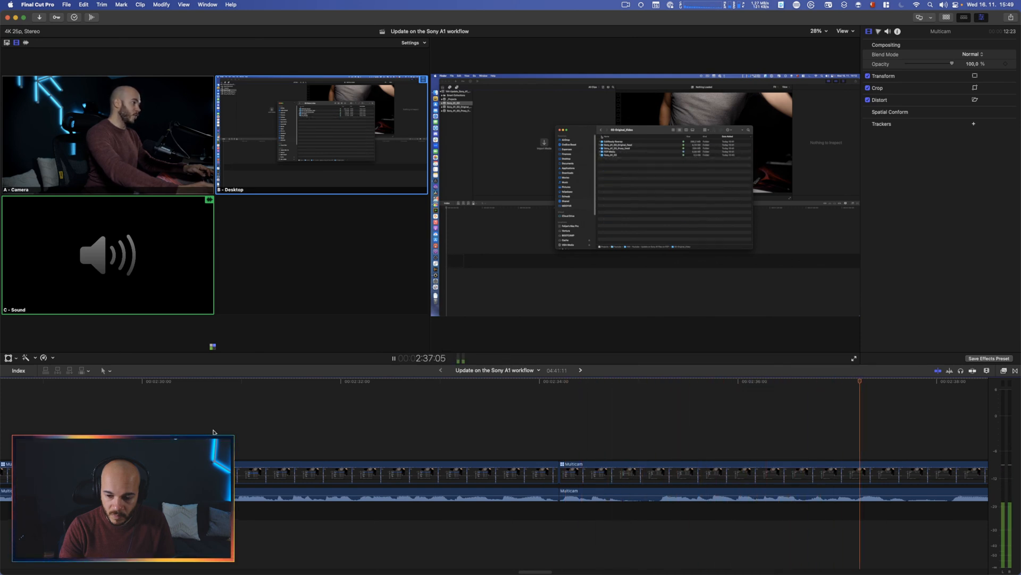
{"action": "key", "text": "k"}
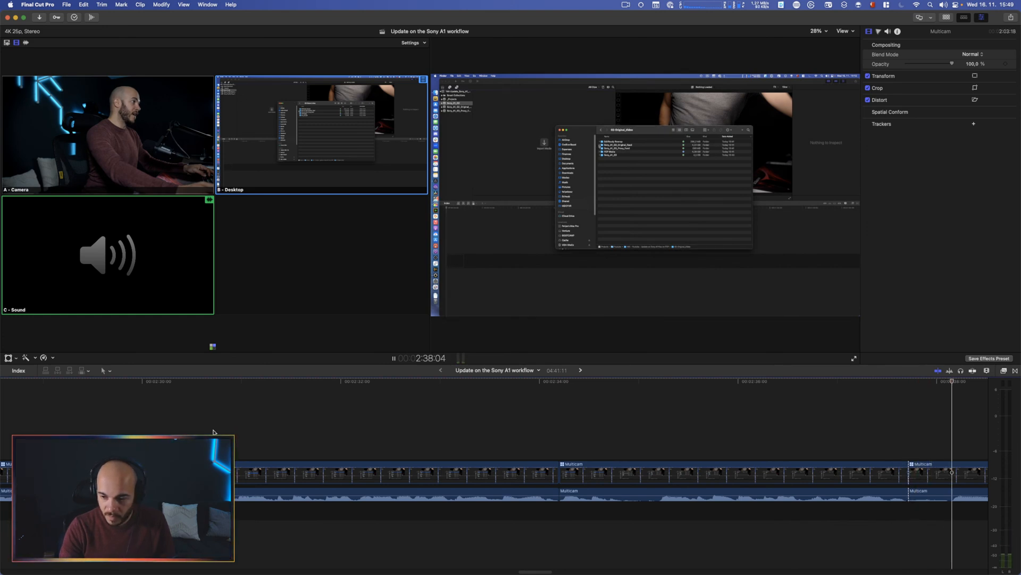
{"action": "key", "text": "j"}
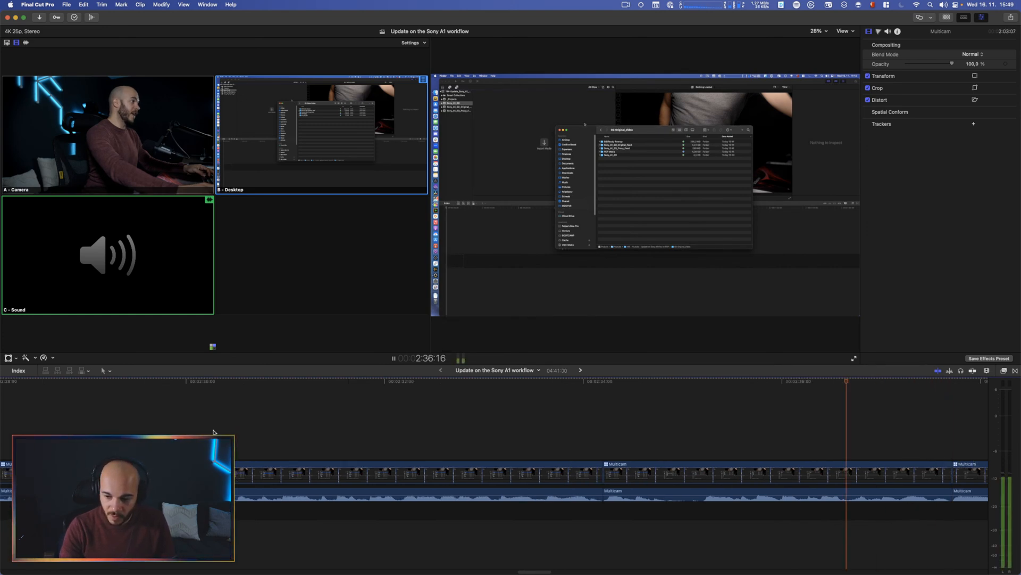
{"action": "key", "text": "l"}
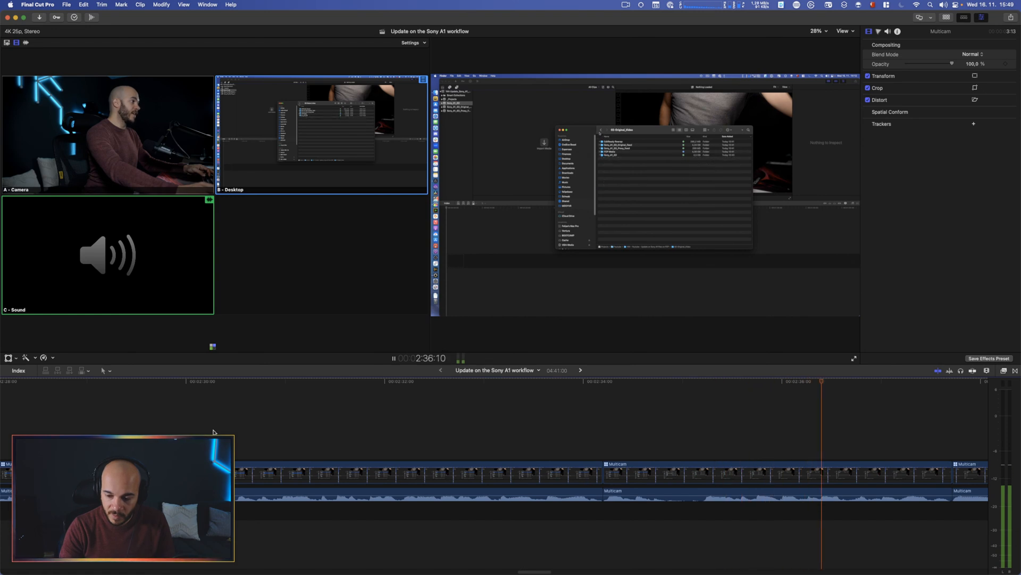
Trim the clip start at about 2:37:15 to cut the second pause, then replay the edit.
{"action": "key", "text": "super+minus"}
{"action": "key", "text": "super+minus"}
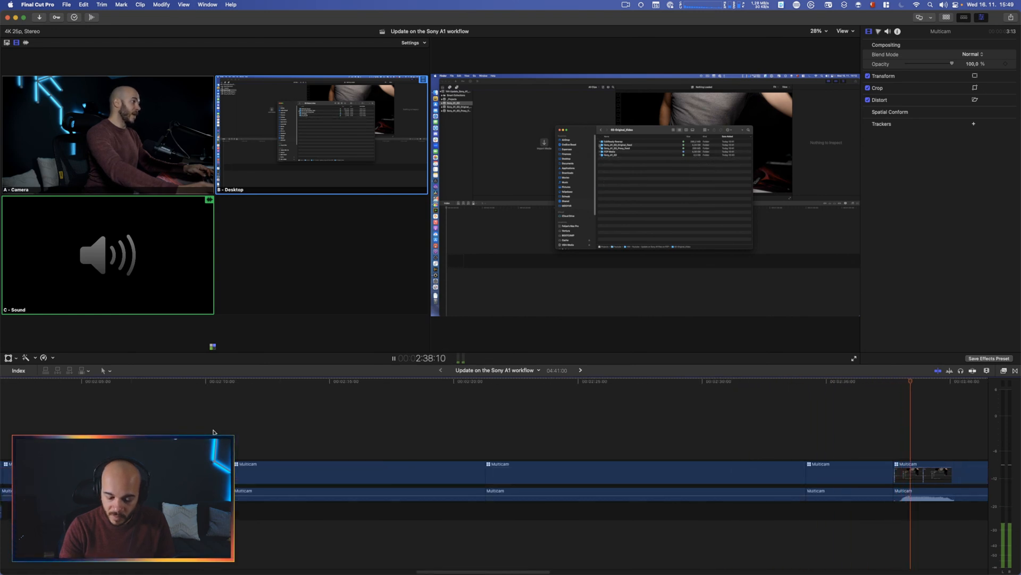
{"action": "key", "text": "super+equal"}
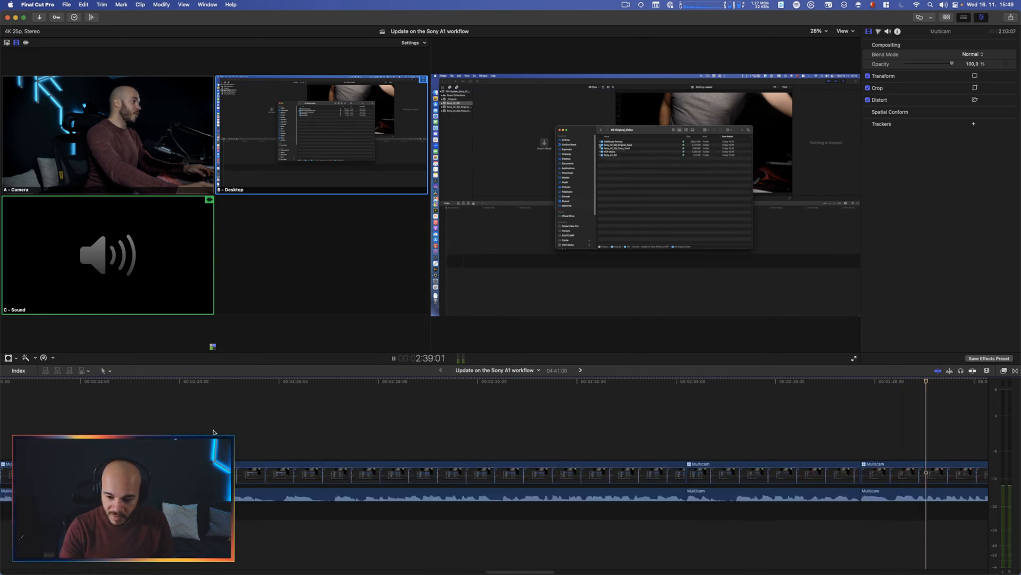
{"action": "scroll", "coordinate": [212, 432], "scroll_direction": "right", "scroll_amount": 5}
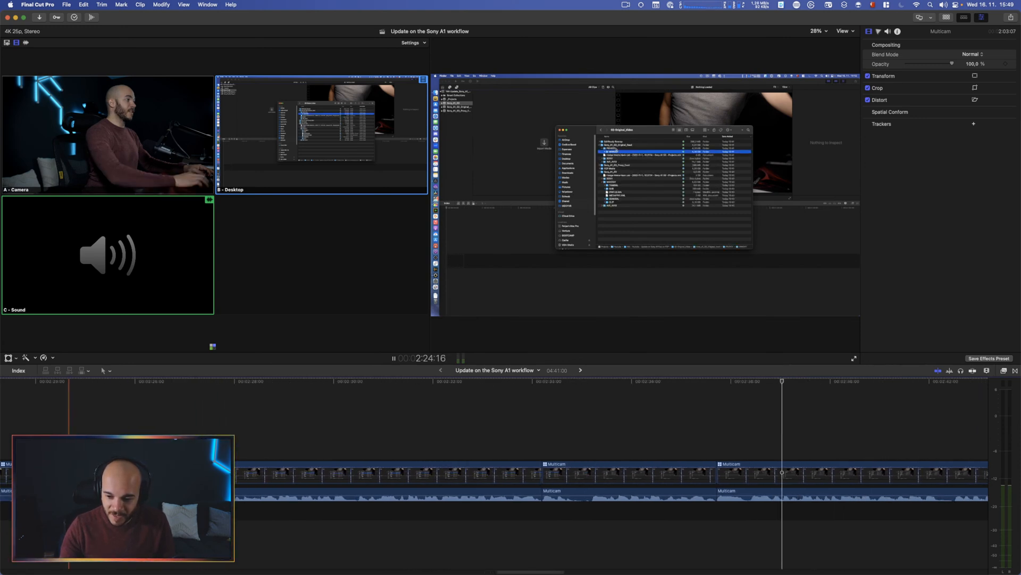
{"action": "left_click", "coordinate": [647, 440]}
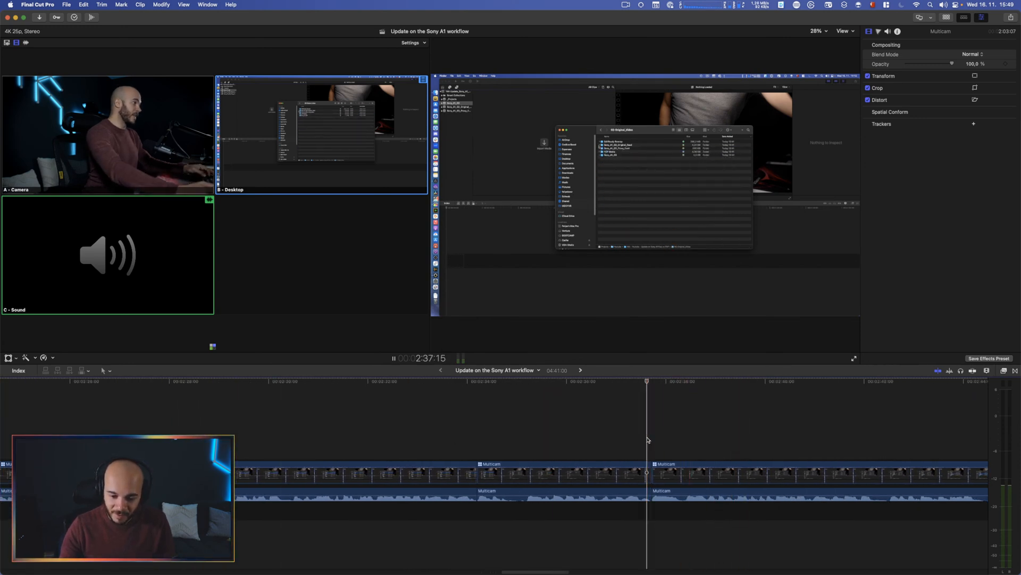
{"action": "key", "text": "space"}
{"action": "key", "text": "space"}
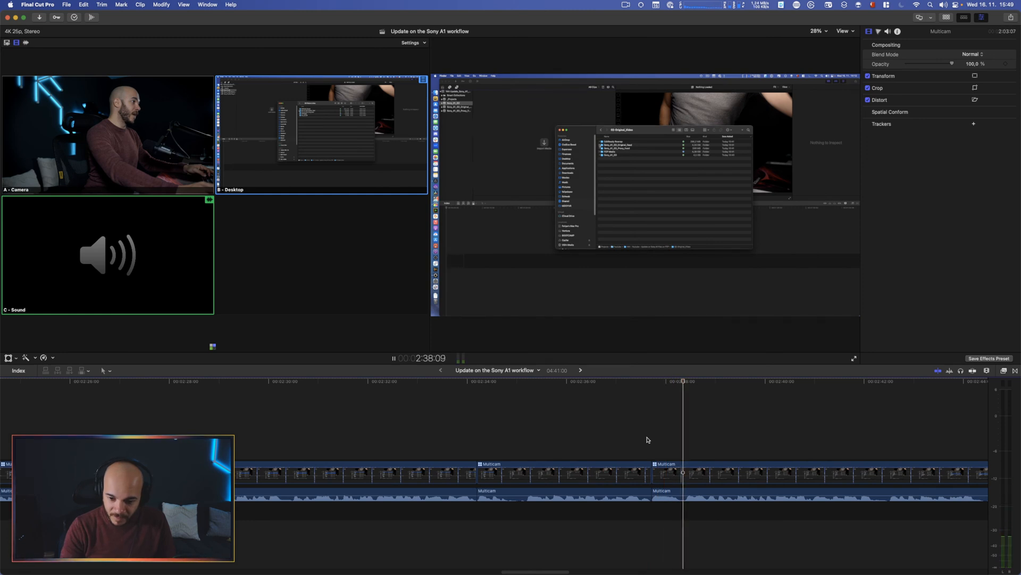
{"action": "key", "text": "alt+bracketleft"}
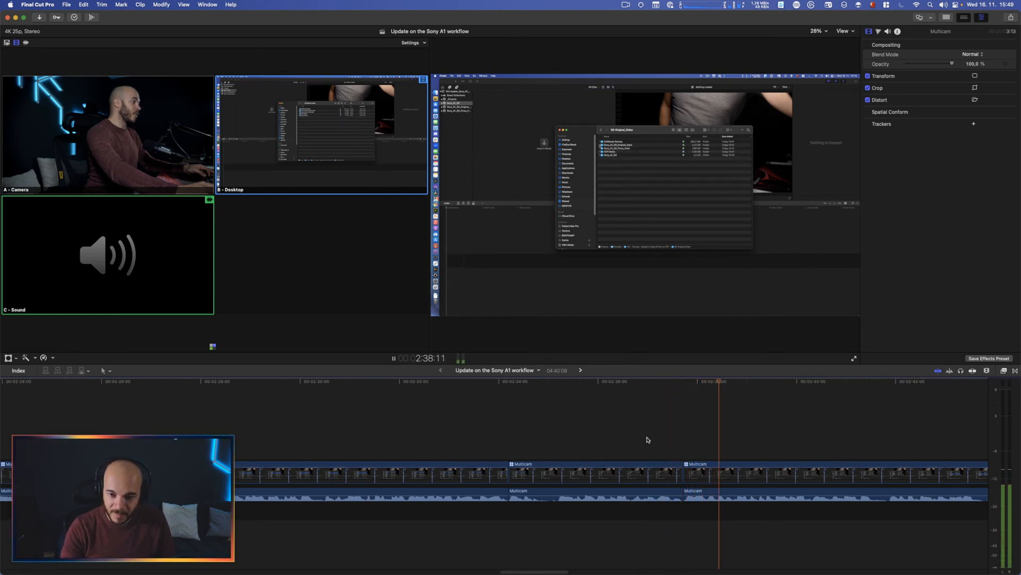
{"action": "scroll", "coordinate": [649, 442], "scroll_direction": "left", "scroll_amount": 3}
{"action": "scroll", "coordinate": [650, 443], "scroll_direction": "right", "scroll_amount": 10}
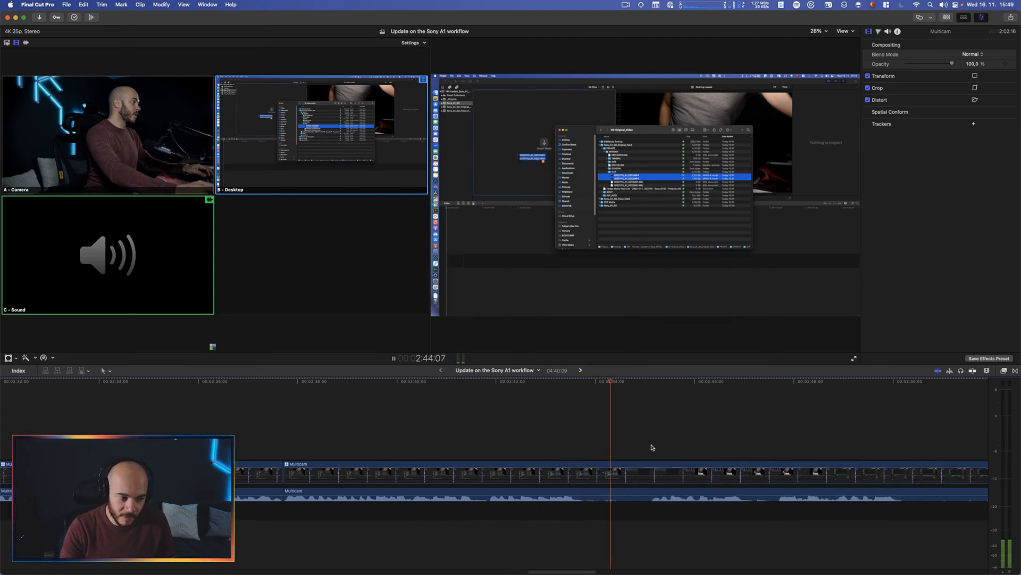
{"action": "key", "text": "j"}
{"action": "key", "text": "l"}
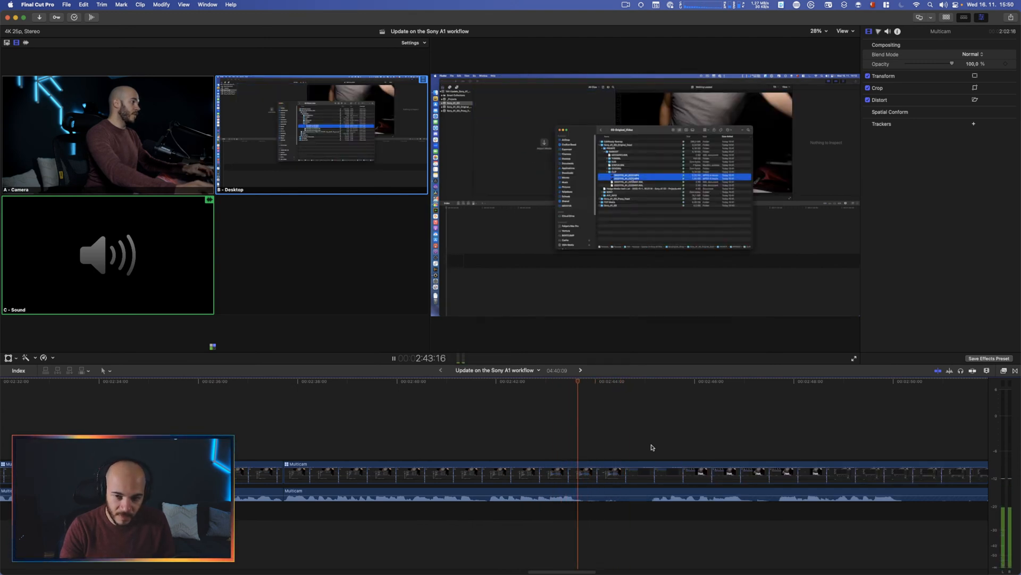
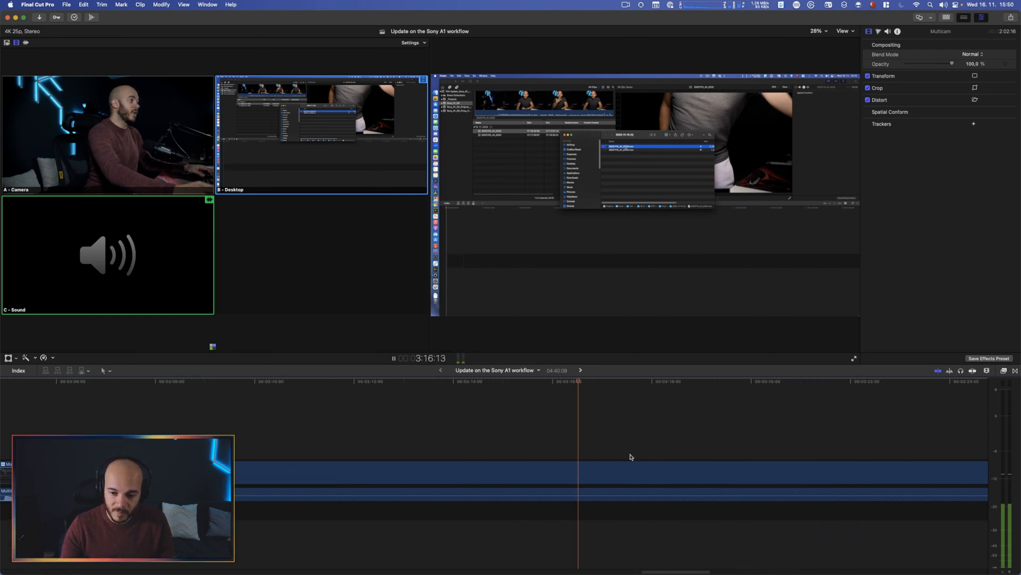
Trim the multicam clip's start at about 3:26, shortening the project to 4:39:00.
{"action": "key", "text": "shift+z"}
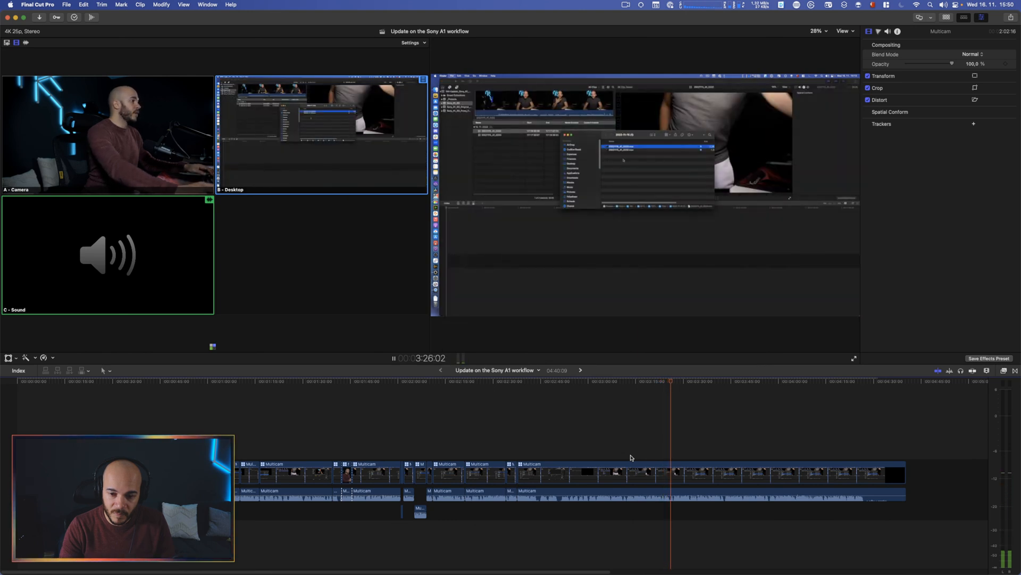
{"action": "key", "text": "super+equal"}
{"action": "key", "text": "super+equal"}
{"action": "key", "text": "super+equal"}
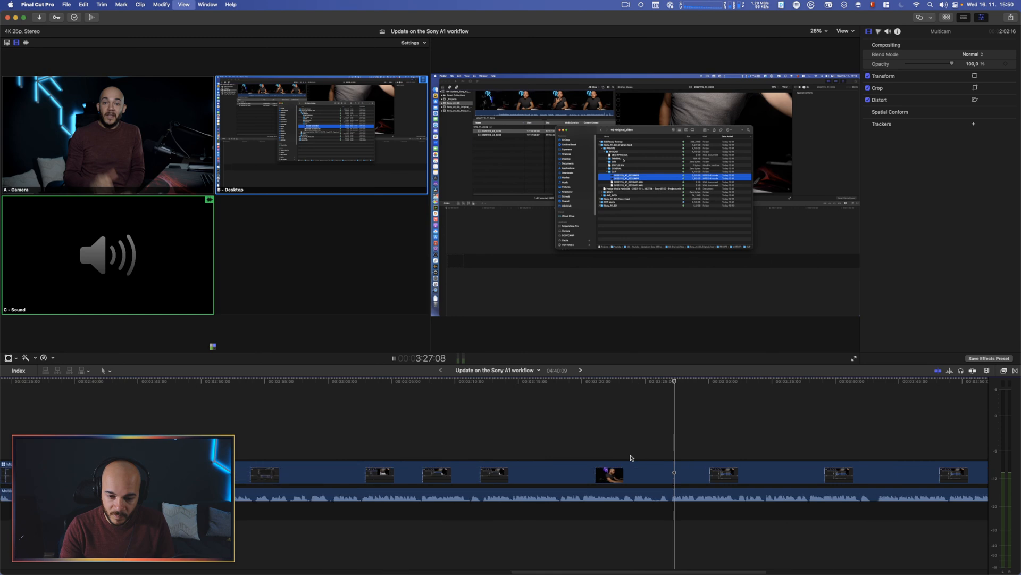
{"action": "key", "text": "j"}
{"action": "key", "text": "j"}
{"action": "key", "text": "l"}
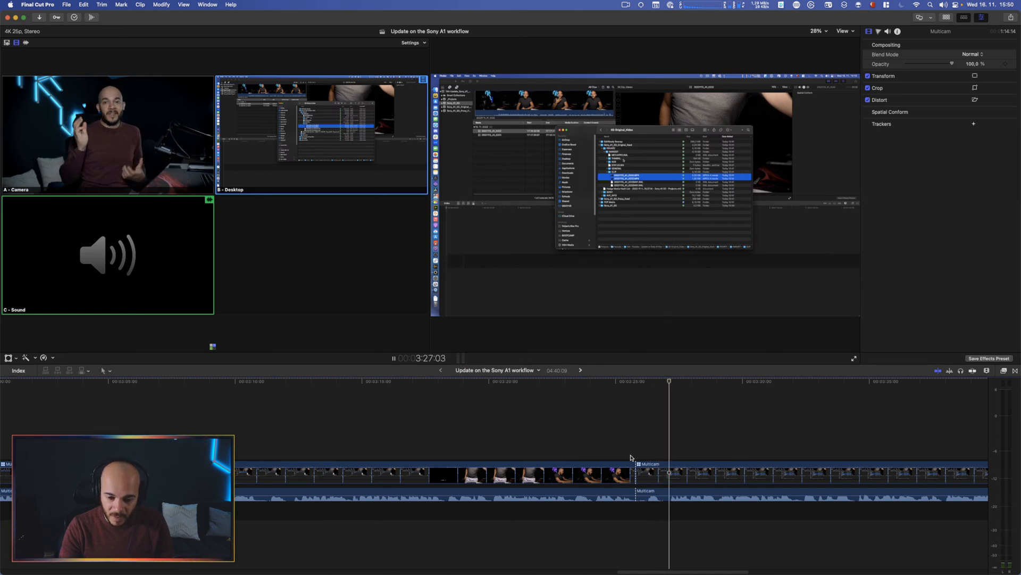
{"action": "key", "text": "j"}
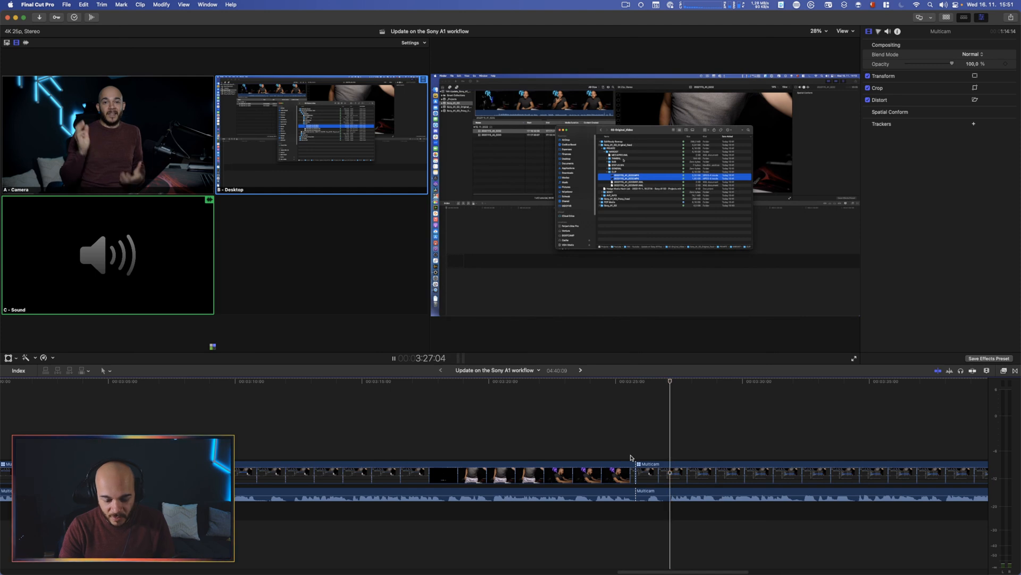
{"action": "key", "text": "alt+bracketleft"}
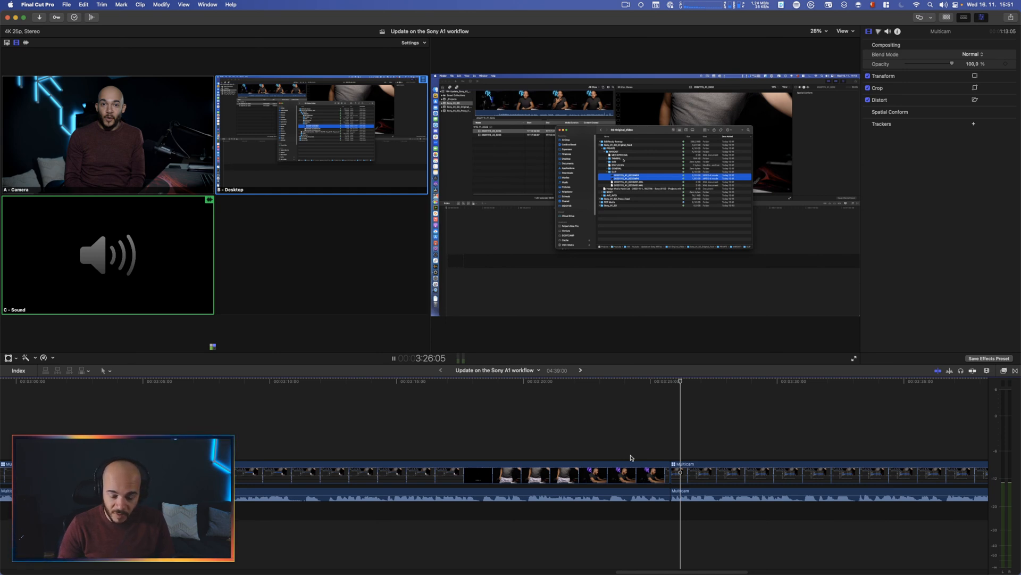
Cut the section at 3:26:05 to the Camera angle and review the angle change.
{"action": "key", "text": "1"}
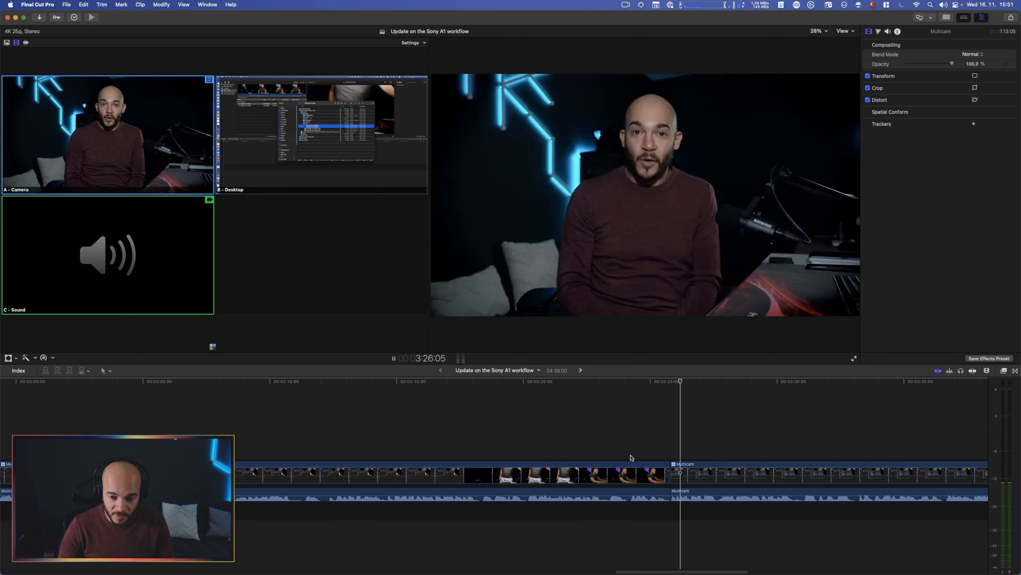
{"action": "key", "text": "3"}
{"action": "key", "text": "1"}
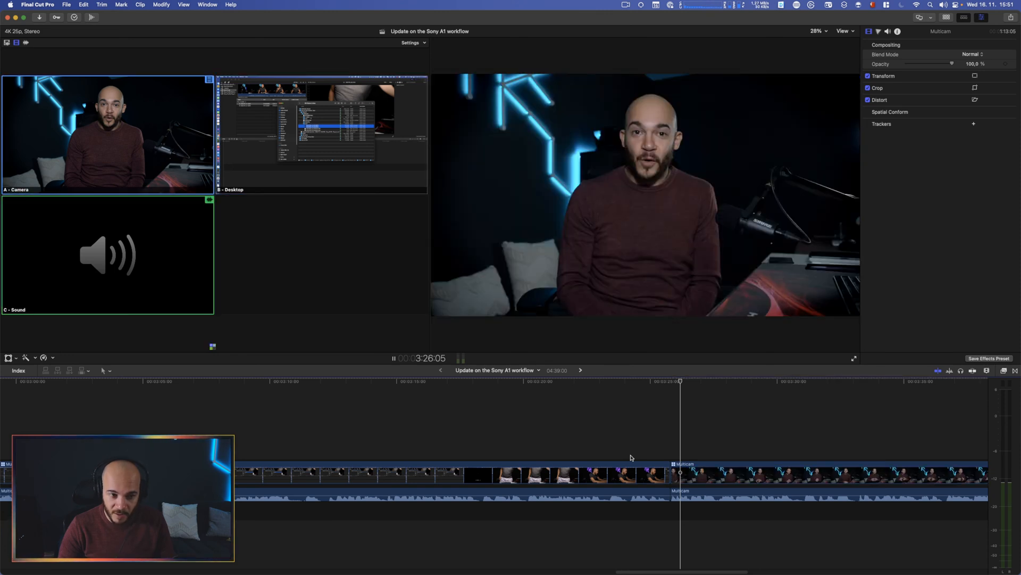
{"action": "key", "text": "j"}
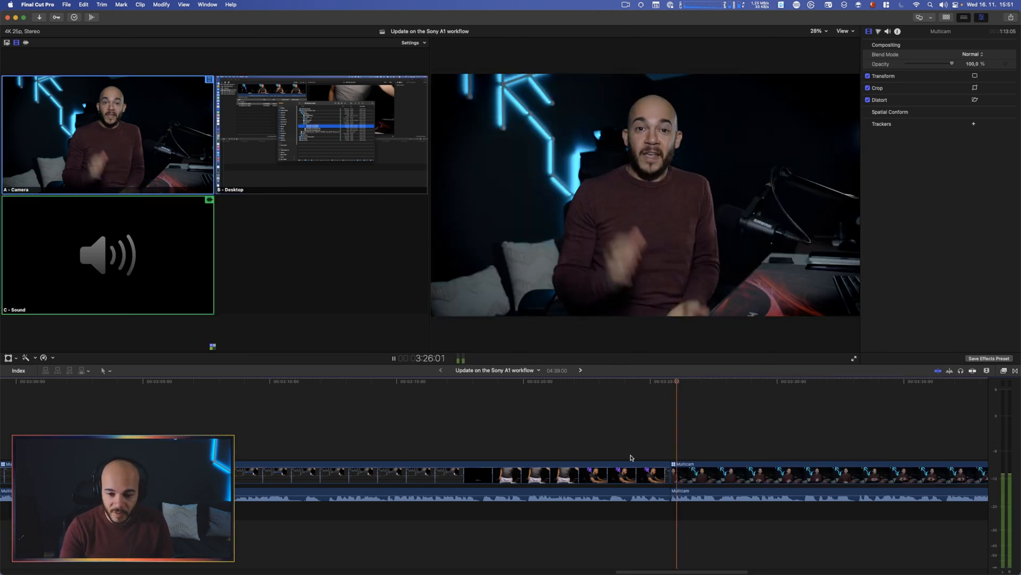
{"action": "key", "text": "l"}
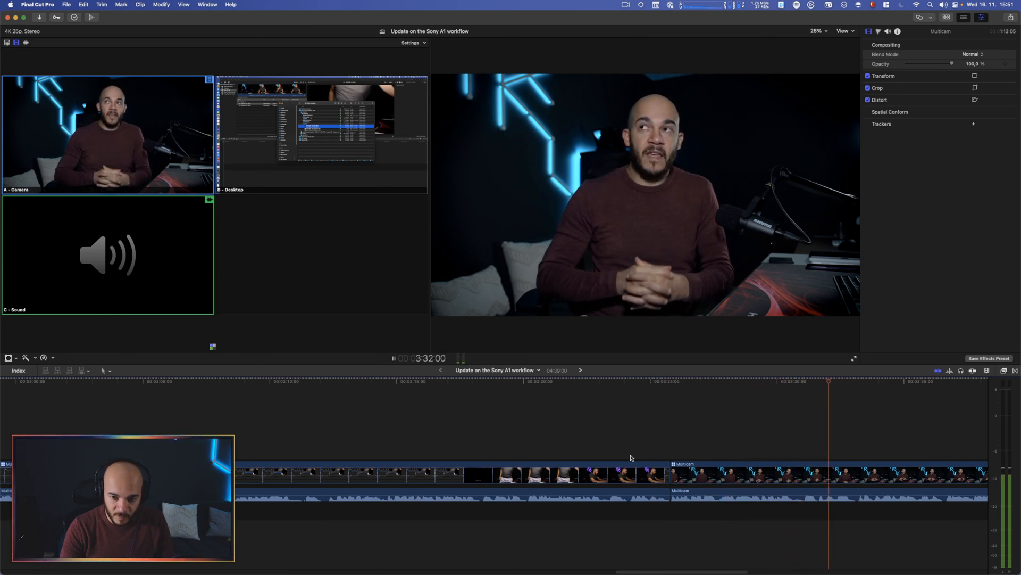
Trim the clip start at 3:30:16, bringing the project to 4:38:15, and fit the timeline.
{"action": "key", "text": "j"}
{"action": "key", "text": "j"}
{"action": "key", "text": "l"}
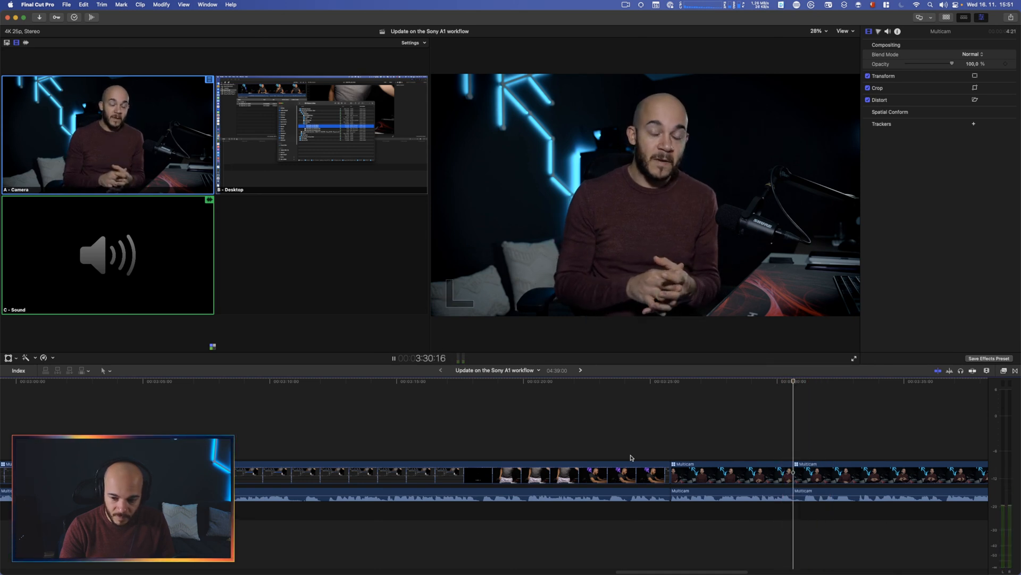
{"action": "key", "text": "cmd+b"}
{"action": "key", "text": "alt+bracketleft"}
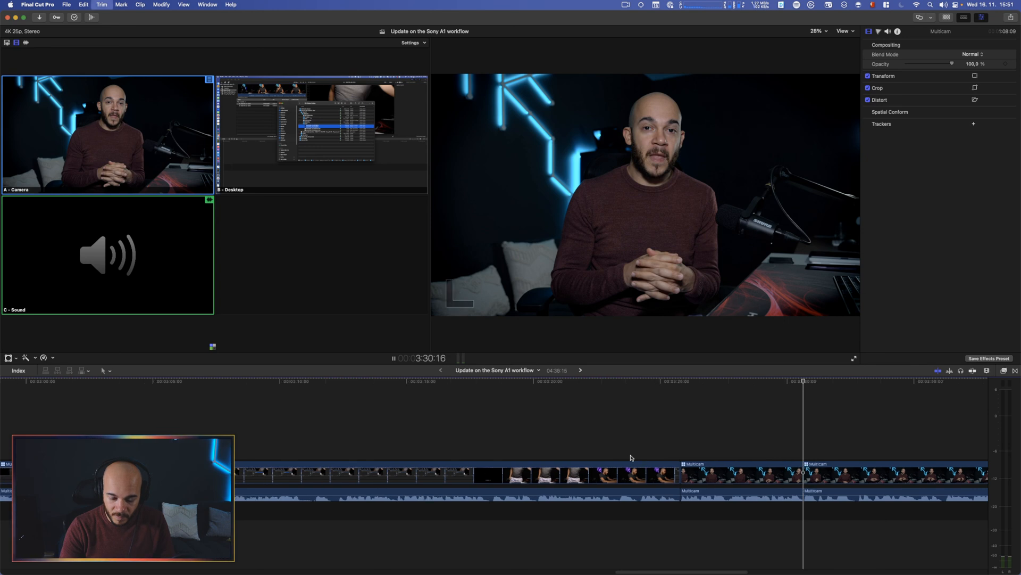
{"action": "key", "text": "k"}
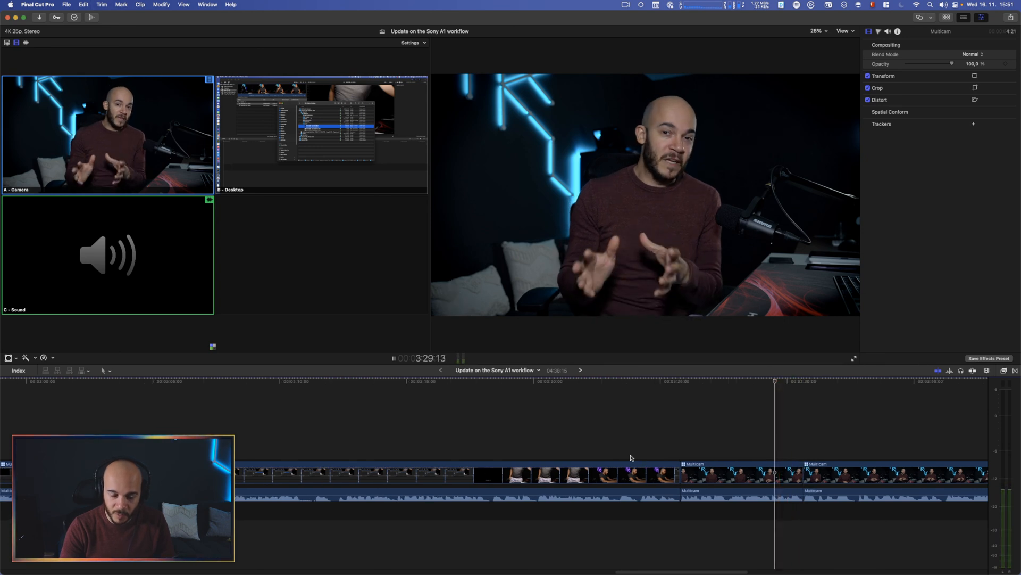
{"action": "key", "text": "l"}
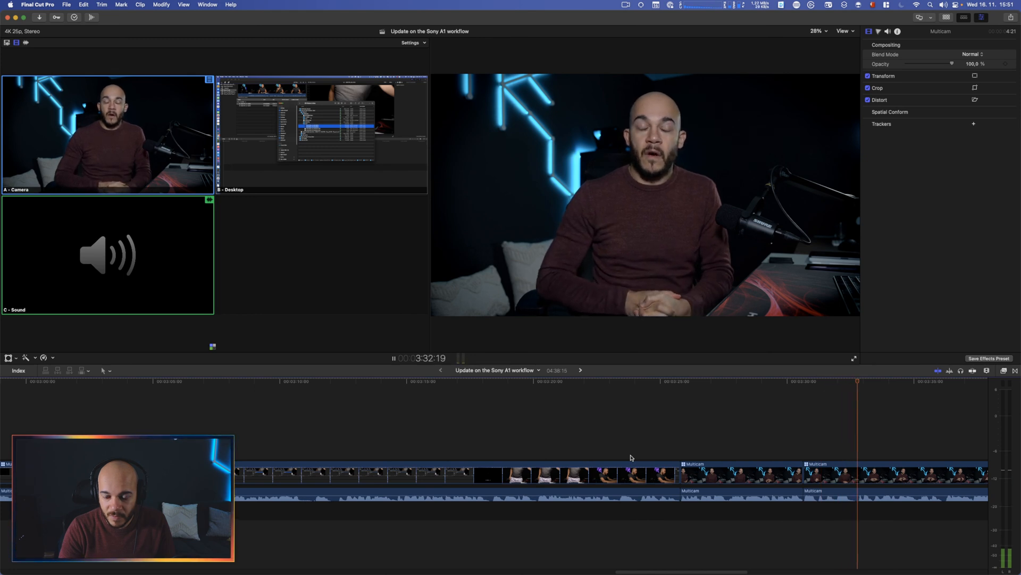
{"action": "key", "text": "super+minus"}
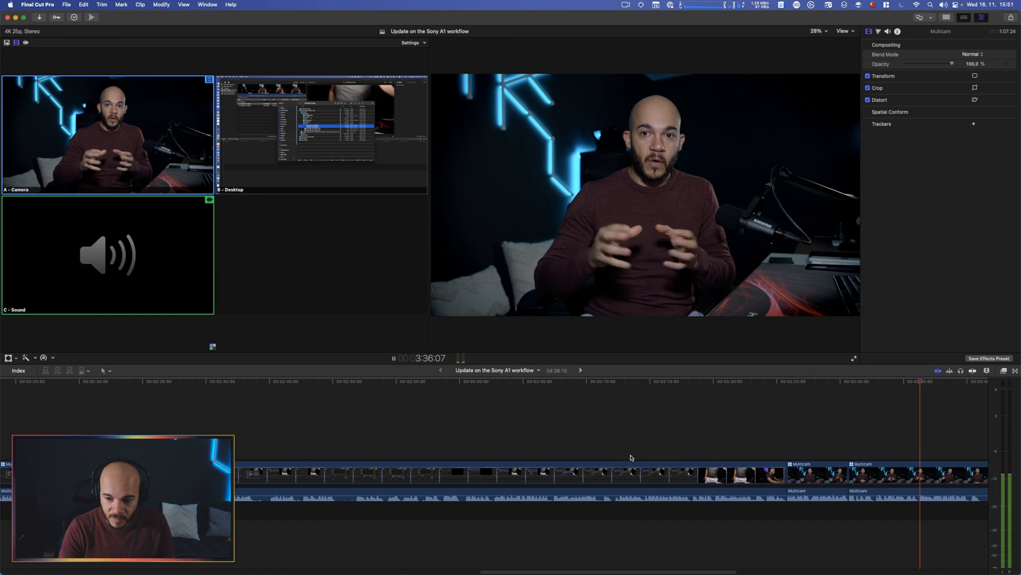
{"action": "key", "text": "shift+z"}
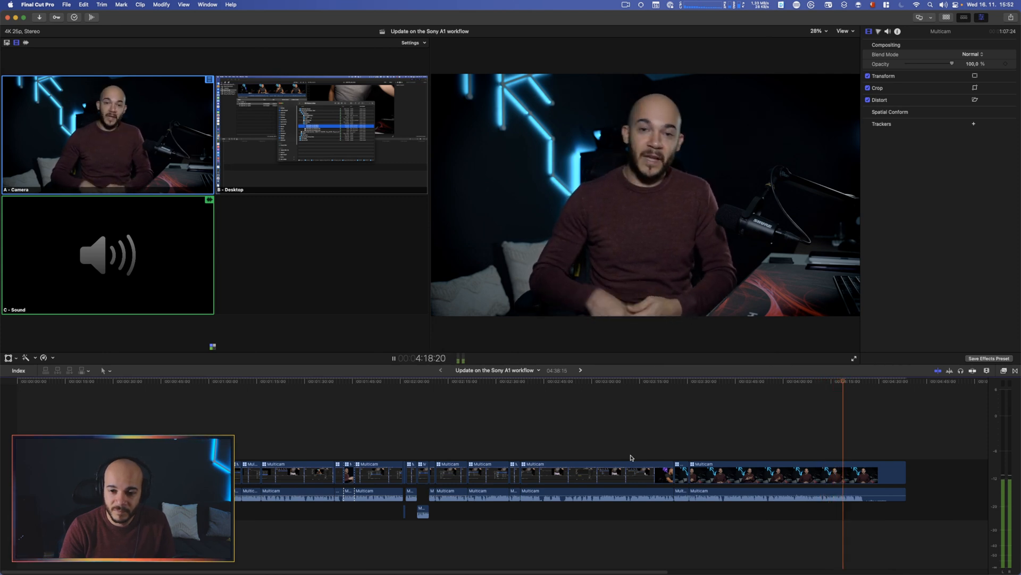
Add a named marker at 4:19:08 for the website mention and trim the clip end at 4:25:09.
{"action": "key", "text": "j"}
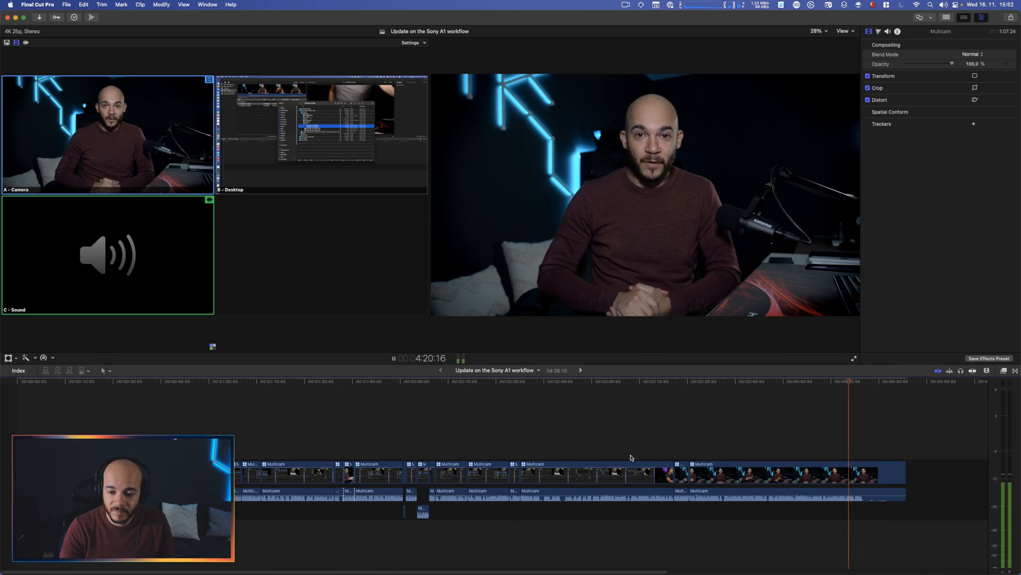
{"action": "key", "text": "l"}
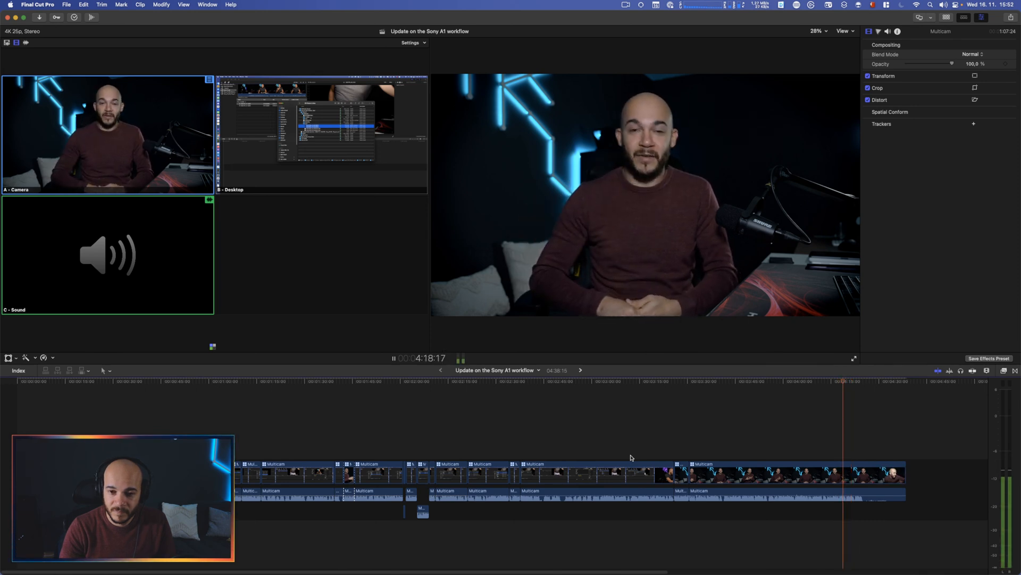
{"action": "key", "text": "k"}
{"action": "key", "text": "alt+m"}
{"action": "type", "text": "Andre's Website"}
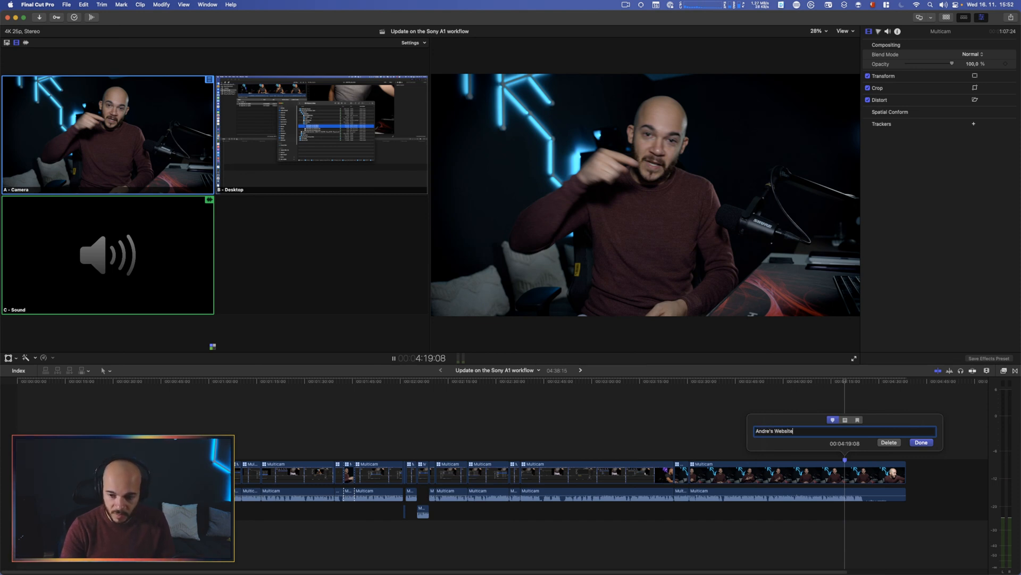
{"action": "key", "text": "Return"}
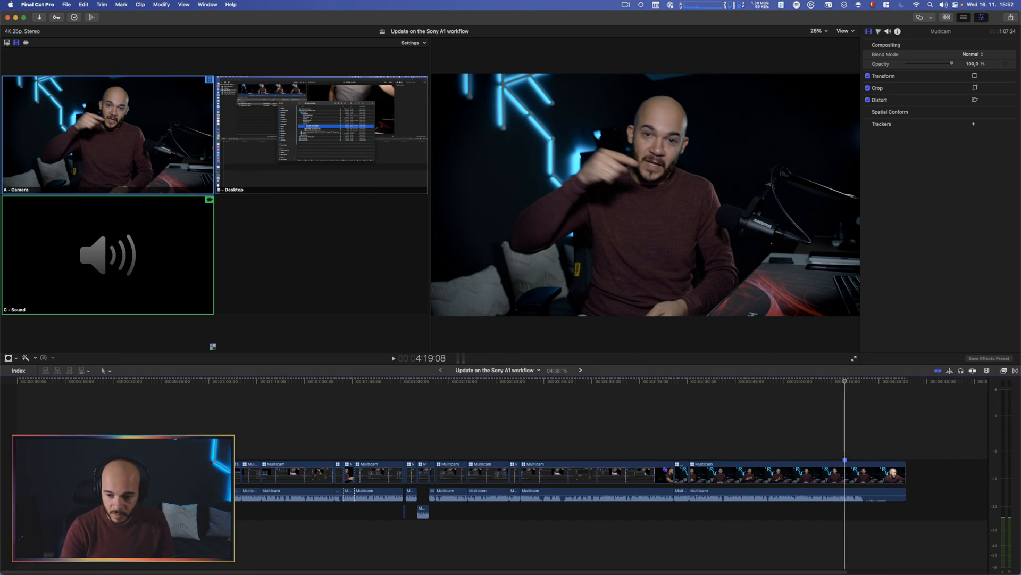
{"action": "key", "text": "l"}
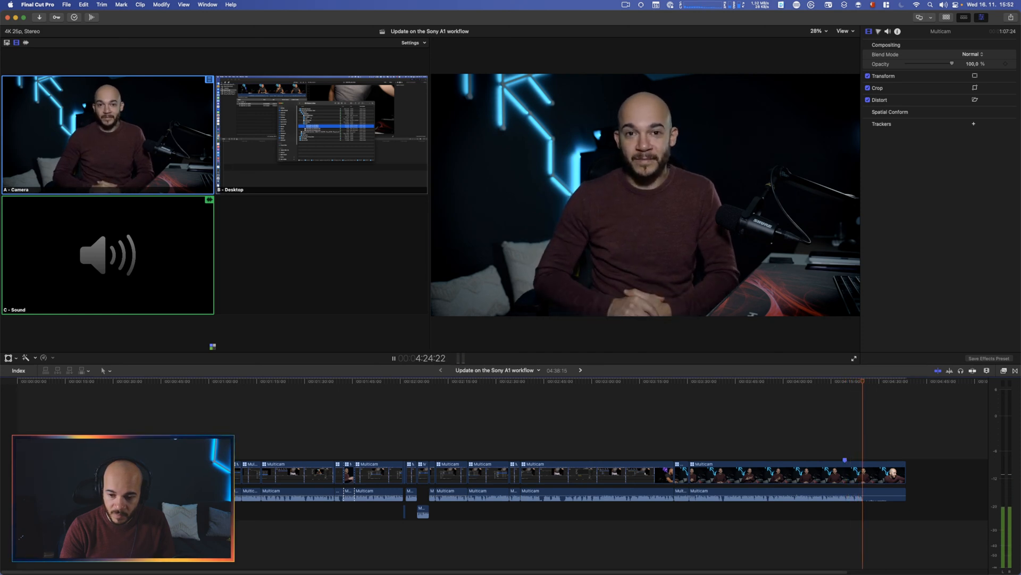
{"action": "key", "text": "alt+]"}
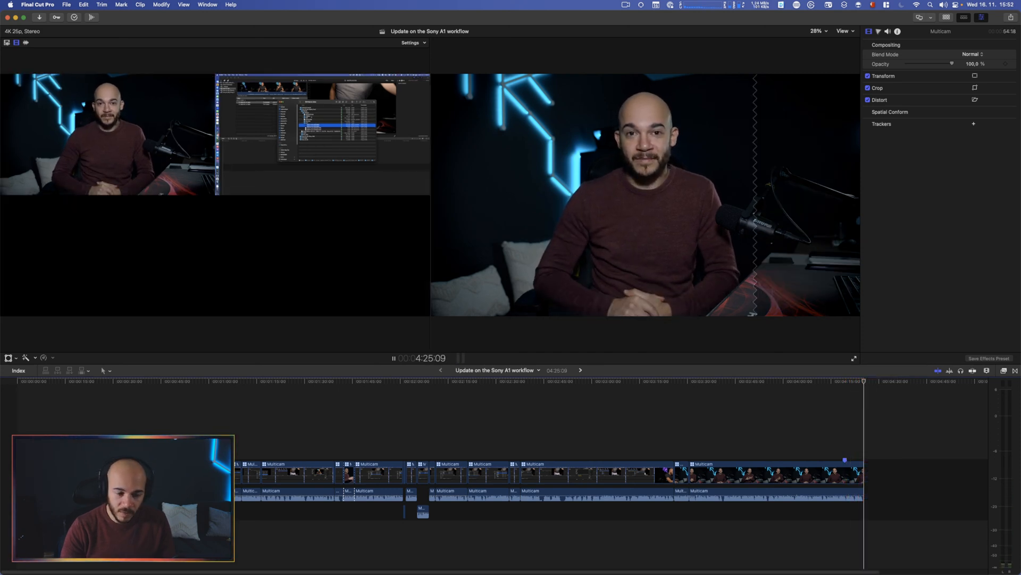
{"action": "key", "text": "shift+z"}
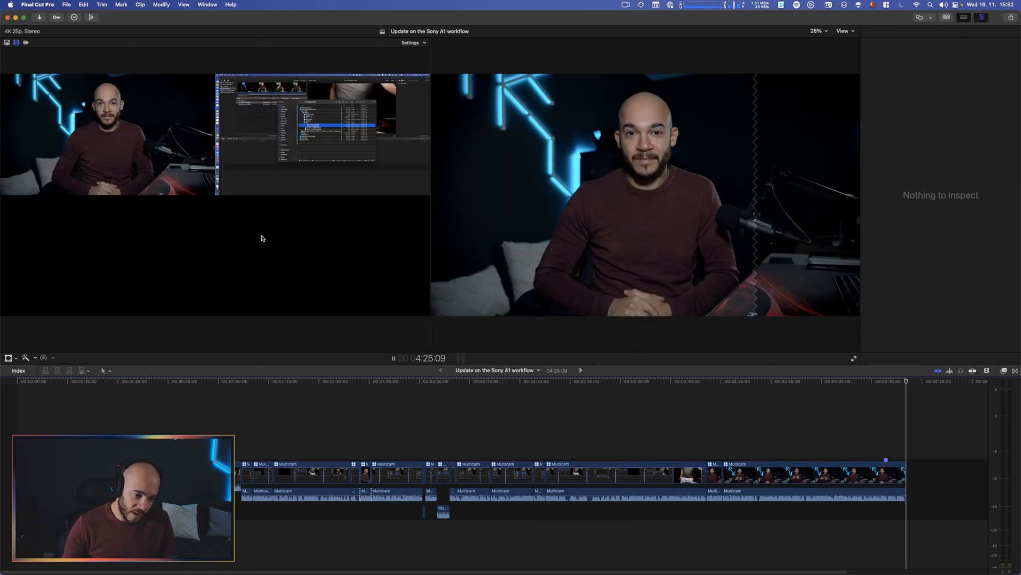
Close the Angle Viewer and show the mTuber titles in the Titles and Generators browser.
{"action": "left_click", "coordinate": [218, 404]}
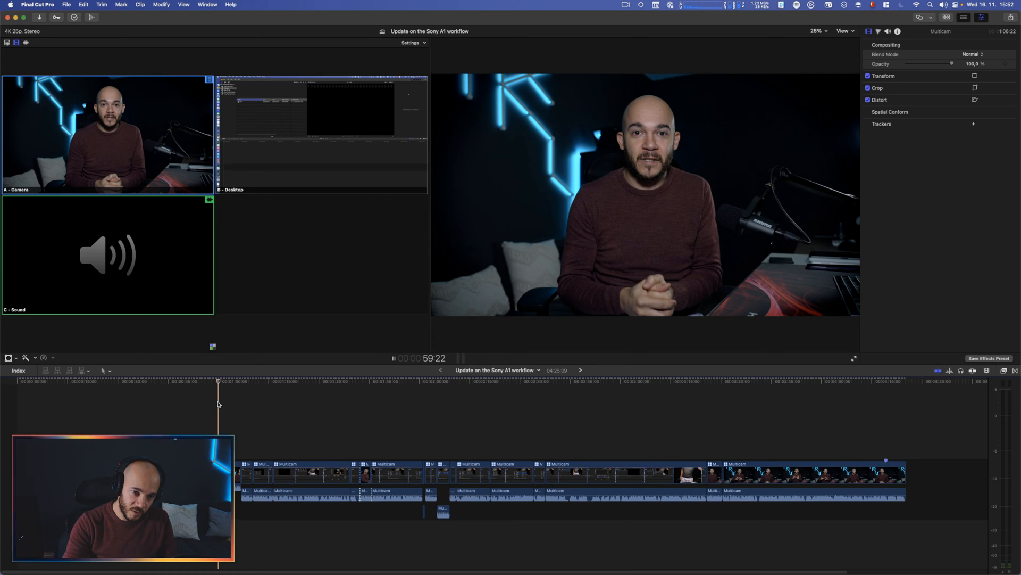
{"action": "key", "text": "super+shift+7"}
{"action": "key", "text": "ctrl+super+1"}
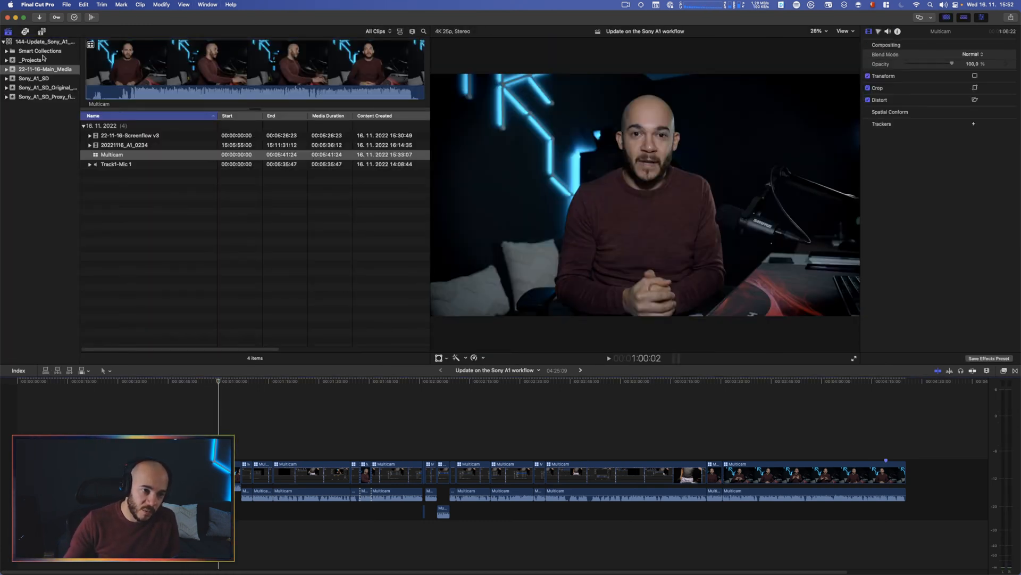
{"action": "left_click", "coordinate": [41, 32]}
{"action": "left_click", "coordinate": [4, 42]}
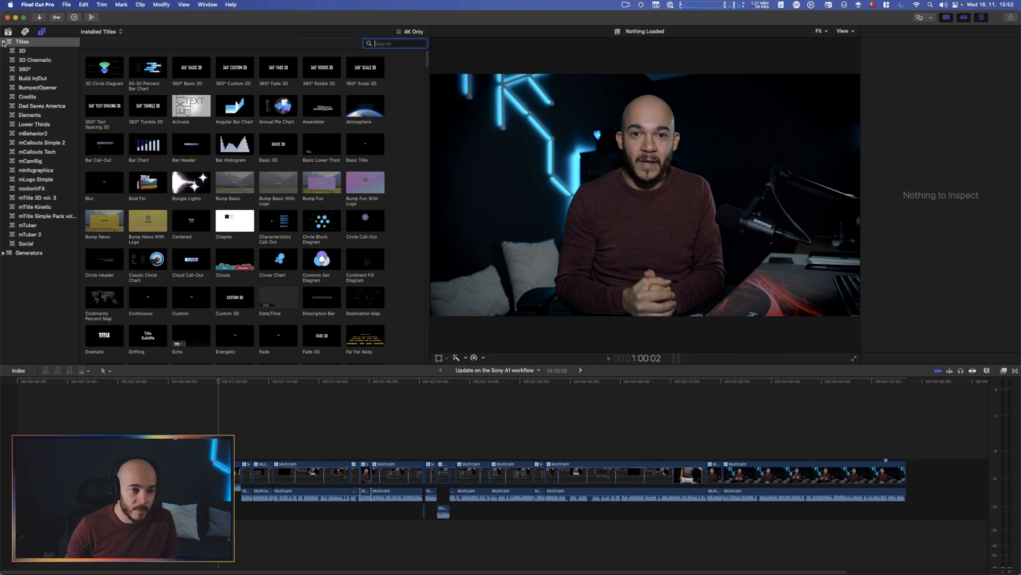
{"action": "left_click", "coordinate": [27, 226]}
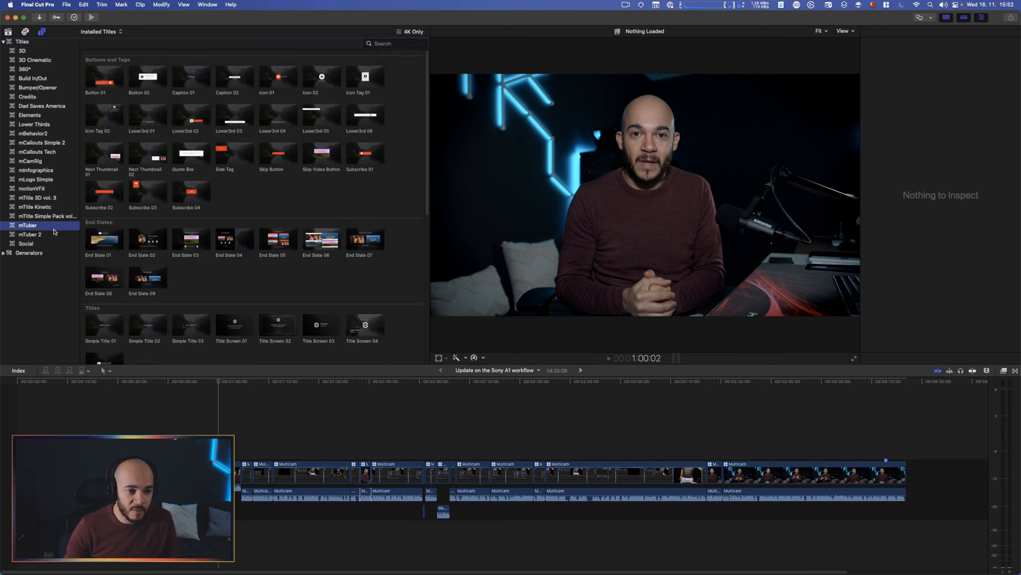
{"action": "left_click", "coordinate": [39, 235]}
{"action": "left_click", "coordinate": [45, 226]}
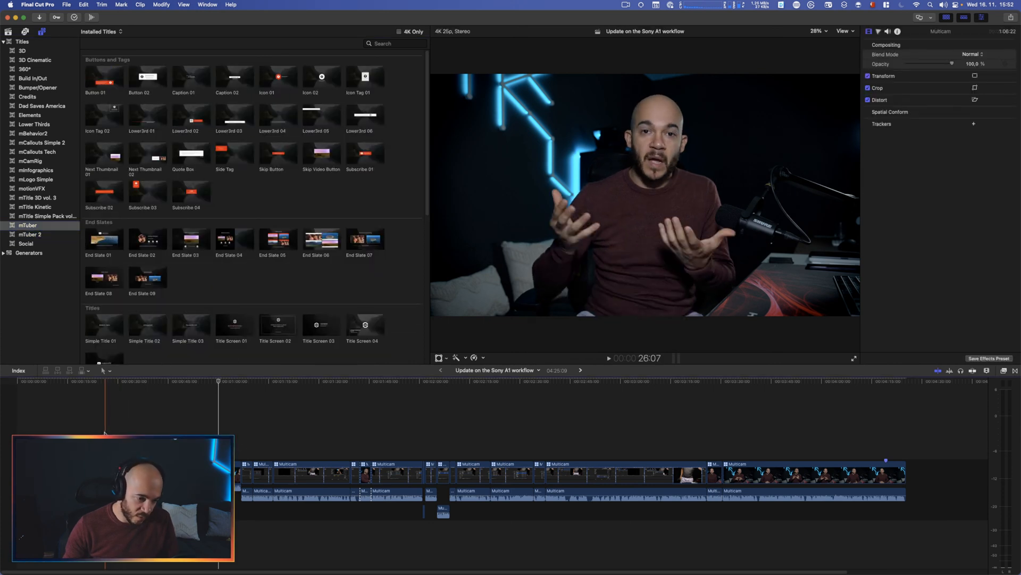
Play from 1:06:22 and scroll the mTuber titles down to the Tools section.
{"action": "left_click", "coordinate": [241, 425]}
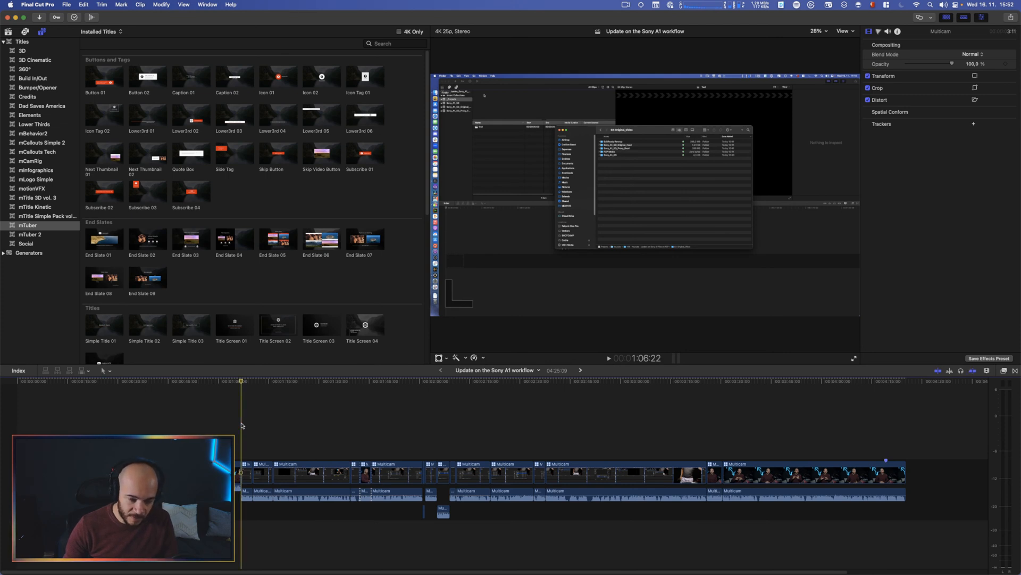
{"action": "key", "text": "space"}
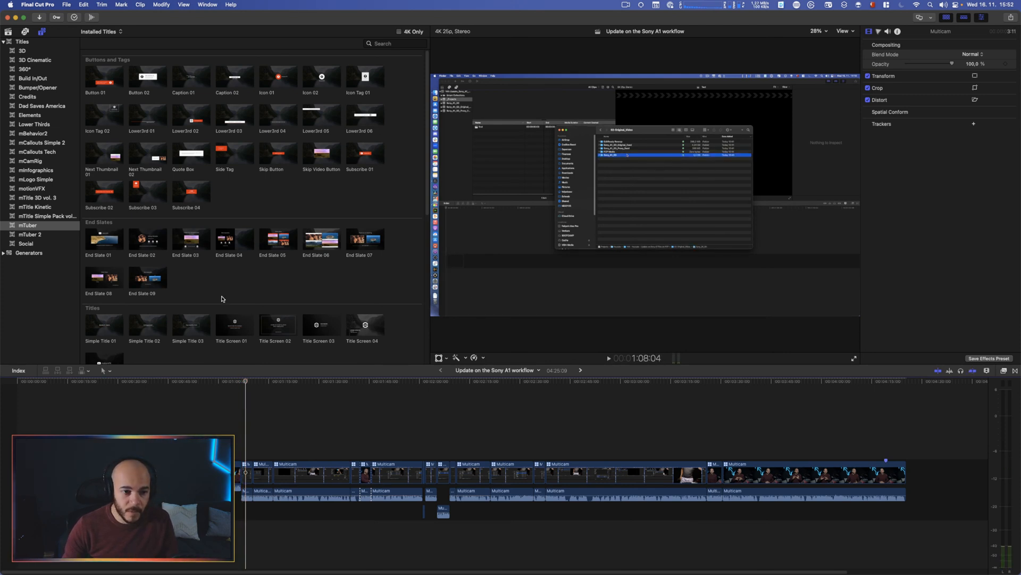
{"action": "scroll", "coordinate": [218, 298], "scroll_direction": "down", "scroll_amount": 5}
{"action": "scroll", "coordinate": [208, 296], "scroll_direction": "down", "scroll_amount": 5}
Connect the Zoom Full title above the clips near 1:08, then reveal its template in Finder.
{"action": "left_click", "coordinate": [365, 188]}
{"action": "left_click_drag", "start_coordinate": [365, 187], "coordinate": [245, 440]}
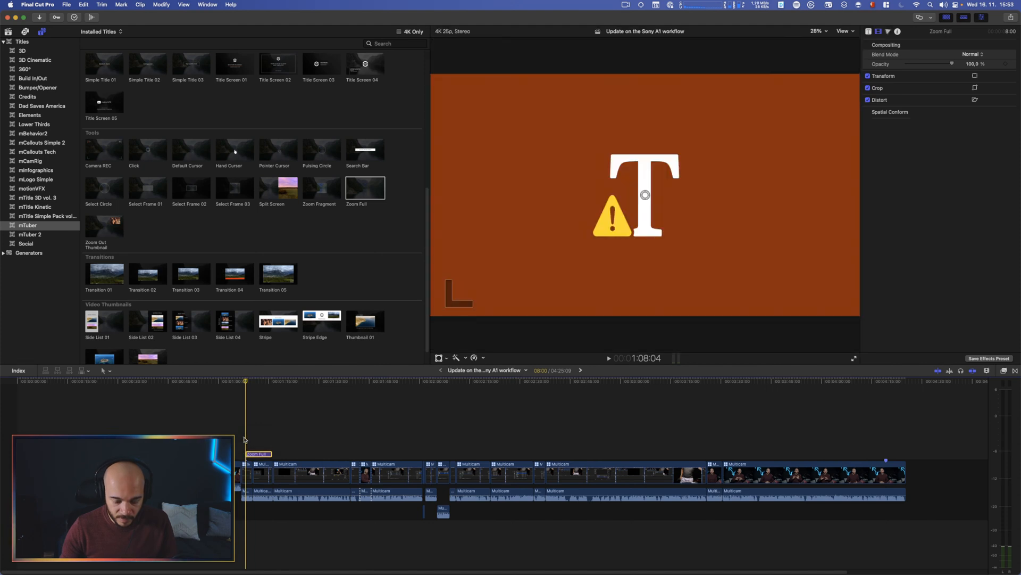
{"action": "left_click", "coordinate": [261, 456]}
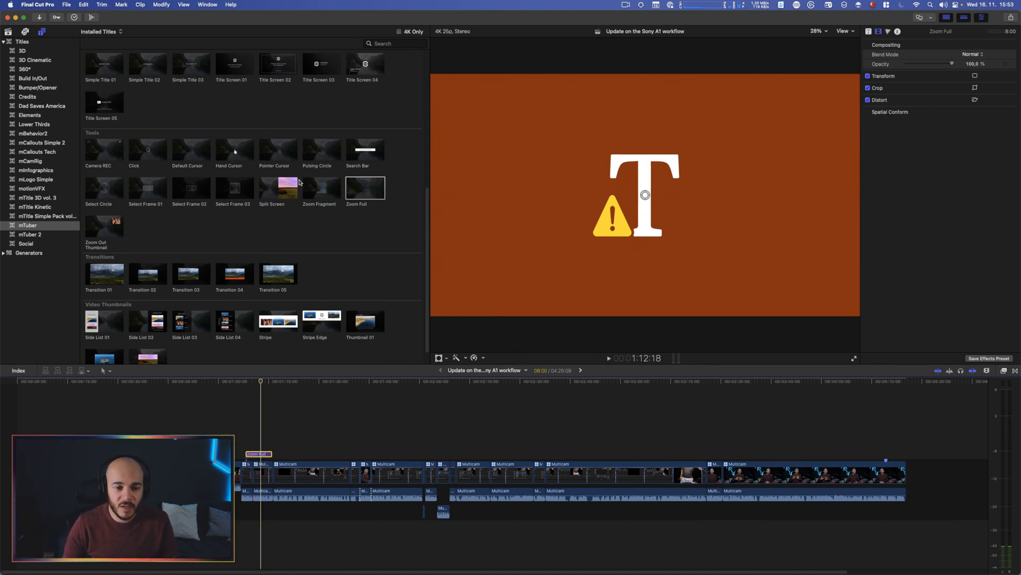
{"action": "right_click", "coordinate": [372, 194]}
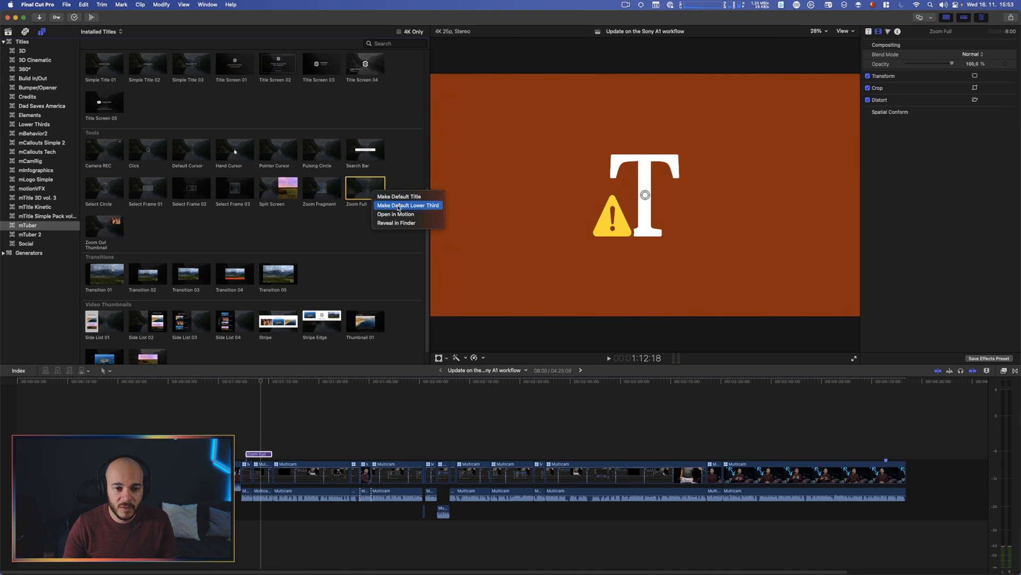
{"action": "left_click", "coordinate": [396, 223]}
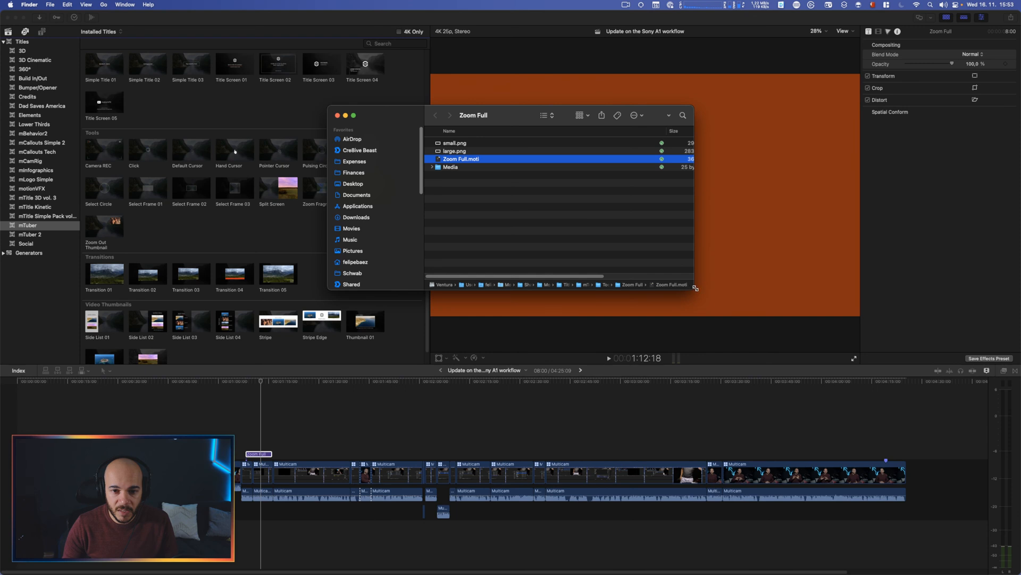
Enlarge the Finder window, go up from Zoom Full through Tools and mTuber to Titles, then close it.
{"action": "left_click_drag", "start_coordinate": [690, 288], "coordinate": [783, 342]}
{"action": "left_click", "coordinate": [467, 115], "text": "super"}
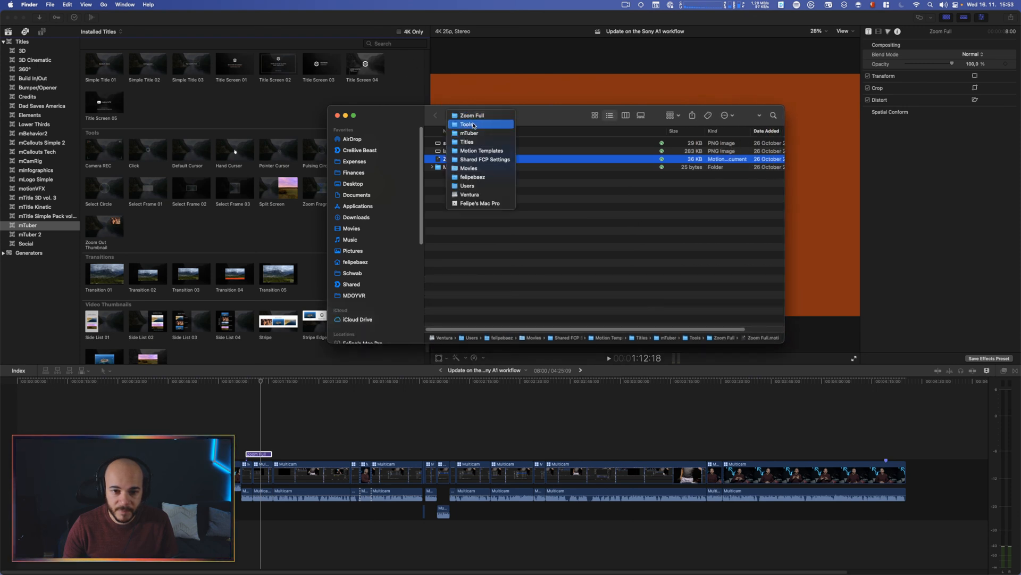
{"action": "left_click", "coordinate": [474, 124]}
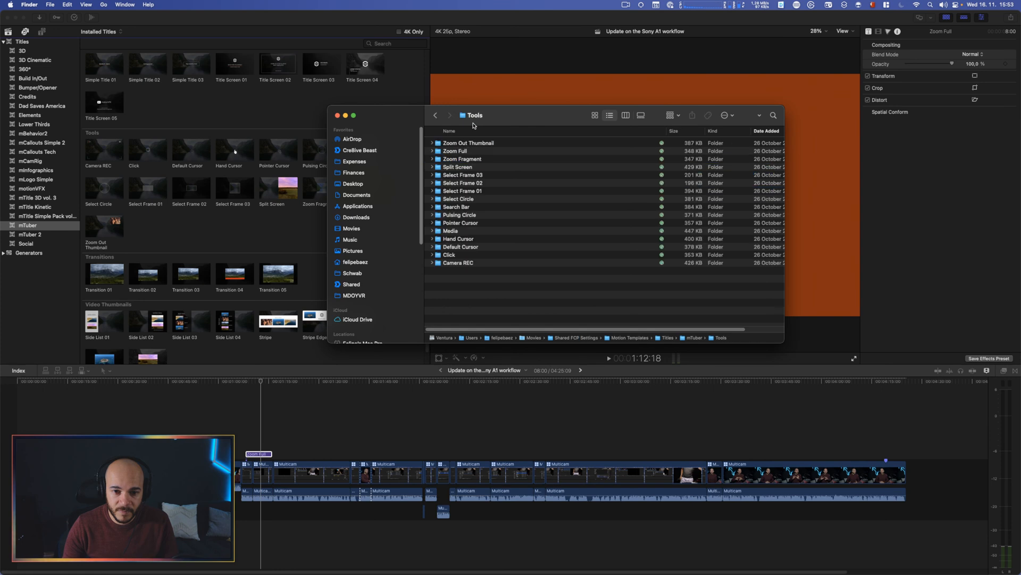
{"action": "left_click", "coordinate": [474, 120], "text": "super"}
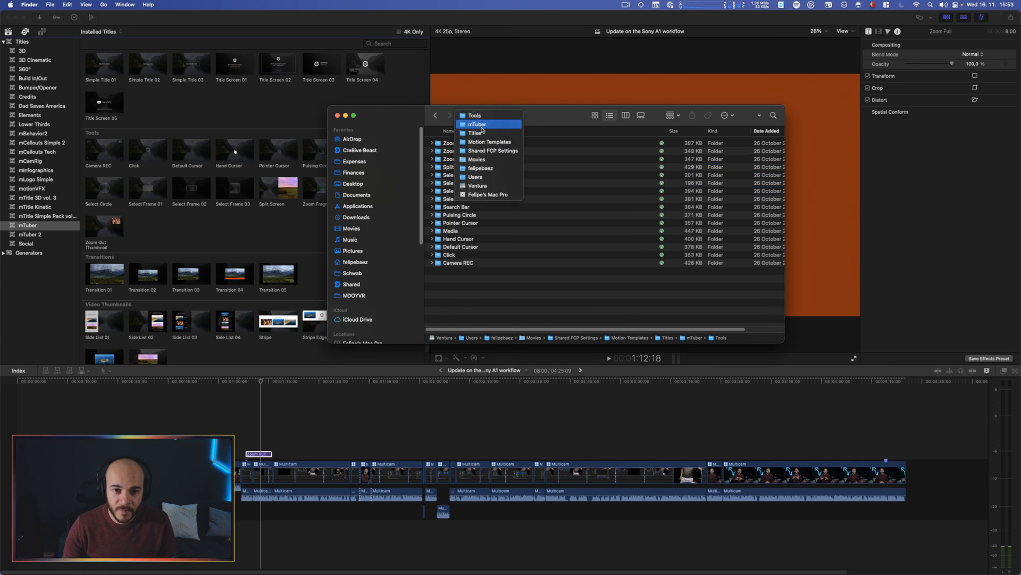
{"action": "left_click", "coordinate": [485, 125]}
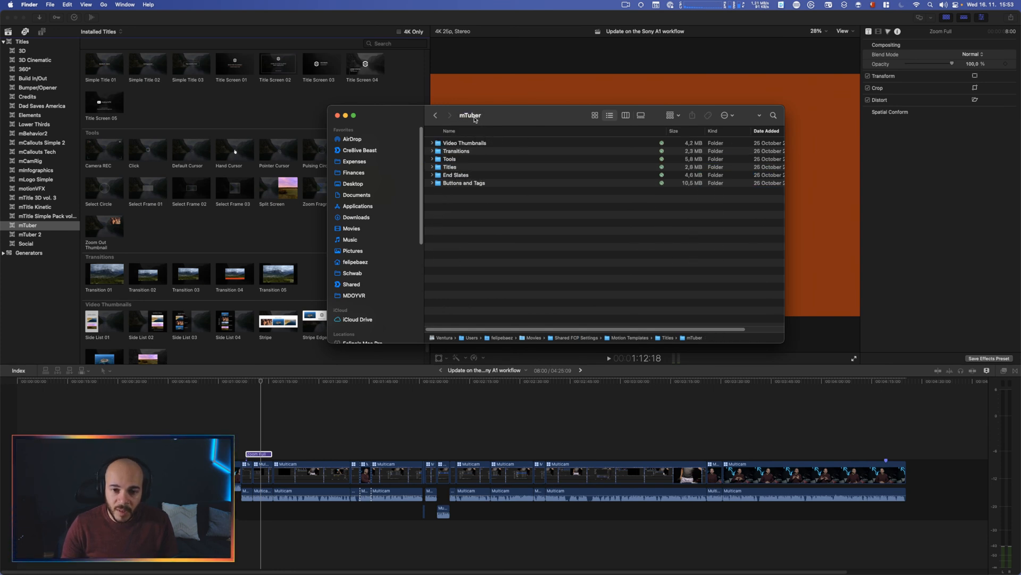
{"action": "left_click", "coordinate": [462, 118], "text": "super"}
{"action": "left_click", "coordinate": [473, 125]}
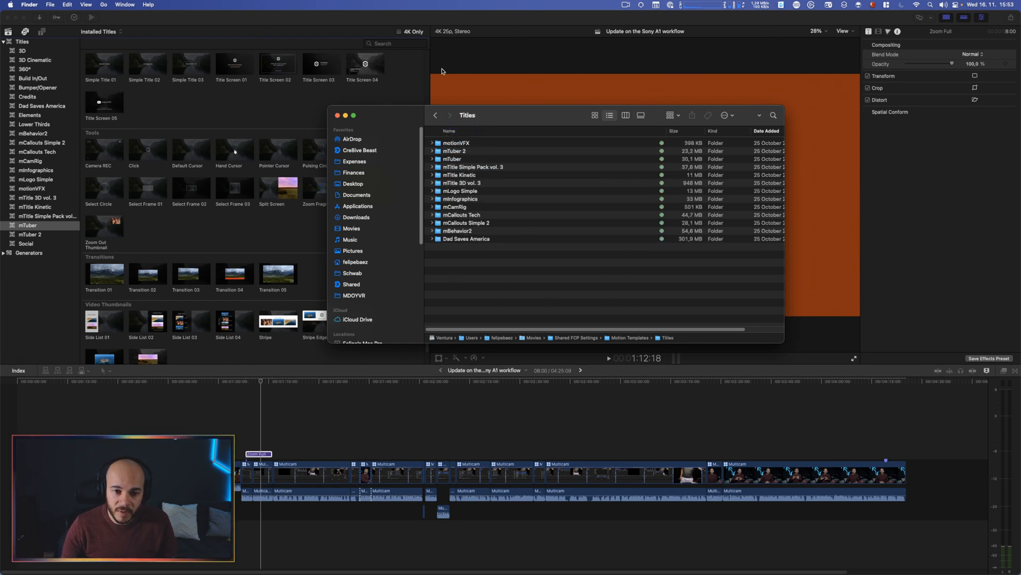
{"action": "key", "text": "super+w"}
Bring Final Cut Pro to the front and hide it with Command-H.
{"action": "left_click", "coordinate": [588, 20]}
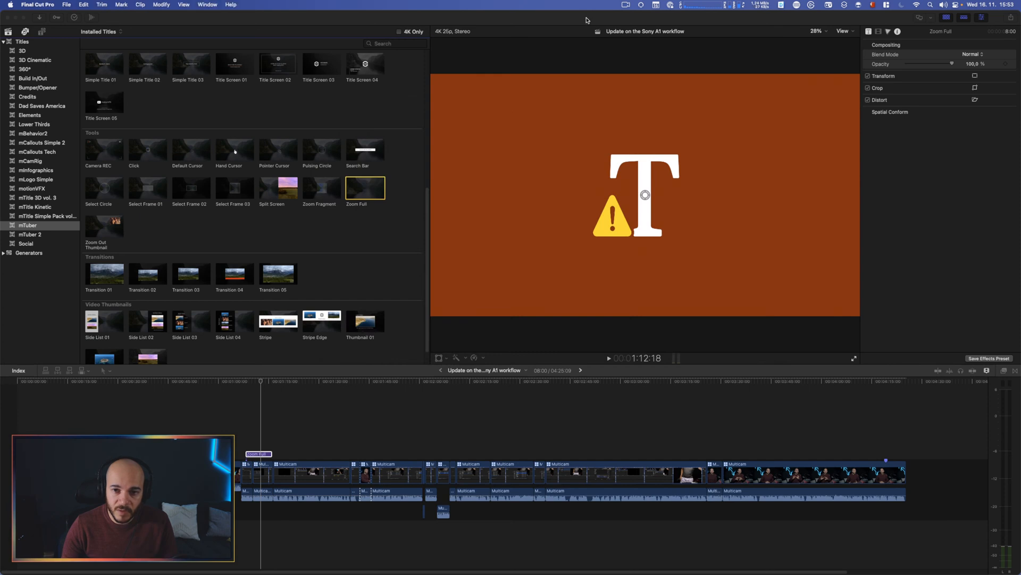
{"action": "key", "text": "super+h"}
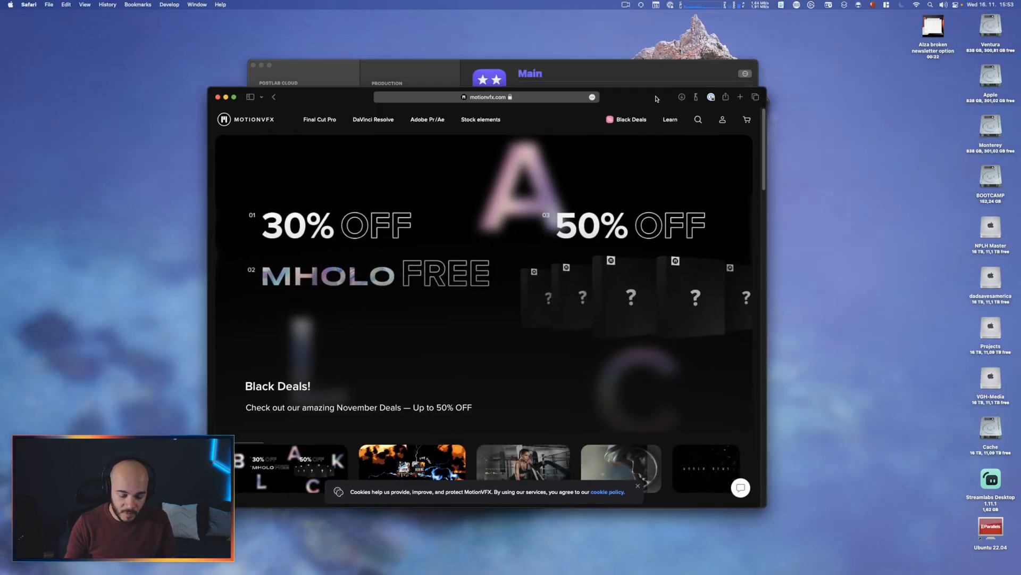
Download mInstaller for Mac from the MotionVFX mInstaller page.
{"action": "key", "text": "super+space"}
{"action": "type", "text": "mins"}
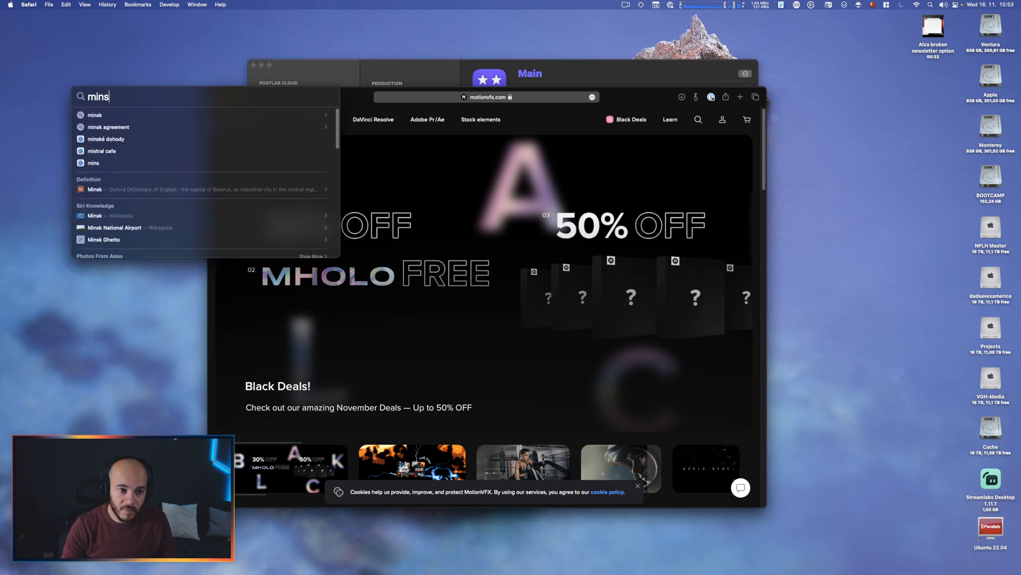
{"action": "key", "text": "Escape"}
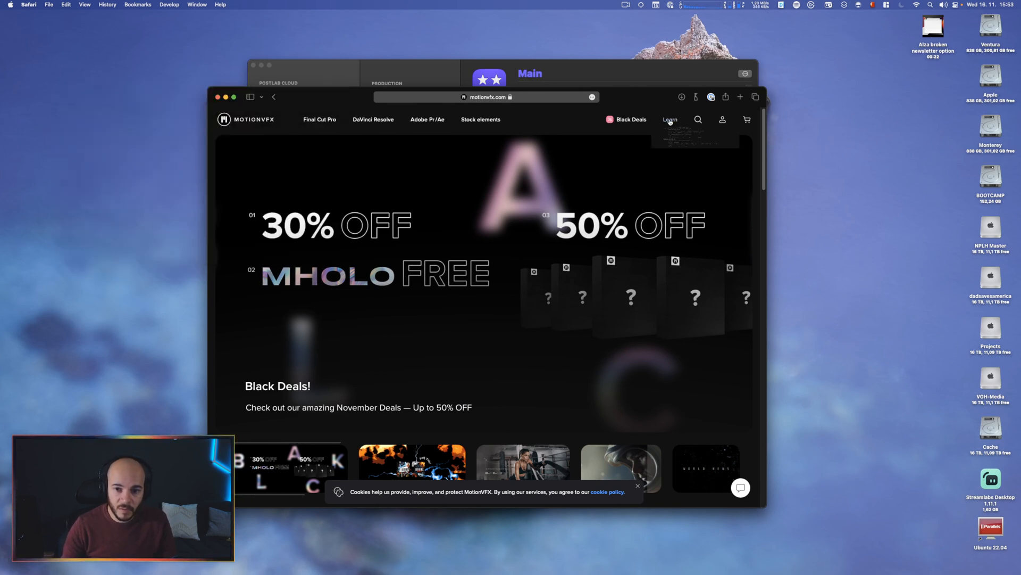
{"action": "scroll", "coordinate": [478, 181], "scroll_direction": "down", "scroll_amount": 20}
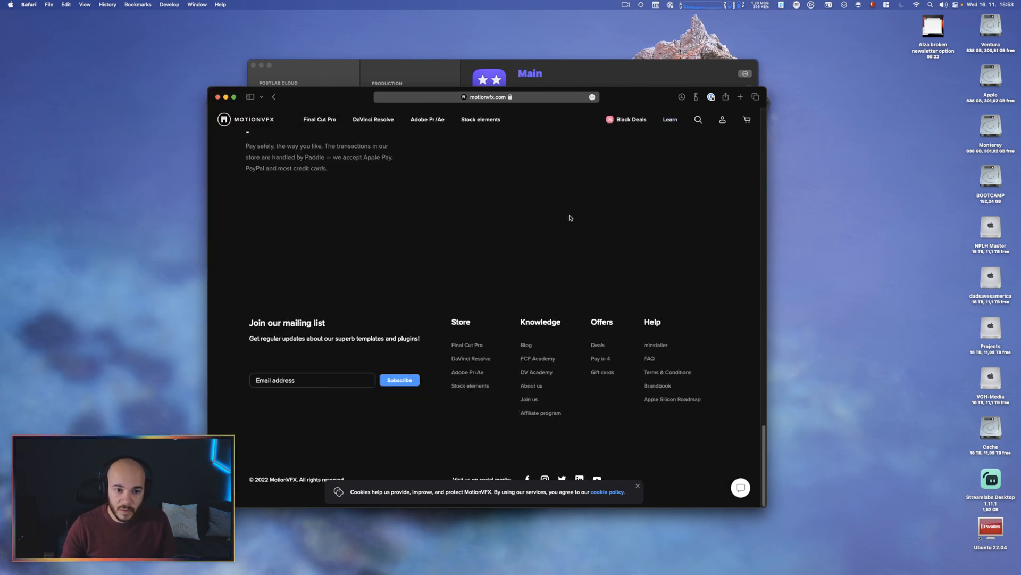
{"action": "left_click", "coordinate": [661, 345]}
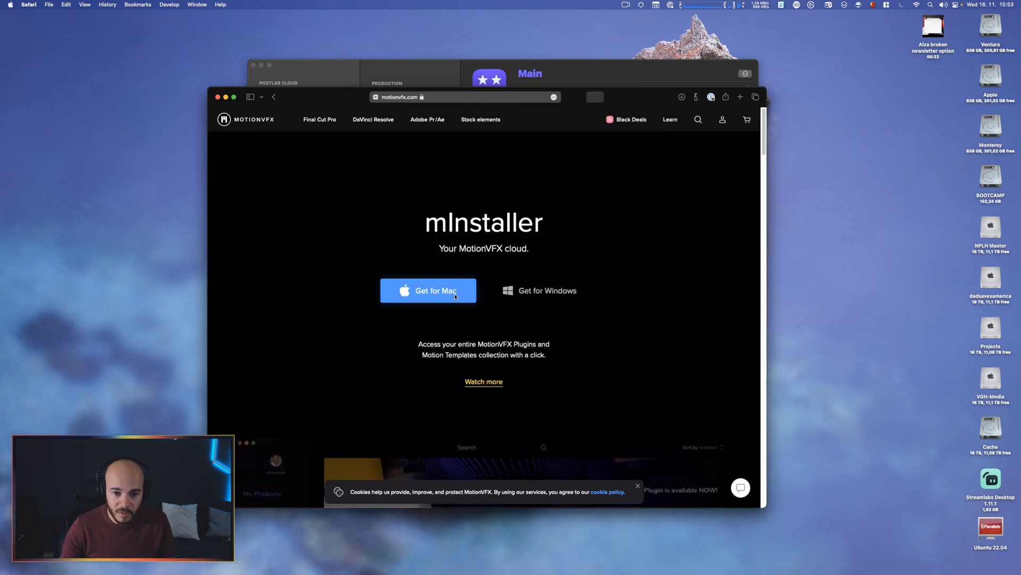
{"action": "left_click", "coordinate": [419, 290]}
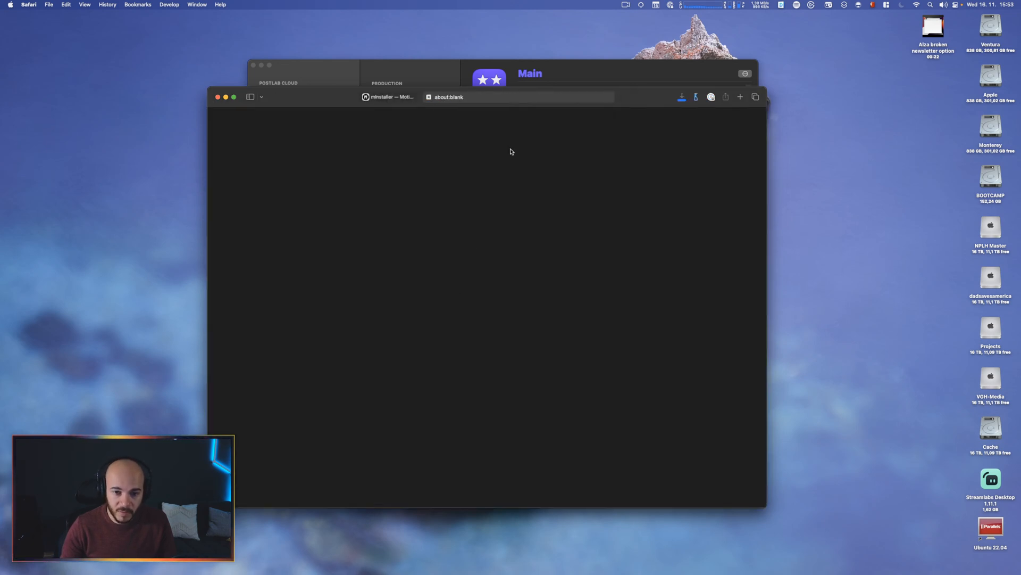
Open minstaller.dmg from Safari's downloads and close the MotionVFX browser window.
{"action": "left_click", "coordinate": [682, 97]}
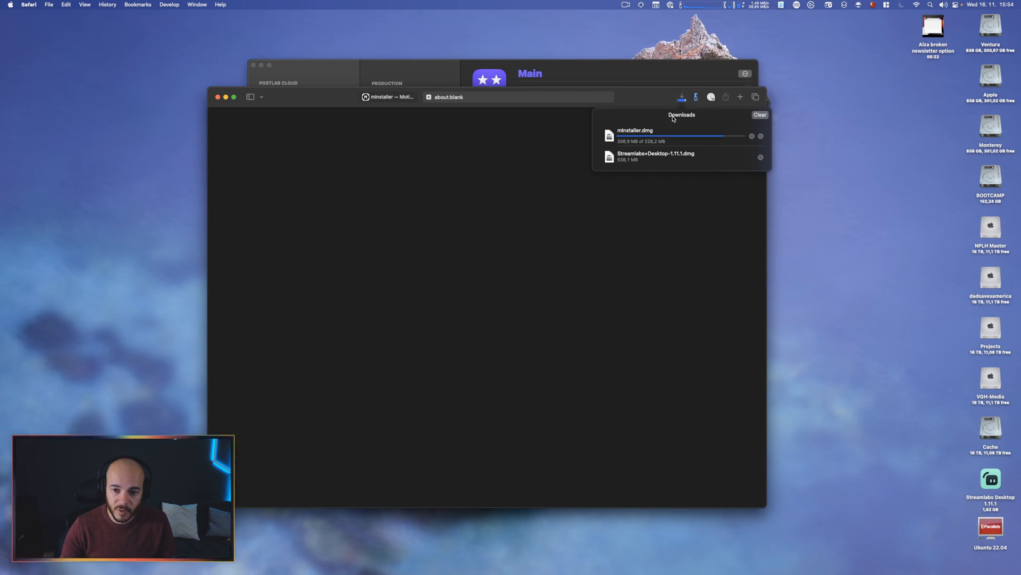
{"action": "left_click", "coordinate": [612, 141]}
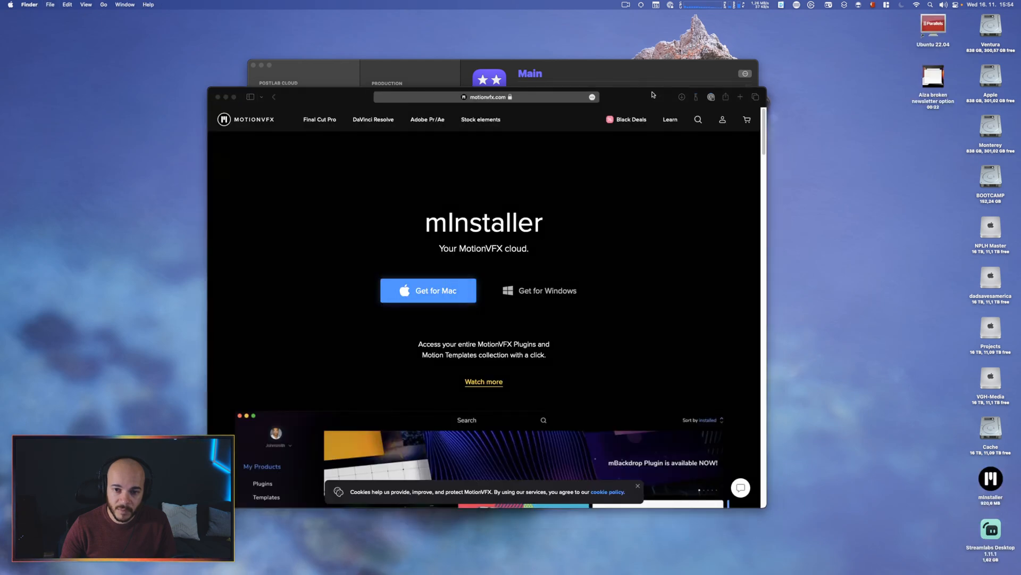
{"action": "left_click", "coordinate": [650, 97]}
{"action": "key", "text": "super+w"}
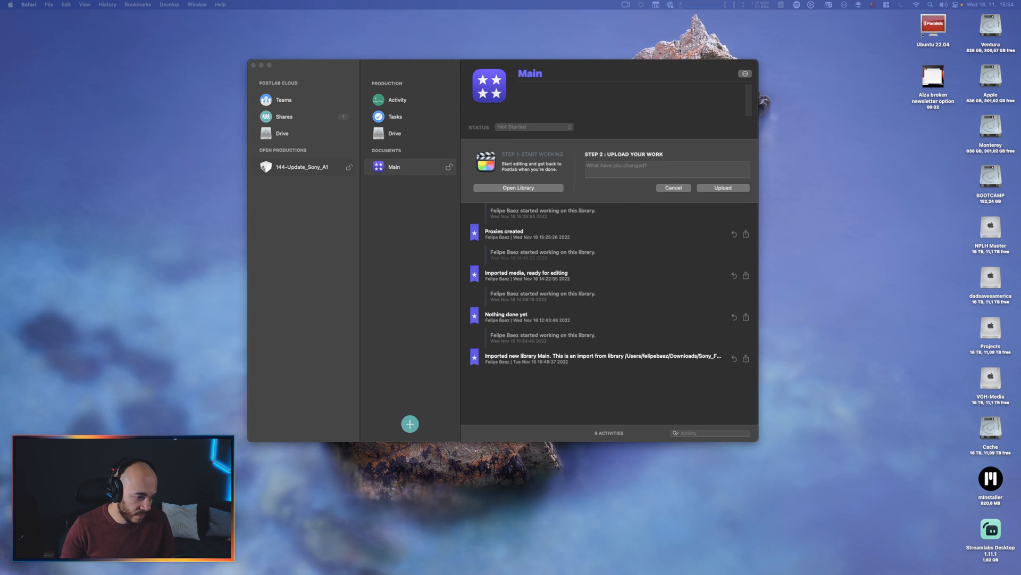
Open a new Finder window showing the Applications folder sorted by name.
{"action": "left_click", "coordinate": [219, 286]}
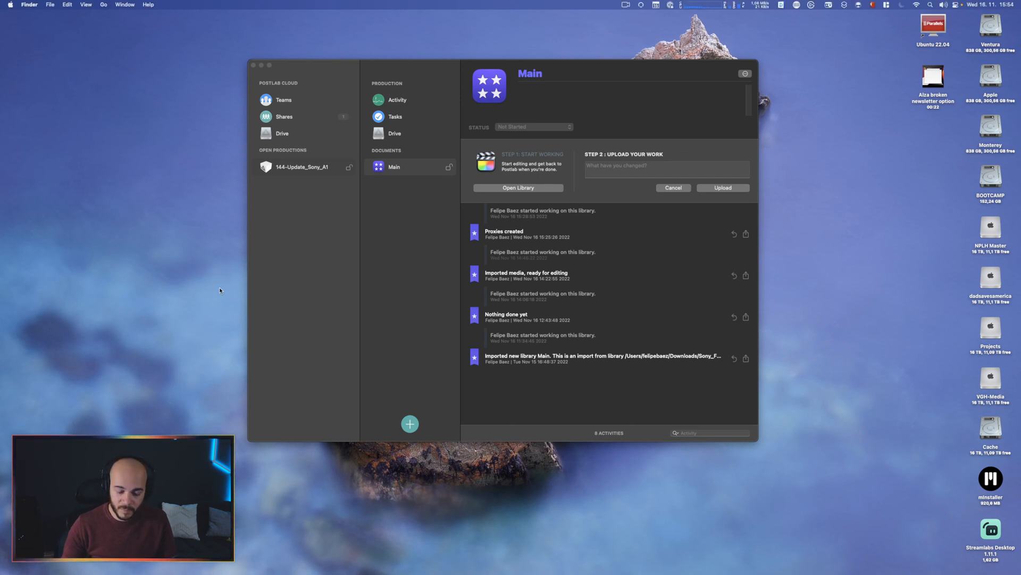
{"action": "key", "text": "super+space"}
{"action": "type", "text": "mins"}
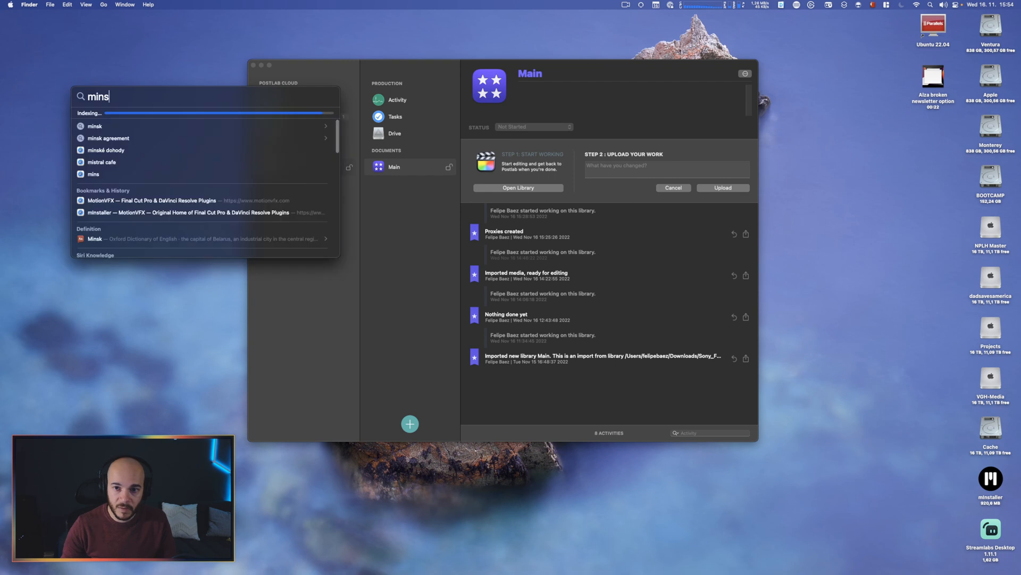
{"action": "key", "text": "Escape"}
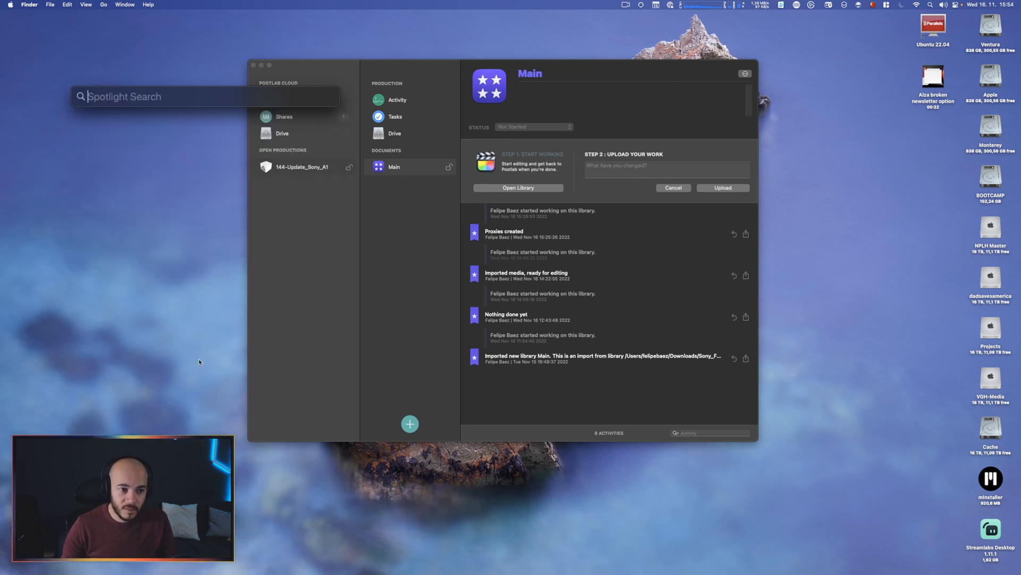
{"action": "key", "text": "Escape"}
{"action": "key", "text": "super+n"}
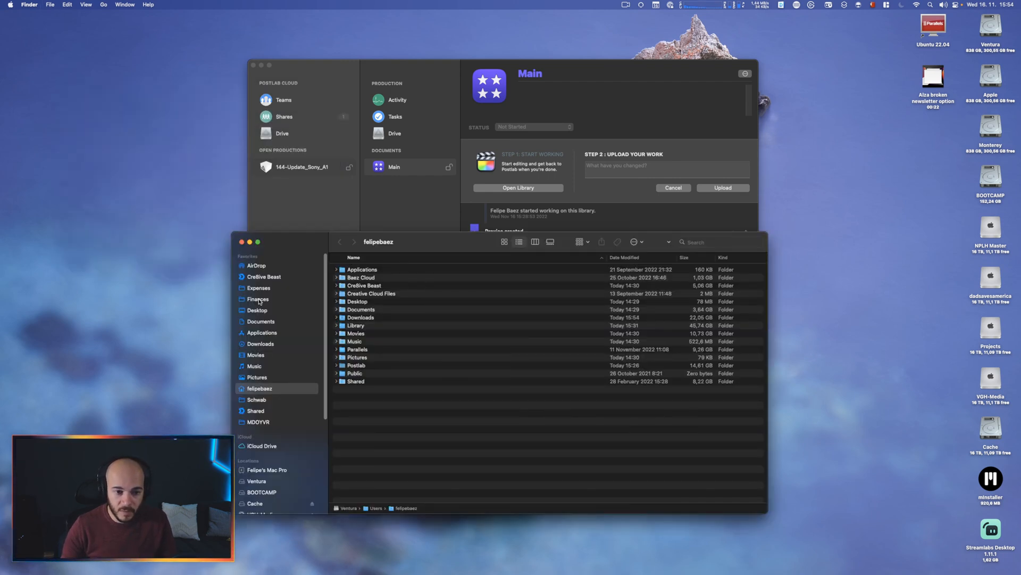
{"action": "left_click", "coordinate": [263, 333]}
{"action": "left_click", "coordinate": [407, 338]}
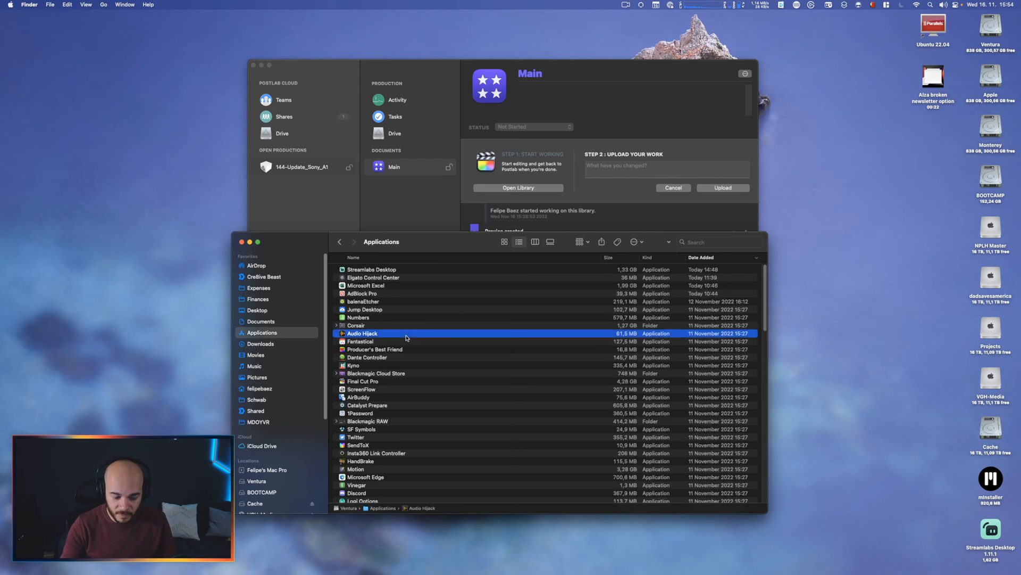
{"action": "type", "text": "mi"}
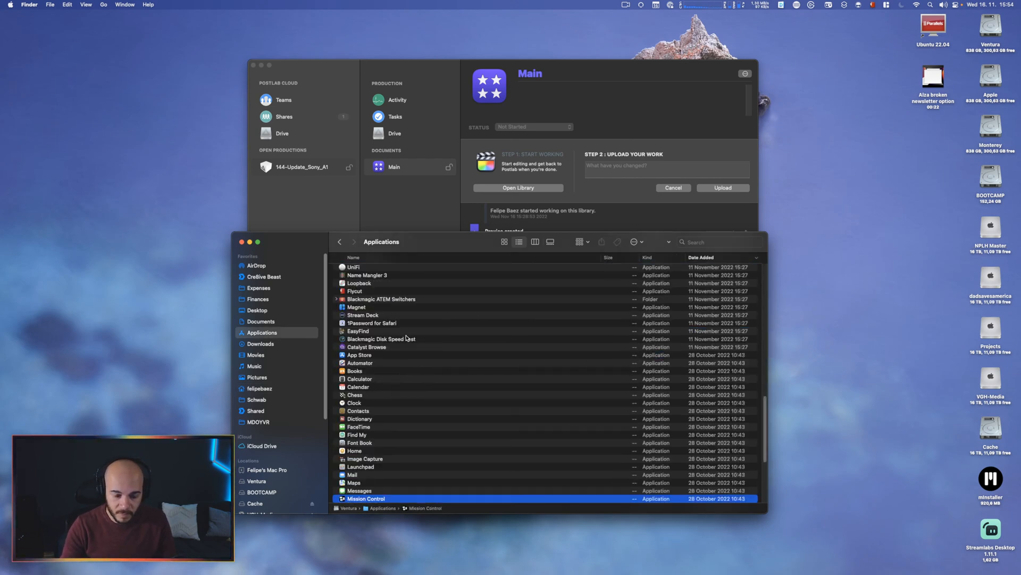
{"action": "left_click", "coordinate": [440, 257]}
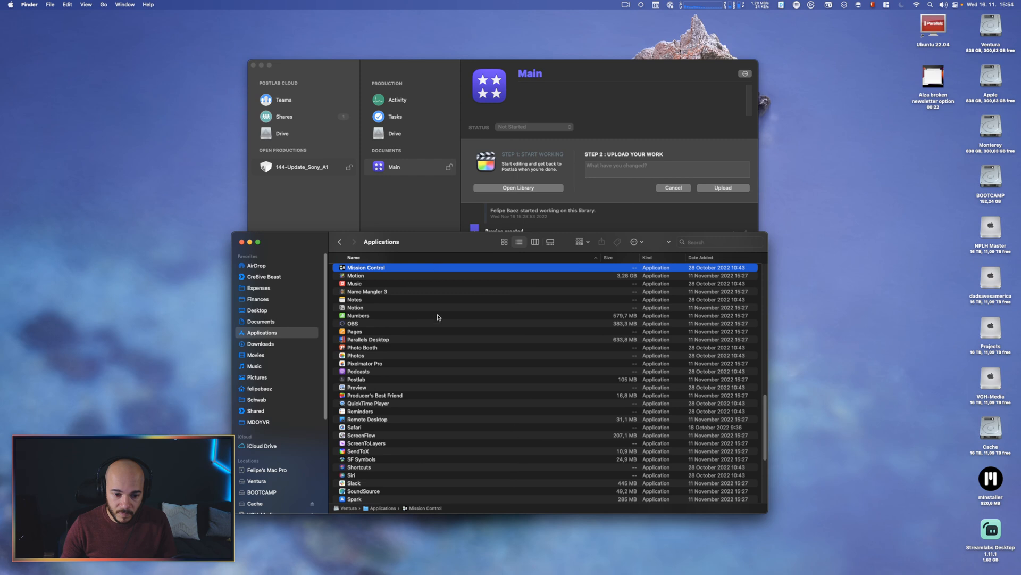
{"action": "scroll", "coordinate": [426, 326], "scroll_direction": "up", "scroll_amount": 5}
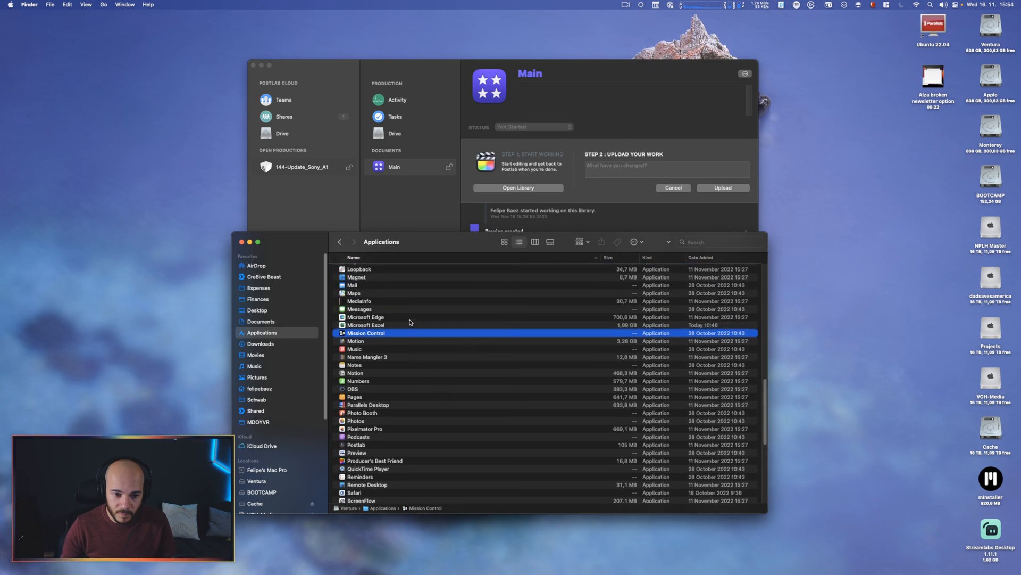
{"action": "scroll", "coordinate": [410, 322], "scroll_direction": "up", "scroll_amount": 5}
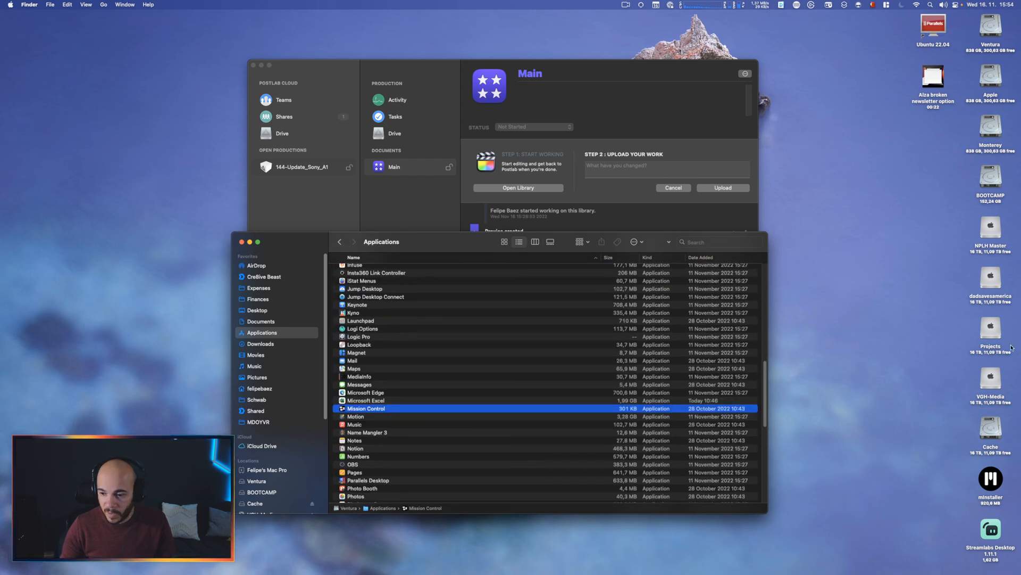
Copy mInstaller from its disk into Applications, eject the disk and close the window.
{"action": "double_click", "coordinate": [999, 472]}
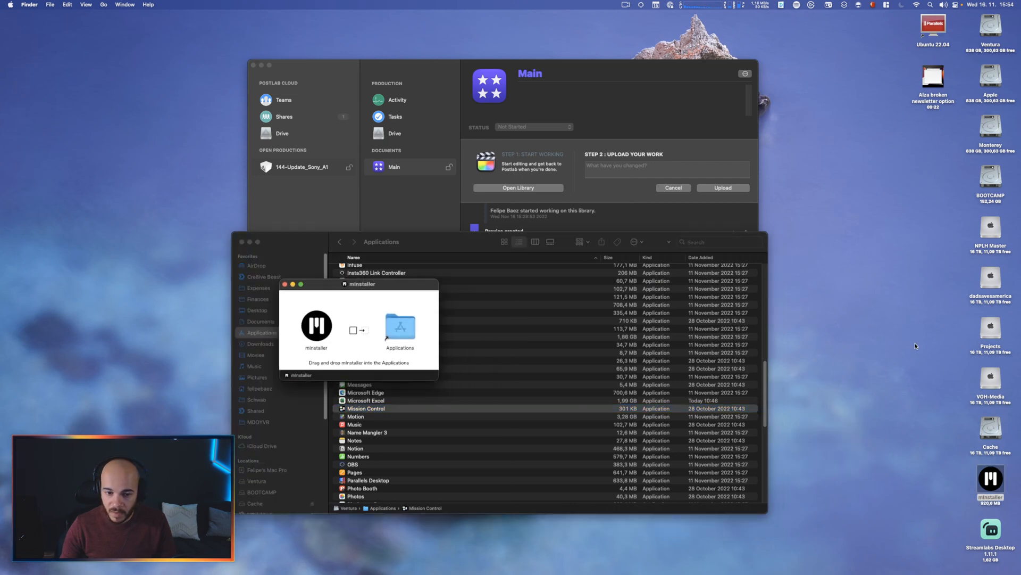
{"action": "left_click_drag", "start_coordinate": [317, 326], "coordinate": [645, 468]}
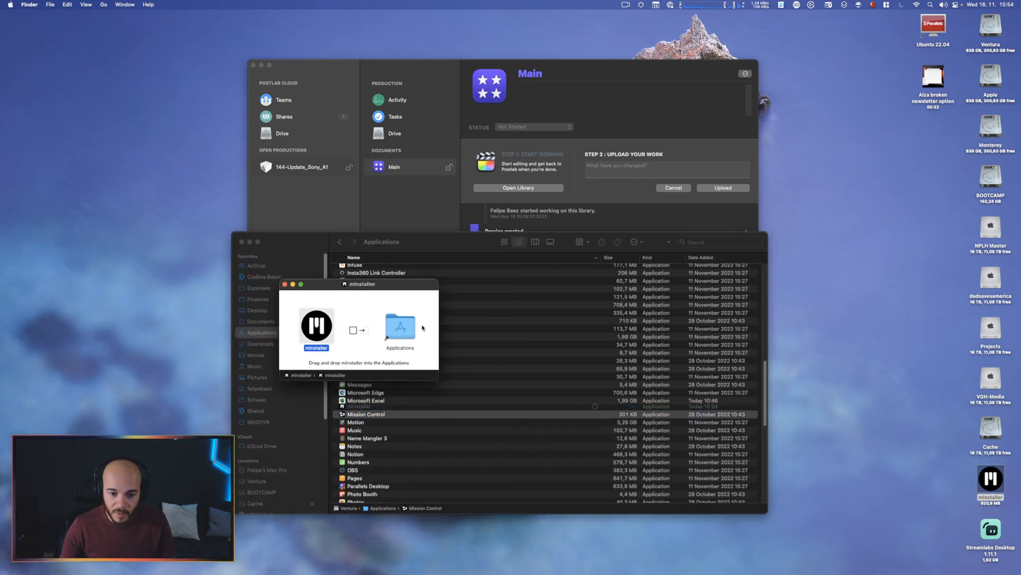
{"action": "key", "text": "cmd+w"}
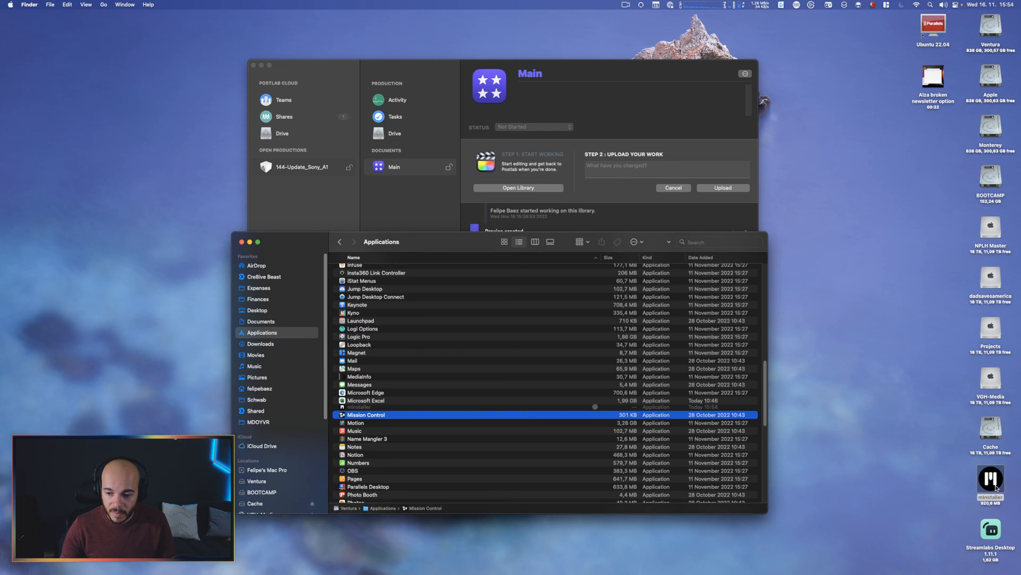
{"action": "left_click", "coordinate": [990, 480]}
{"action": "key", "text": "super+e"}
{"action": "left_click", "coordinate": [419, 413]}
{"action": "left_click", "coordinate": [419, 407]}
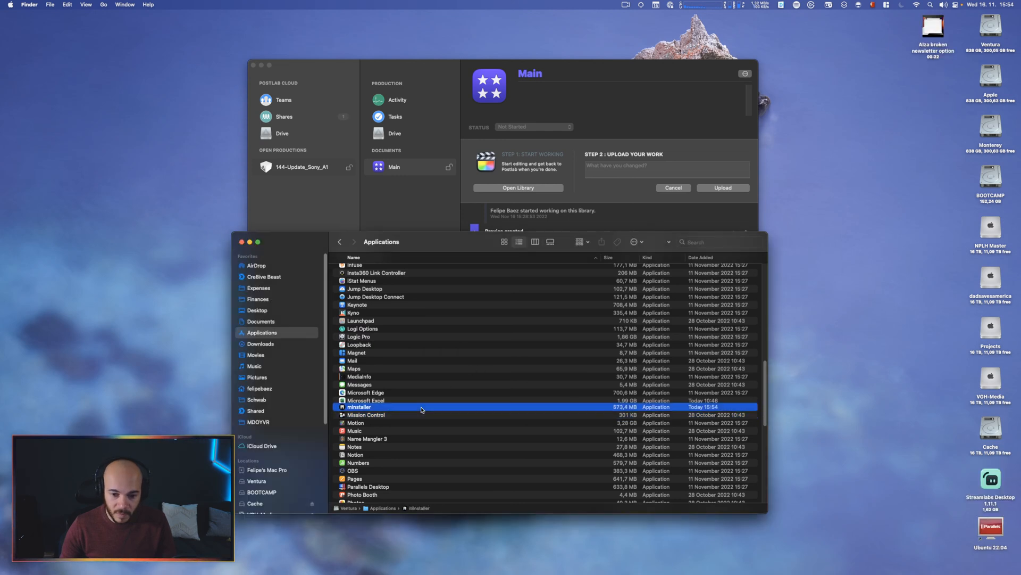
{"action": "left_click", "coordinate": [241, 243]}
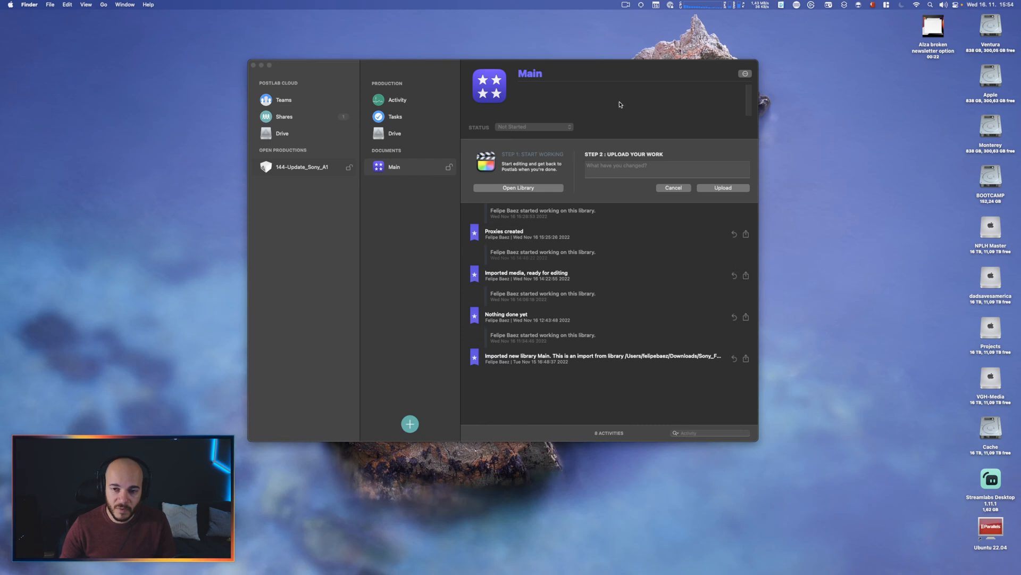
Open mInstaller, sign in to the MotionVFX account and accept the software license agreement.
{"action": "left_click", "coordinate": [533, 217]}
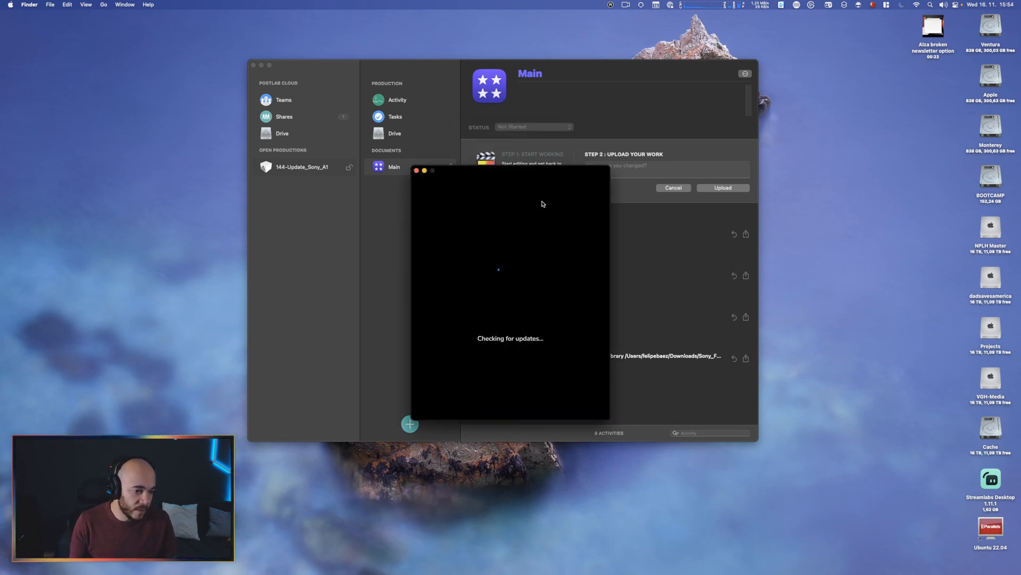
{"action": "left_click", "coordinate": [538, 296]}
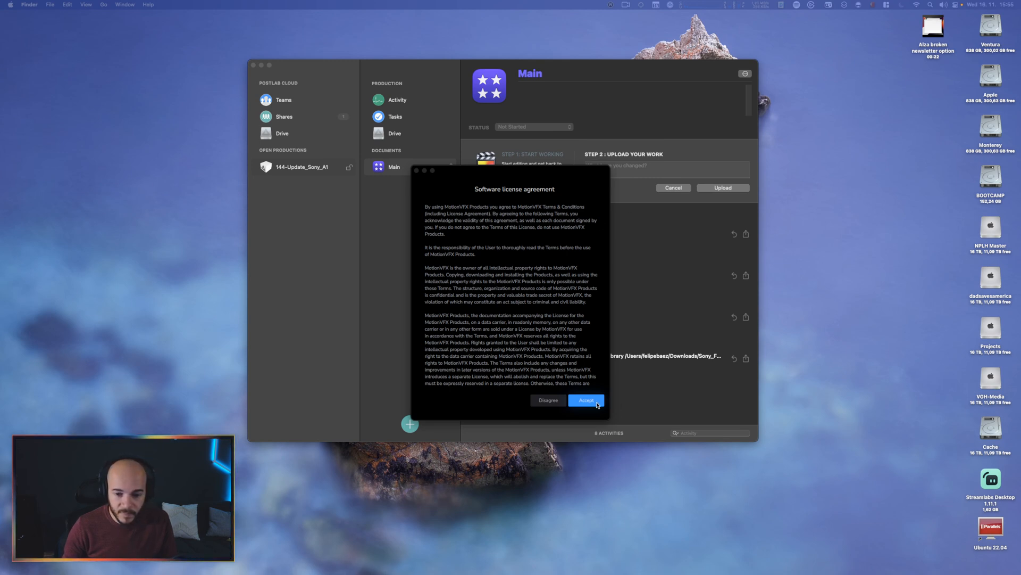
{"action": "left_click", "coordinate": [597, 405]}
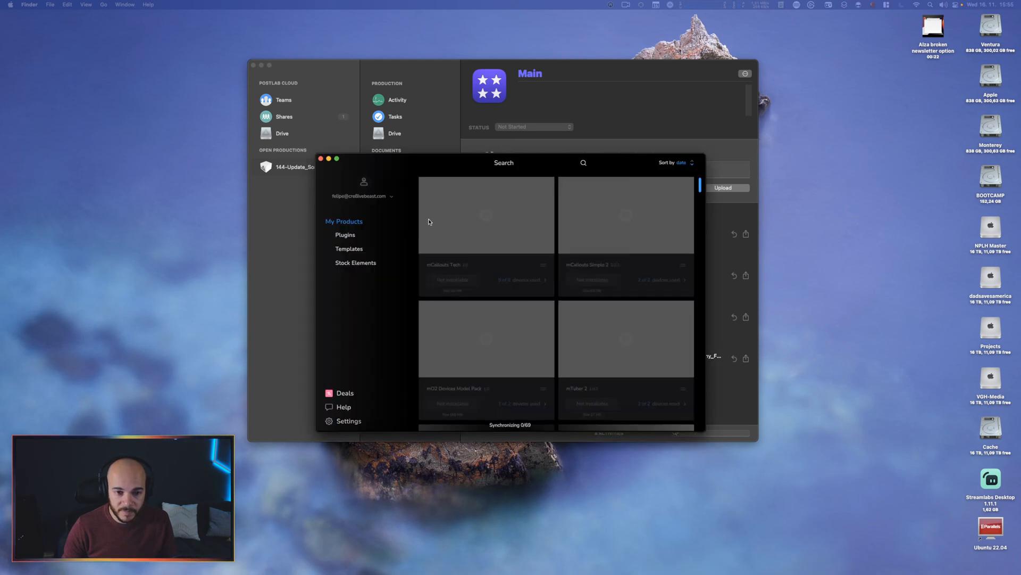
Filter mInstaller to Plugins and queue a Reinstall (Repair) of mTuber.
{"action": "left_click", "coordinate": [358, 238]}
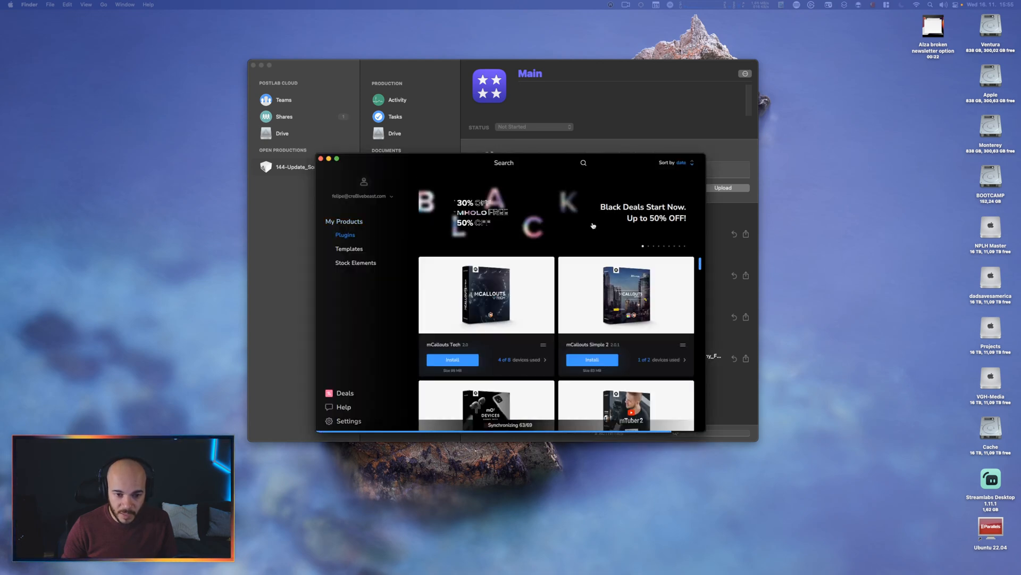
{"action": "scroll", "coordinate": [668, 294], "scroll_direction": "down", "scroll_amount": 10}
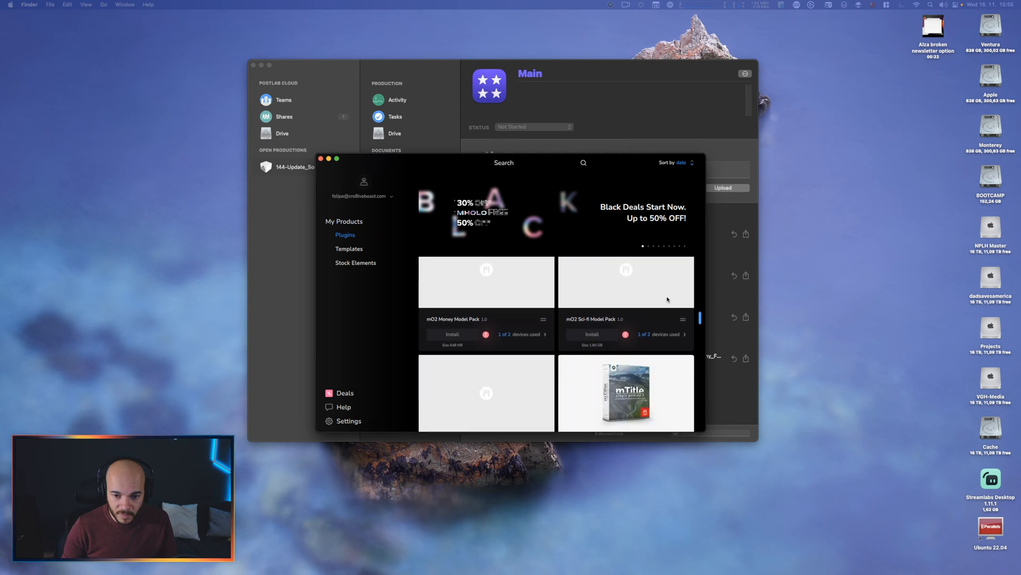
{"action": "scroll", "coordinate": [668, 294], "scroll_direction": "down", "scroll_amount": 10}
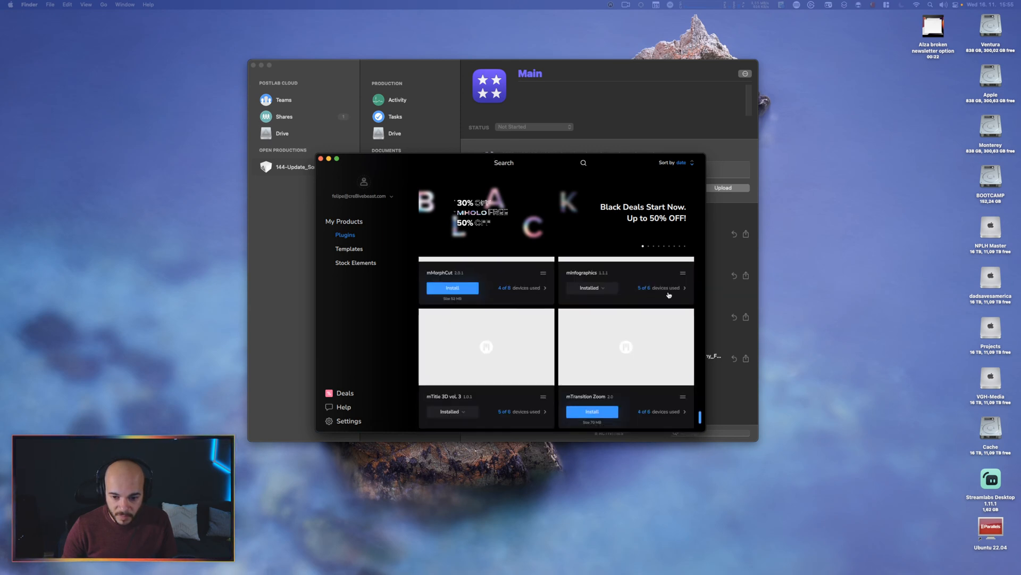
{"action": "scroll", "coordinate": [668, 295], "scroll_direction": "up", "scroll_amount": 1}
{"action": "scroll", "coordinate": [669, 295], "scroll_direction": "up", "scroll_amount": 5}
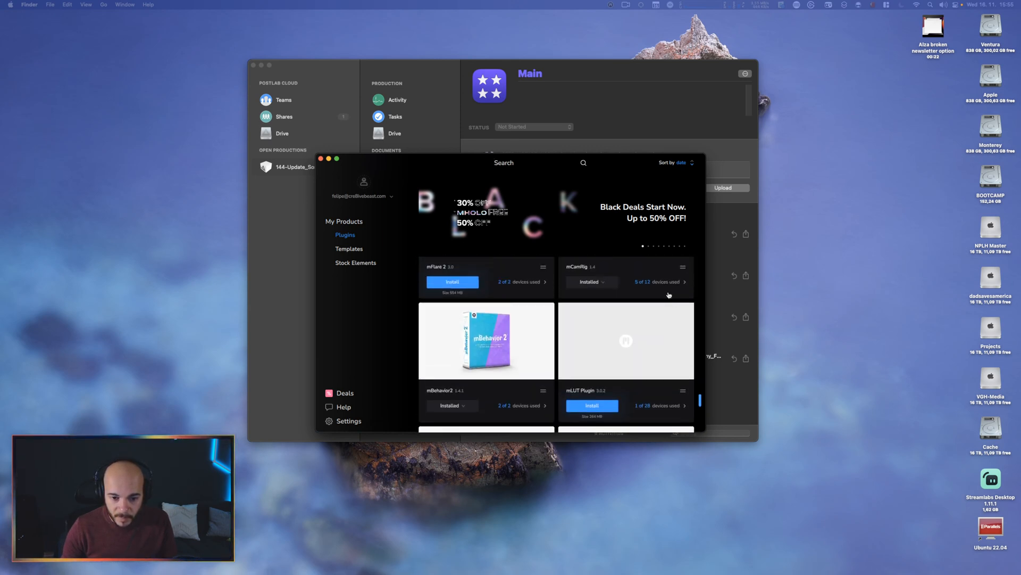
{"action": "scroll", "coordinate": [668, 294], "scroll_direction": "up", "scroll_amount": 3}
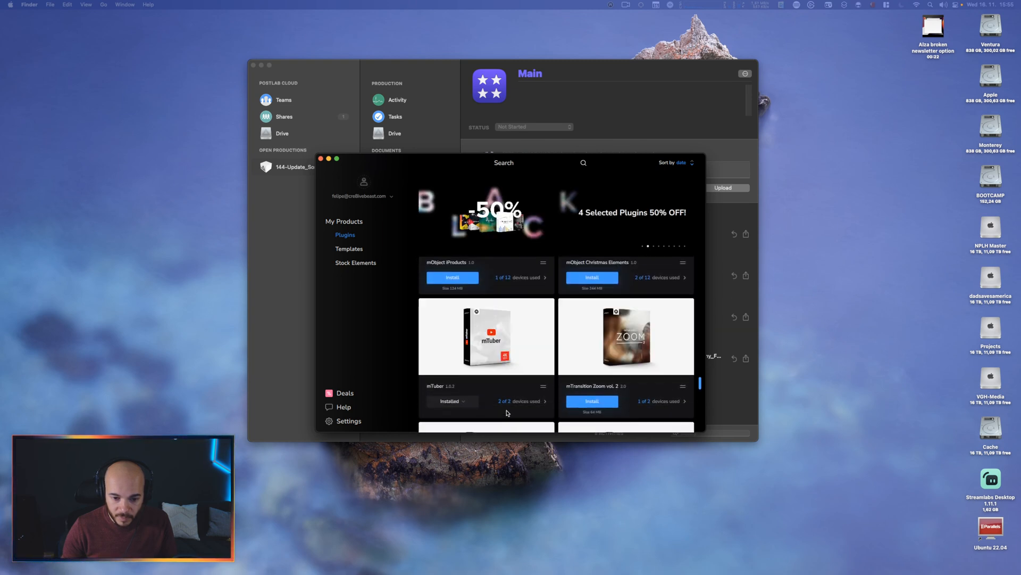
{"action": "left_click", "coordinate": [466, 404]}
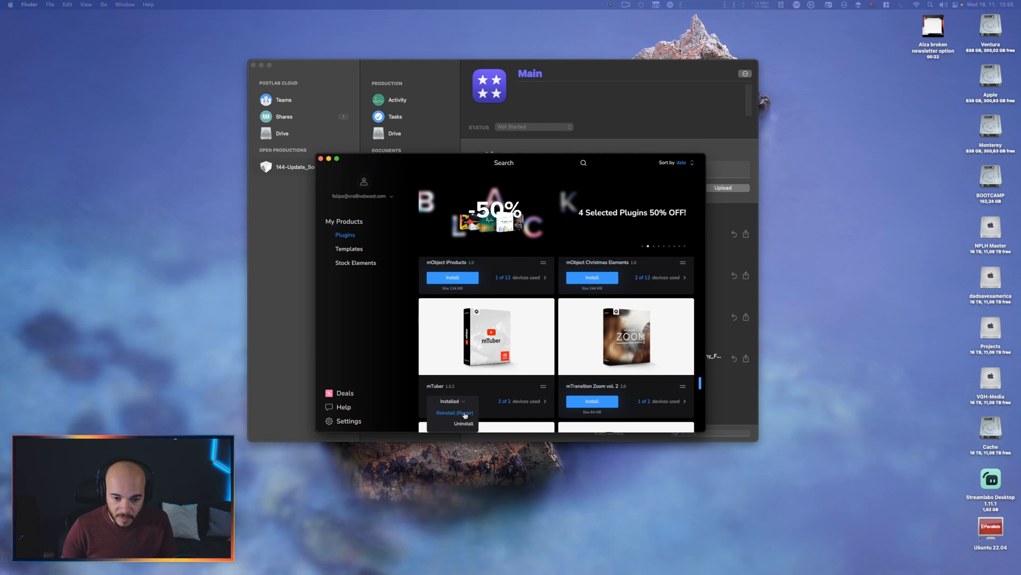
{"action": "left_click", "coordinate": [465, 413]}
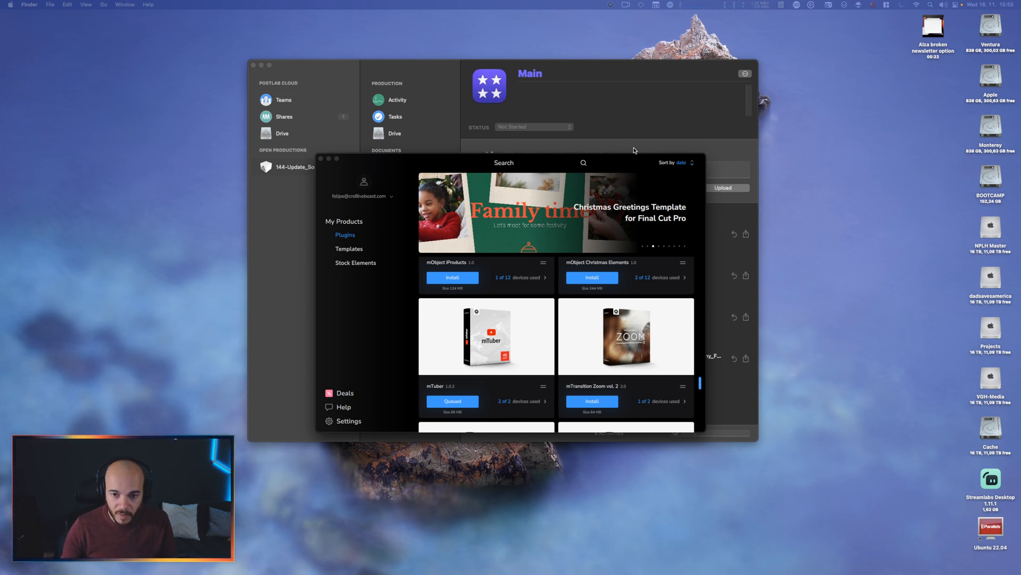
Search the library for 'mtuber', move the window higher, and bring up the quit confirmation.
{"action": "left_click", "coordinate": [504, 162]}
{"action": "type", "text": "mtuber"}
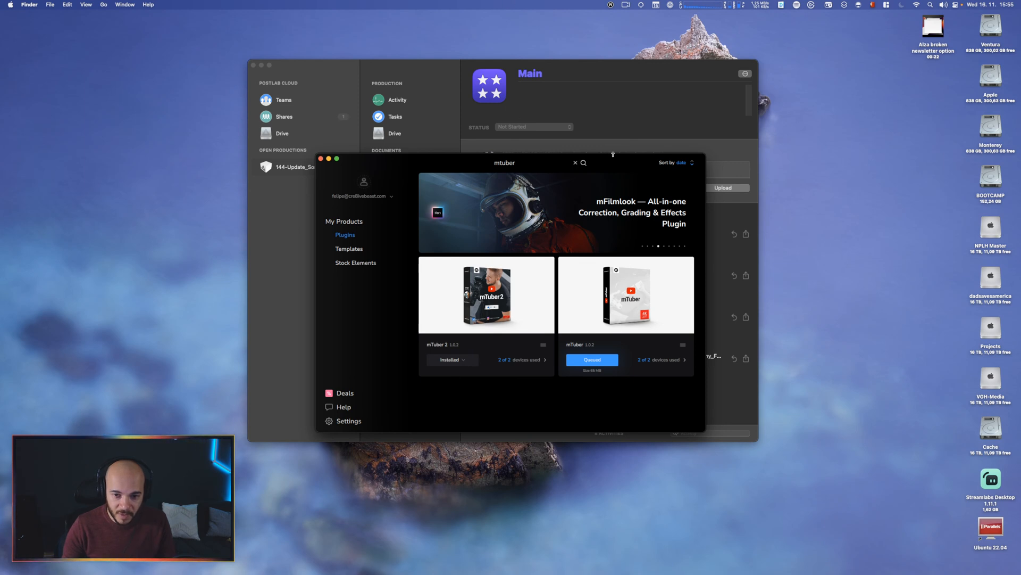
{"action": "left_click_drag", "start_coordinate": [611, 164], "coordinate": [608, 93]}
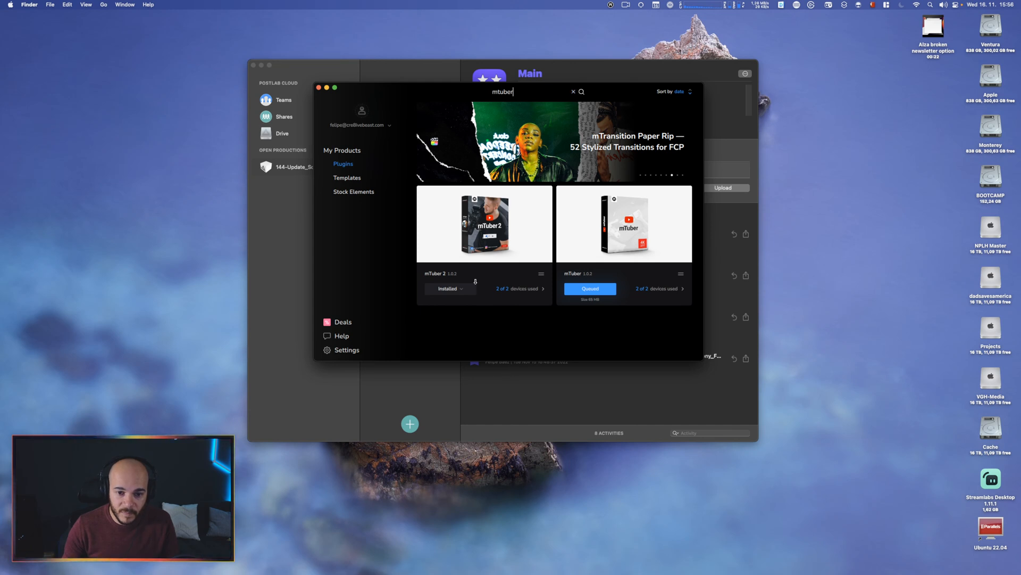
{"action": "key", "text": "super+q"}
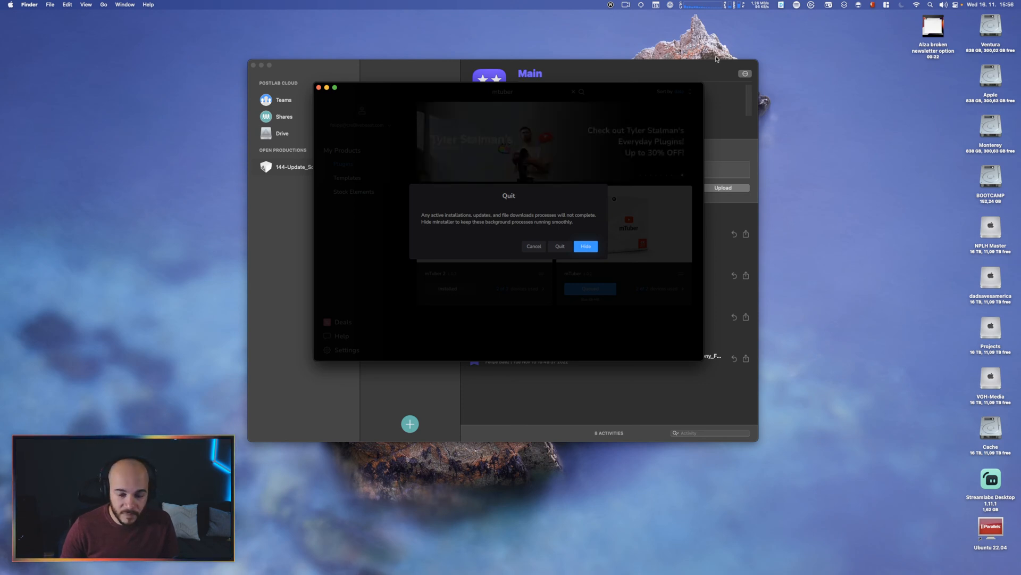
In Activity Monitor, filter for 'mins' and force-quit the minstaller process.
{"action": "key", "text": "super+space"}
{"action": "type", "text": "ac"}
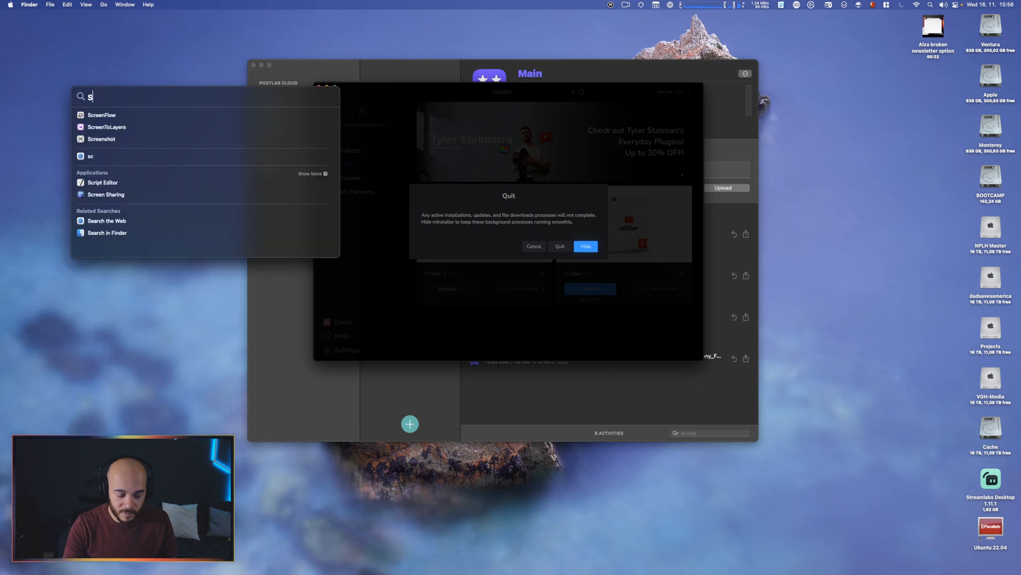
{"action": "key", "text": "Return"}
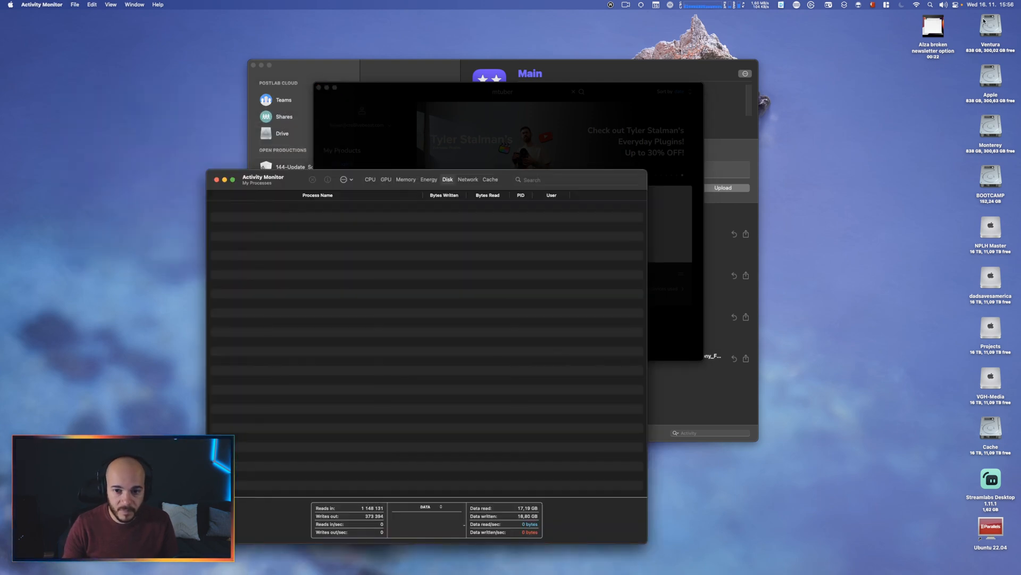
{"action": "left_click", "coordinate": [370, 179]}
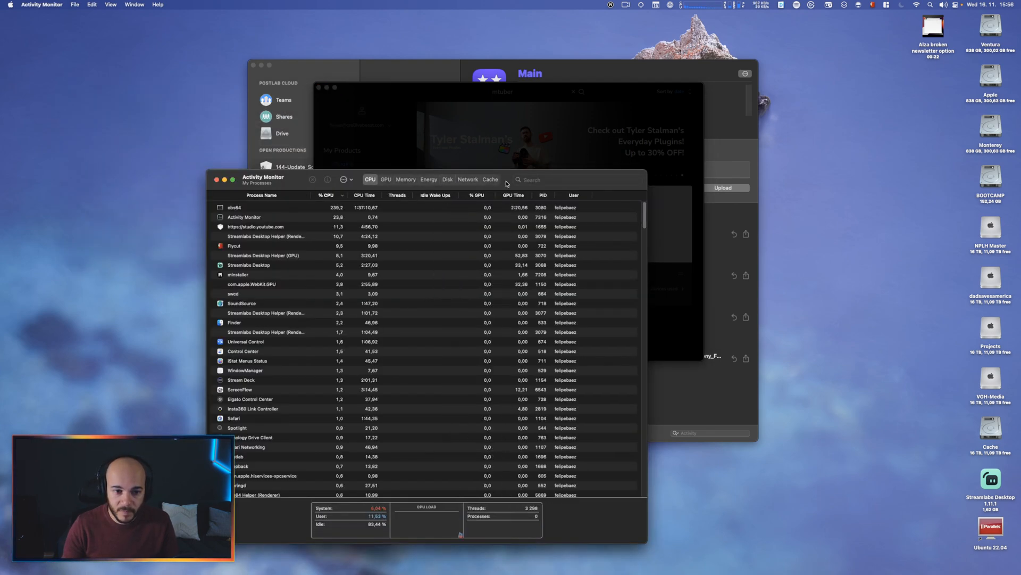
{"action": "left_click", "coordinate": [564, 180]}
{"action": "type", "text": "minsta"}
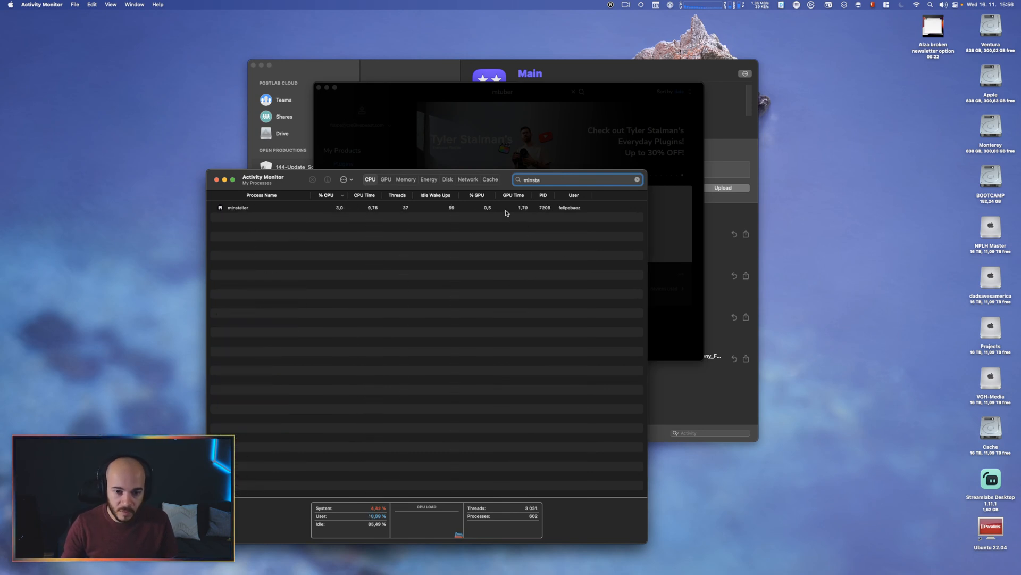
{"action": "left_click", "coordinate": [506, 211]}
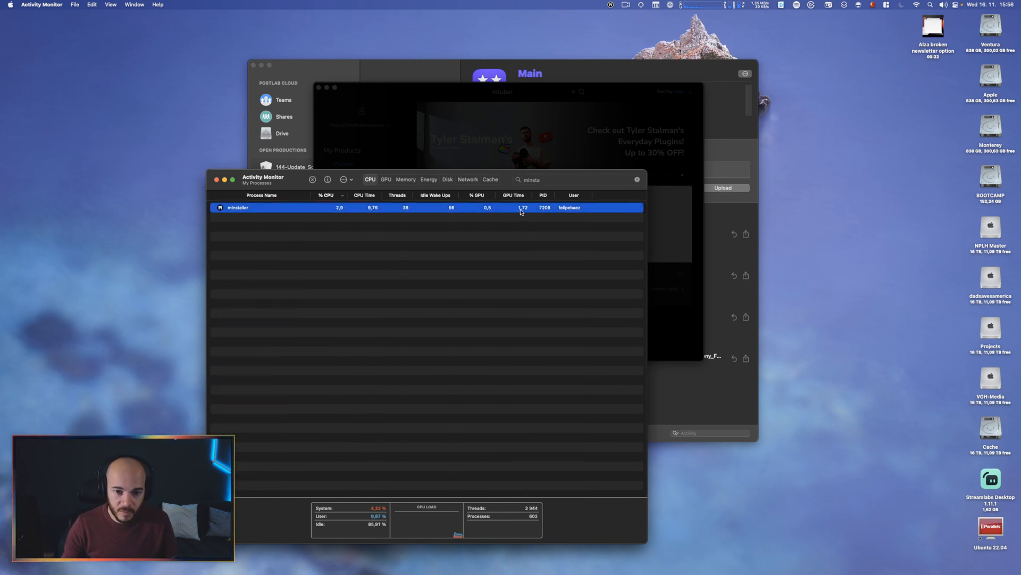
{"action": "left_click", "coordinate": [313, 180]}
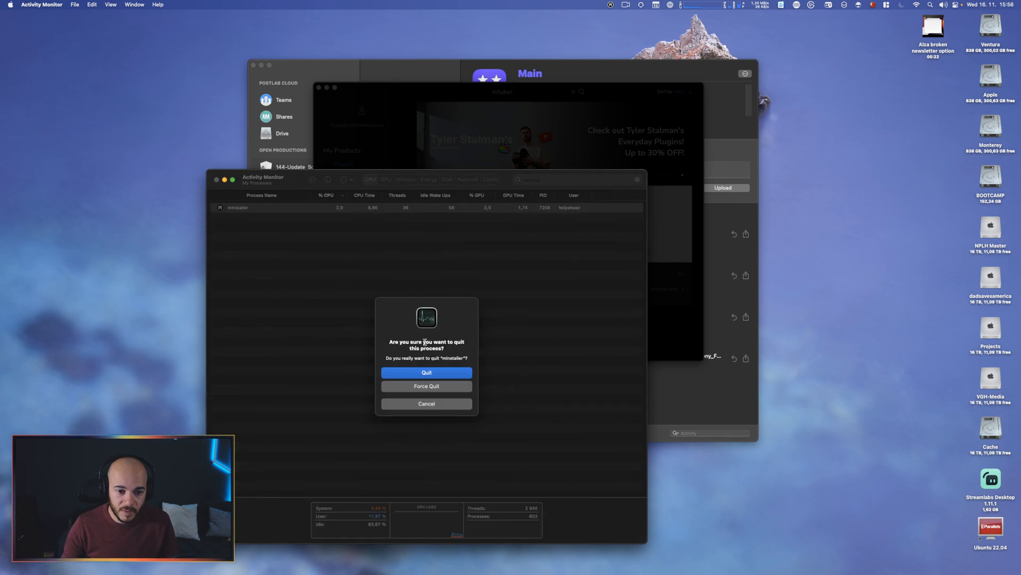
{"action": "left_click", "coordinate": [458, 388]}
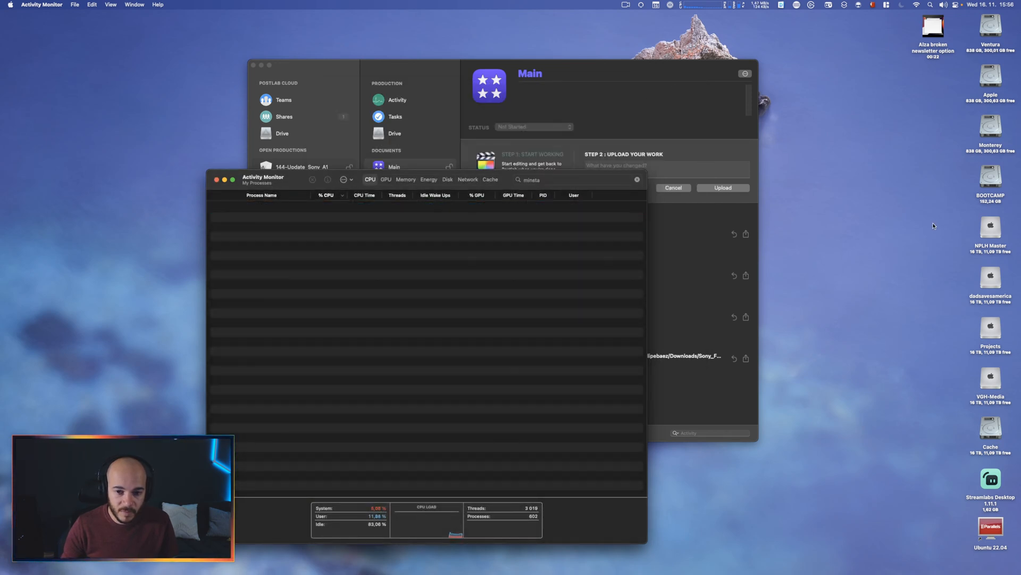
Relaunch mInstaller so its product library resynchronizes.
{"action": "left_click", "coordinate": [912, 227]}
{"action": "key", "text": "super+space"}
{"action": "type", "text": "ne"}
{"action": "key", "text": "Escape"}
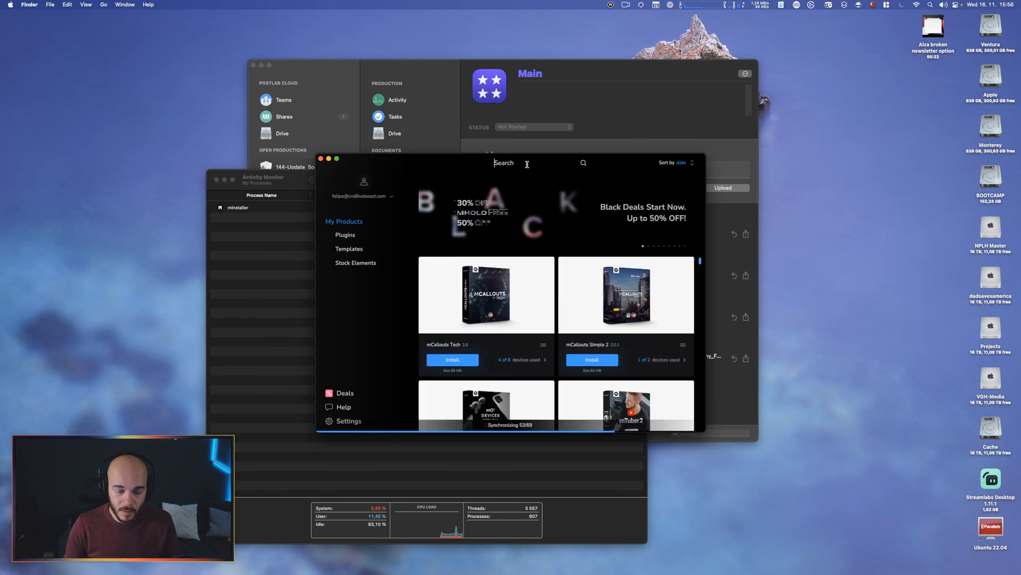
Search 'mtu' and repair-reinstall mTuber 2, authorizing the helper tool with the password.
{"action": "left_click", "coordinate": [527, 164]}
{"action": "type", "text": "mtube"}
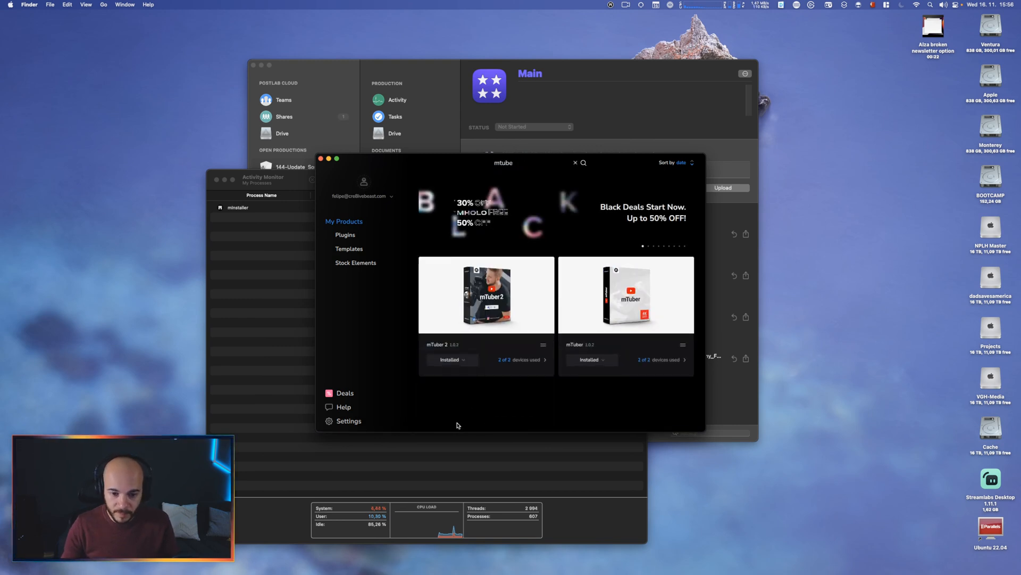
{"action": "left_click", "coordinate": [457, 360]}
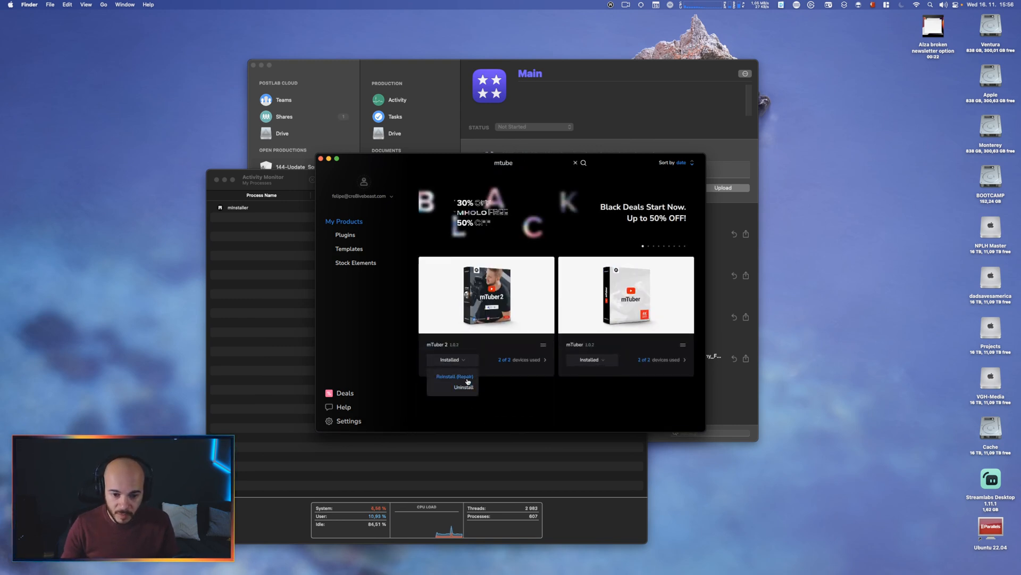
{"action": "left_click", "coordinate": [468, 381]}
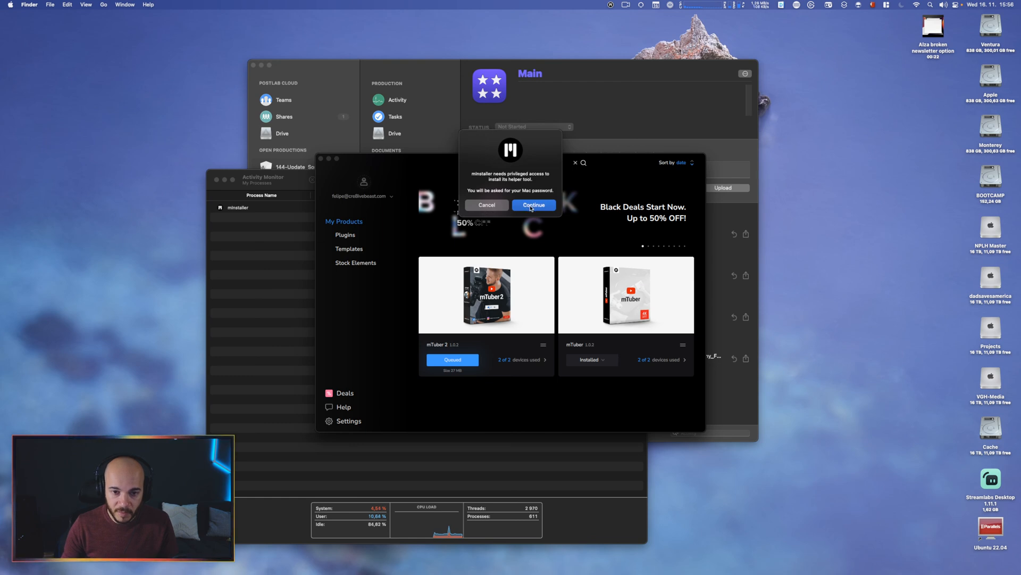
{"action": "left_click", "coordinate": [531, 206]}
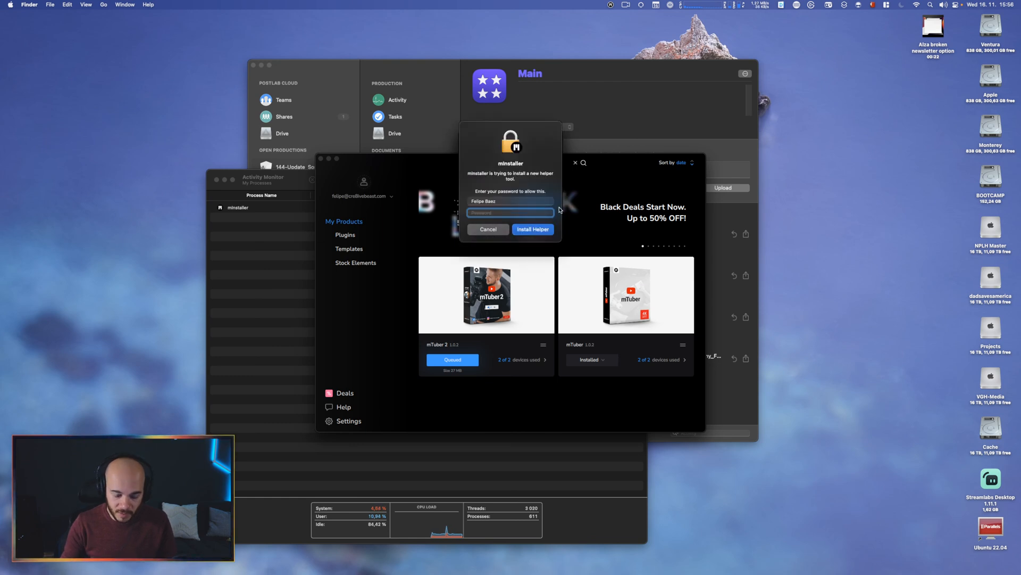
{"action": "key", "text": "Return"}
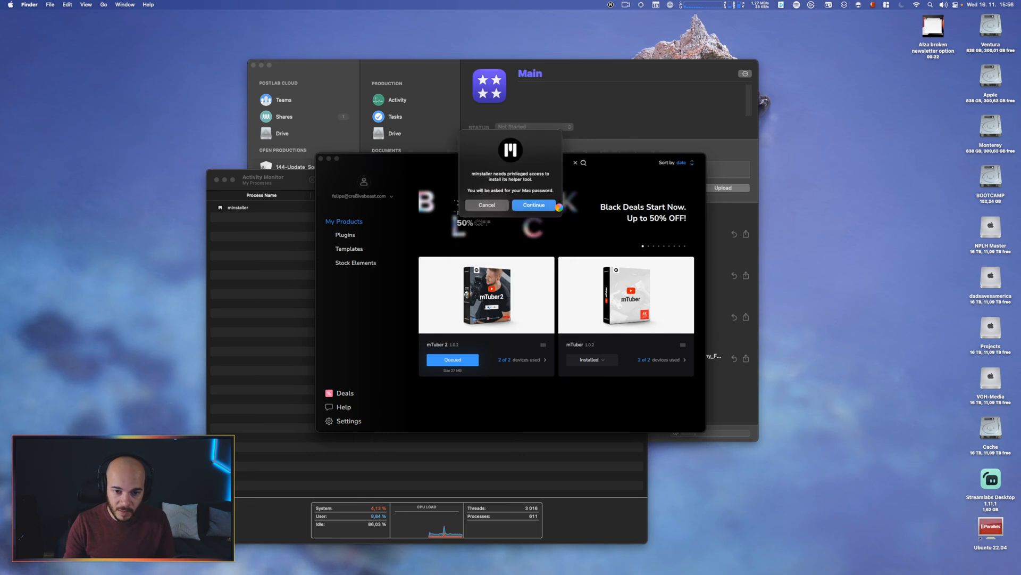
Repair-reinstall mTuber, dismiss the notification, and quit mInstaller once it finishes.
{"action": "left_click", "coordinate": [604, 361]}
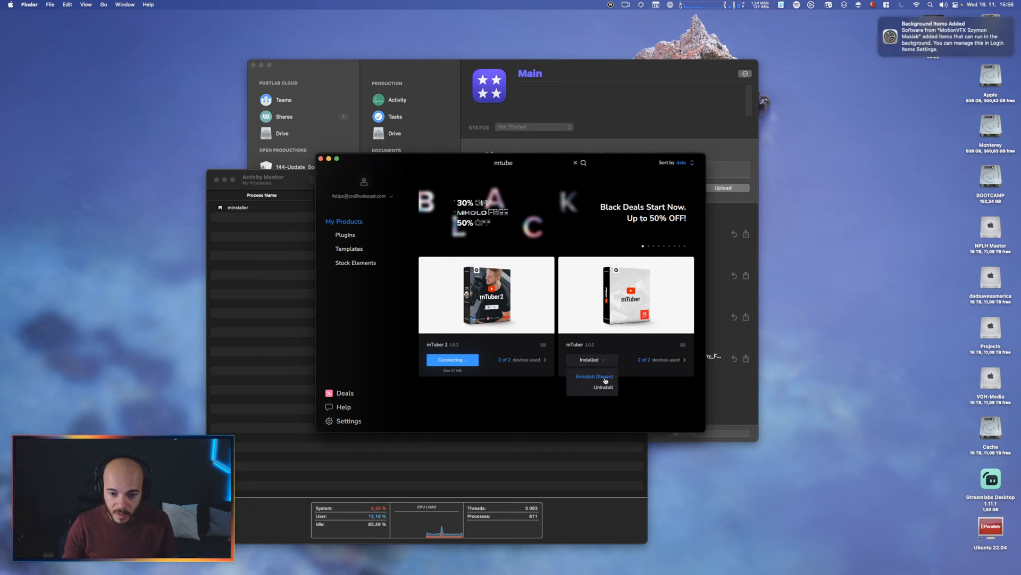
{"action": "left_click", "coordinate": [605, 379]}
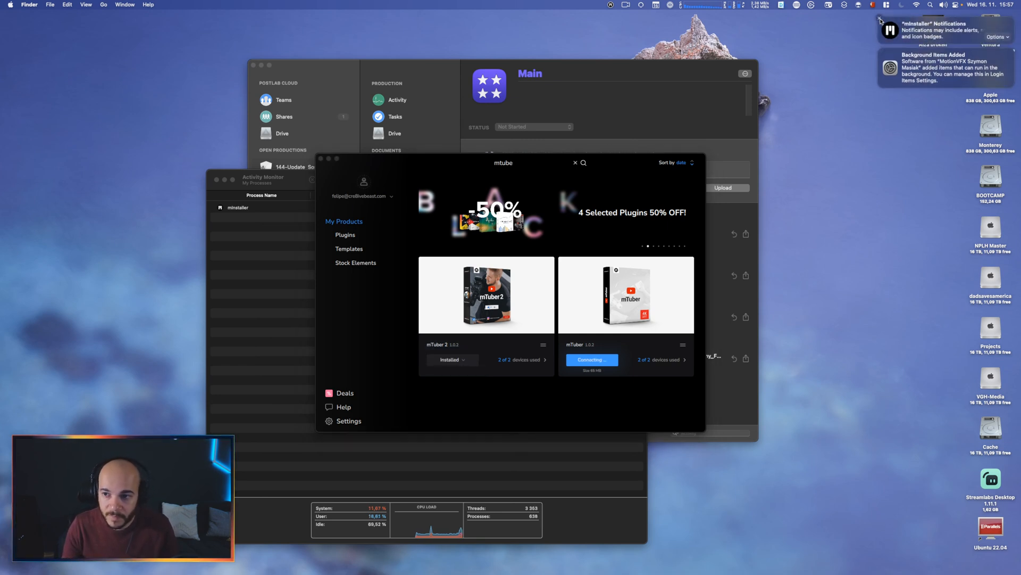
{"action": "left_click", "coordinate": [880, 19]}
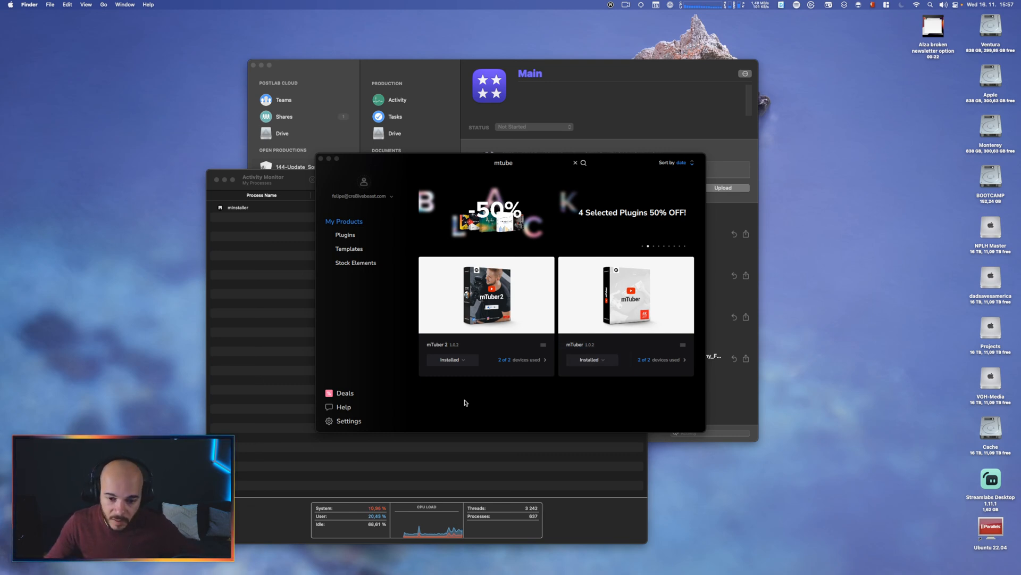
{"action": "key", "text": "super+q"}
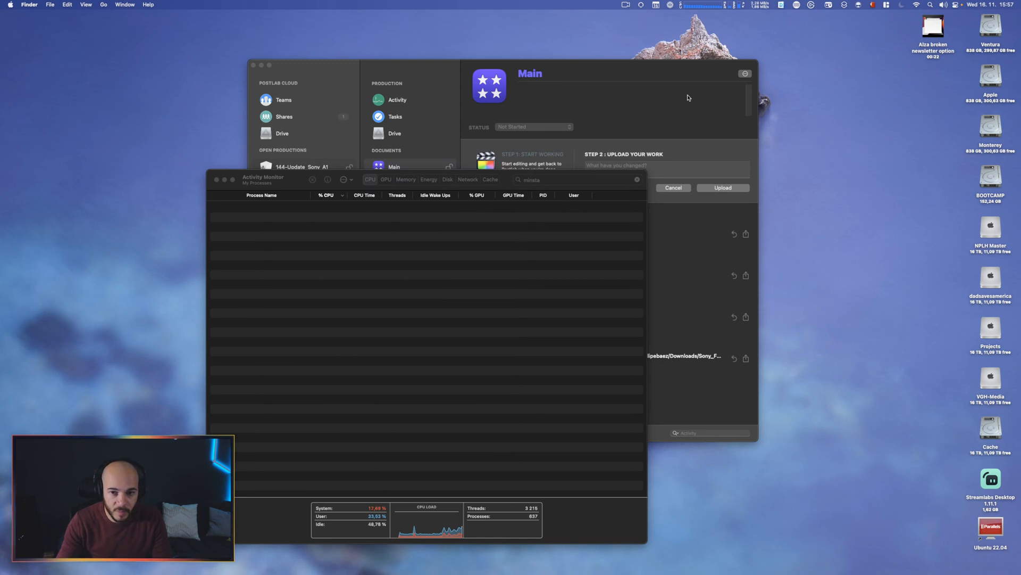
Select the Zoom Full title, raise its Zoom Scale, and reposition the zoom framing.
{"action": "left_click", "coordinate": [756, 110]}
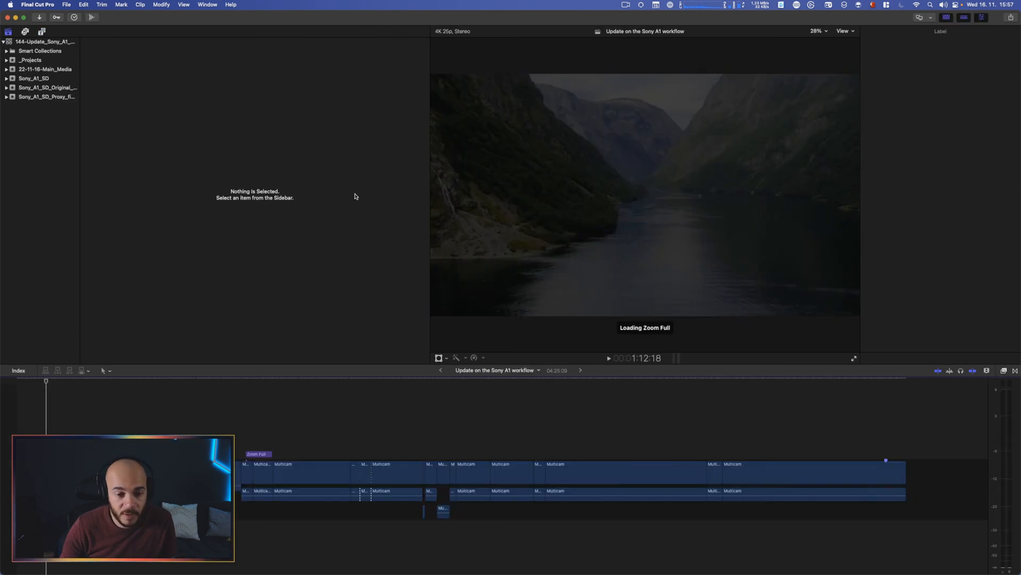
{"action": "left_click", "coordinate": [259, 454]}
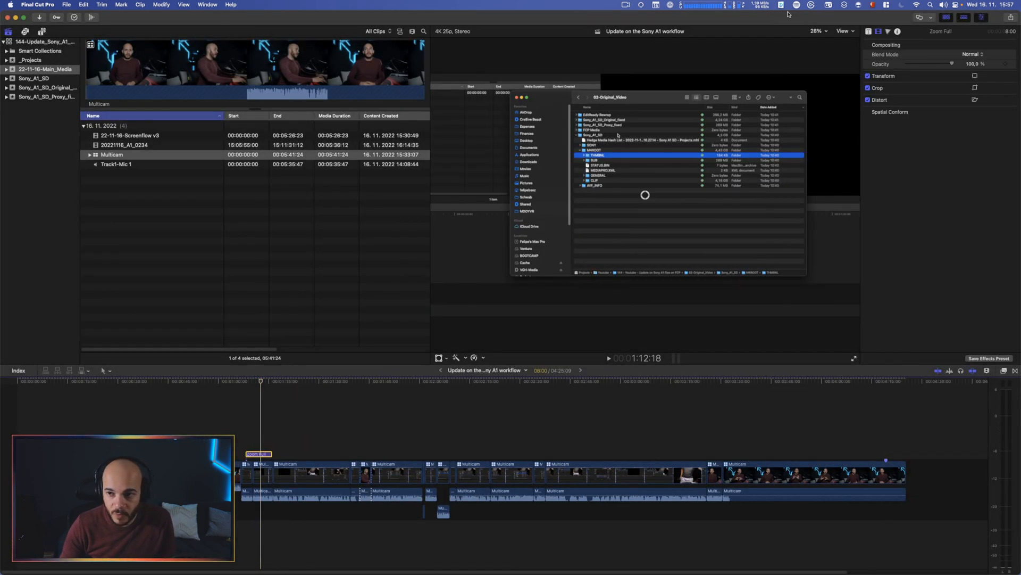
{"action": "left_click", "coordinate": [871, 32]}
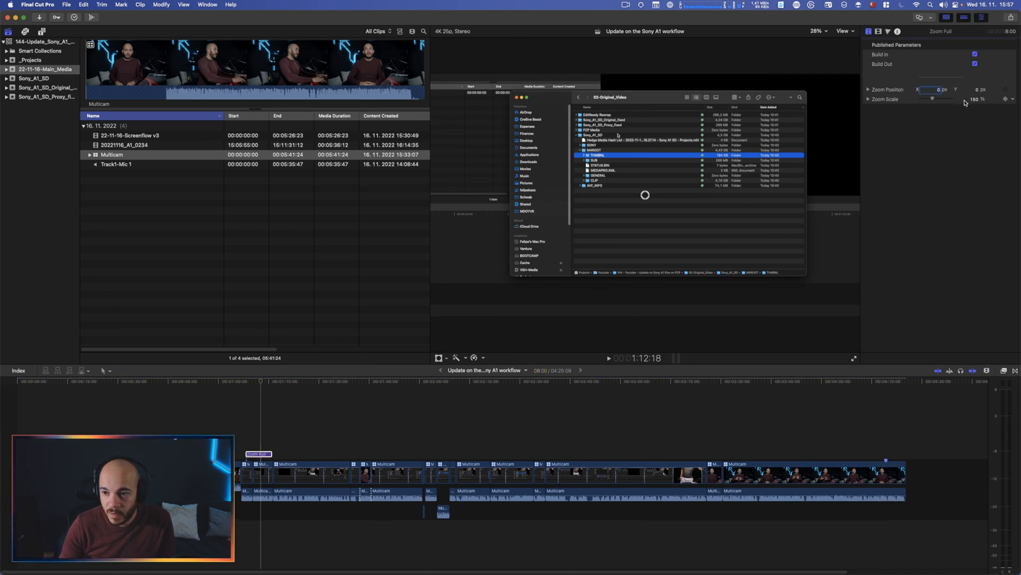
{"action": "left_click_drag", "start_coordinate": [967, 101], "coordinate": [974, 101]}
{"action": "left_click_drag", "start_coordinate": [646, 195], "coordinate": [661, 188]}
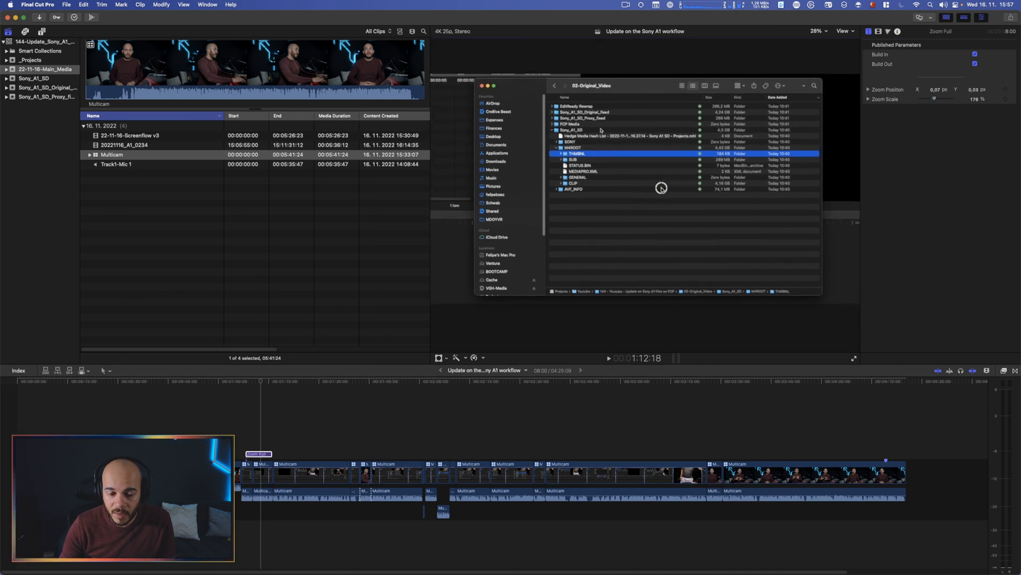
Change the viewer's playback media quality and replay the zoom from an earlier point.
{"action": "left_click", "coordinate": [238, 445]}
{"action": "key", "text": "space"}
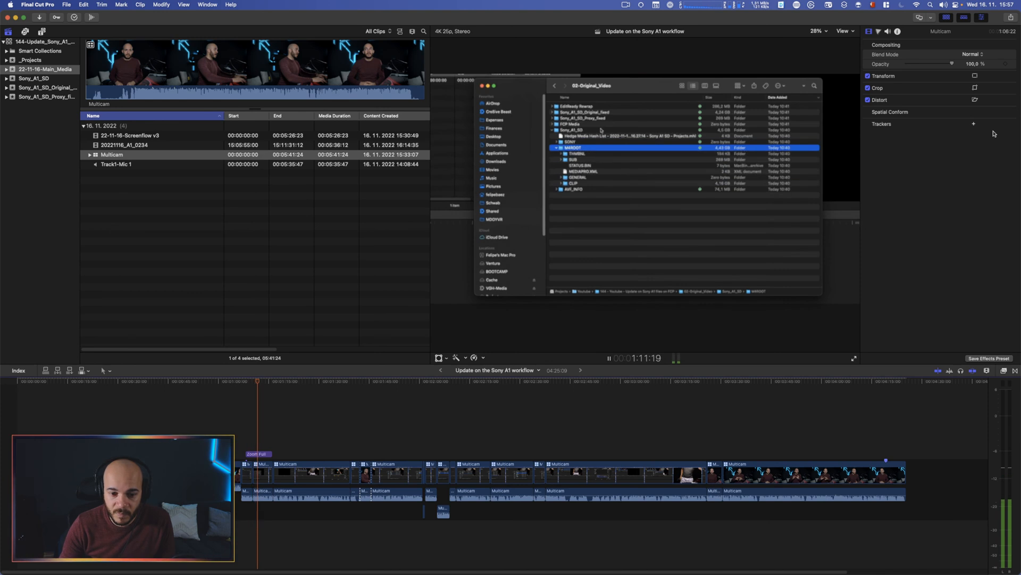
{"action": "left_click", "coordinate": [845, 31]}
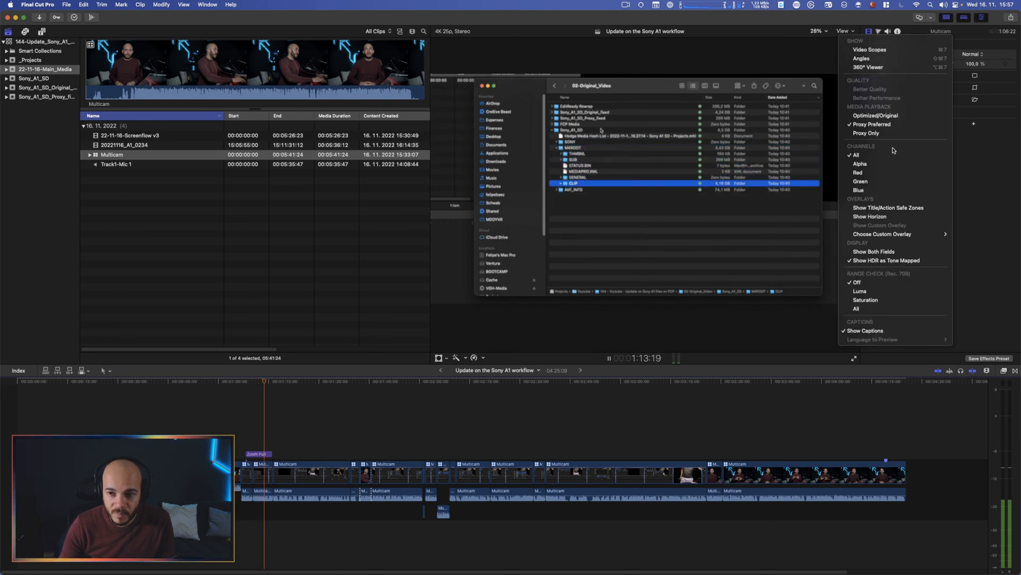
{"action": "left_click", "coordinate": [887, 116]}
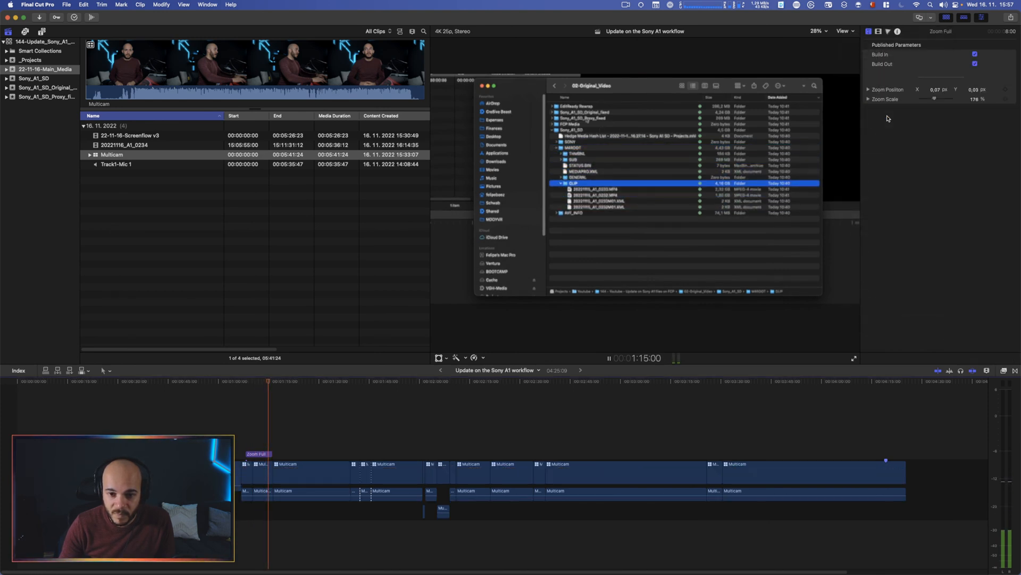
{"action": "left_click", "coordinate": [847, 31]}
{"action": "left_click", "coordinate": [877, 89]}
{"action": "key", "text": "space"}
Extend the Zoom Full title, then trim its end to the playhead so it lasts 13 seconds.
{"action": "left_click_drag", "start_coordinate": [270, 453], "coordinate": [423, 454]}
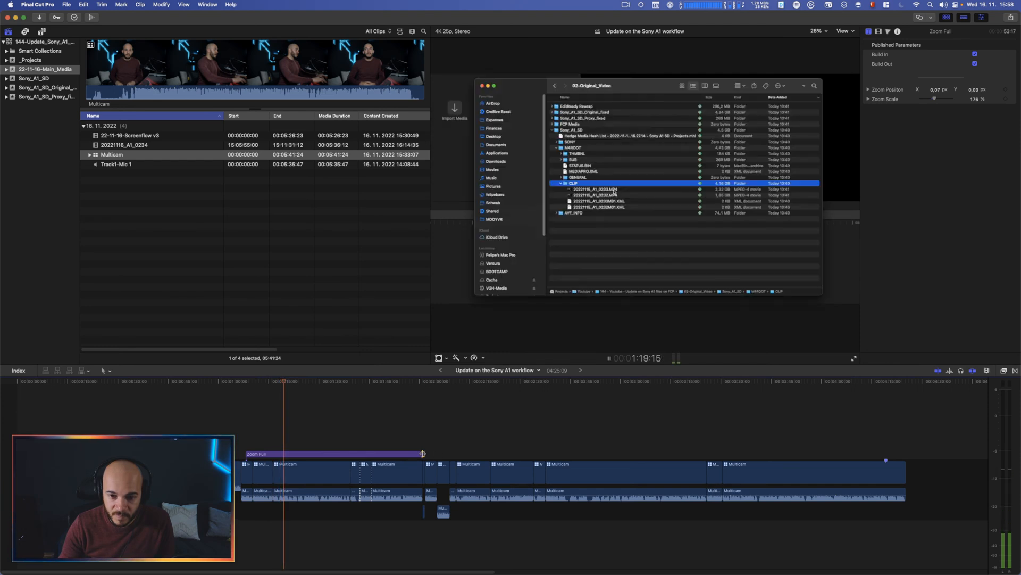
{"action": "key", "text": "space"}
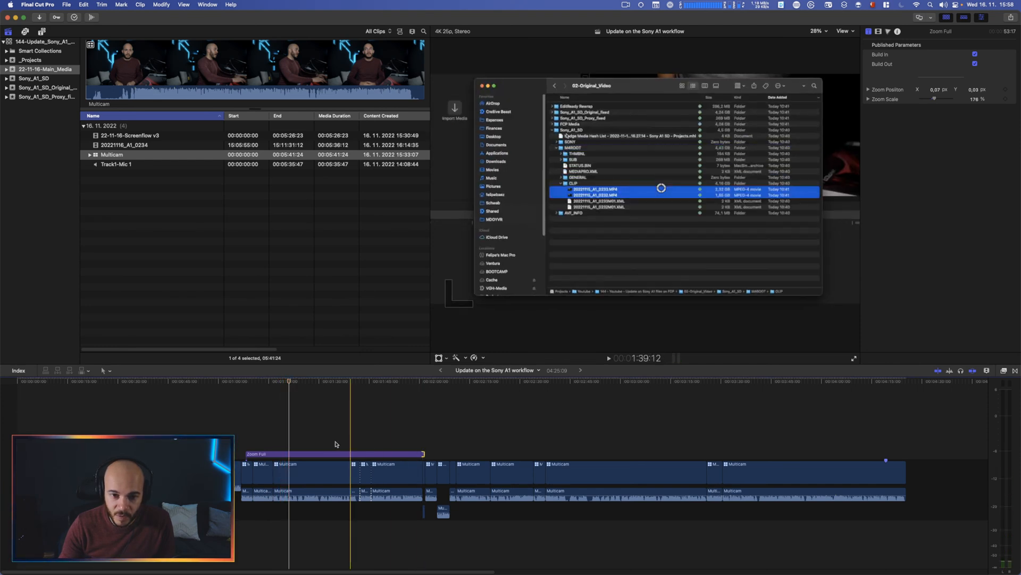
{"action": "left_click", "coordinate": [290, 453]}
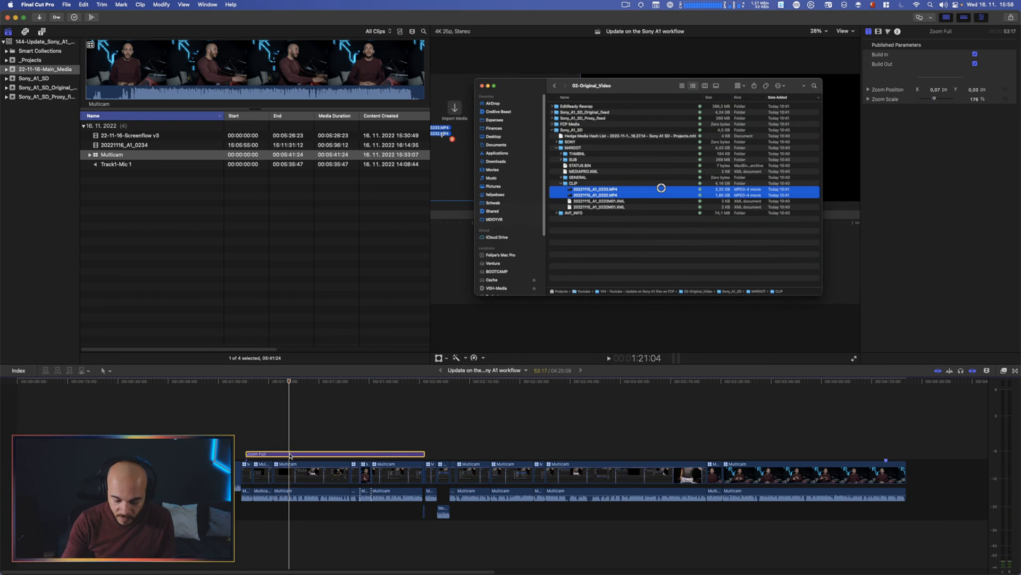
{"action": "key", "text": "alt+]"}
{"action": "key", "text": "space"}
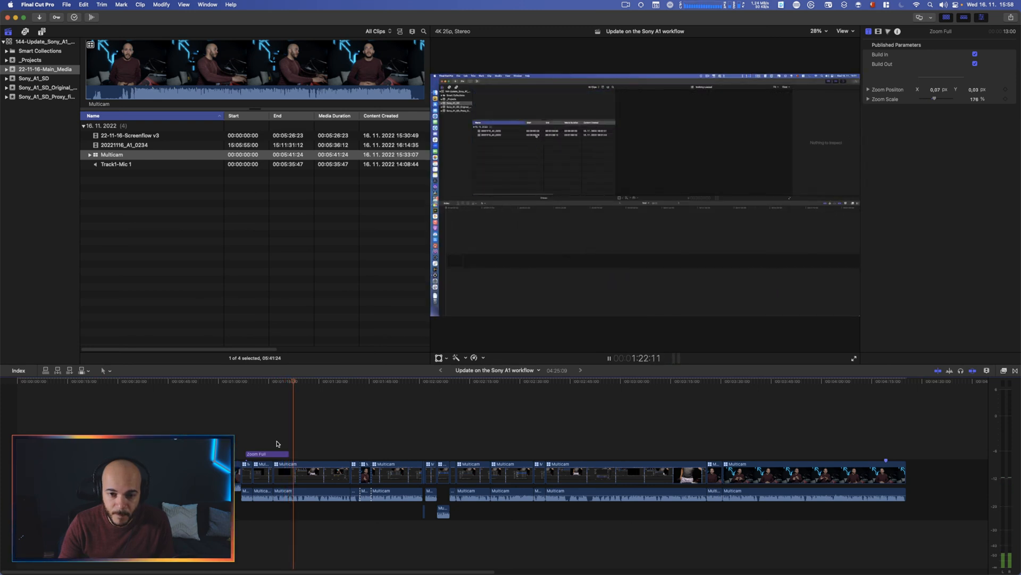
{"action": "key", "text": "space"}
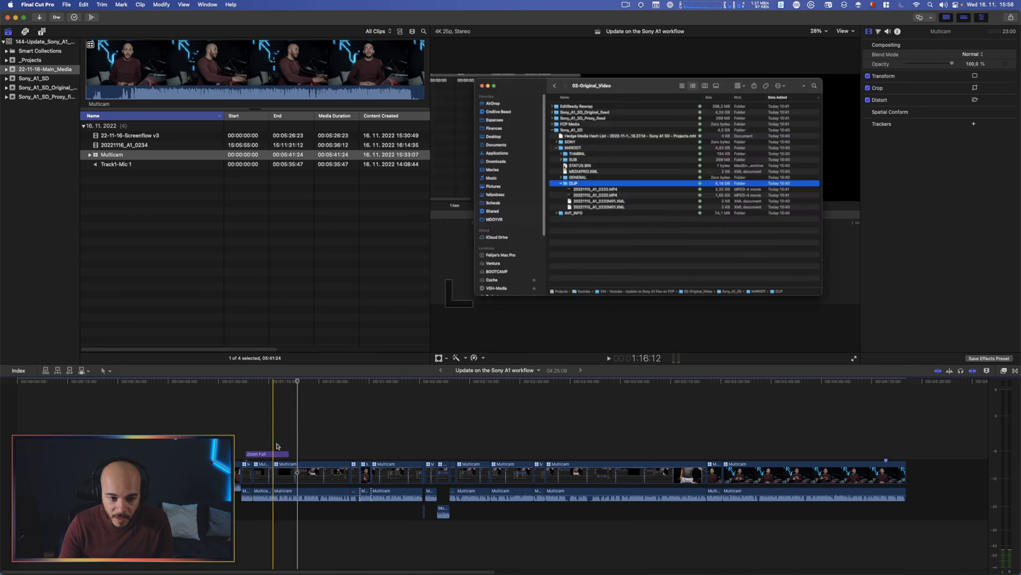
{"action": "left_click", "coordinate": [43, 32]}
Add the Select Frame 03 title at the playhead, then move and shrink its frame.
{"action": "scroll", "coordinate": [180, 277], "scroll_direction": "down", "scroll_amount": 8}
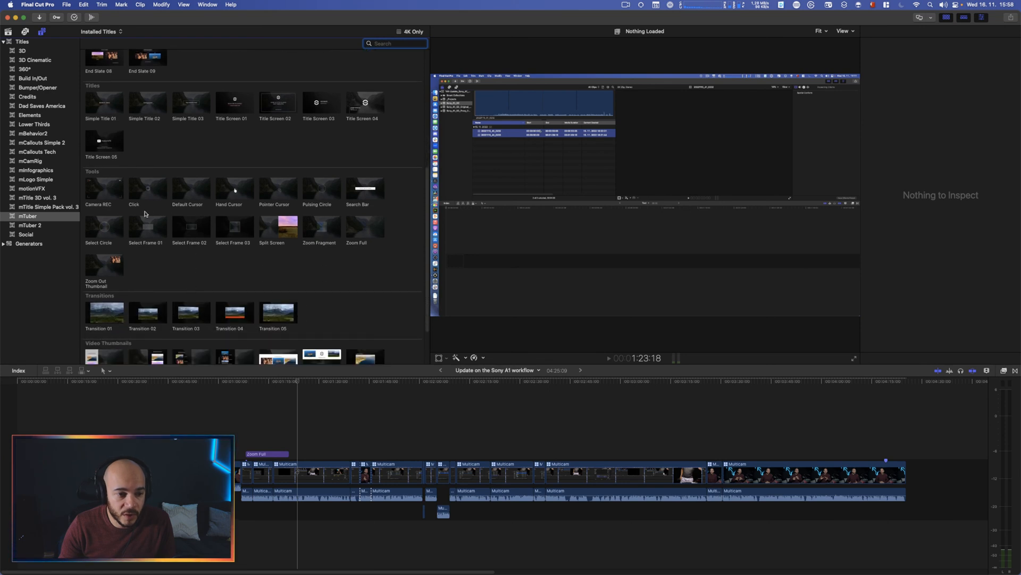
{"action": "left_click", "coordinate": [235, 225]}
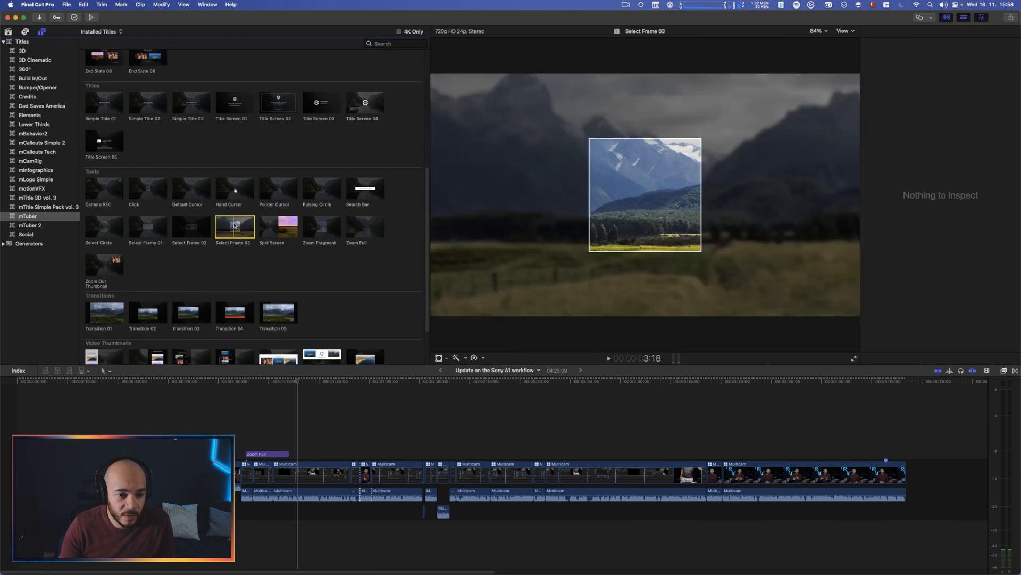
{"action": "left_click_drag", "start_coordinate": [239, 225], "coordinate": [298, 453]}
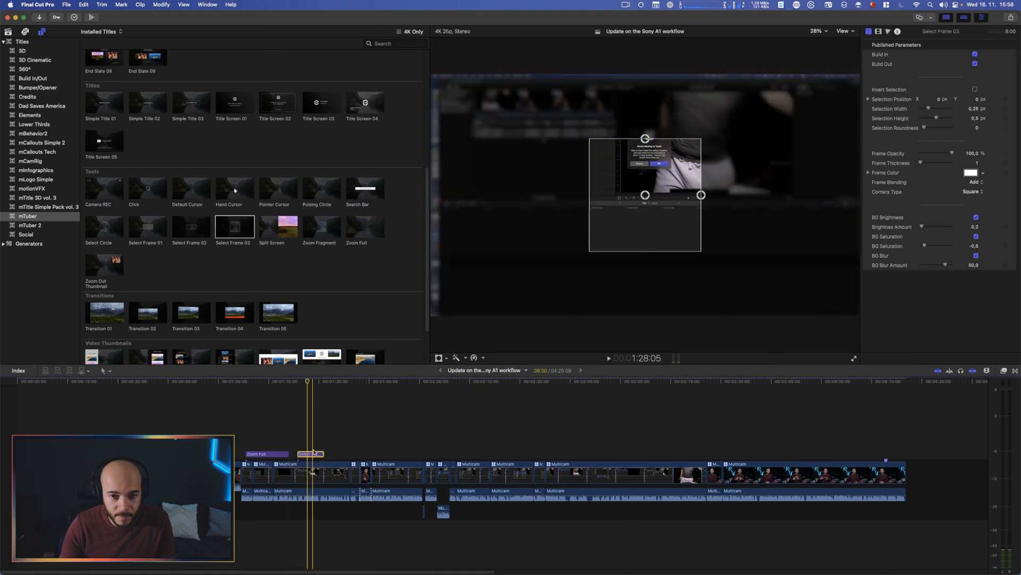
{"action": "left_click_drag", "start_coordinate": [647, 194], "coordinate": [650, 138]}
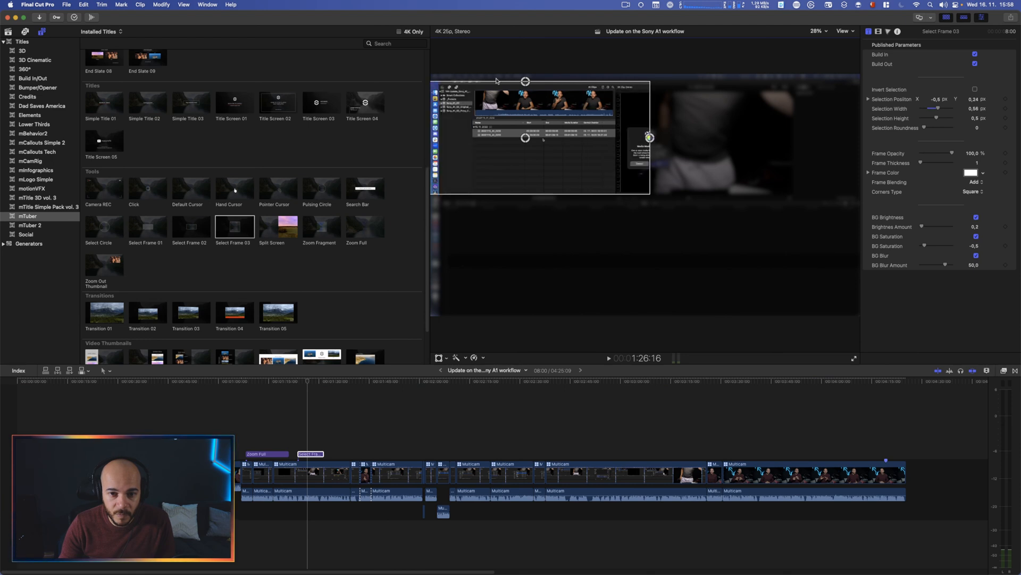
{"action": "left_click_drag", "start_coordinate": [520, 85], "coordinate": [564, 131]}
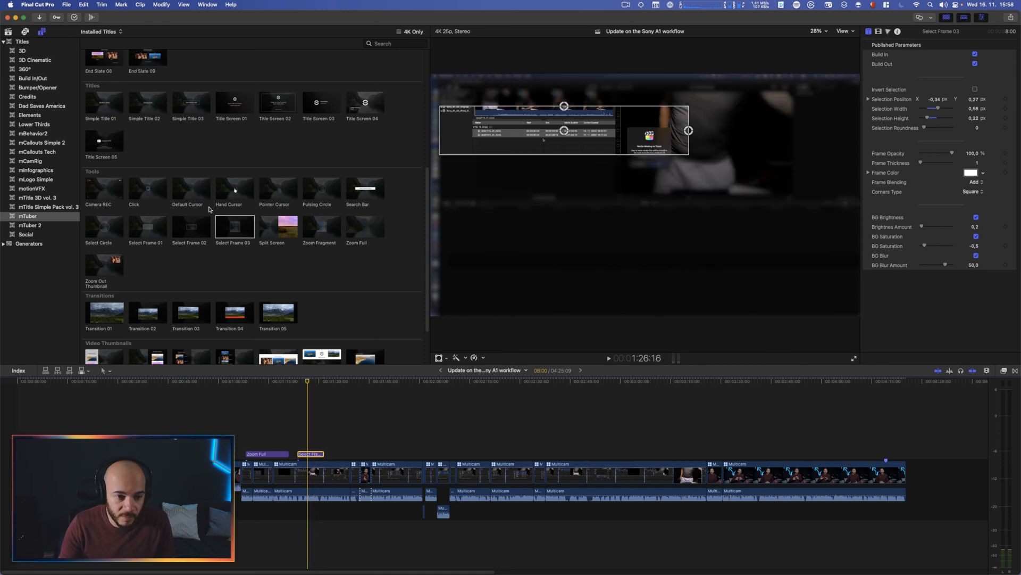
Replace it with Zoom Fragment, fit the zoom box over the clip list, and set Zoom Amount to 290 %.
{"action": "left_click_drag", "start_coordinate": [336, 226], "coordinate": [309, 454]}
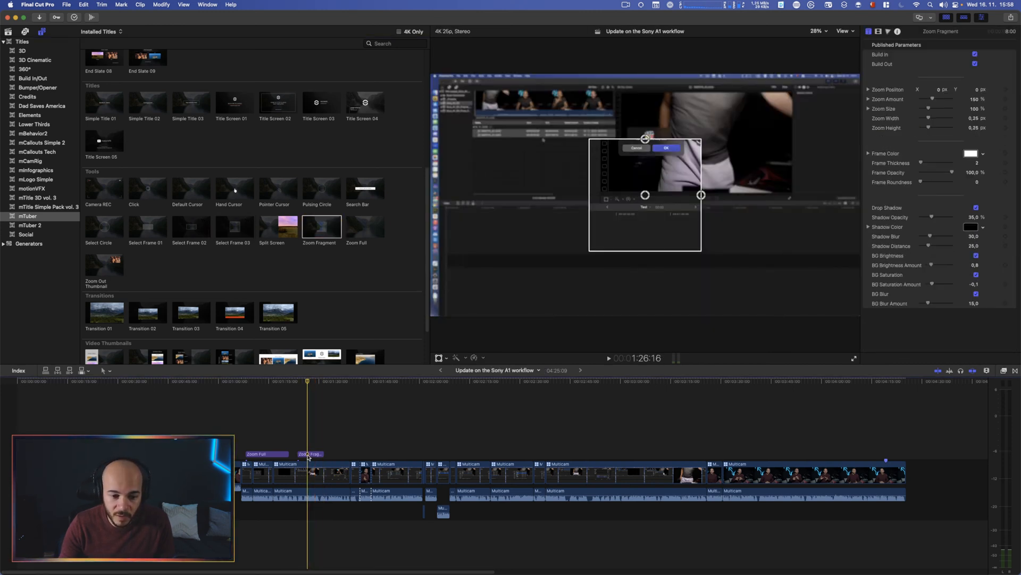
{"action": "left_click_drag", "start_coordinate": [645, 199], "coordinate": [517, 141]}
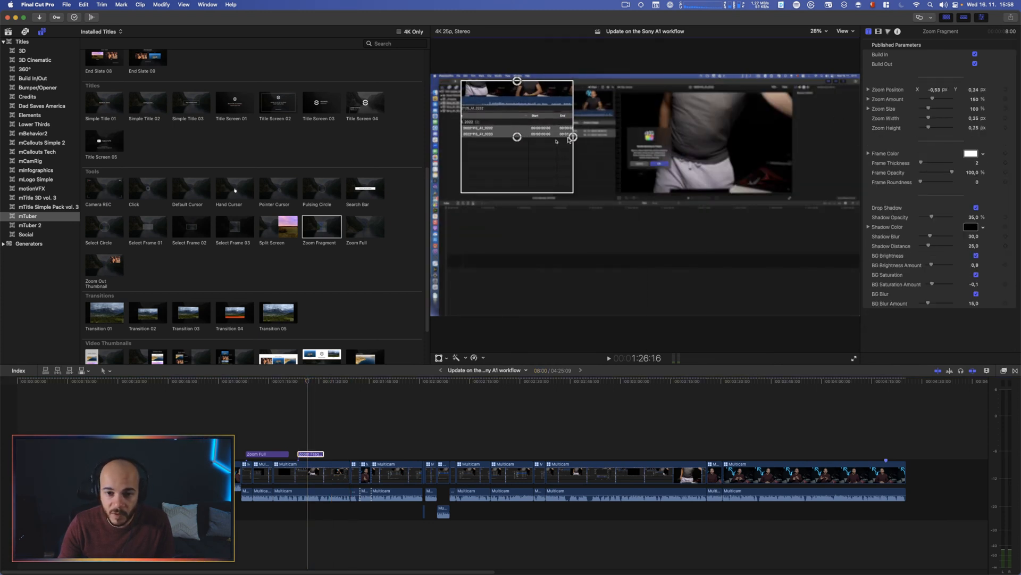
{"action": "left_click_drag", "start_coordinate": [578, 138], "coordinate": [625, 137]}
{"action": "left_click_drag", "start_coordinate": [517, 137], "coordinate": [542, 140]}
{"action": "left_click_drag", "start_coordinate": [646, 136], "coordinate": [661, 134]}
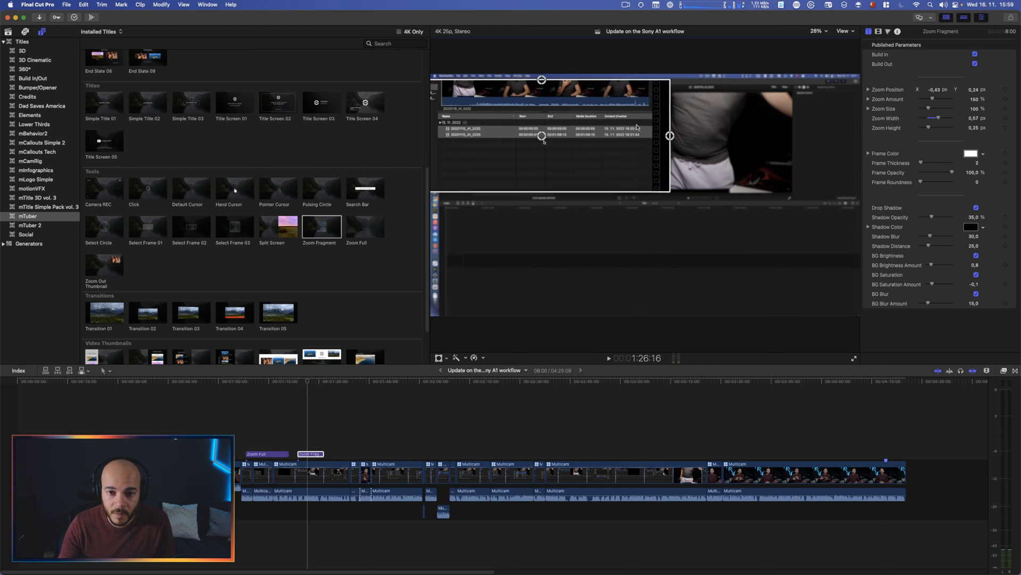
{"action": "left_click_drag", "start_coordinate": [543, 84], "coordinate": [543, 98]}
{"action": "mouse_move", "coordinate": [542, 137]}
{"action": "left_mouse_down"}
{"action": "mouse_move", "coordinate": [578, 138]}
{"action": "mouse_move", "coordinate": [560, 135]}
{"action": "left_mouse_up"}
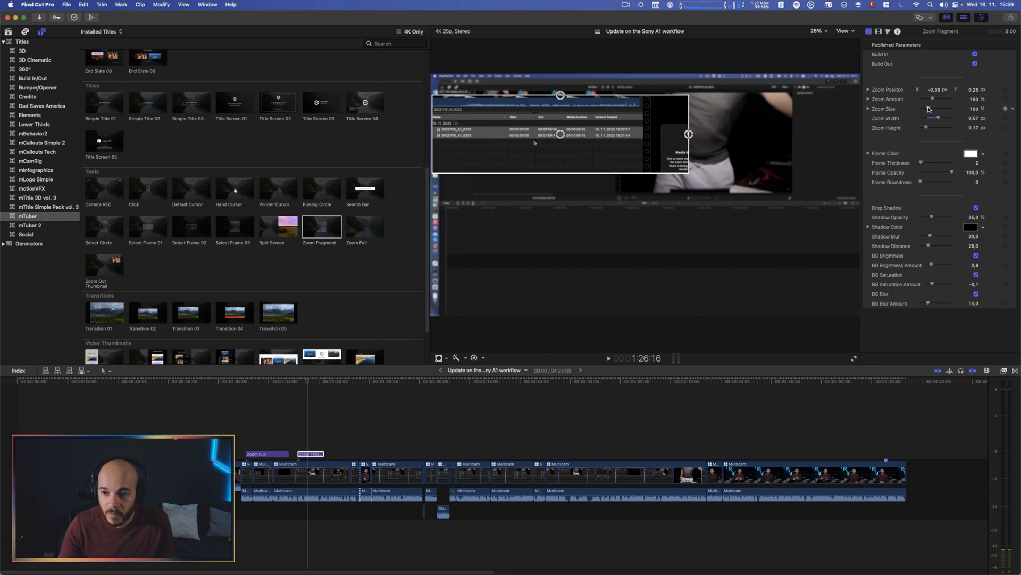
{"action": "left_click_drag", "start_coordinate": [934, 102], "coordinate": [945, 101]}
{"action": "left_click_drag", "start_coordinate": [560, 135], "coordinate": [563, 132]}
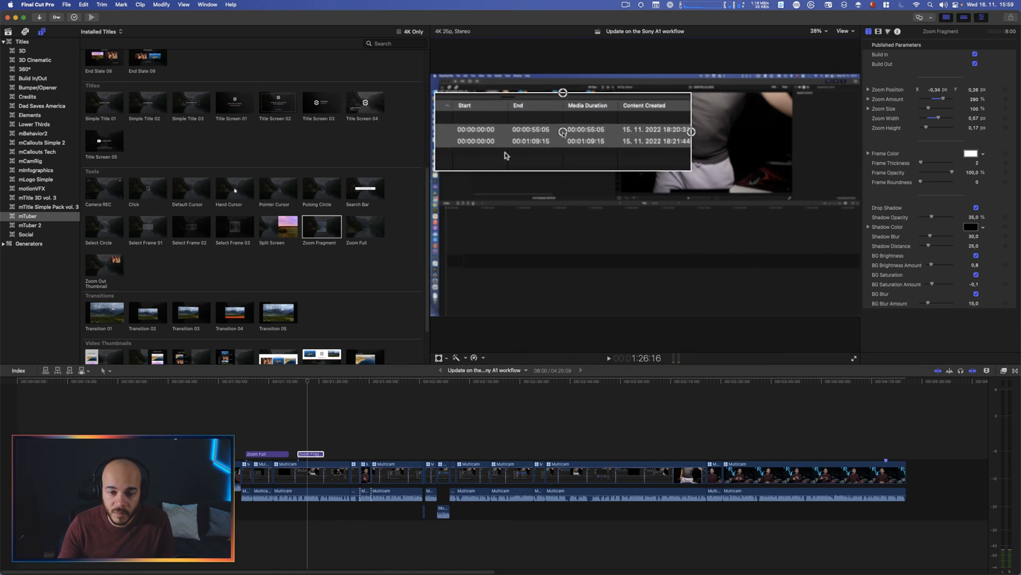
{"action": "left_click", "coordinate": [287, 452]}
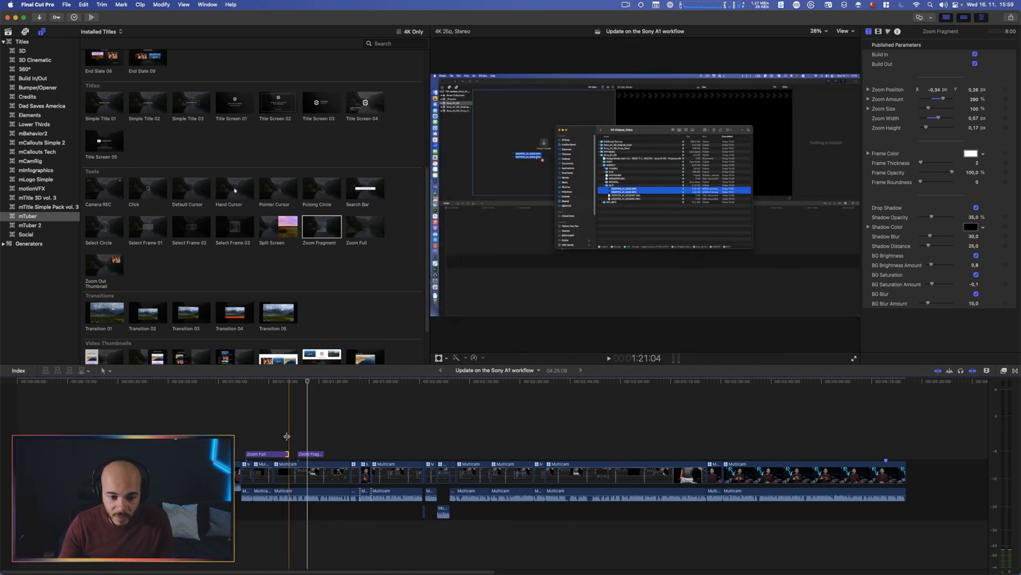
Nudge the Zoom Fragment title slightly earlier and zoom the timeline in around the playhead.
{"action": "left_click", "coordinate": [287, 437]}
{"action": "key", "text": "space"}
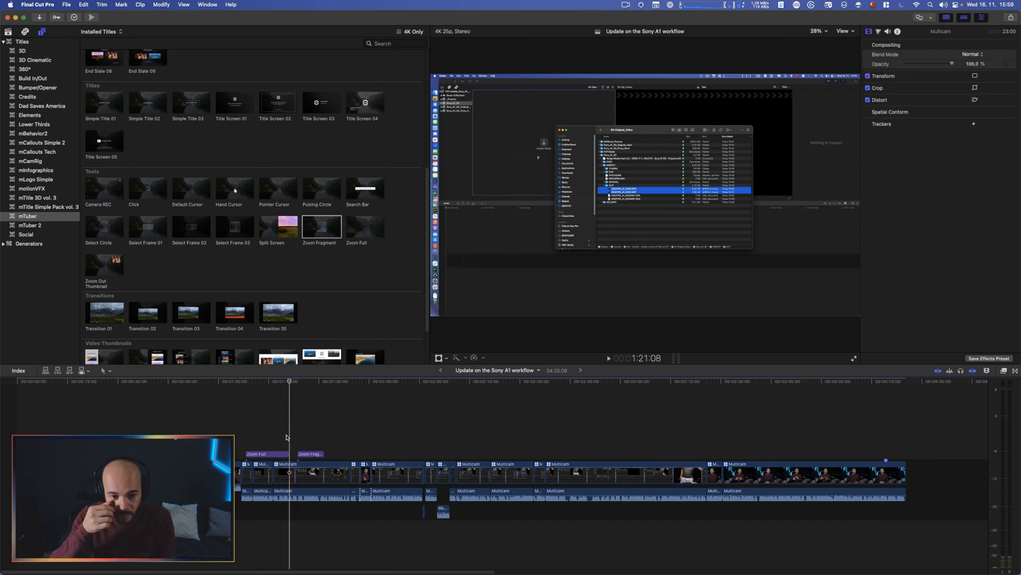
{"action": "left_click_drag", "start_coordinate": [310, 454], "coordinate": [306, 454]}
{"action": "left_click", "coordinate": [289, 440]}
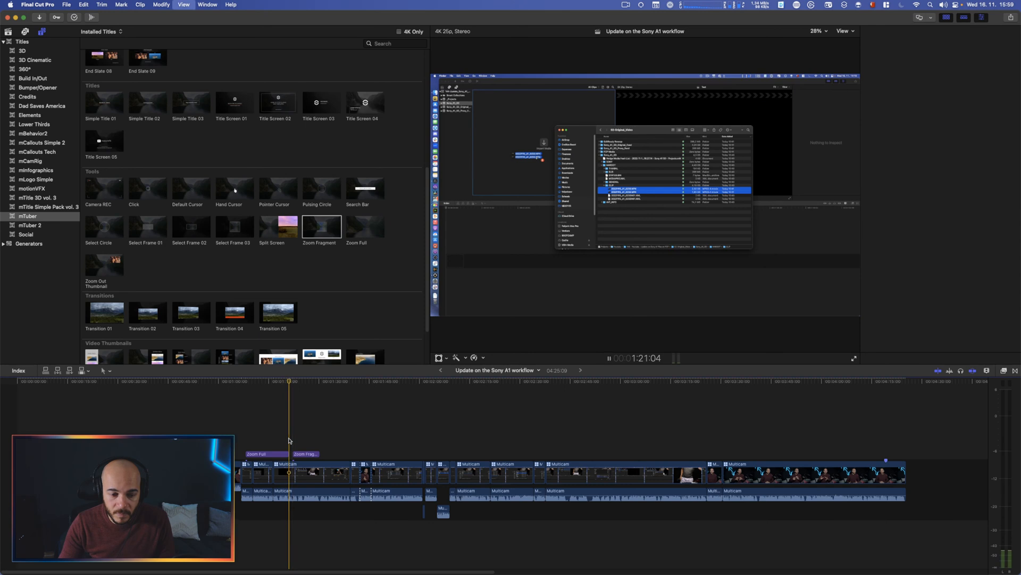
{"action": "key", "text": "space"}
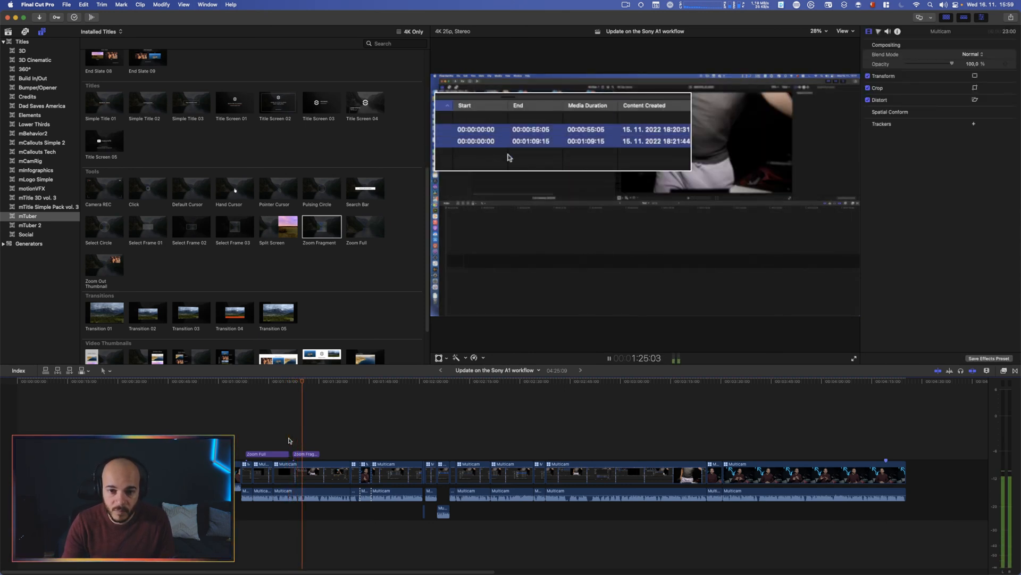
{"action": "key", "text": "space"}
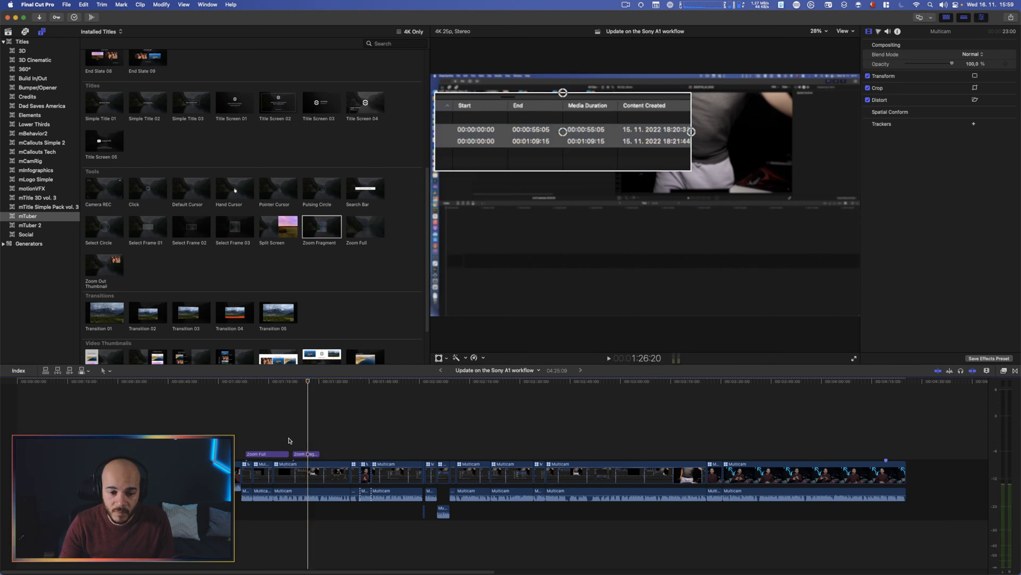
{"action": "key", "text": "c"}
{"action": "key", "text": "super+equal"}
{"action": "key", "text": "super+equal"}
{"action": "key", "text": "super+equal"}
{"action": "left_click", "coordinate": [289, 441]}
{"action": "key", "text": "space"}
{"action": "key", "text": "space"}
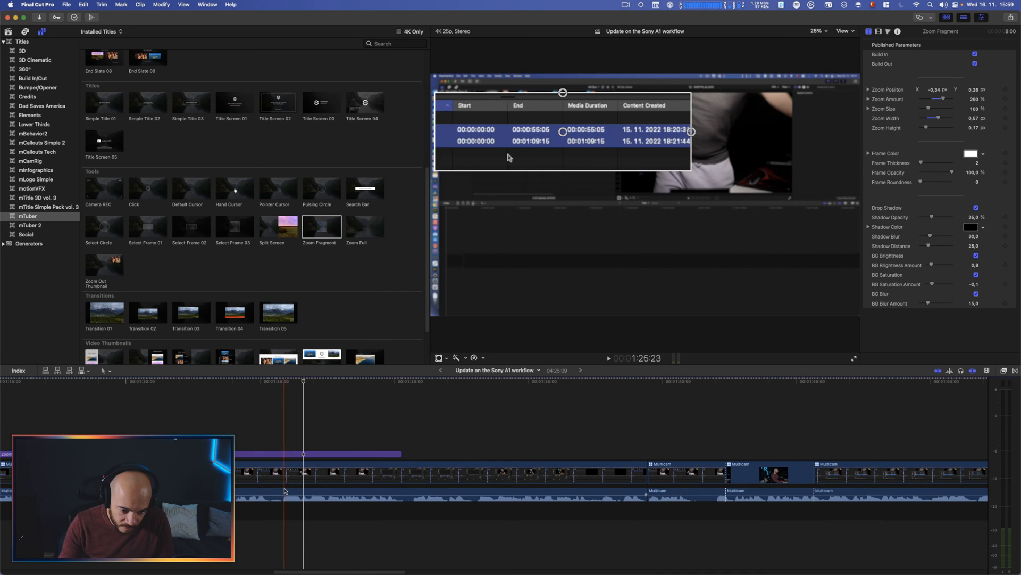
Blade the multicam clip twice and delete the short piece between the cuts.
{"action": "left_click", "coordinate": [268, 489]}
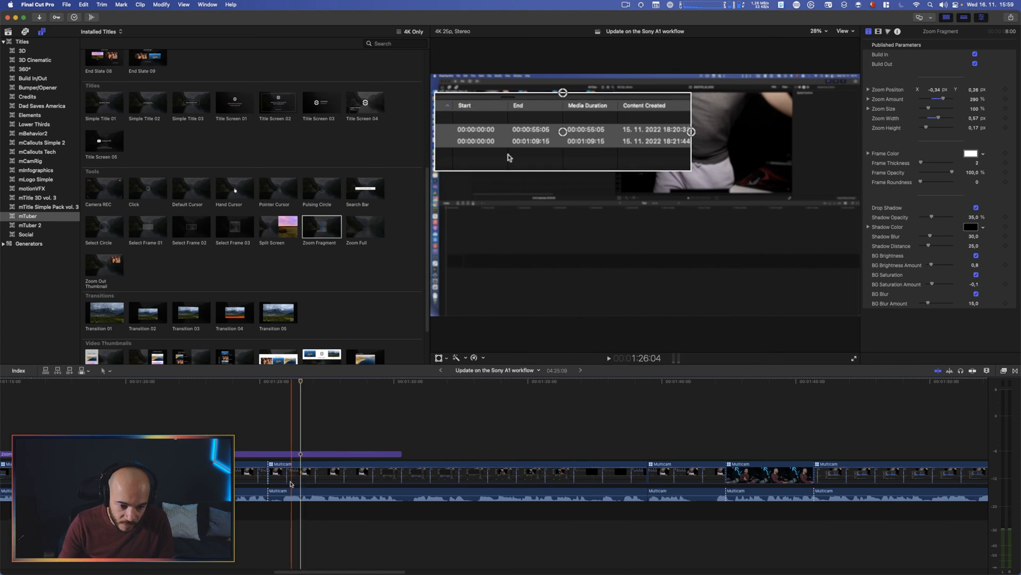
{"action": "left_click", "coordinate": [293, 484]}
{"action": "key", "text": "b"}
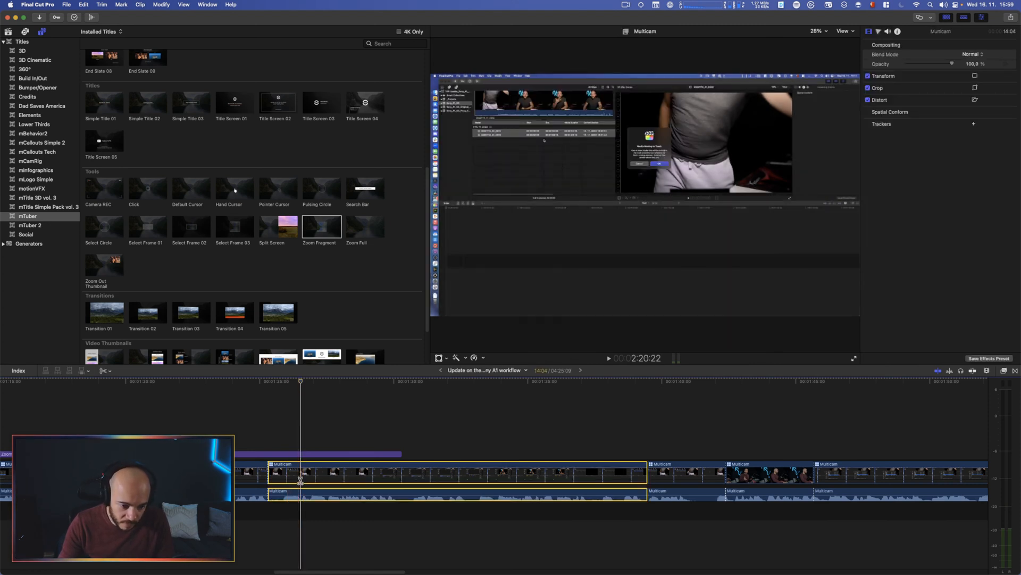
{"action": "left_click", "coordinate": [301, 480]}
{"action": "key", "text": "a"}
{"action": "left_click", "coordinate": [288, 479]}
{"action": "key", "text": "Delete"}
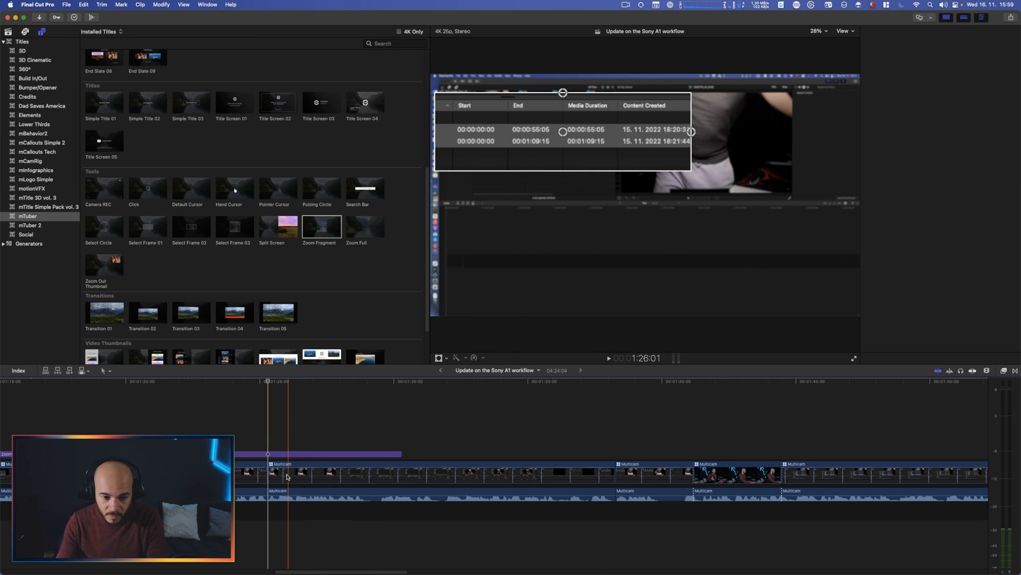
Trim the Zoom Fragment title's end from 8:00 down to 3:02.
{"action": "key", "text": "super+4"}
{"action": "key", "text": "space"}
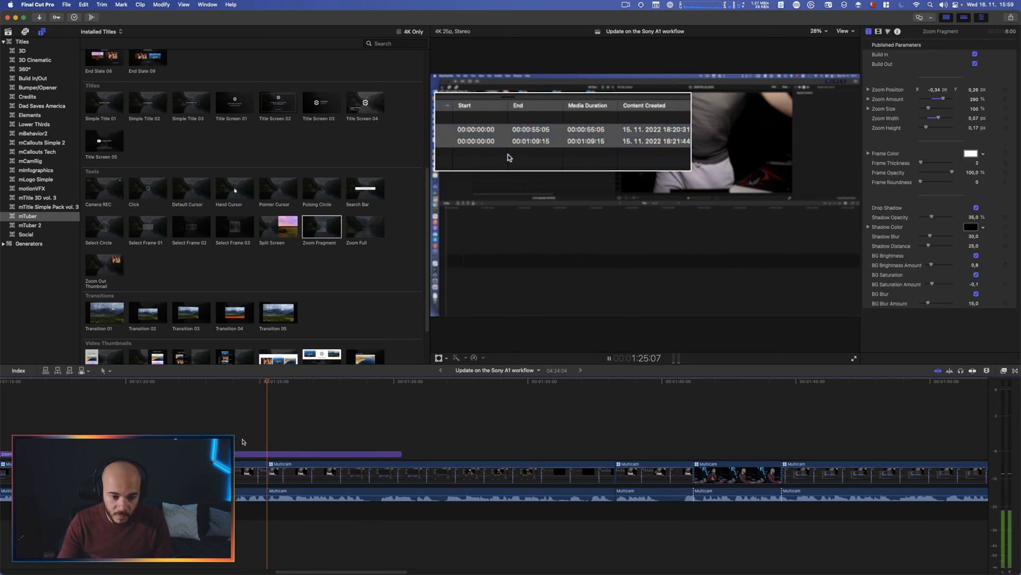
{"action": "key", "text": "space"}
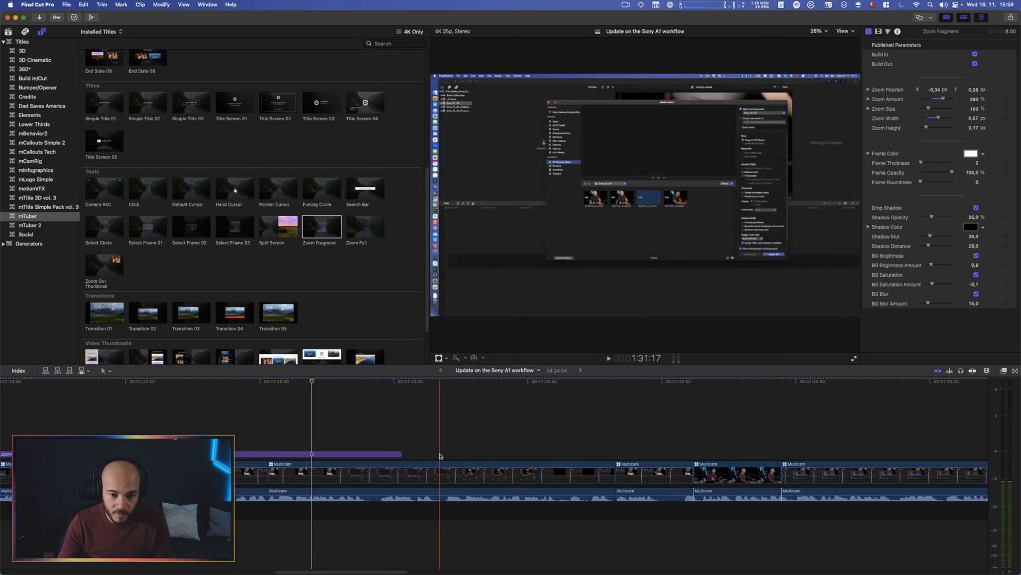
{"action": "left_click_drag", "start_coordinate": [401, 453], "coordinate": [273, 453]}
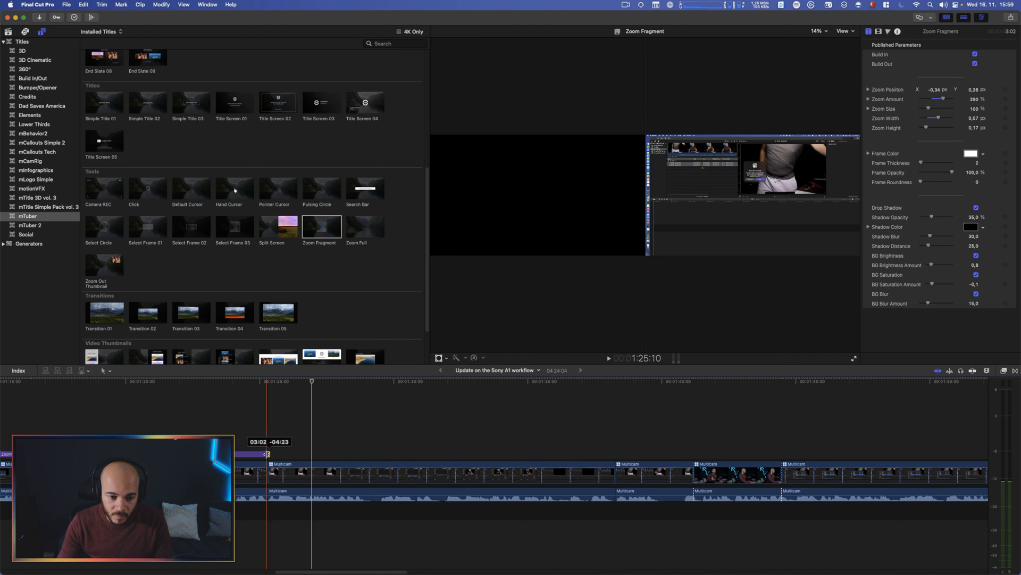
{"action": "key", "text": "space"}
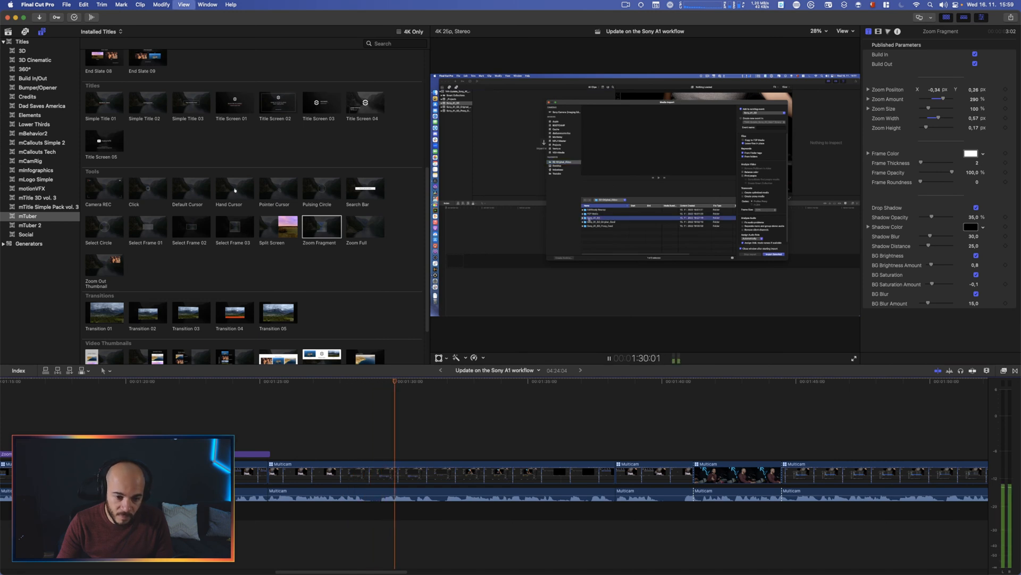
{"action": "key", "text": "space"}
Drop another Zoom Full title over the multicam clip and shift it slightly earlier.
{"action": "left_click_drag", "start_coordinate": [365, 226], "coordinate": [669, 453]}
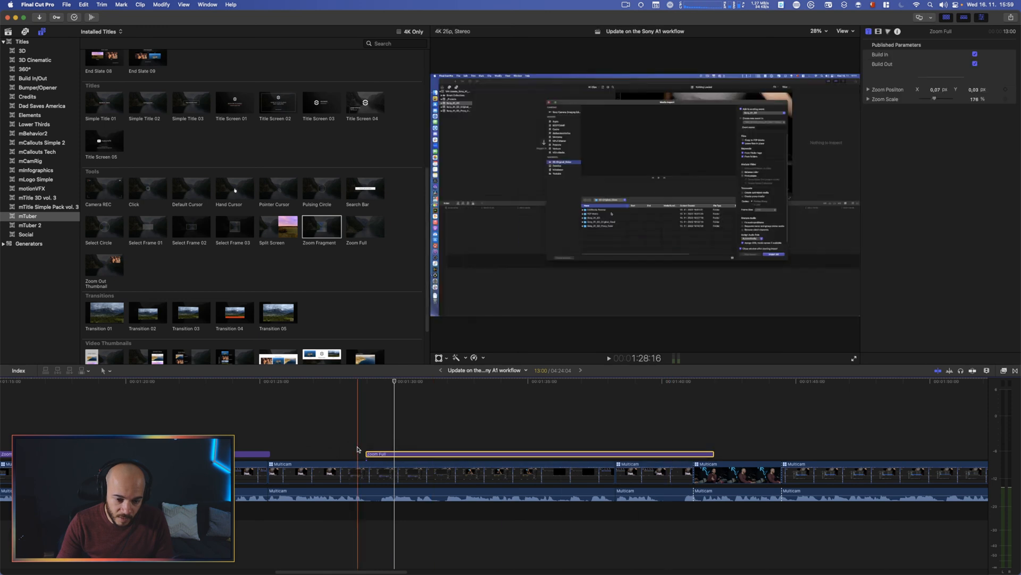
{"action": "left_click", "coordinate": [369, 454]}
{"action": "left_click_drag", "start_coordinate": [395, 456], "coordinate": [363, 453]}
{"action": "left_click", "coordinate": [327, 440]}
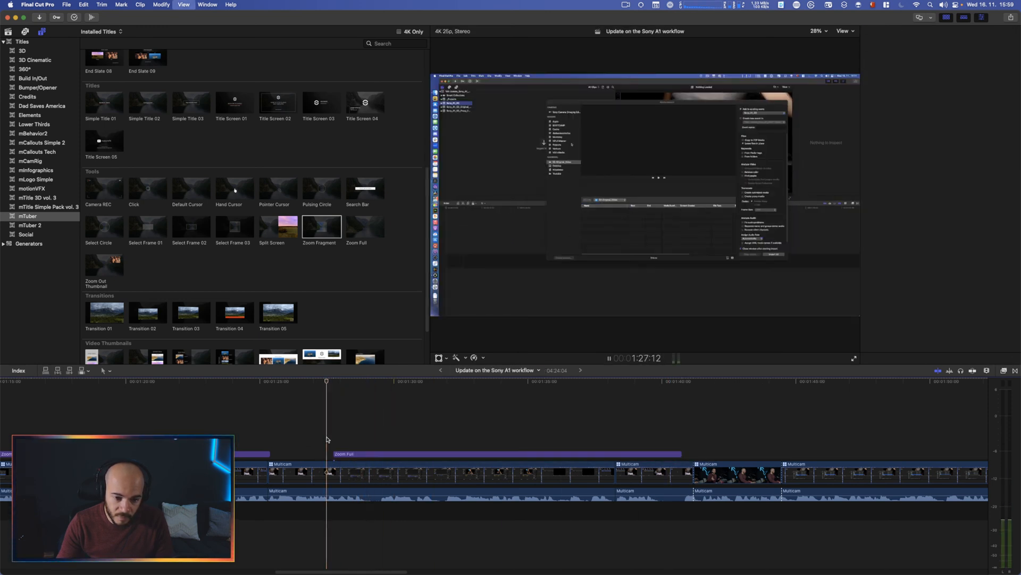
{"action": "key", "text": "space"}
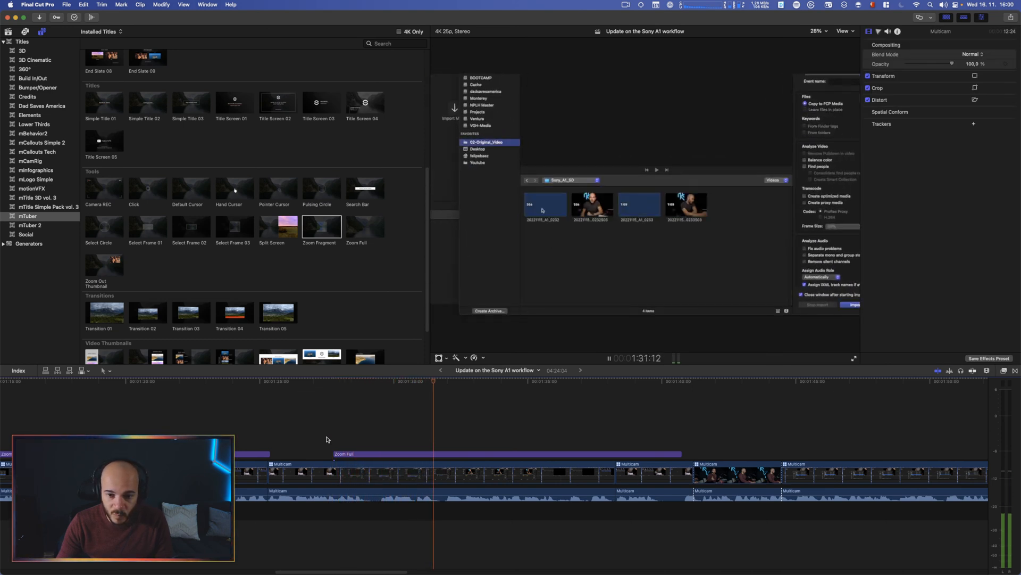
{"action": "key", "text": "space"}
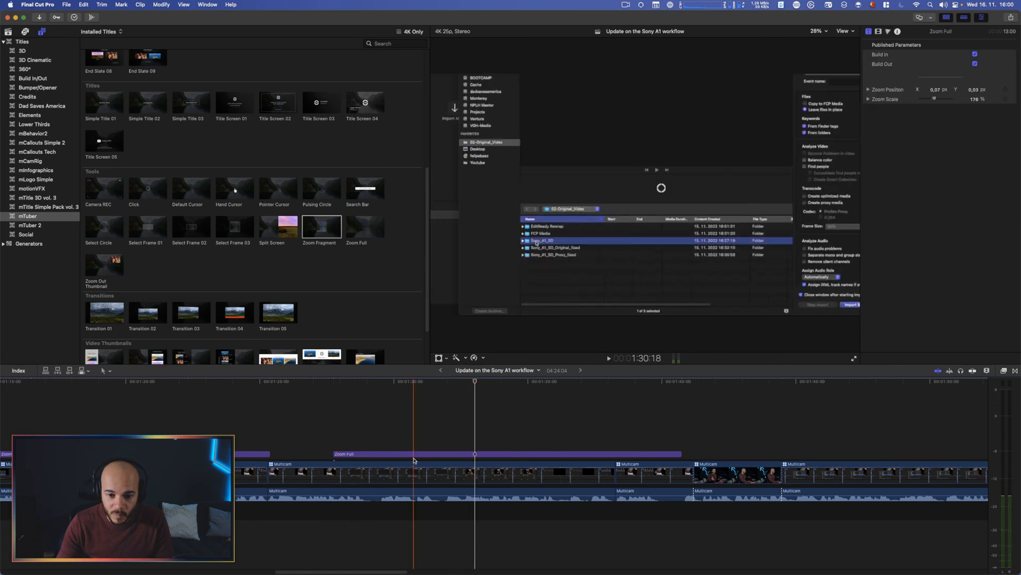
Reposition the zoomed area in the viewer and trim the title from 13:00 to 7:12.
{"action": "left_click_drag", "start_coordinate": [656, 193], "coordinate": [695, 188]}
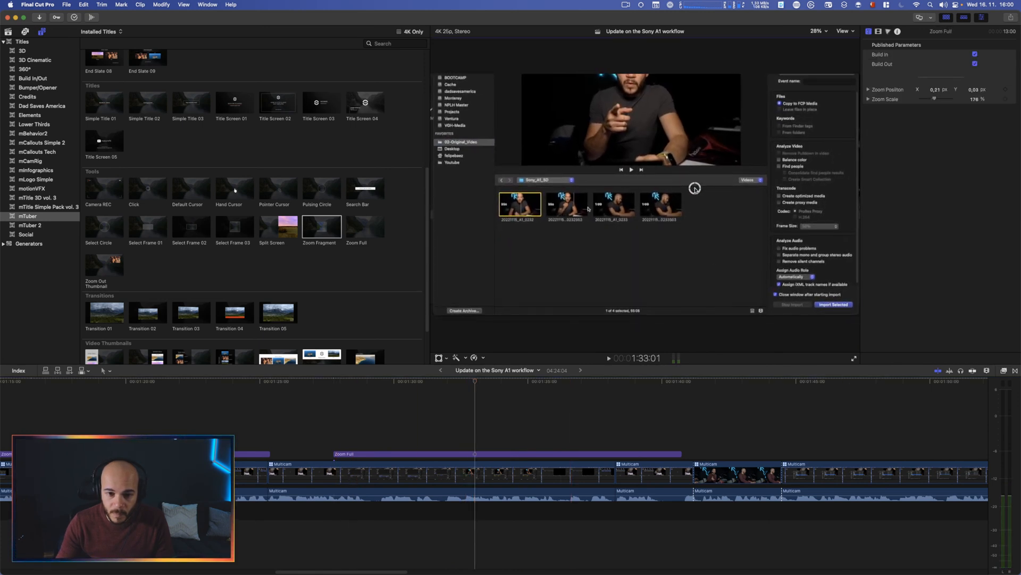
{"action": "key", "text": "space"}
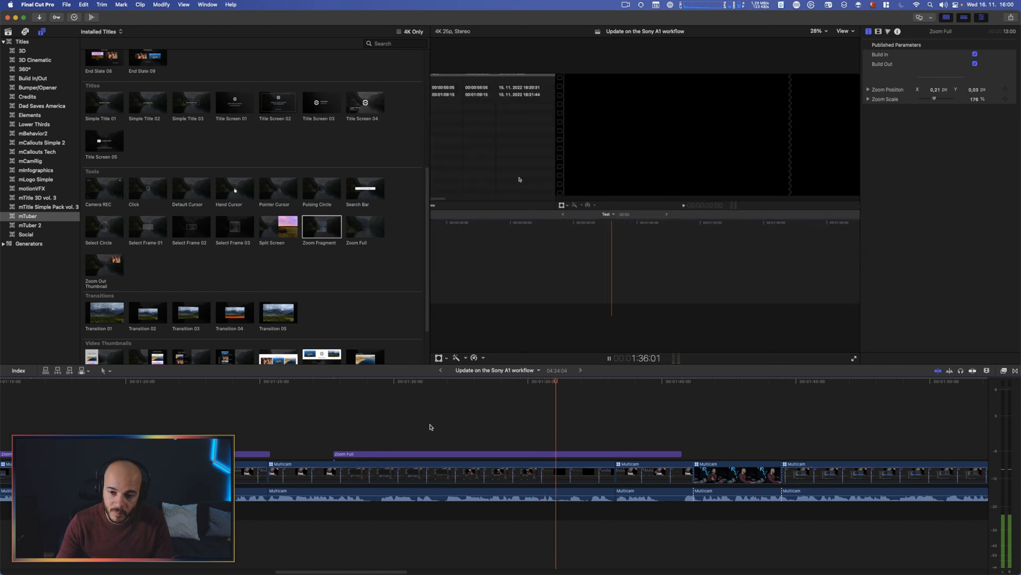
{"action": "key", "text": "space"}
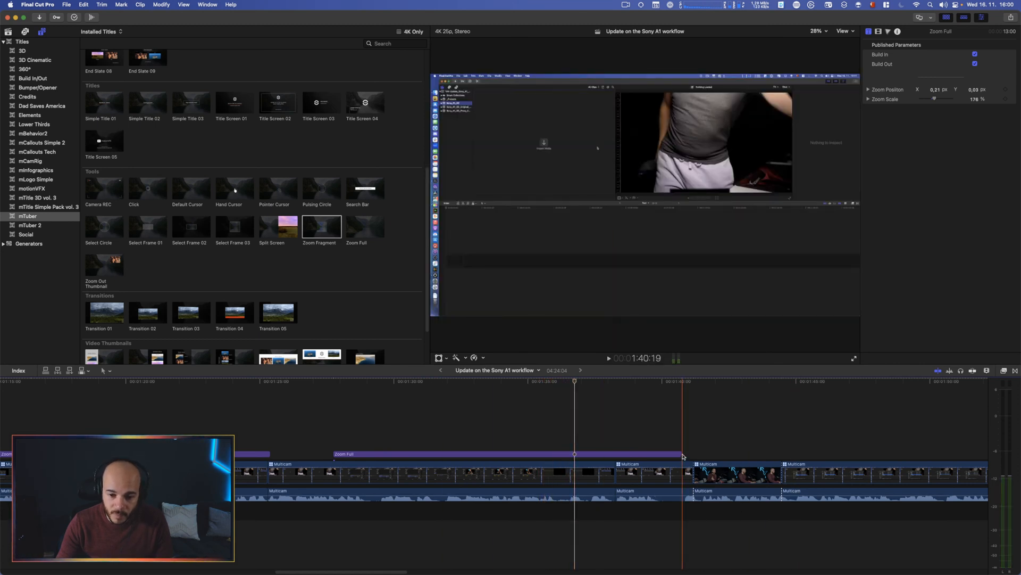
{"action": "left_click_drag", "start_coordinate": [683, 456], "coordinate": [531, 453]}
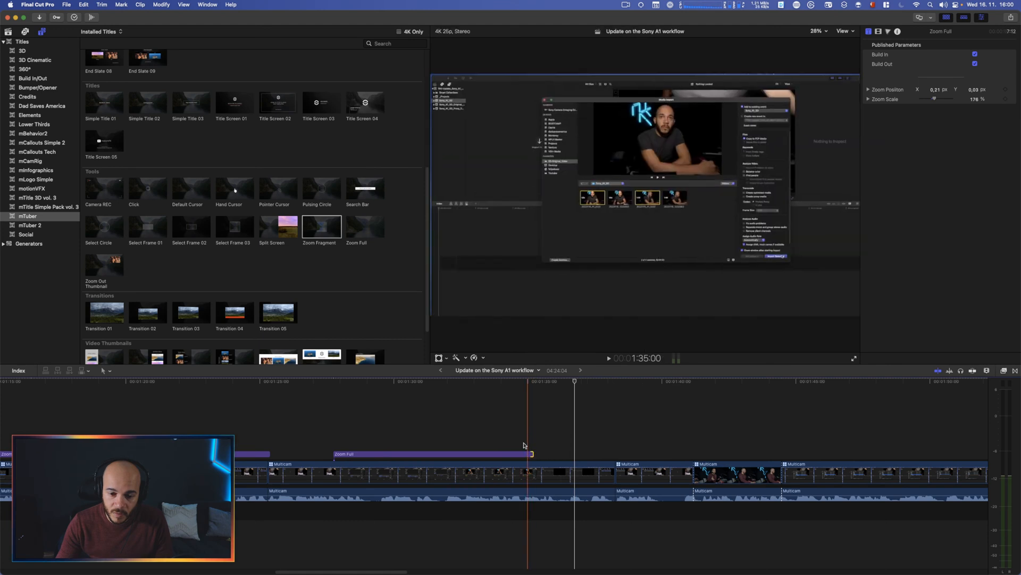
{"action": "key", "text": "space"}
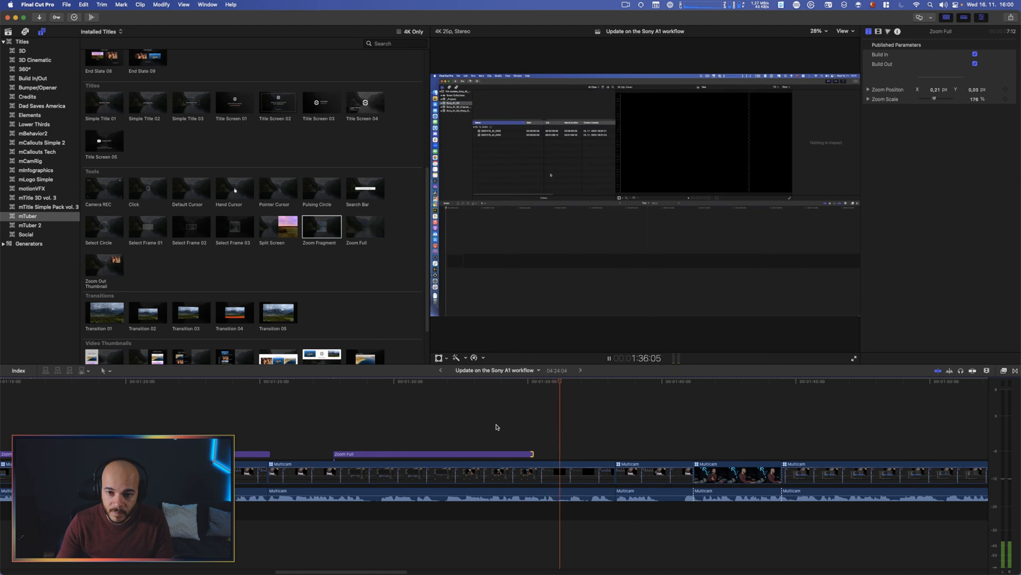
{"action": "key", "text": "space"}
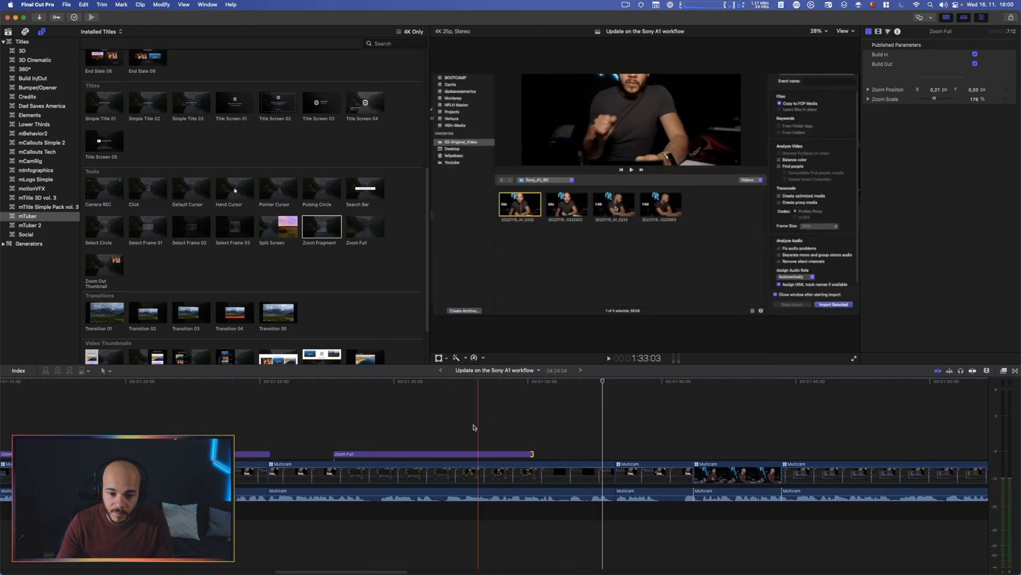
Add a Zoom Fragment title above the multicam clips and review the section.
{"action": "left_click_drag", "start_coordinate": [319, 226], "coordinate": [584, 447]}
{"action": "key", "text": "space"}
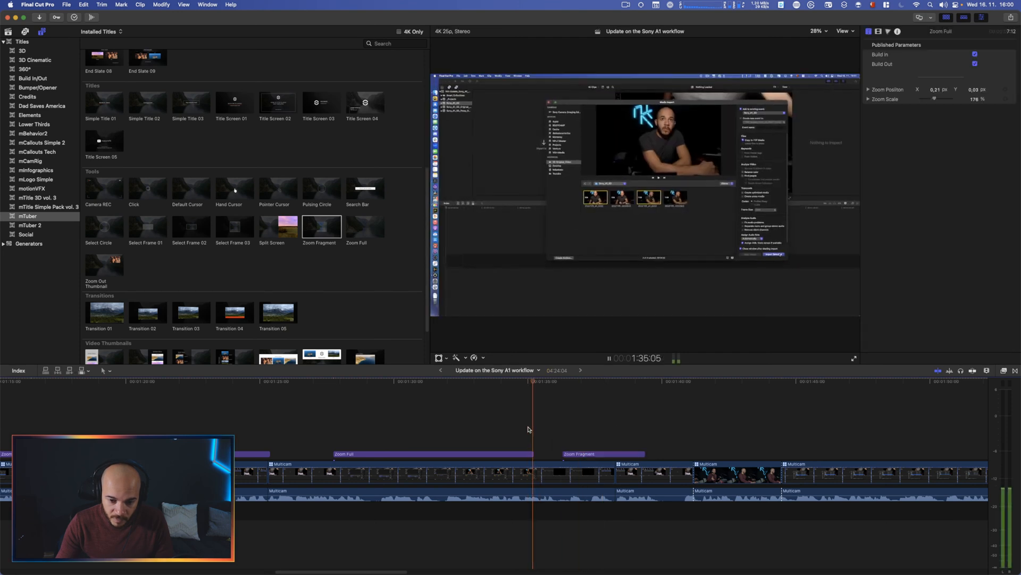
{"action": "key", "text": "space"}
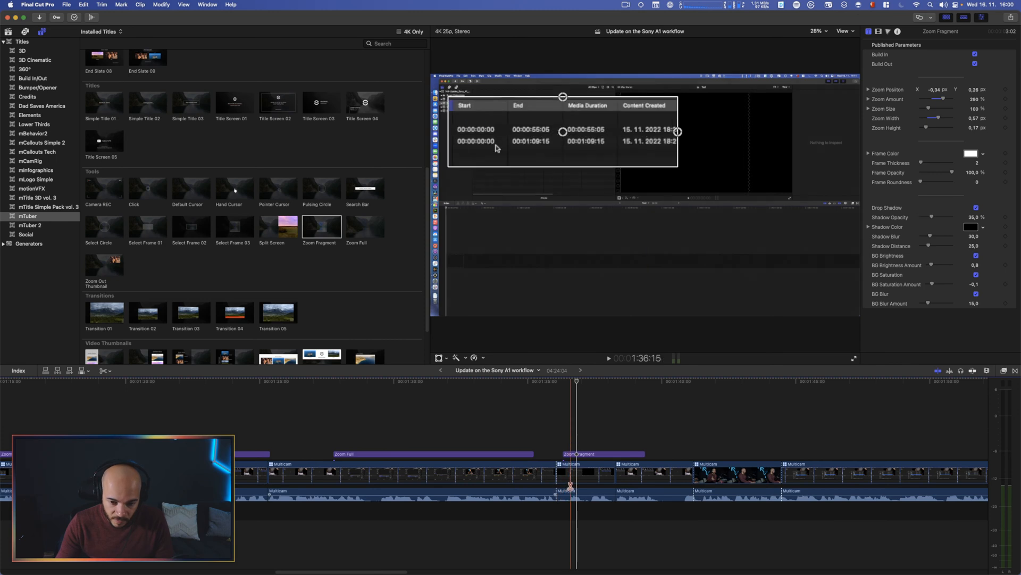
{"action": "left_click", "coordinate": [573, 475]}
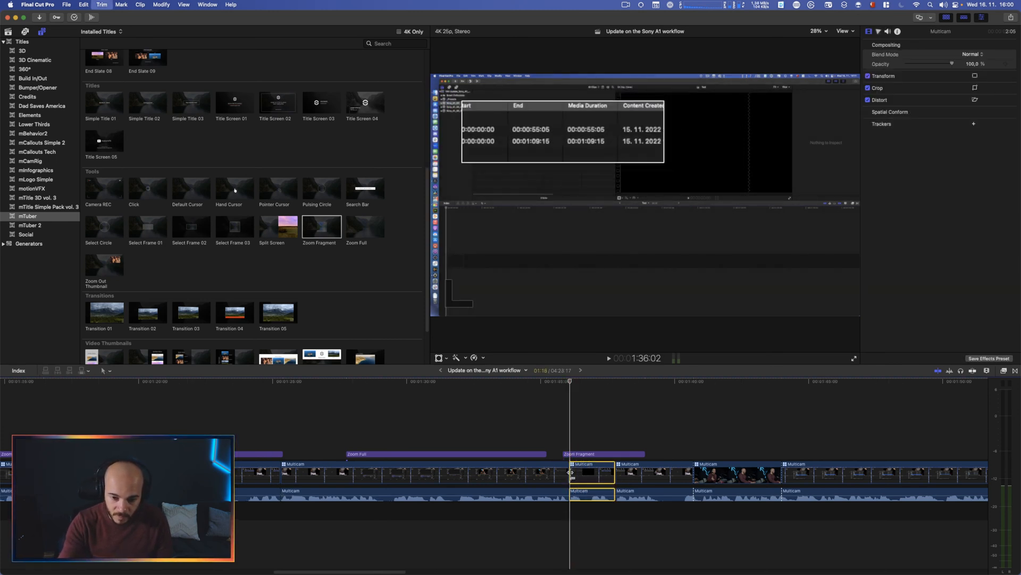
{"action": "left_click", "coordinate": [544, 444]}
{"action": "key", "text": "space"}
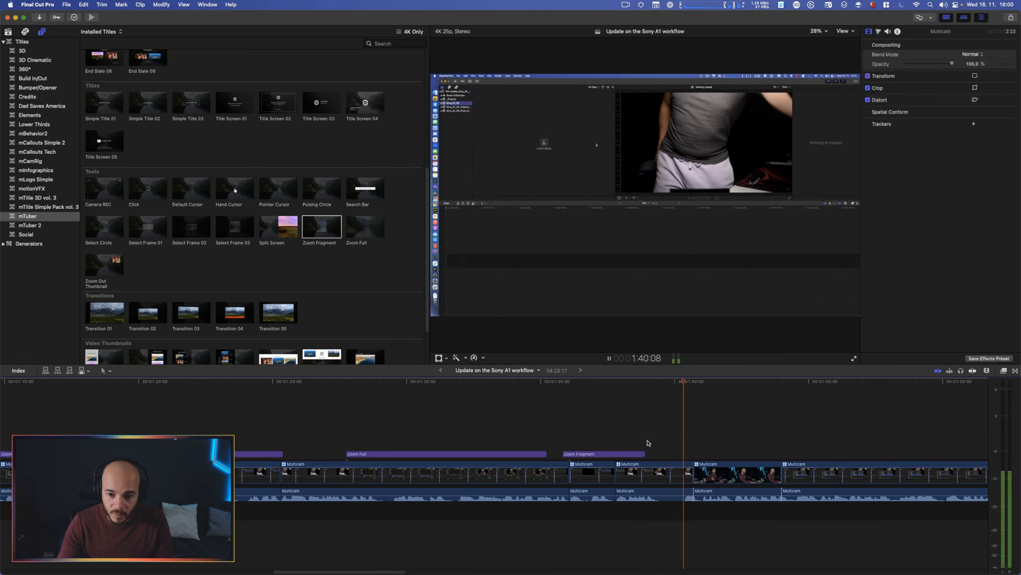
{"action": "key", "text": "space"}
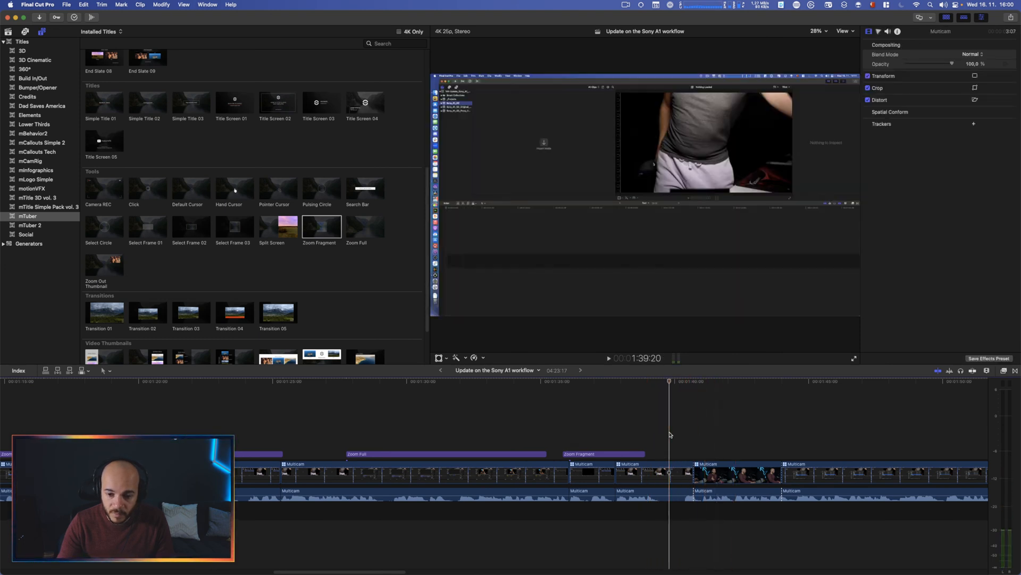
{"action": "key", "text": "space"}
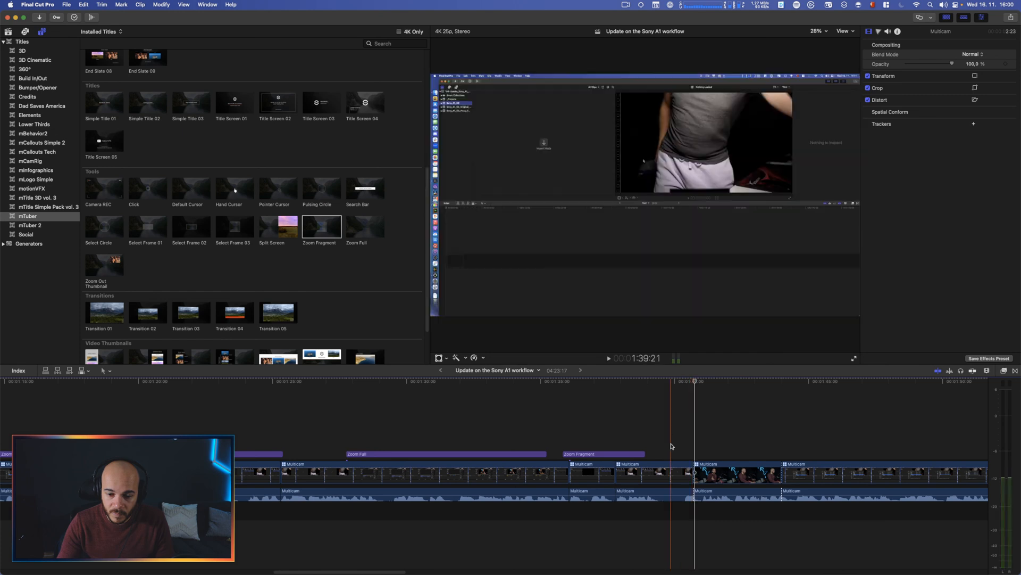
Cut a short piece out of the multicam clip with two blade cuts and delete it.
{"action": "key", "text": "b"}
{"action": "left_click", "coordinate": [660, 475]}
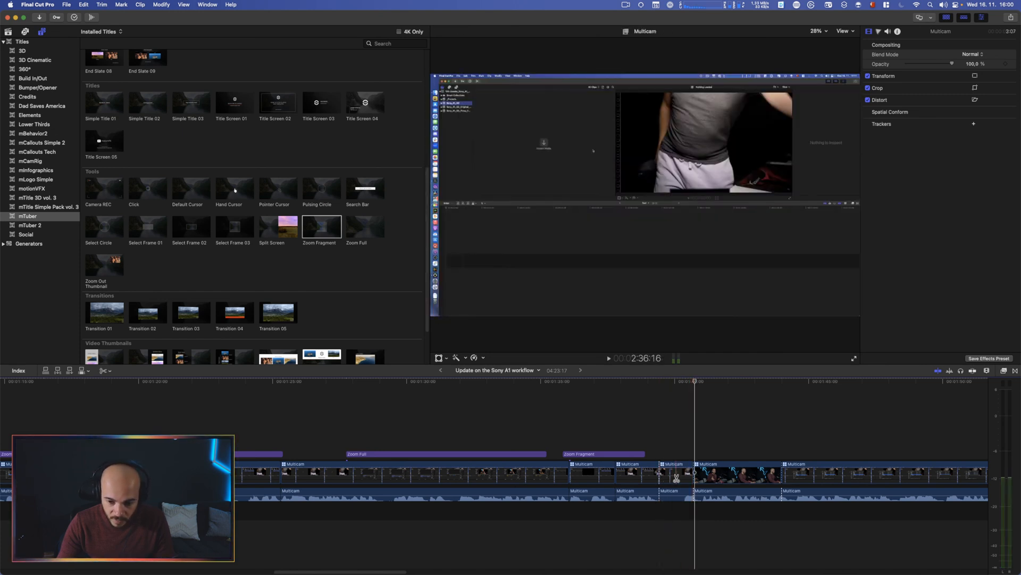
{"action": "left_click", "coordinate": [680, 475]}
{"action": "key", "text": "a"}
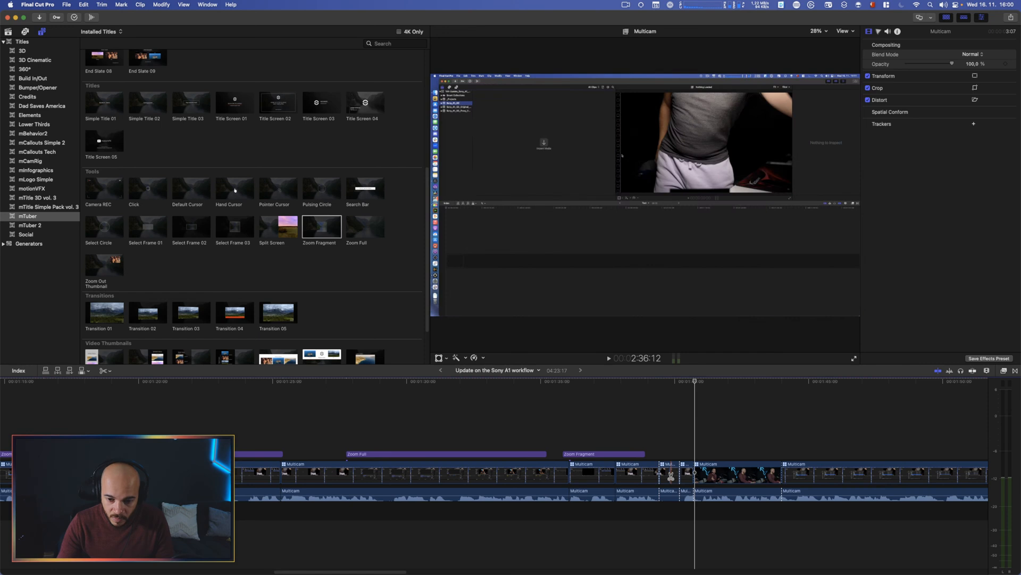
{"action": "key", "text": "Delete"}
{"action": "left_click", "coordinate": [631, 433]}
{"action": "key", "text": "space"}
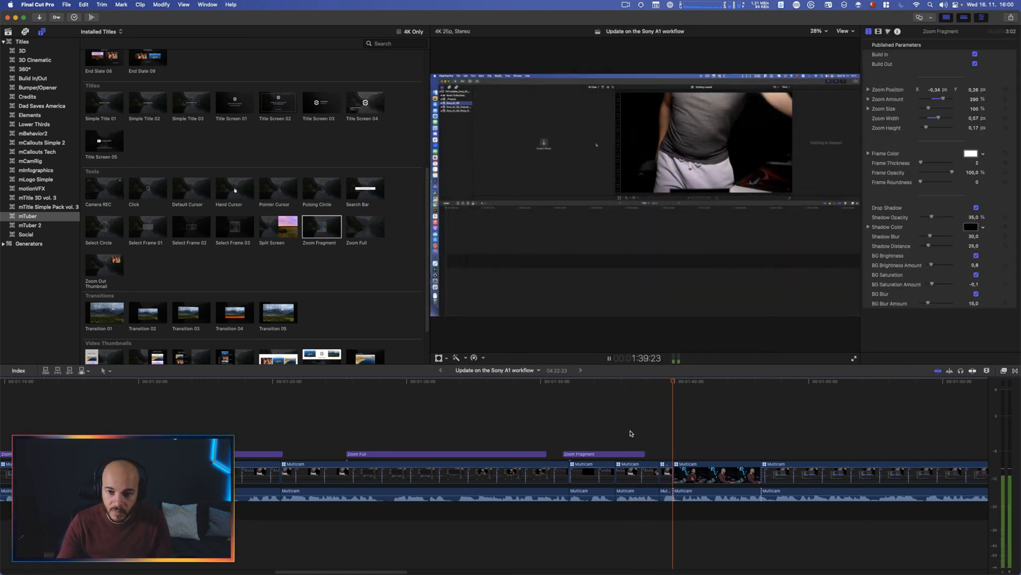
{"action": "key", "text": "space"}
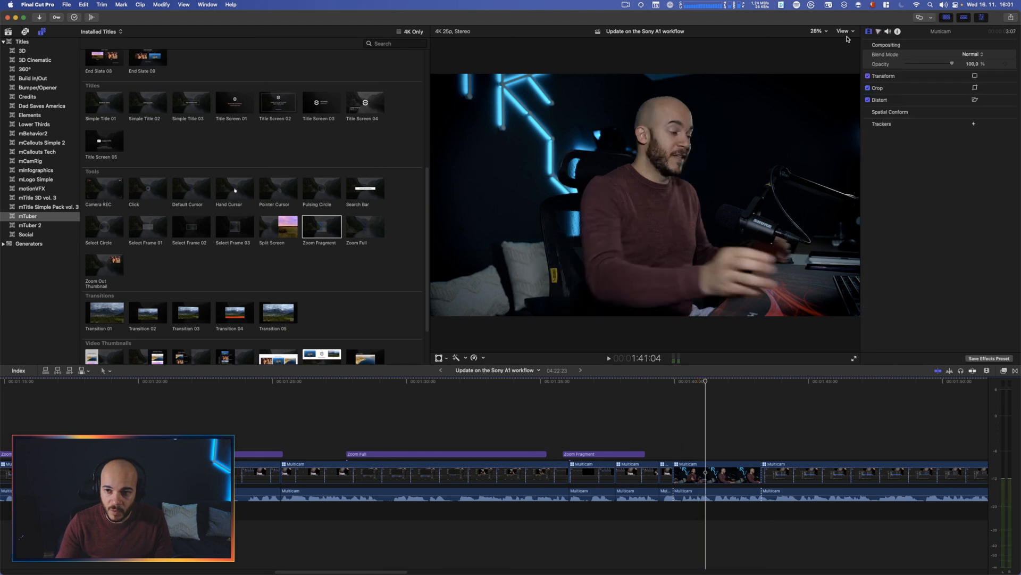
Switch viewer playback to Proxy Preferred and review the edit.
{"action": "left_click", "coordinate": [845, 31]}
{"action": "left_click", "coordinate": [872, 124]}
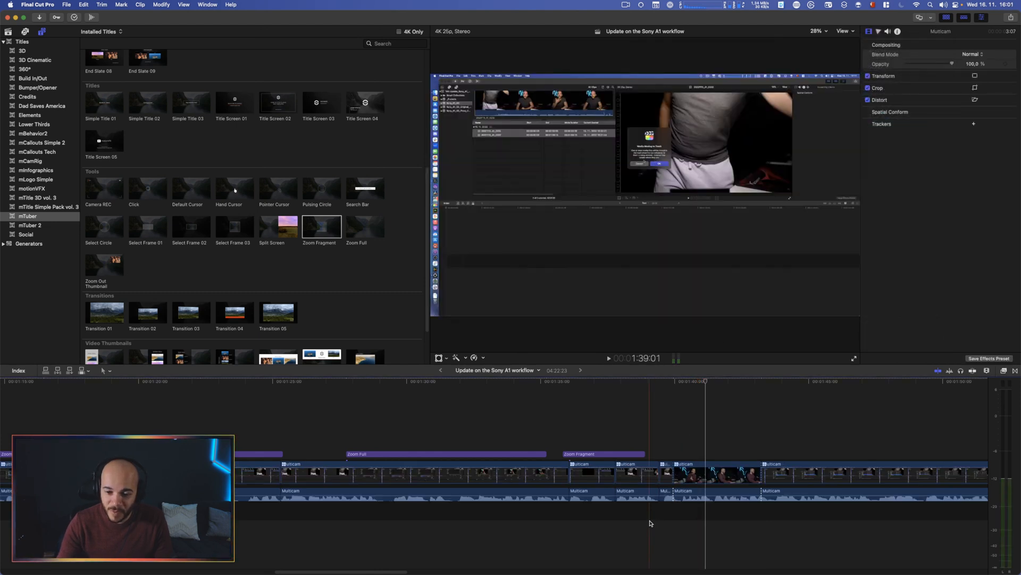
{"action": "left_click", "coordinate": [667, 421]}
{"action": "key", "text": "space"}
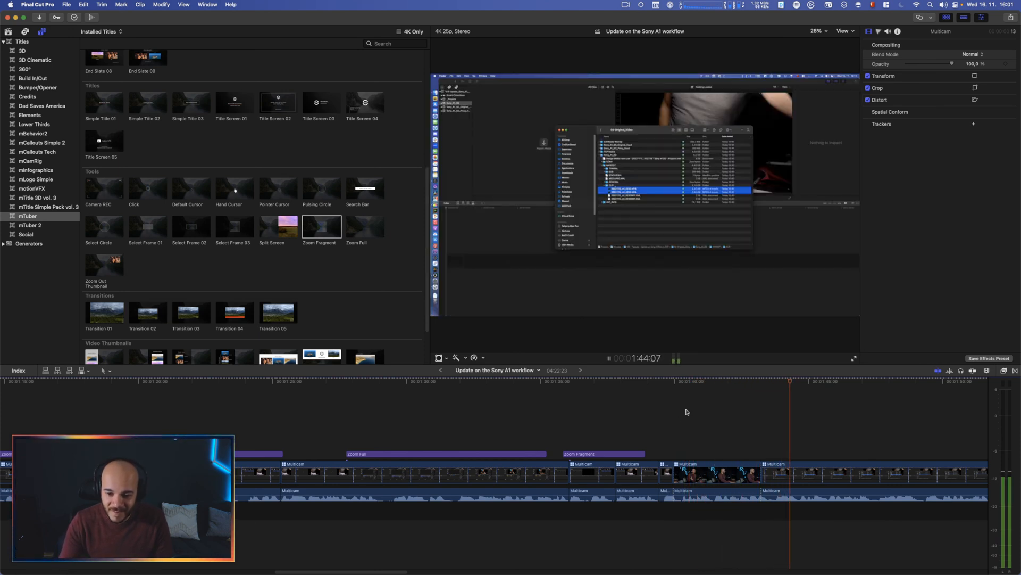
{"action": "key", "text": "space"}
{"action": "left_click", "coordinate": [822, 468]}
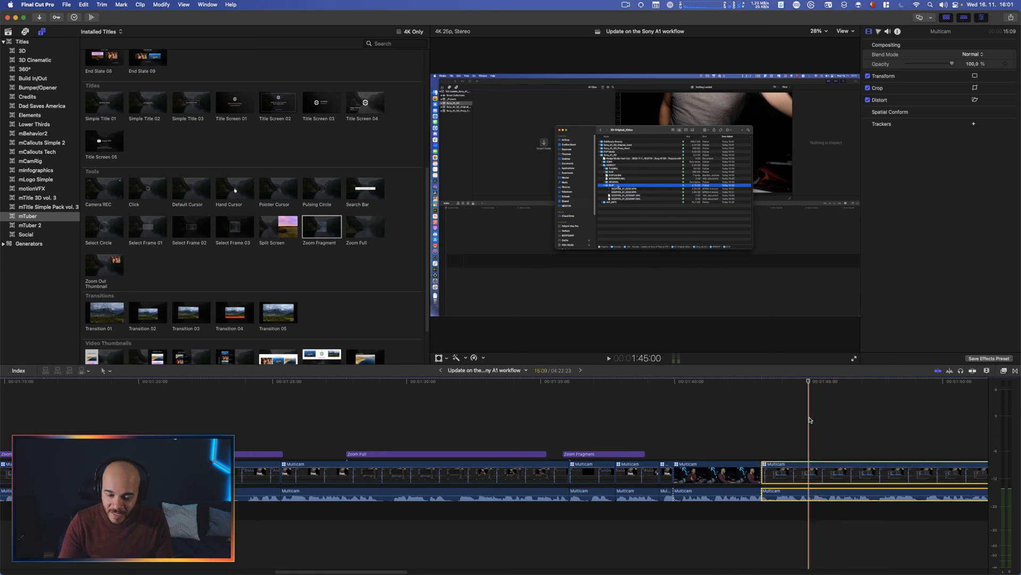
{"action": "left_click", "coordinate": [846, 32]}
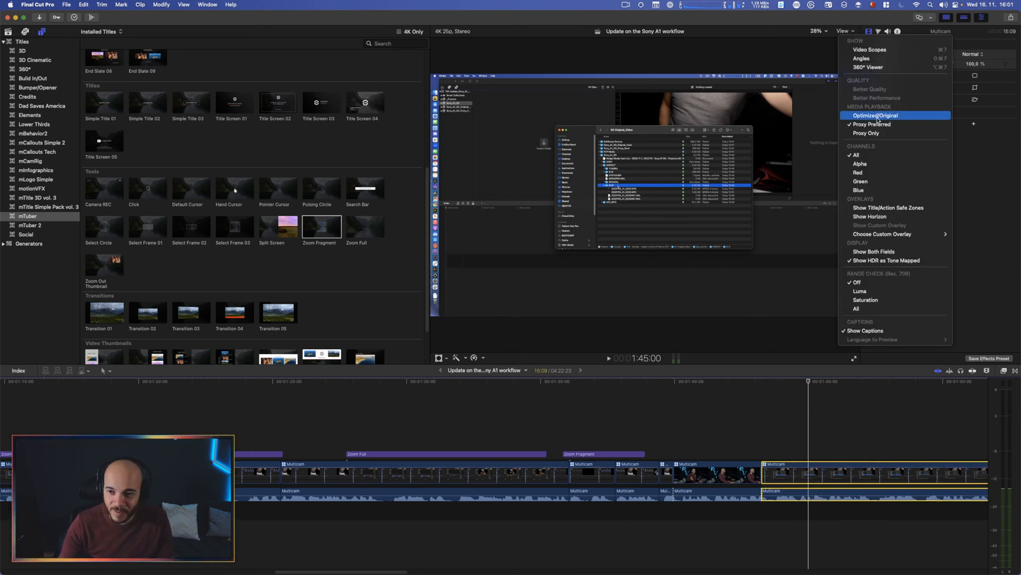
Place a copy of the Zoom Full title further along and re-aim its zoom position in the viewer.
{"action": "left_click", "coordinate": [770, 453]}
{"action": "key", "text": "space"}
{"action": "key", "text": "space"}
{"action": "left_click_drag", "start_coordinate": [398, 454], "coordinate": [601, 453]}
{"action": "left_click", "coordinate": [551, 431]}
{"action": "key", "text": "space"}
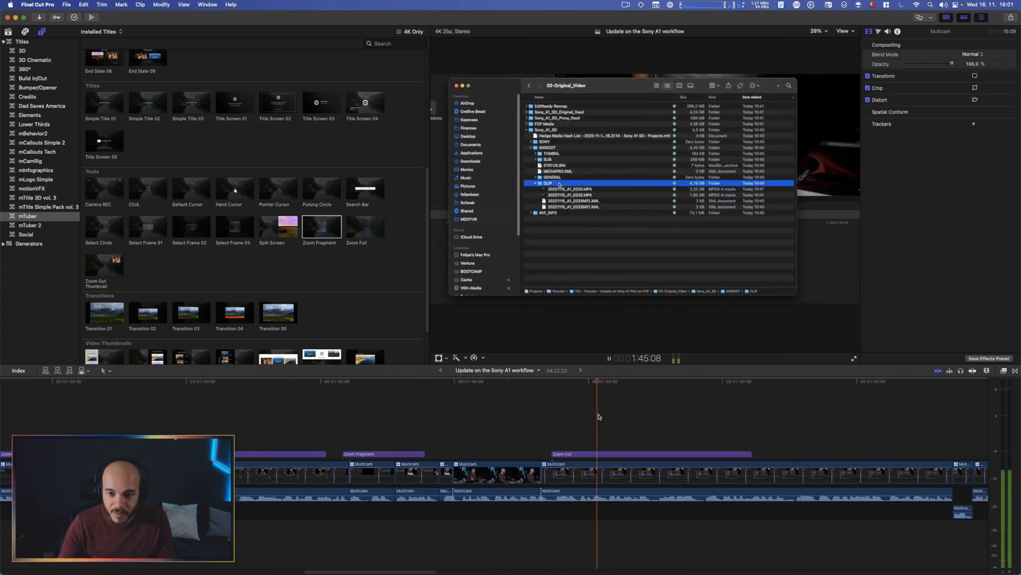
{"action": "key", "text": "space"}
{"action": "left_click_drag", "start_coordinate": [695, 188], "coordinate": [668, 189]}
{"action": "key", "text": "space"}
Extend the copied Zoom Full title from 42:12 to 47:19 and move it up a lane.
{"action": "key", "text": "super+minus"}
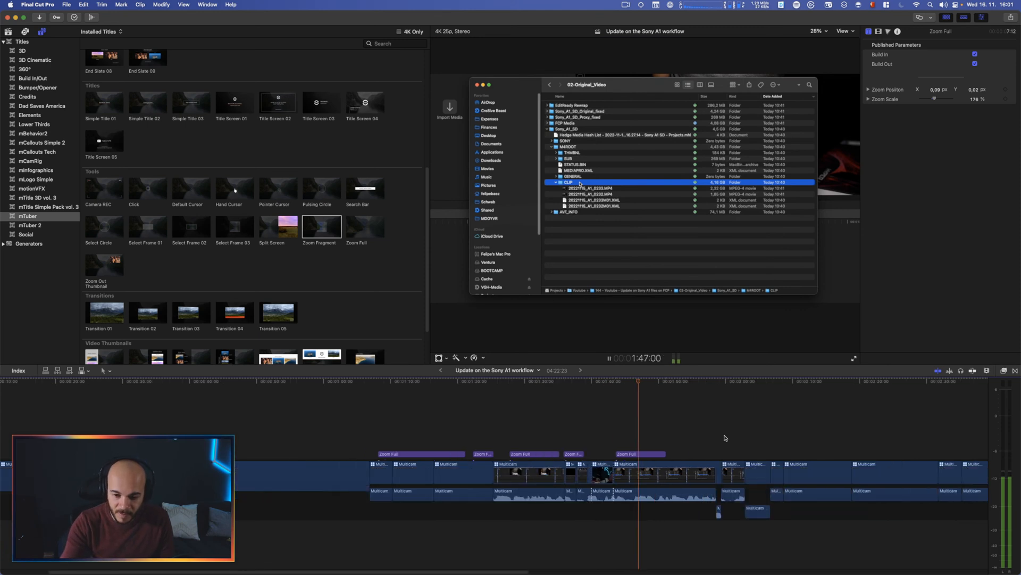
{"action": "left_click_drag", "start_coordinate": [664, 454], "coordinate": [720, 457]}
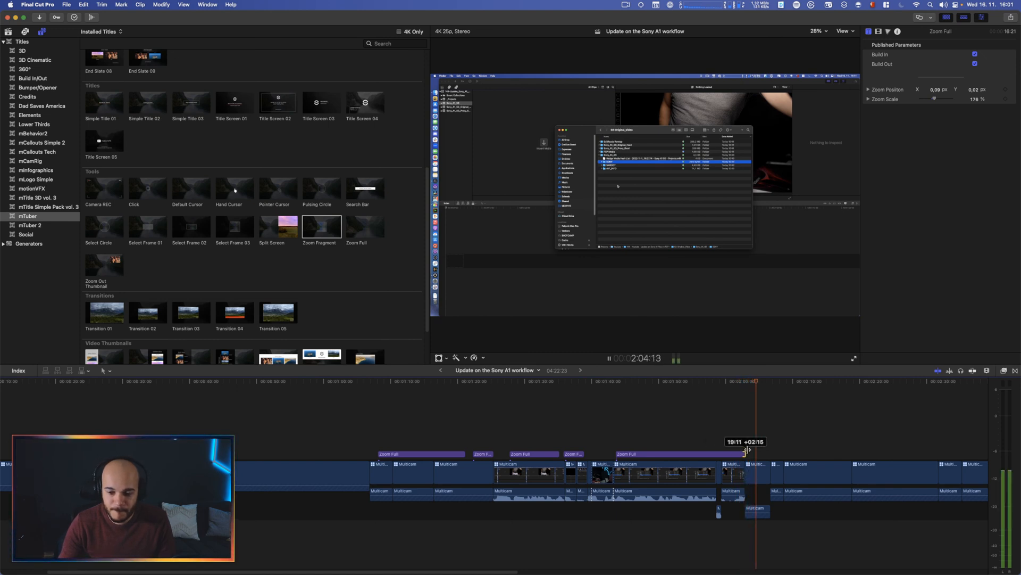
{"action": "left_click_drag", "start_coordinate": [760, 449], "coordinate": [847, 444]}
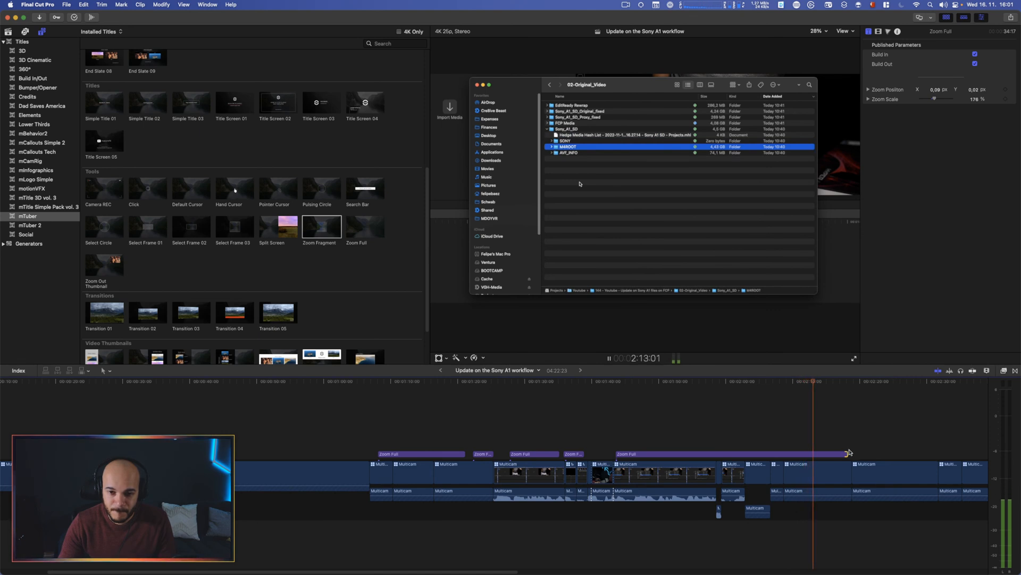
{"action": "left_click_drag", "start_coordinate": [848, 452], "coordinate": [898, 452]}
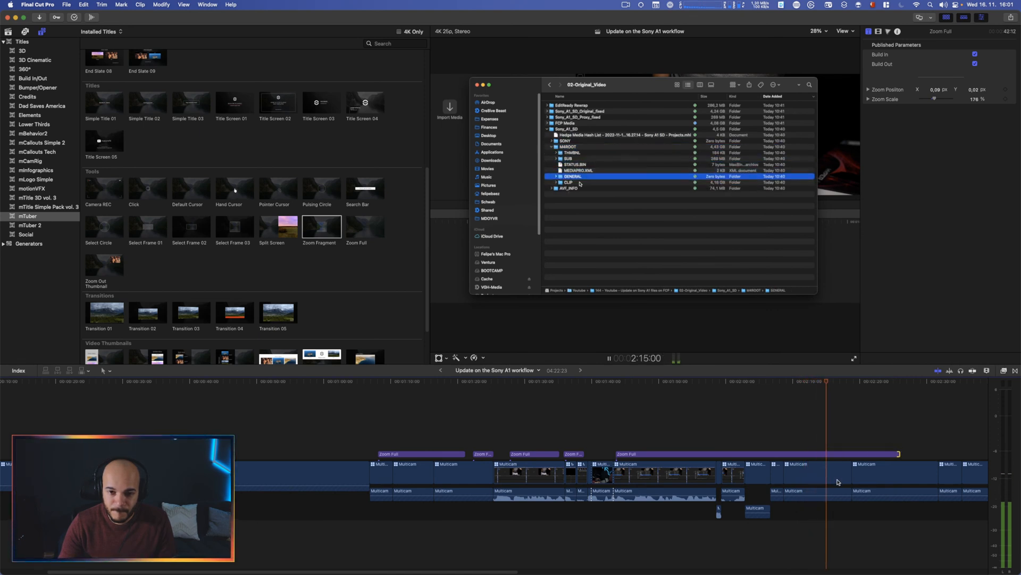
{"action": "scroll", "coordinate": [840, 495], "scroll_direction": "right", "scroll_amount": 5}
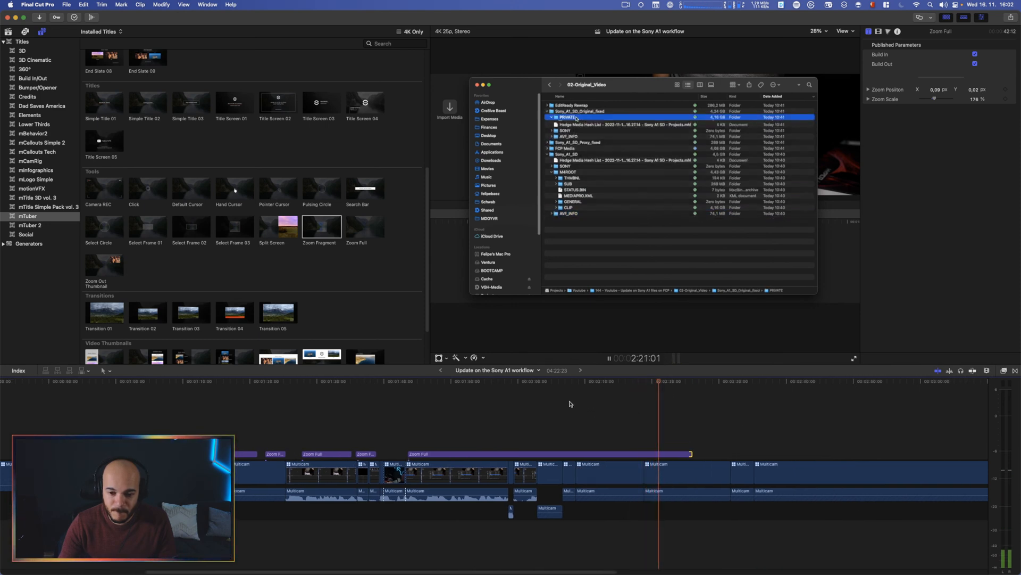
{"action": "left_click_drag", "start_coordinate": [692, 454], "coordinate": [727, 453]}
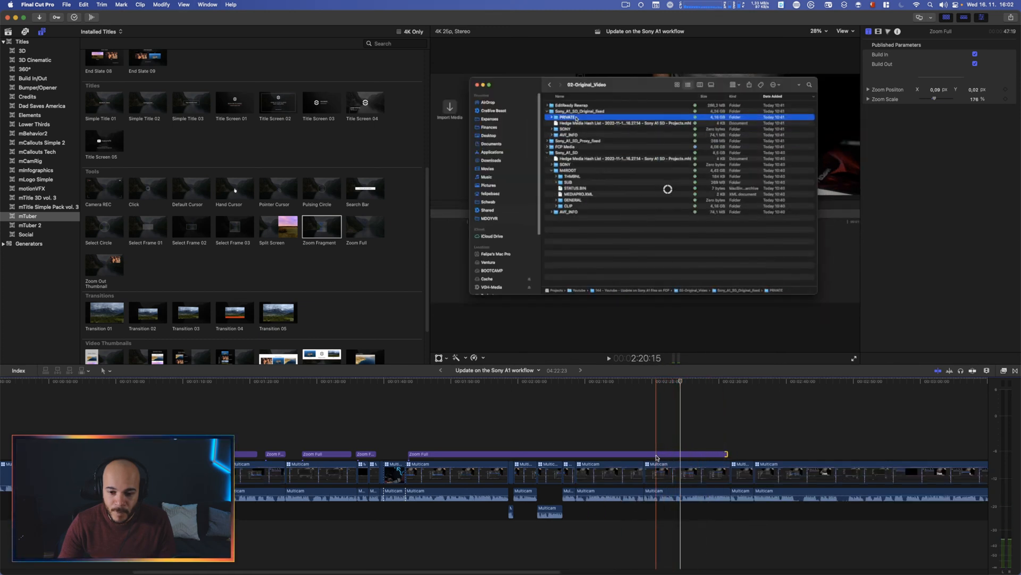
{"action": "left_click_drag", "start_coordinate": [639, 454], "coordinate": [639, 438]}
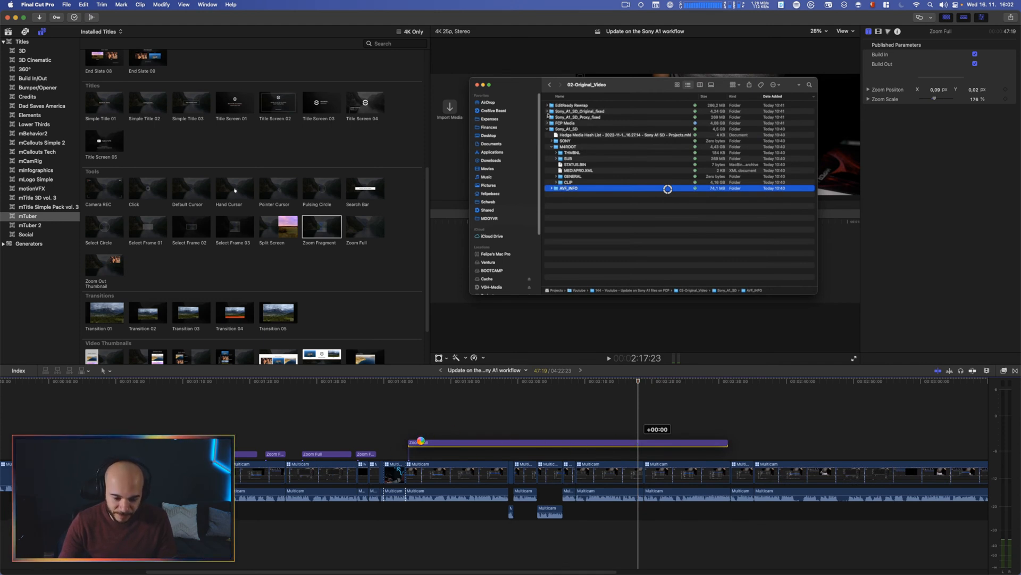
Put the short Zoom Full title on its own upper lane, start it later, and zoom 207% toward the Finder window.
{"action": "left_click_drag", "start_coordinate": [639, 438], "coordinate": [638, 443]}
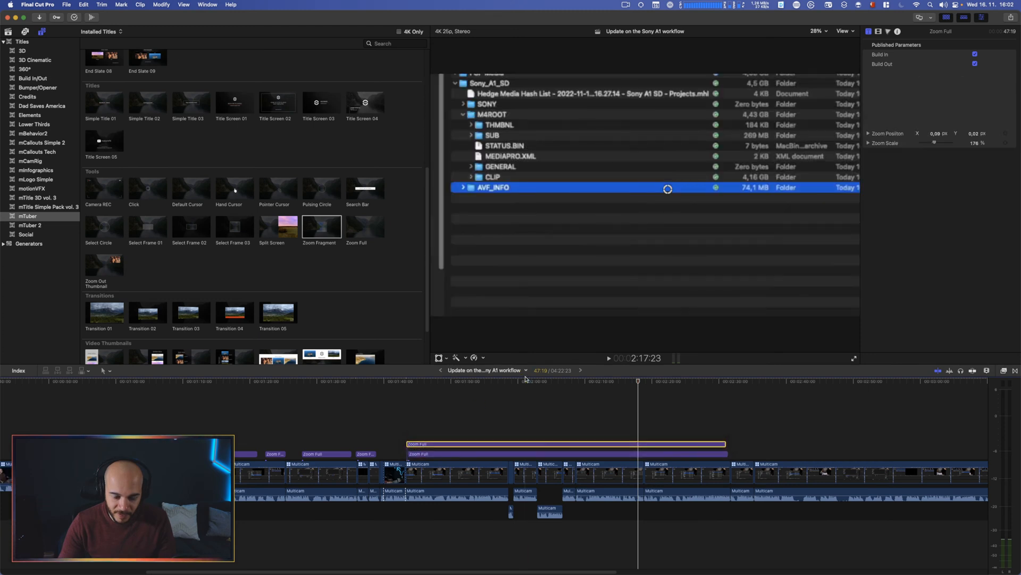
{"action": "left_click_drag", "start_coordinate": [406, 439], "coordinate": [626, 432]}
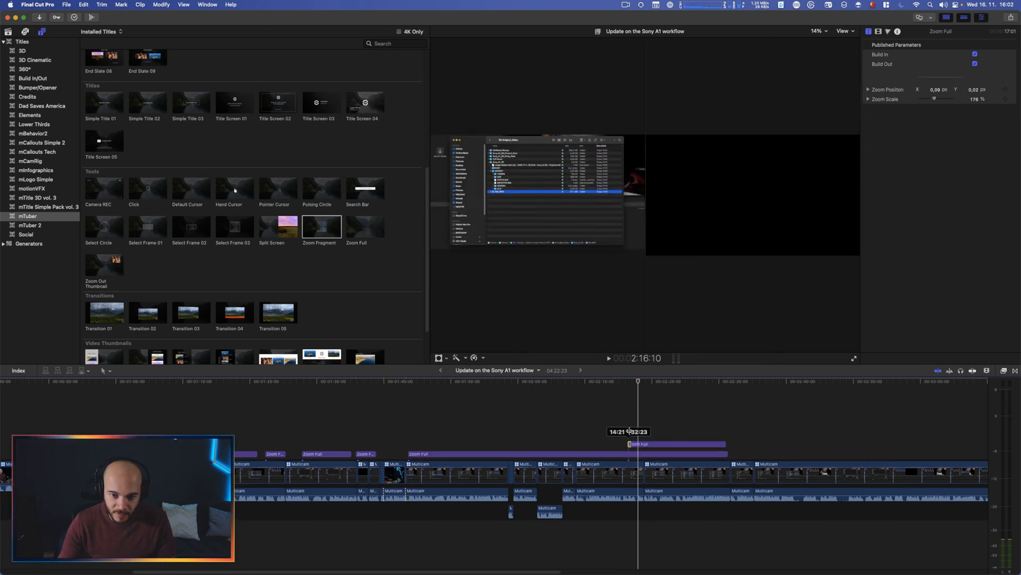
{"action": "left_click_drag", "start_coordinate": [642, 432], "coordinate": [643, 433]}
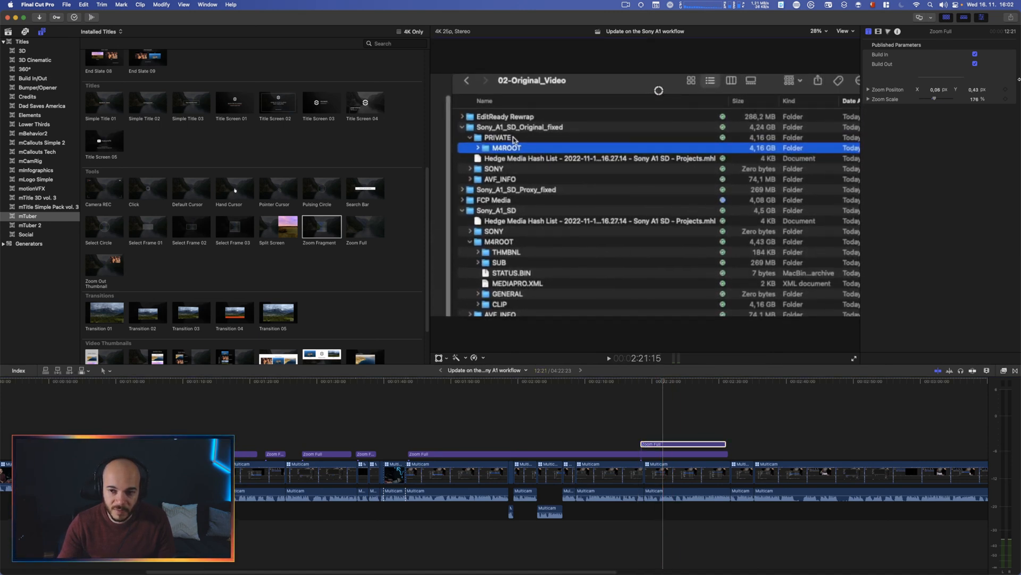
{"action": "left_click_drag", "start_coordinate": [936, 101], "coordinate": [922, 105]}
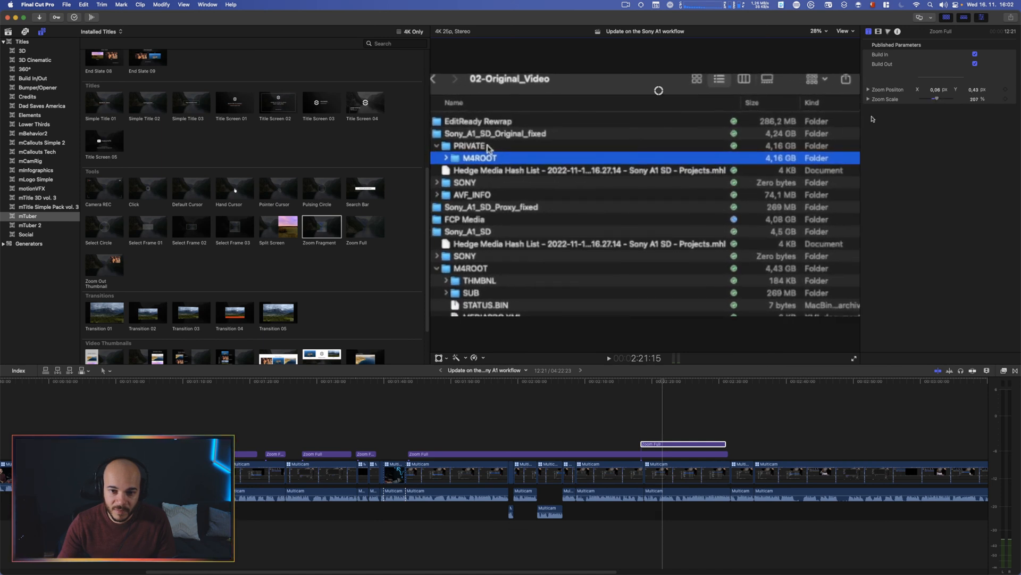
{"action": "left_click_drag", "start_coordinate": [658, 90], "coordinate": [603, 85]}
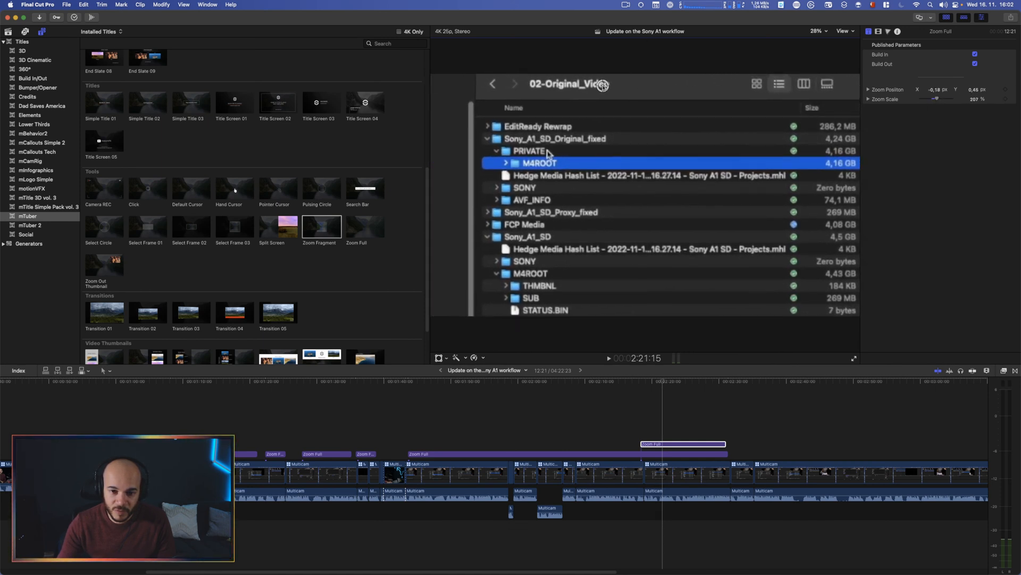
{"action": "key", "text": "space"}
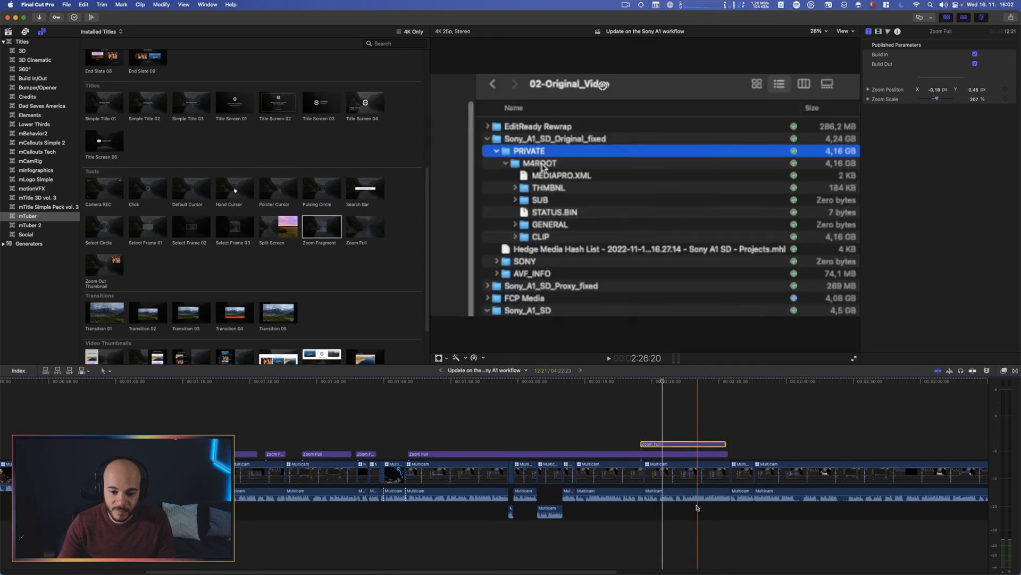
{"action": "left_click", "coordinate": [644, 422]}
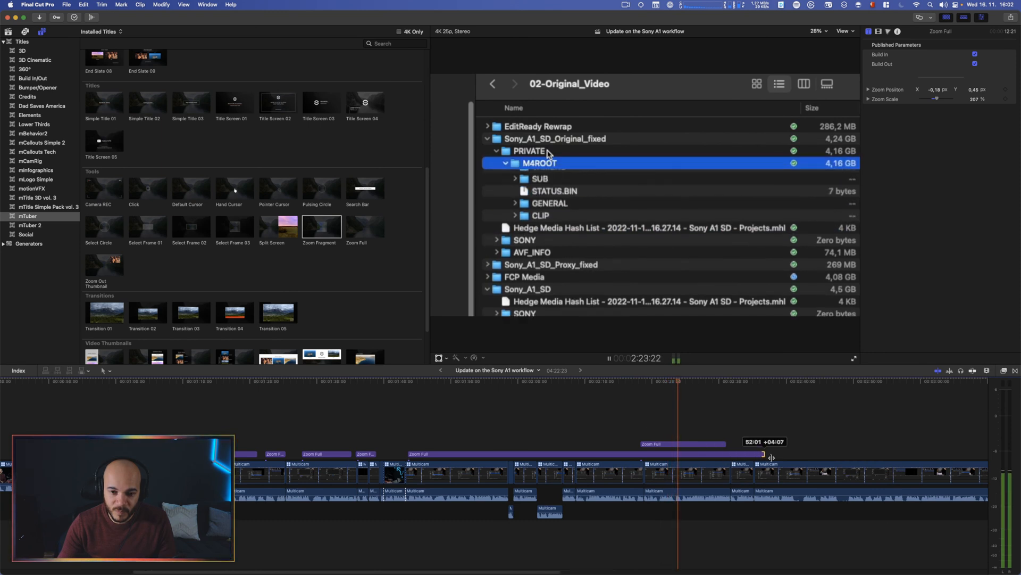
Adjust the end of the long Zoom Full title below and review the result.
{"action": "left_click_drag", "start_coordinate": [724, 455], "coordinate": [799, 459]}
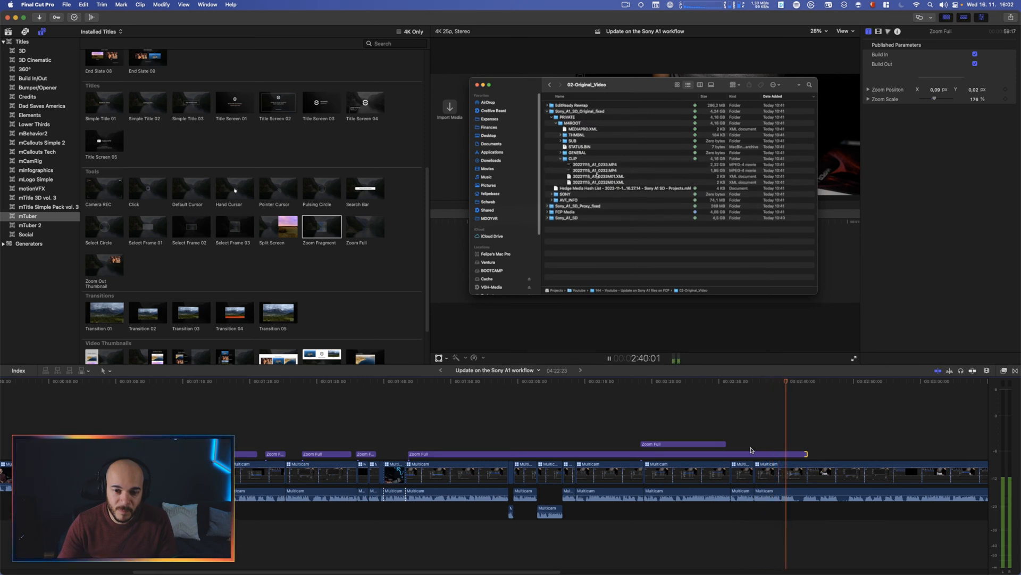
{"action": "key", "text": "space"}
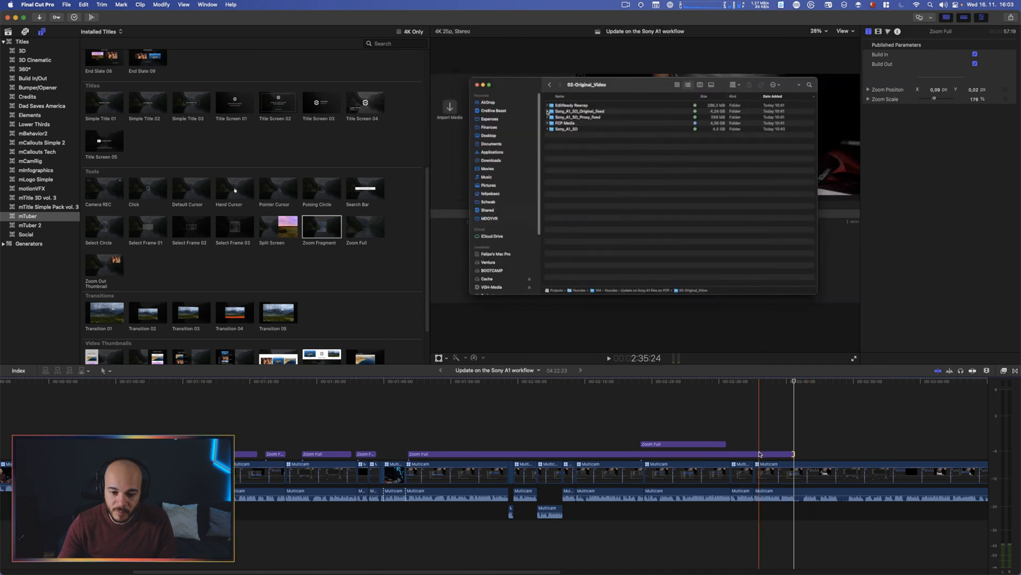
{"action": "key", "text": "space"}
{"action": "left_click", "coordinate": [790, 449]}
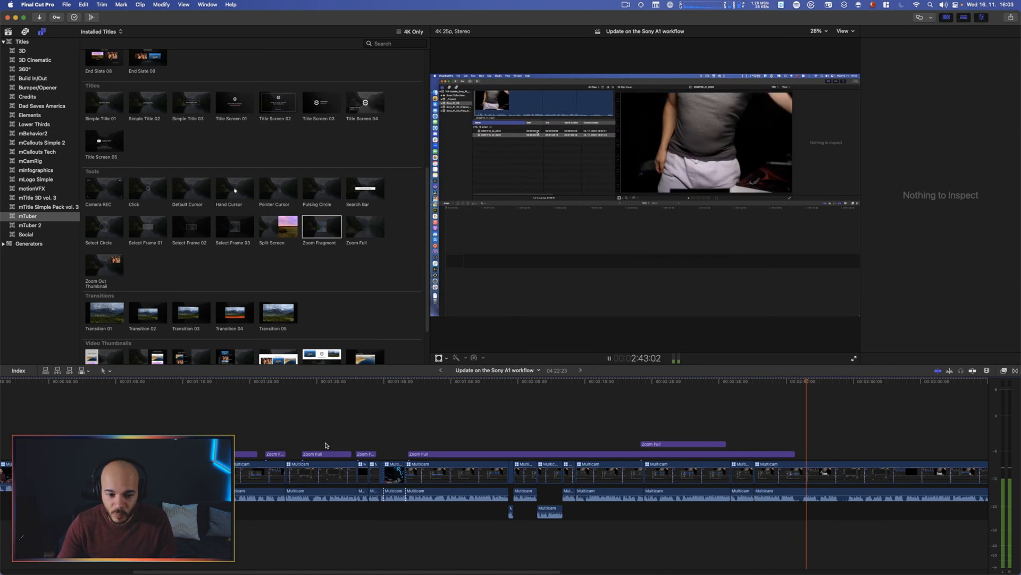
Duplicate the Zoom Fragment and Zoom Full titles further right in the timeline and preview them.
{"action": "key", "text": "space"}
{"action": "left_click_drag", "start_coordinate": [366, 454], "coordinate": [814, 453]}
{"action": "left_click", "coordinate": [798, 445]}
{"action": "key", "text": "space"}
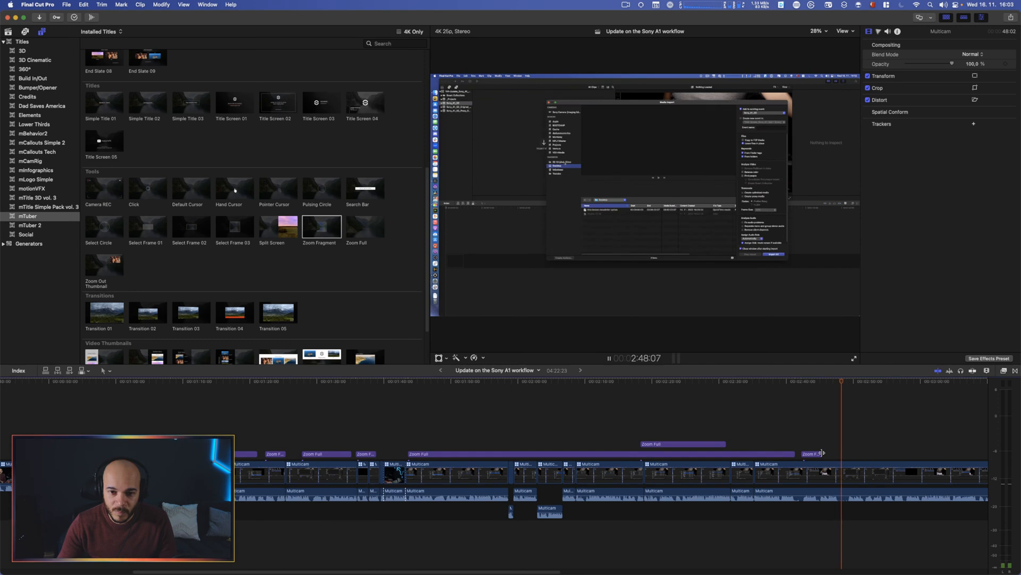
{"action": "key", "text": "space"}
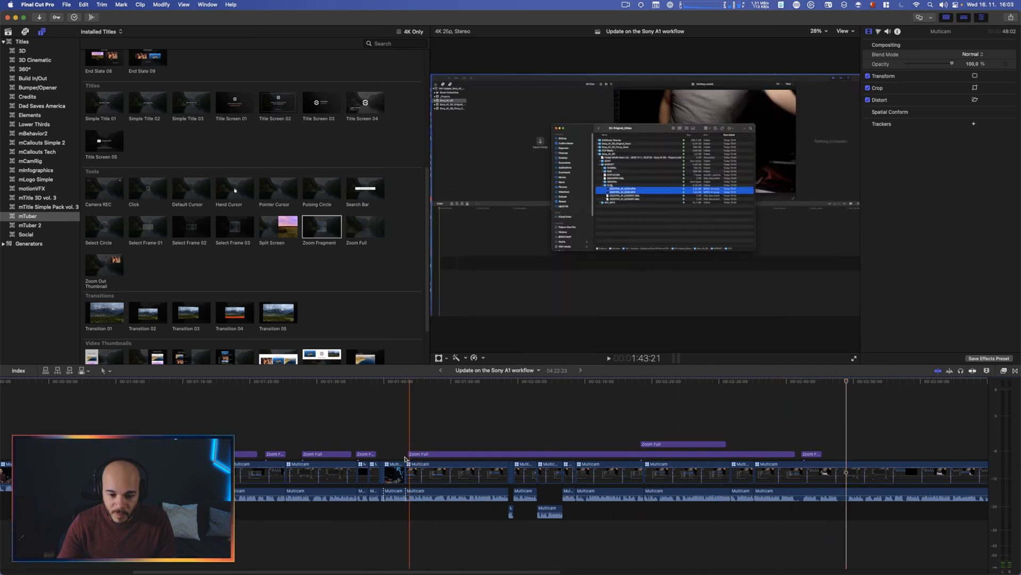
{"action": "left_click_drag", "start_coordinate": [327, 453], "coordinate": [862, 455]}
{"action": "key", "text": "space"}
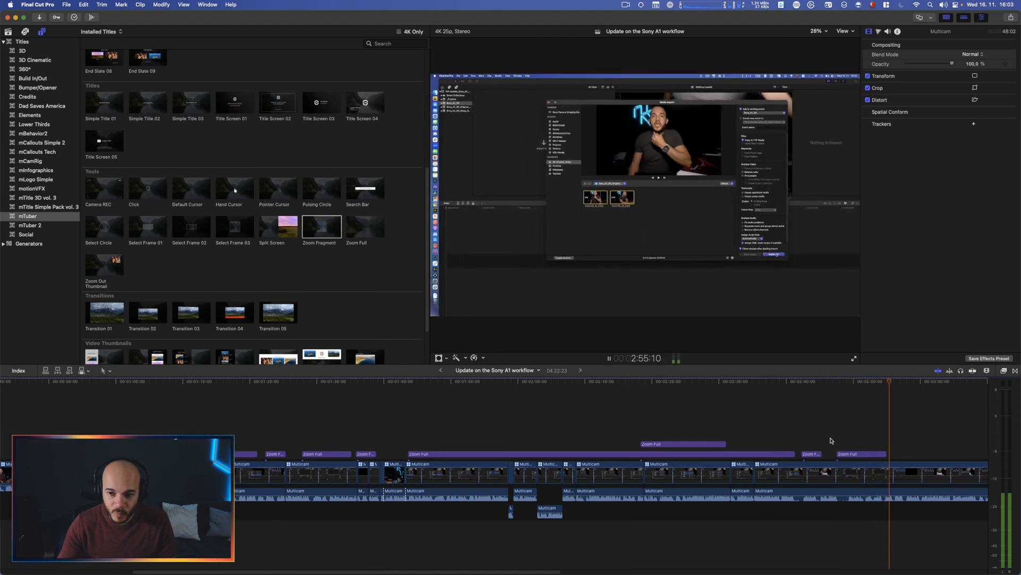
{"action": "key", "text": "space"}
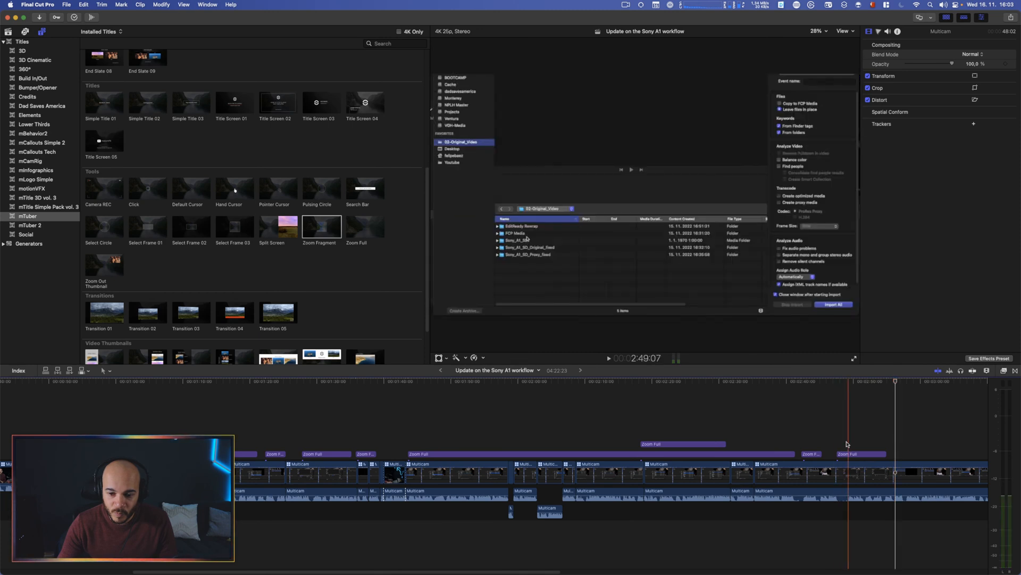
Paste a Zoom Fragment title near 2:56, magnifying the timestamps at 290%, and lengthen its end.
{"action": "key", "text": "q"}
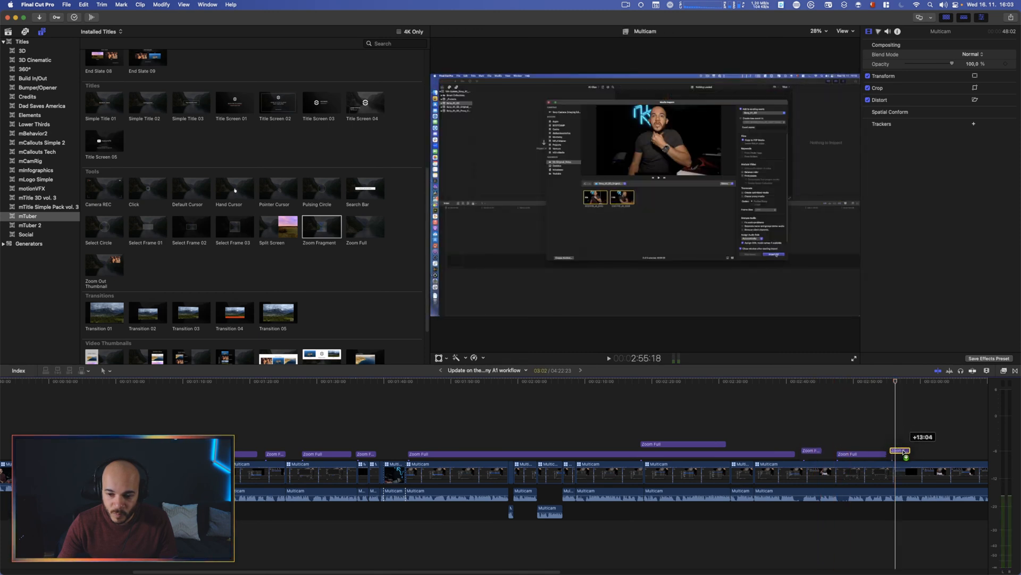
{"action": "left_click", "coordinate": [889, 442]}
{"action": "key", "text": "space"}
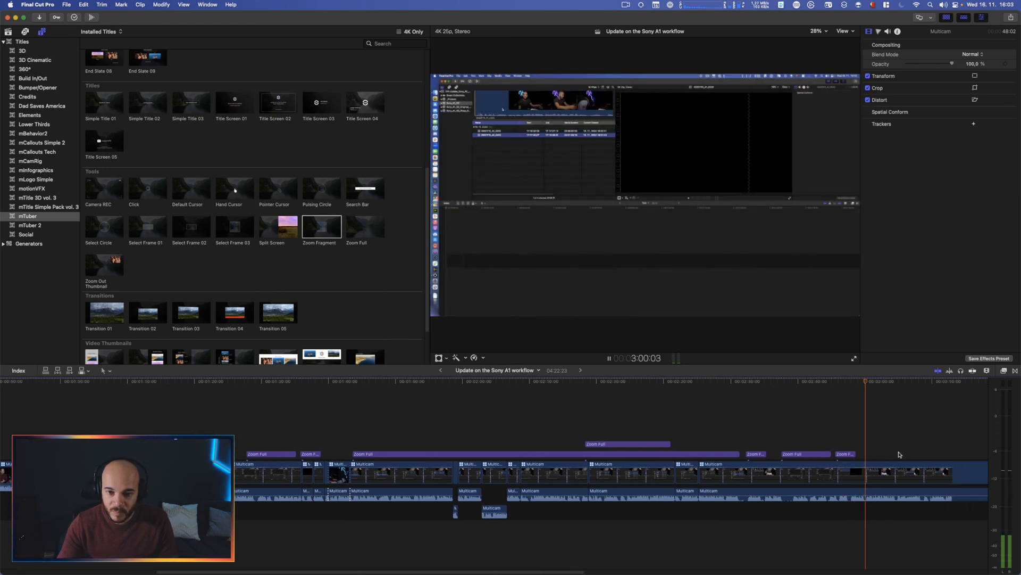
{"action": "key", "text": "space"}
{"action": "left_click_drag", "start_coordinate": [792, 453], "coordinate": [808, 452]}
{"action": "key", "text": "space"}
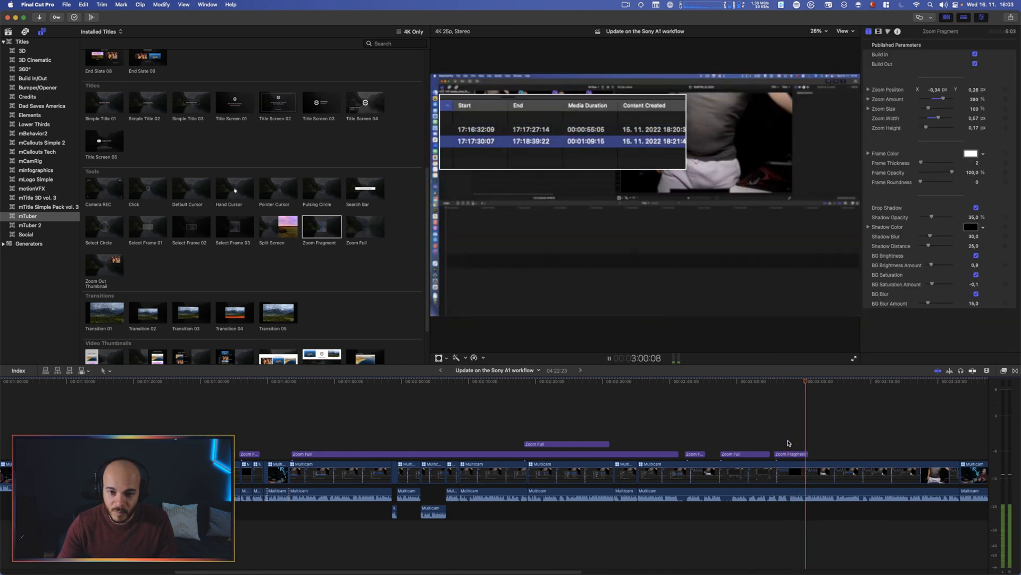
{"action": "scroll", "coordinate": [808, 445], "scroll_direction": "left", "scroll_amount": 1}
{"action": "scroll", "coordinate": [803, 447], "scroll_direction": "right", "scroll_amount": 5}
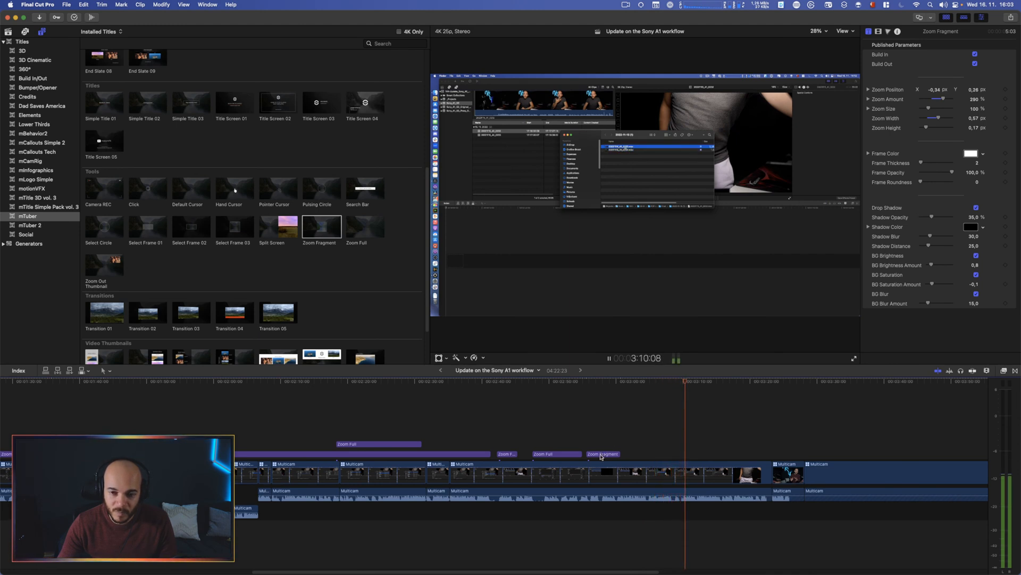
{"action": "left_click", "coordinate": [557, 474]}
{"action": "left_click_drag", "start_coordinate": [557, 453], "coordinate": [680, 453]}
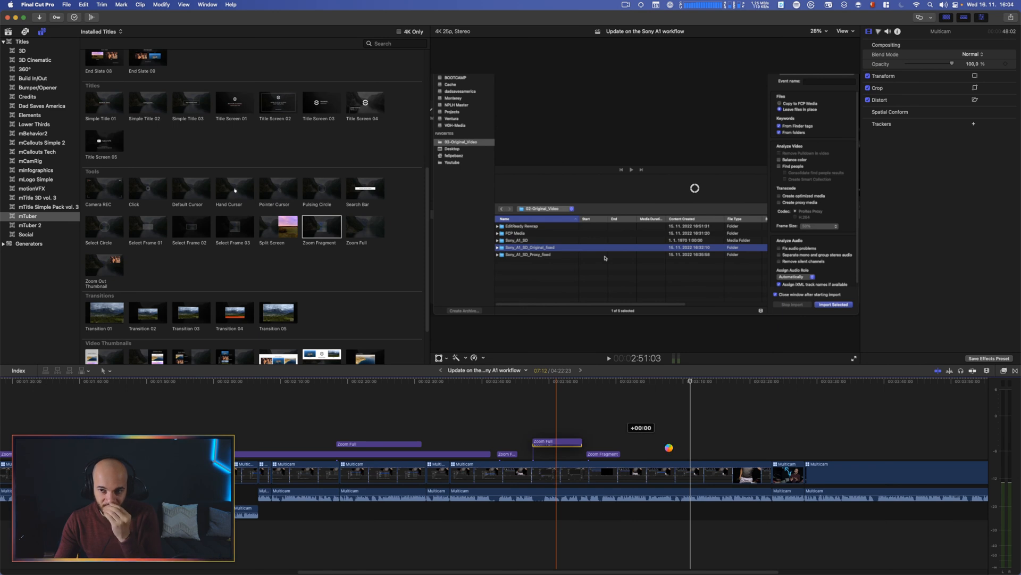
Place a Zoom Full copy after the Zoom Fragment near 3:07 and fine-tune its timing.
{"action": "left_click_drag", "start_coordinate": [720, 6], "coordinate": [697, 9]}
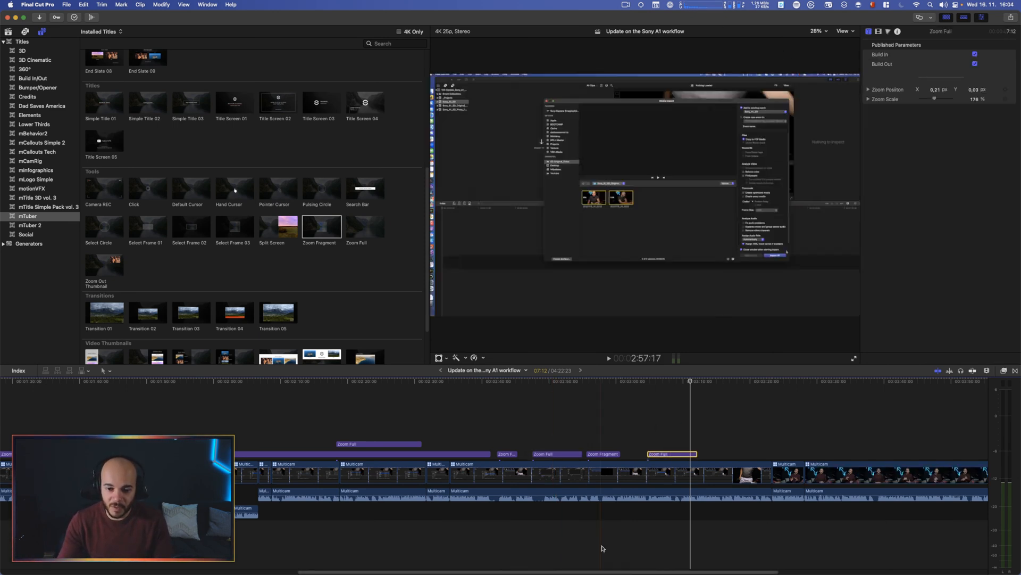
{"action": "left_click_drag", "start_coordinate": [670, 454], "coordinate": [651, 453]}
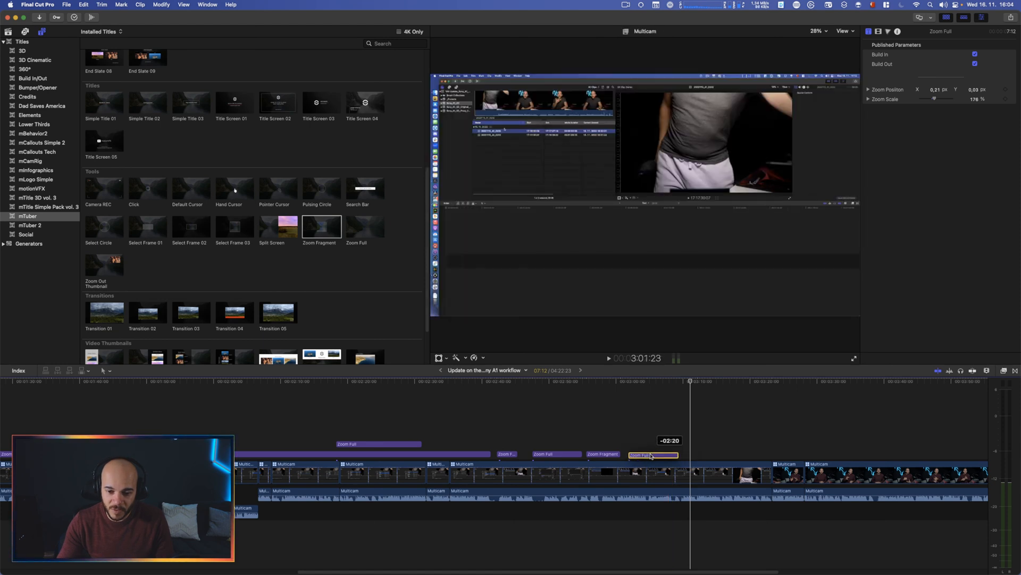
{"action": "left_click", "coordinate": [623, 444]}
{"action": "key", "text": "space"}
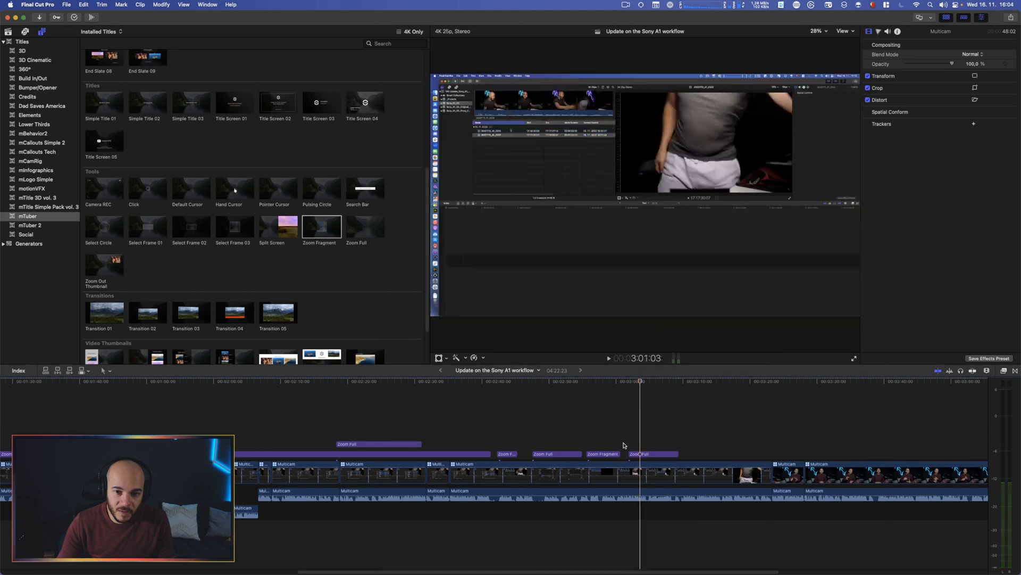
{"action": "left_click_drag", "start_coordinate": [653, 455], "coordinate": [664, 456]}
{"action": "left_click", "coordinate": [633, 446]}
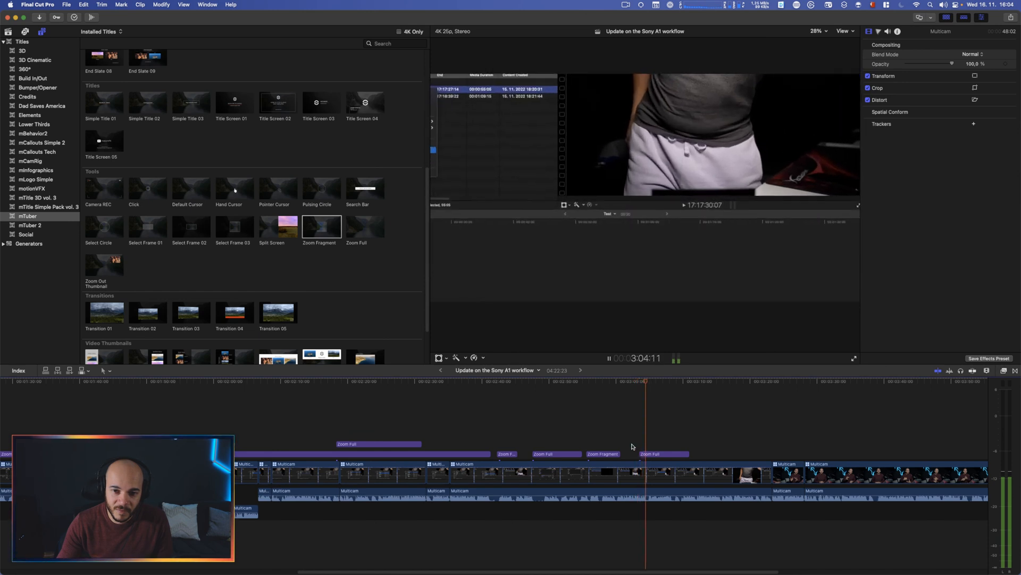
{"action": "key", "text": "space"}
{"action": "left_click_drag", "start_coordinate": [656, 453], "coordinate": [663, 453]}
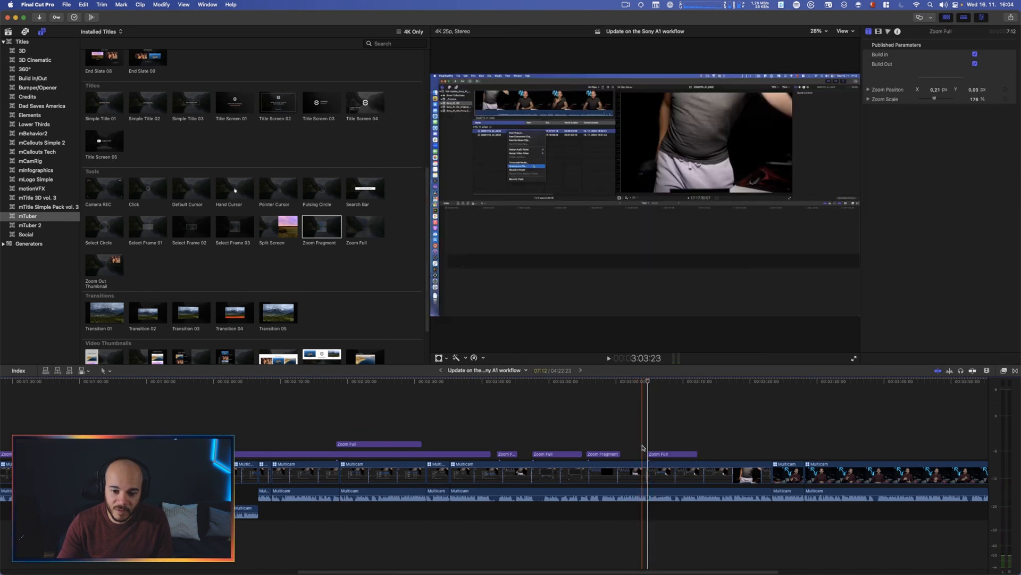
{"action": "left_click", "coordinate": [643, 447]}
{"action": "key", "text": "space"}
{"action": "key", "text": "space"}
{"action": "left_click_drag", "start_coordinate": [672, 455], "coordinate": [677, 455]}
{"action": "left_click", "coordinate": [649, 448]}
{"action": "key", "text": "space"}
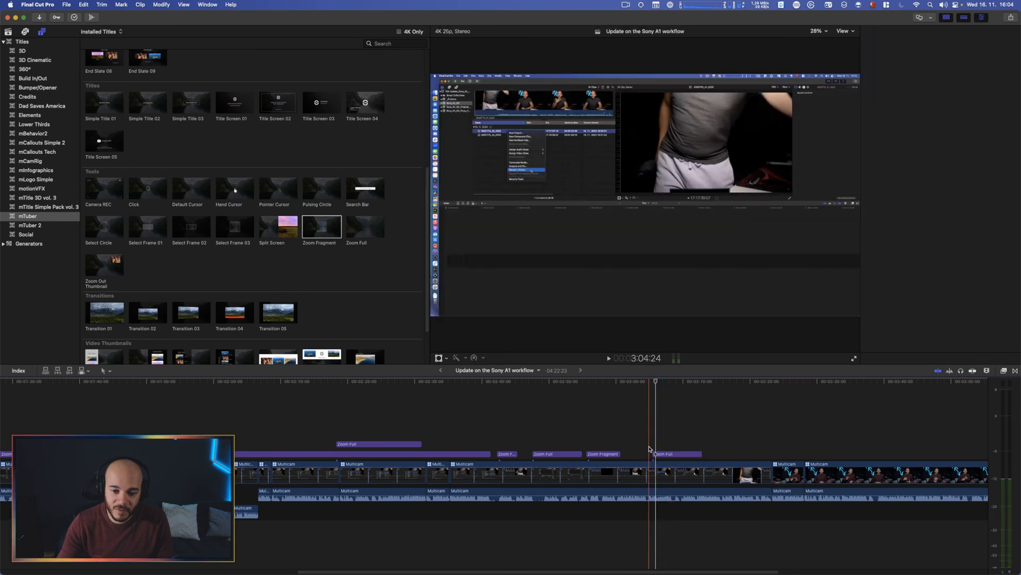
{"action": "key", "text": "space"}
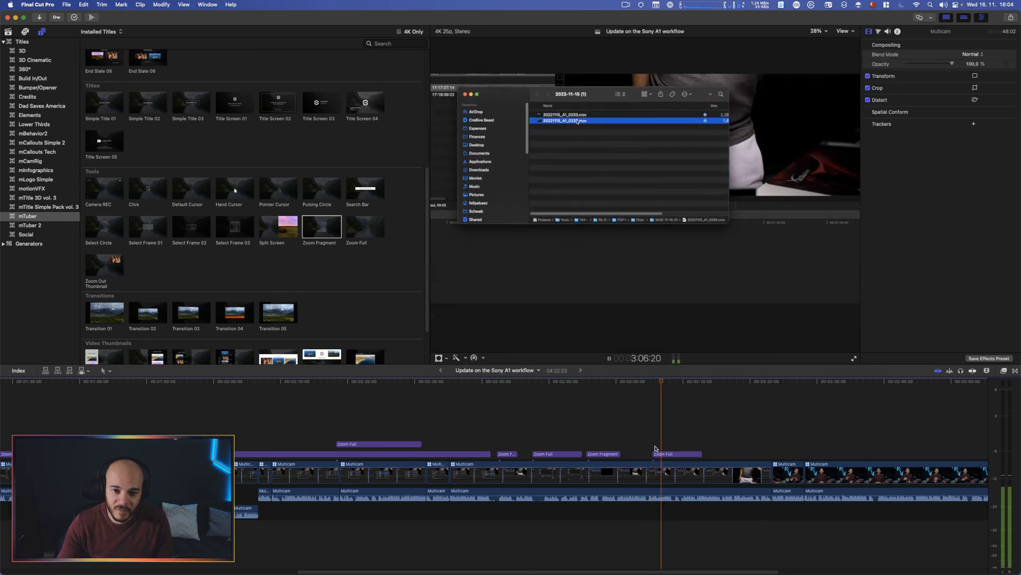
Aim the new Zoom Full title at the Finder file list with a 254% zoom.
{"action": "left_click", "coordinate": [678, 454]}
{"action": "left_click_drag", "start_coordinate": [695, 189], "coordinate": [643, 153]}
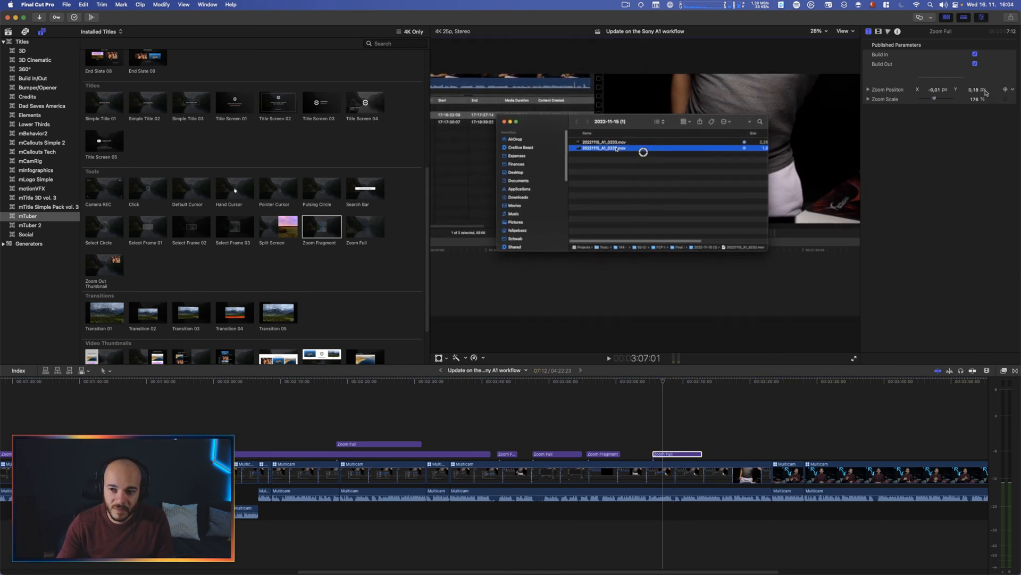
{"action": "left_click_drag", "start_coordinate": [977, 101], "coordinate": [982, 82]}
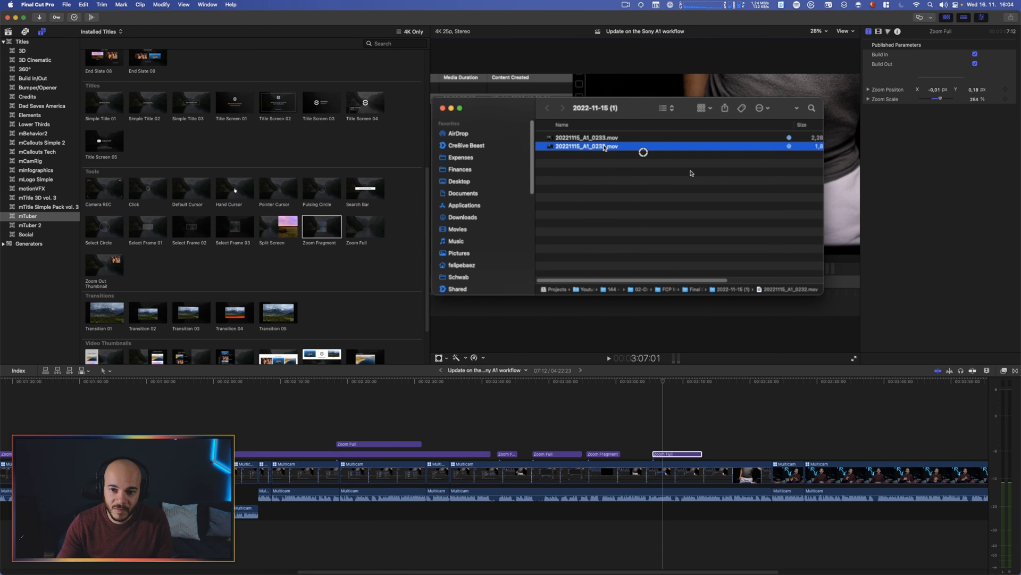
{"action": "left_click_drag", "start_coordinate": [641, 154], "coordinate": [631, 155]}
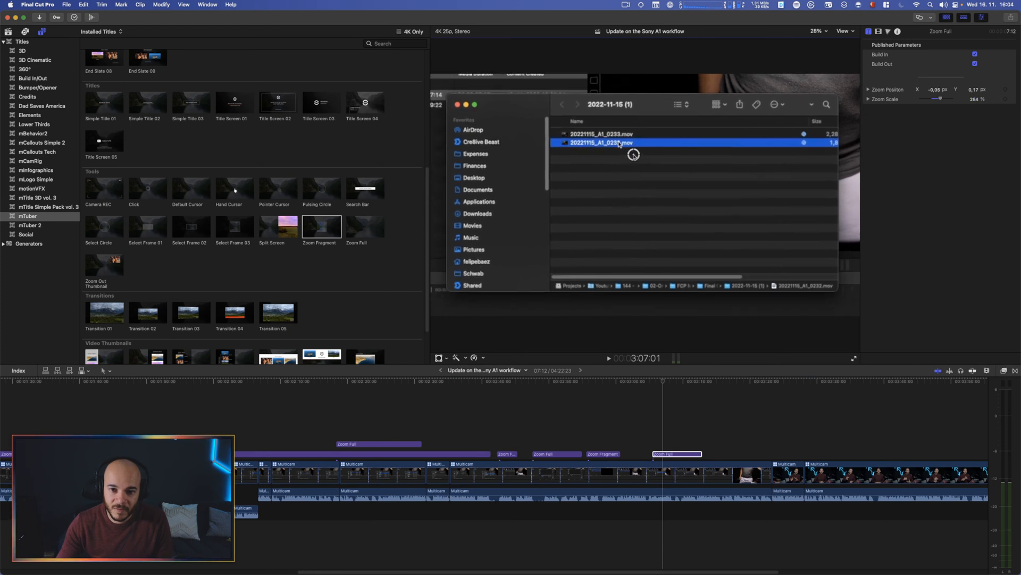
{"action": "key", "text": "space"}
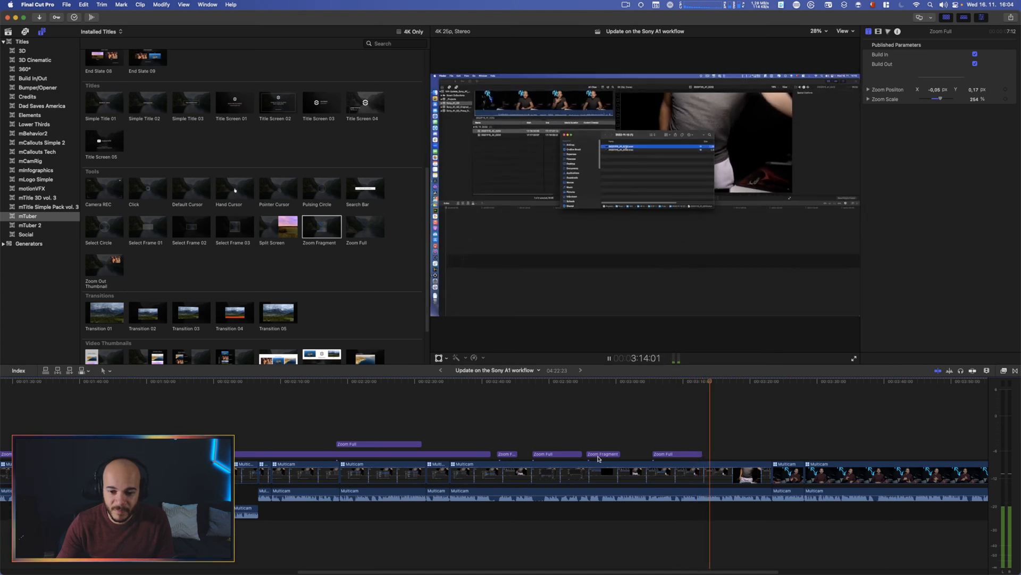
Duplicate the Zoom Fragment title near 3:20 and aim its frame lower, at the player controls.
{"action": "left_click_drag", "start_coordinate": [599, 456], "coordinate": [790, 448]}
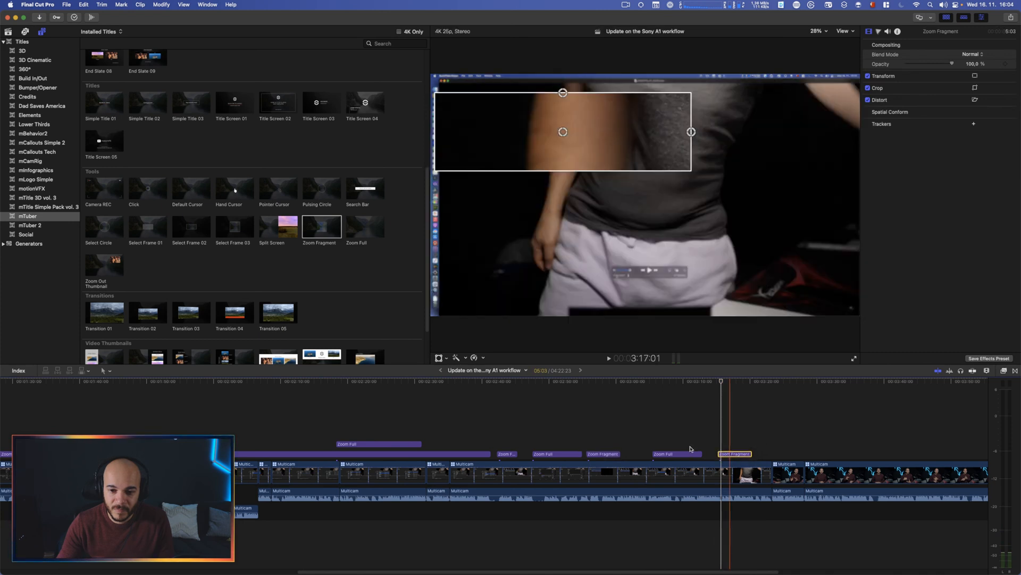
{"action": "key", "text": "space"}
{"action": "left_click_drag", "start_coordinate": [726, 453], "coordinate": [734, 455]}
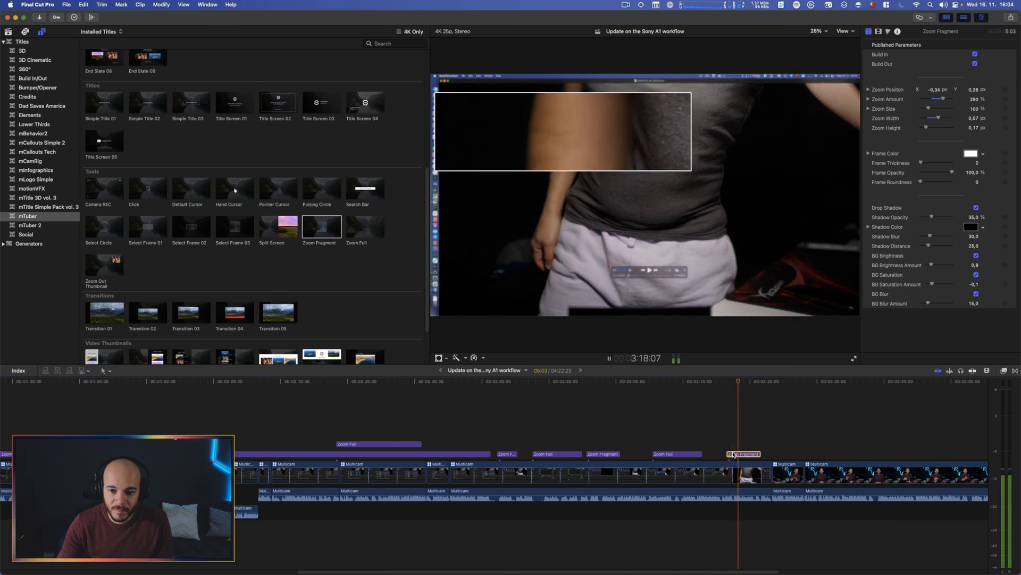
{"action": "key", "text": "space"}
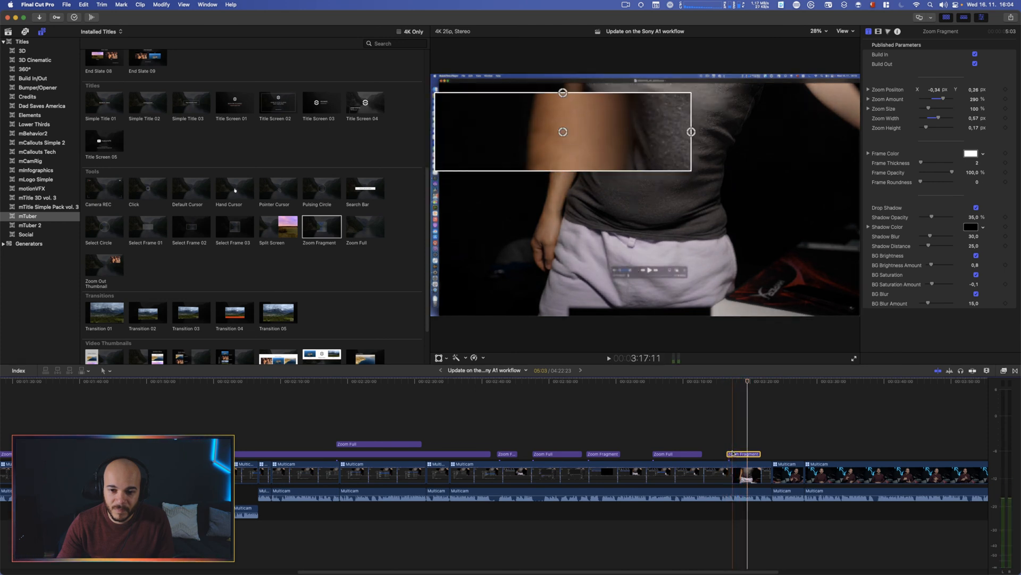
{"action": "left_click_drag", "start_coordinate": [563, 132], "coordinate": [645, 273]}
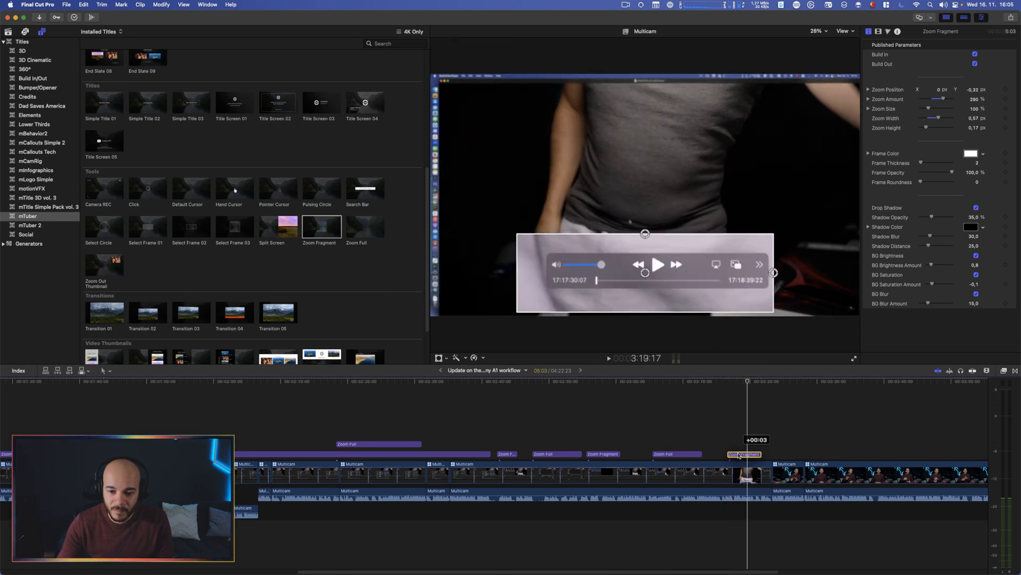
{"action": "key", "text": "space"}
{"action": "left_click", "coordinate": [733, 444]}
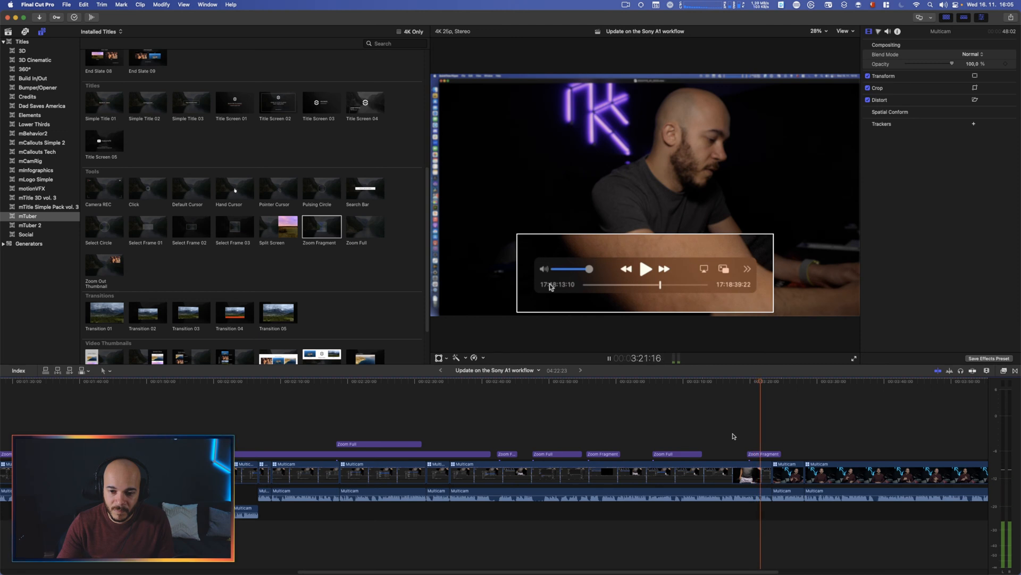
{"action": "key", "text": "space"}
Move the Zoom Fragment title 13 frames later and trim its end shorter.
{"action": "left_click_drag", "start_coordinate": [764, 454], "coordinate": [768, 456]}
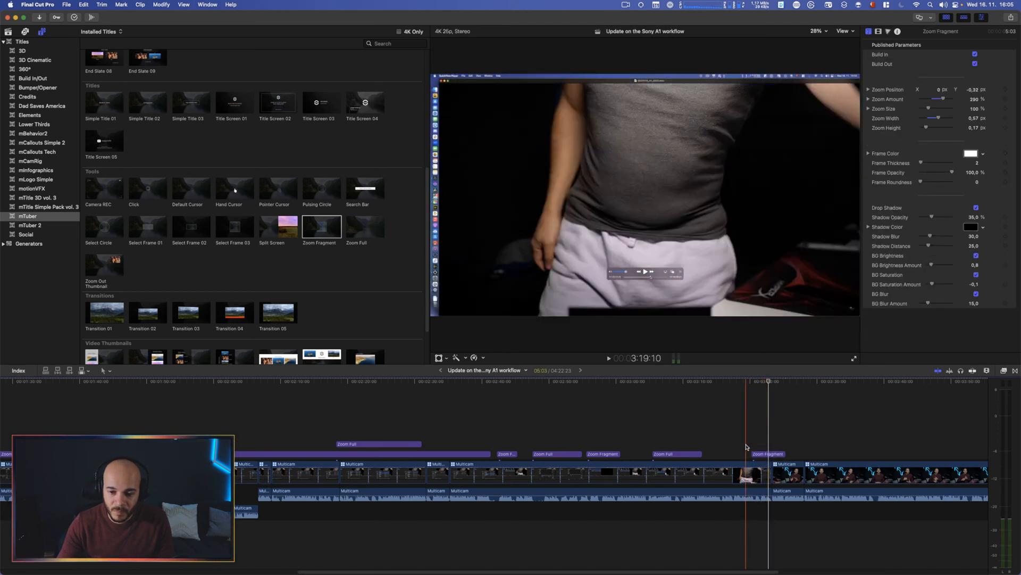
{"action": "left_click", "coordinate": [748, 447]}
{"action": "key", "text": "space"}
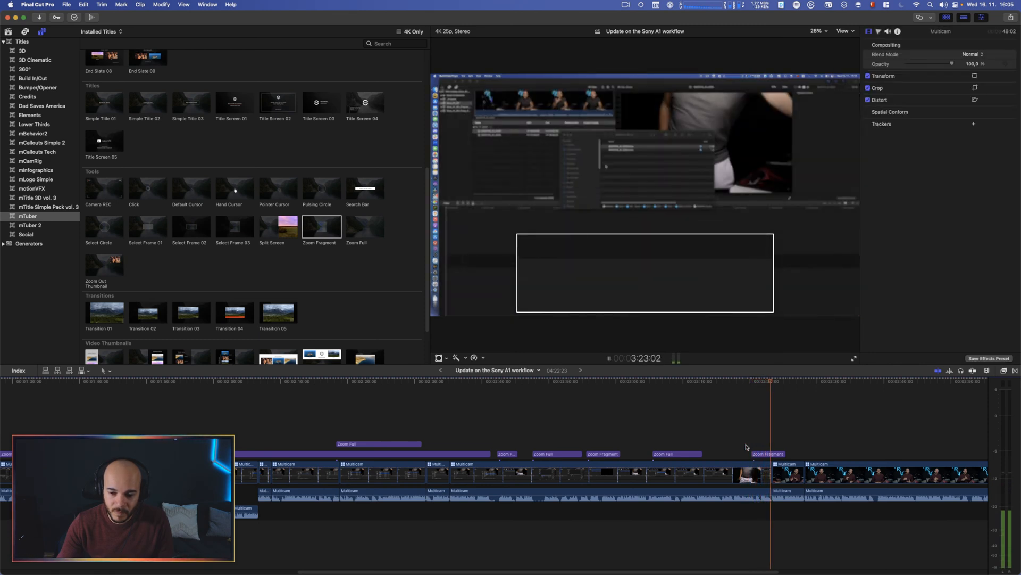
{"action": "key", "text": "space"}
{"action": "left_click", "coordinate": [780, 454]}
{"action": "left_click_drag", "start_coordinate": [787, 453], "coordinate": [770, 454]}
{"action": "key", "text": "space"}
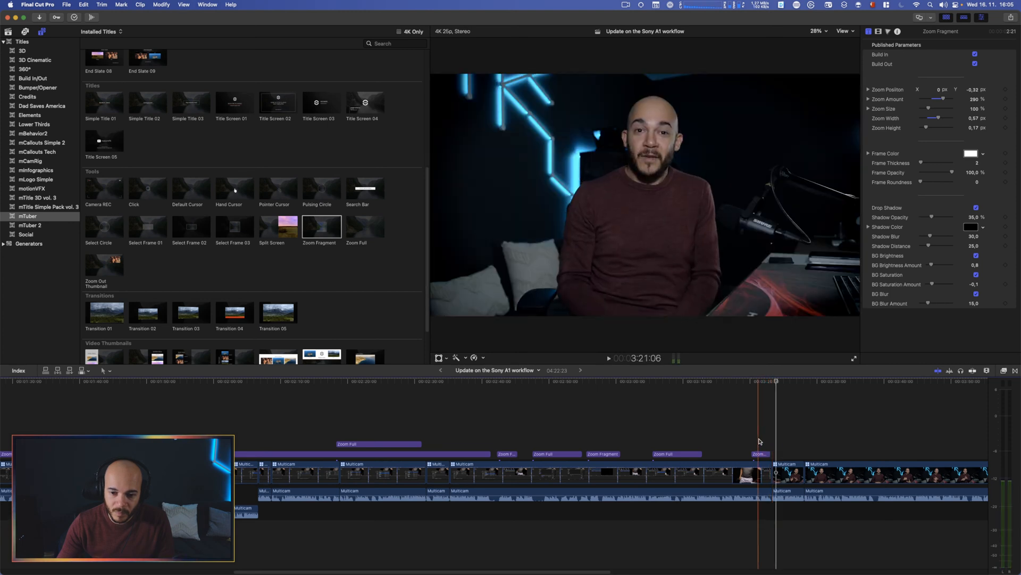
{"action": "left_click", "coordinate": [766, 442]}
{"action": "key", "text": "space"}
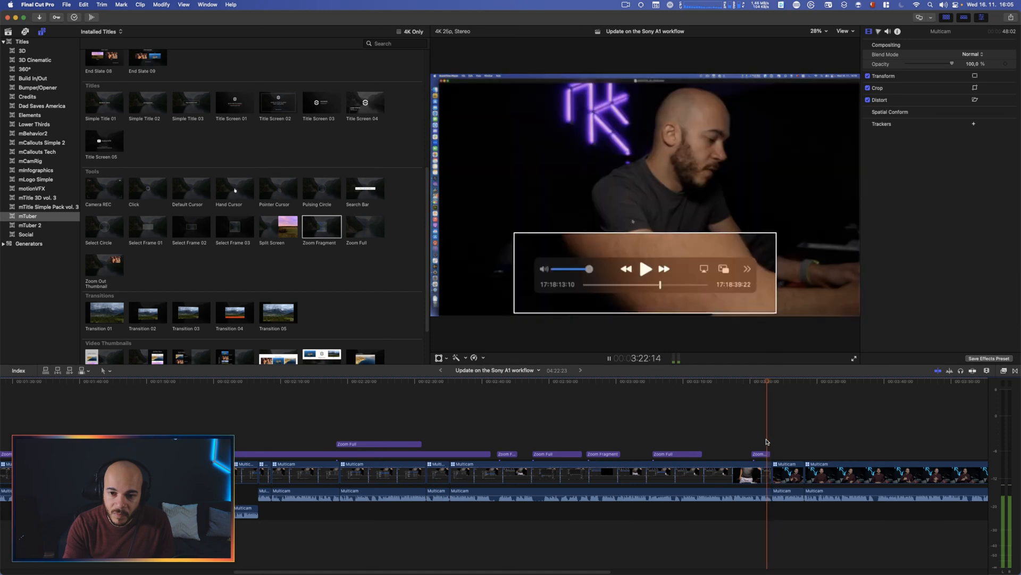
{"action": "left_click", "coordinate": [767, 442]}
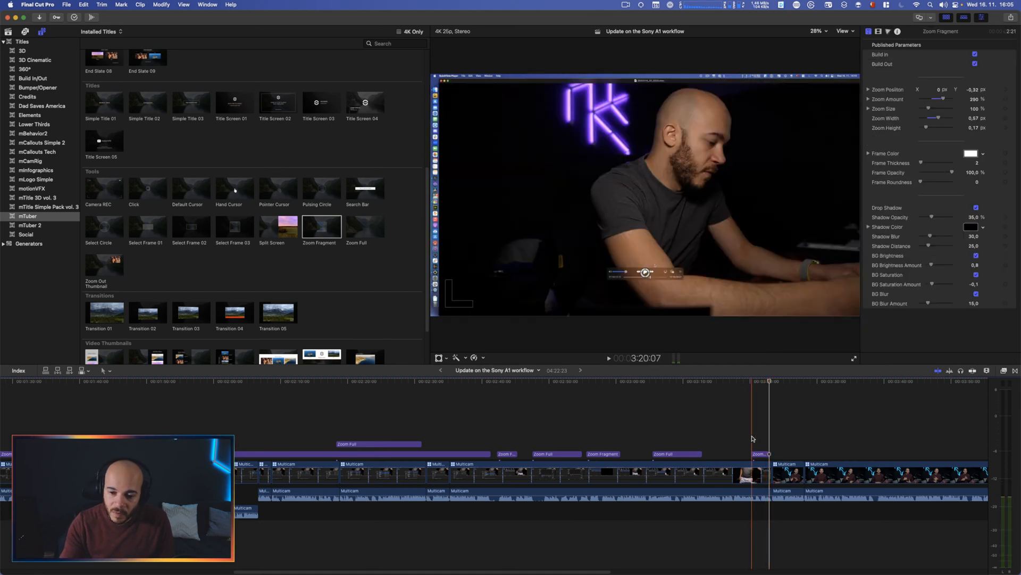
{"action": "key", "text": "super+equal"}
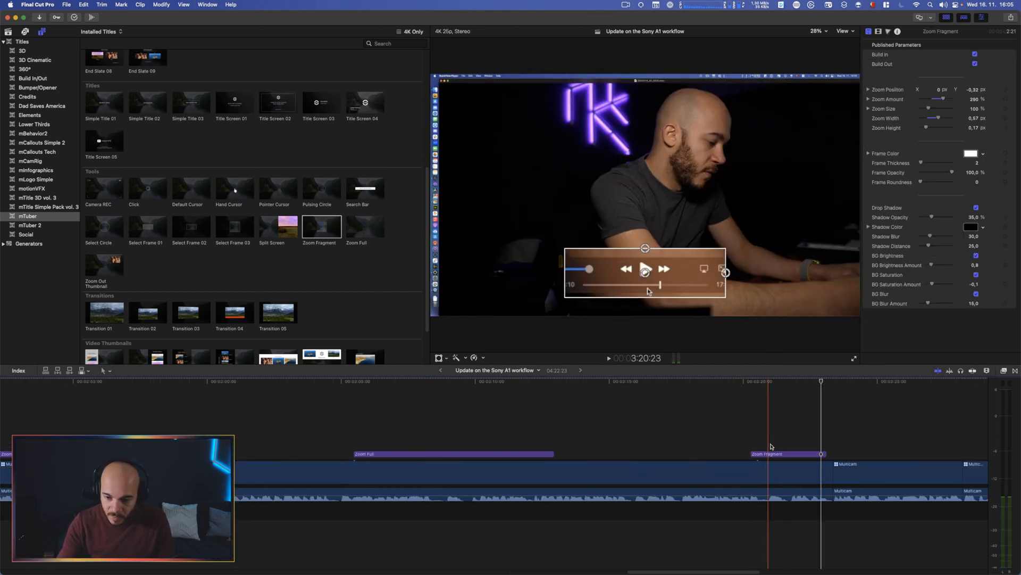
Shift the Zoom Fragment title 6 frames and trim it from 2:21 to 2:13, then replay it.
{"action": "left_click_drag", "start_coordinate": [776, 455], "coordinate": [811, 454]}
{"action": "left_click", "coordinate": [792, 432]}
{"action": "key", "text": "space"}
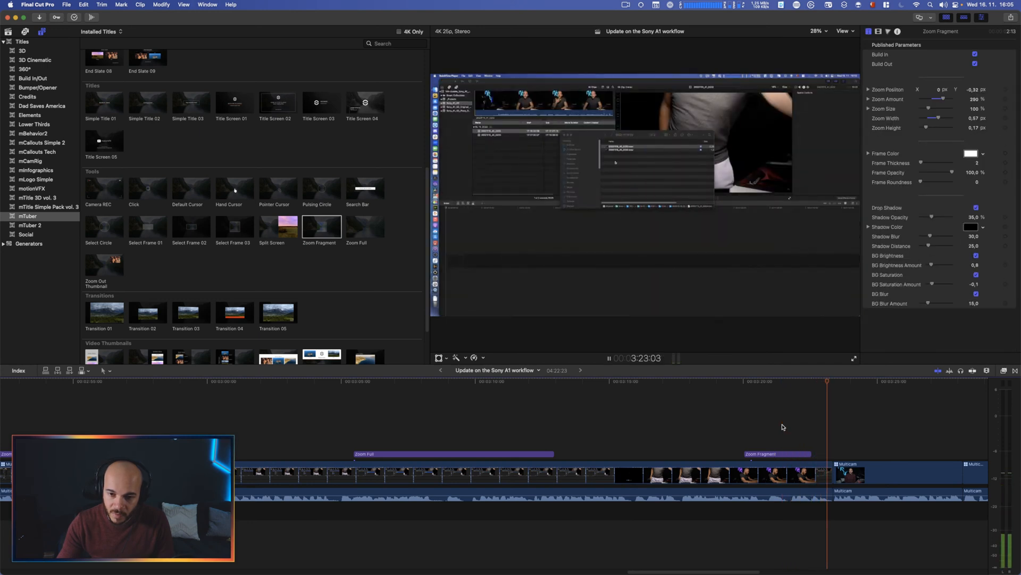
{"action": "key", "text": "space"}
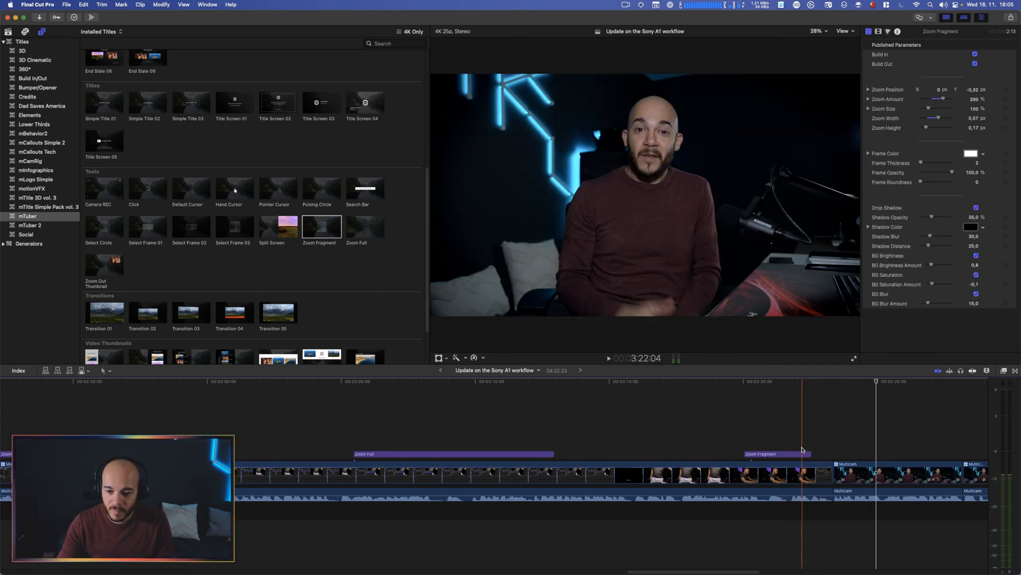
{"action": "key", "text": "space"}
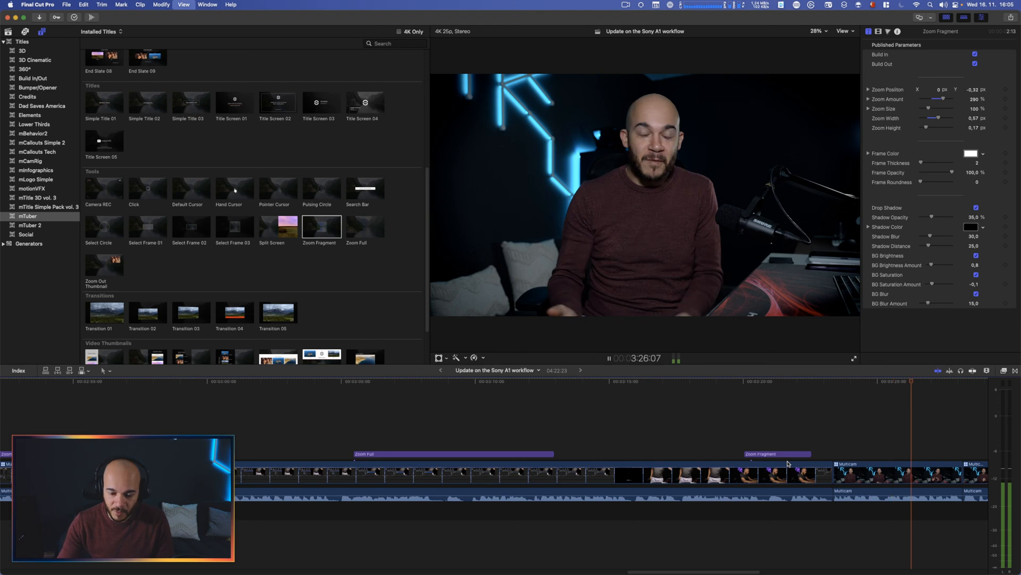
{"action": "key", "text": "shift+z"}
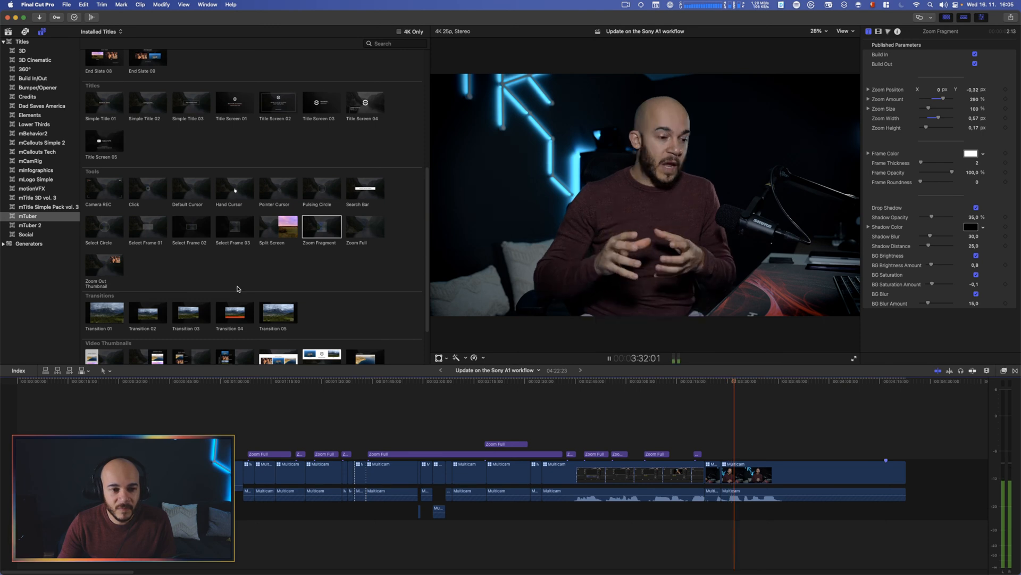
Scroll through the mTuber titles and select the mTuber 2 category in the Titles browser.
{"action": "key", "text": "space"}
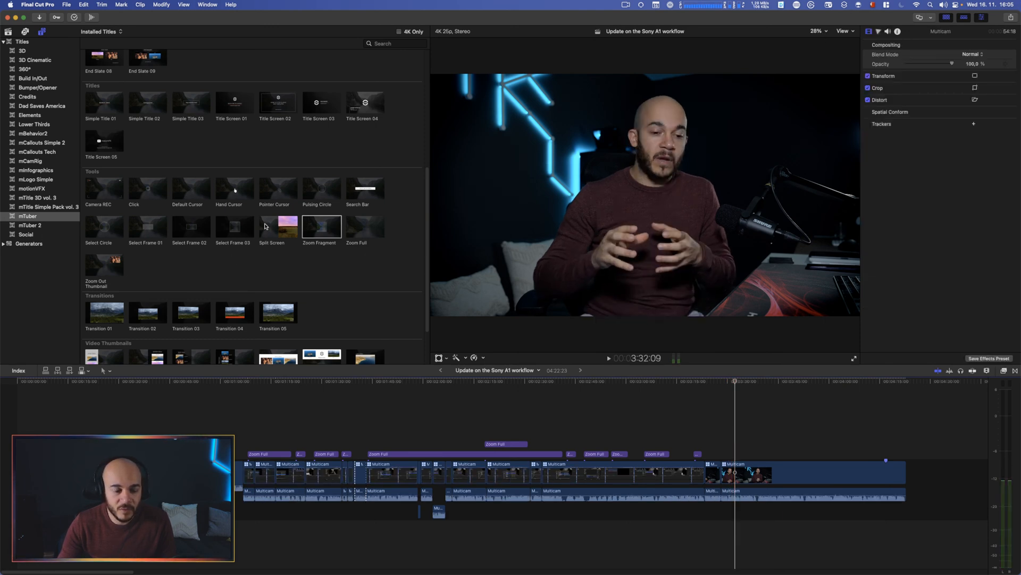
{"action": "scroll", "coordinate": [337, 250], "scroll_direction": "down", "scroll_amount": 2}
{"action": "scroll", "coordinate": [213, 231], "scroll_direction": "up", "scroll_amount": 3}
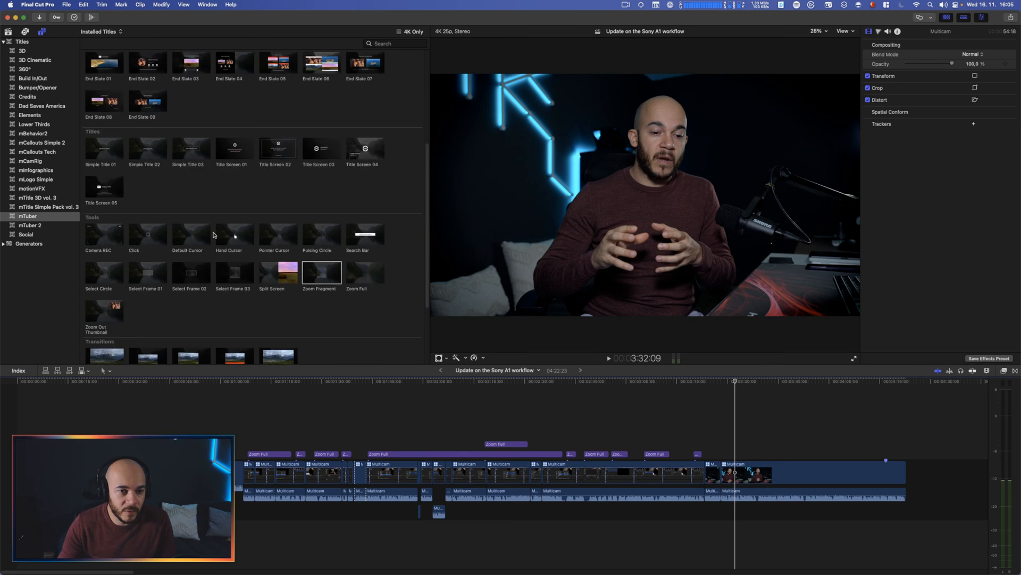
{"action": "scroll", "coordinate": [234, 194], "scroll_direction": "up", "scroll_amount": 1}
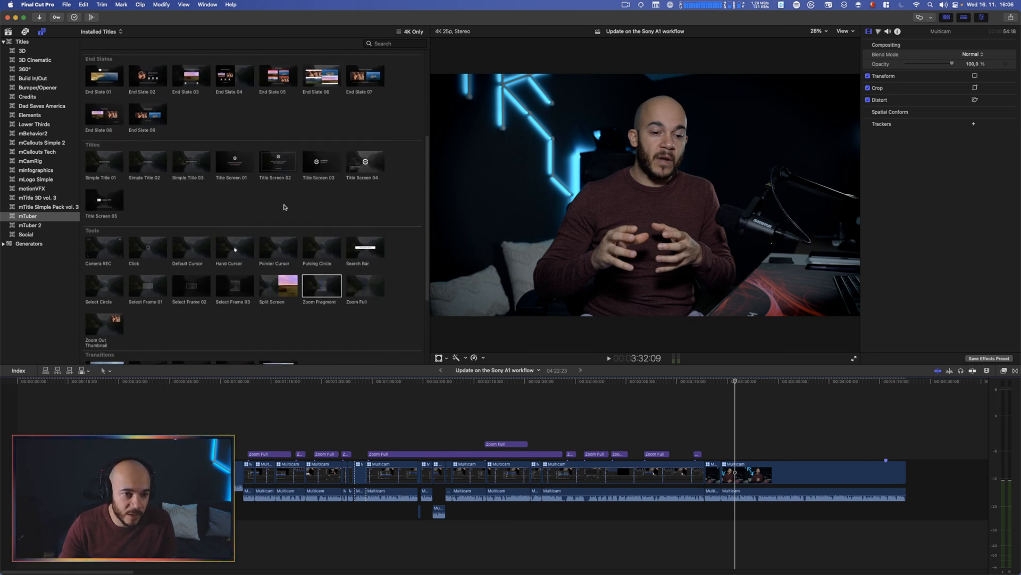
{"action": "scroll", "coordinate": [284, 208], "scroll_direction": "down", "scroll_amount": 5}
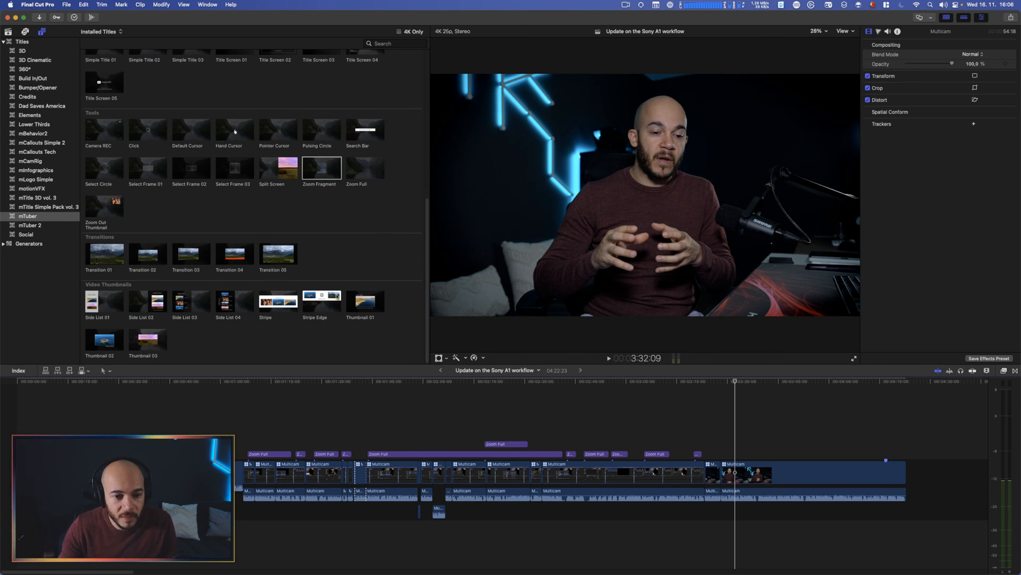
{"action": "scroll", "coordinate": [117, 311], "scroll_direction": "up", "scroll_amount": 12}
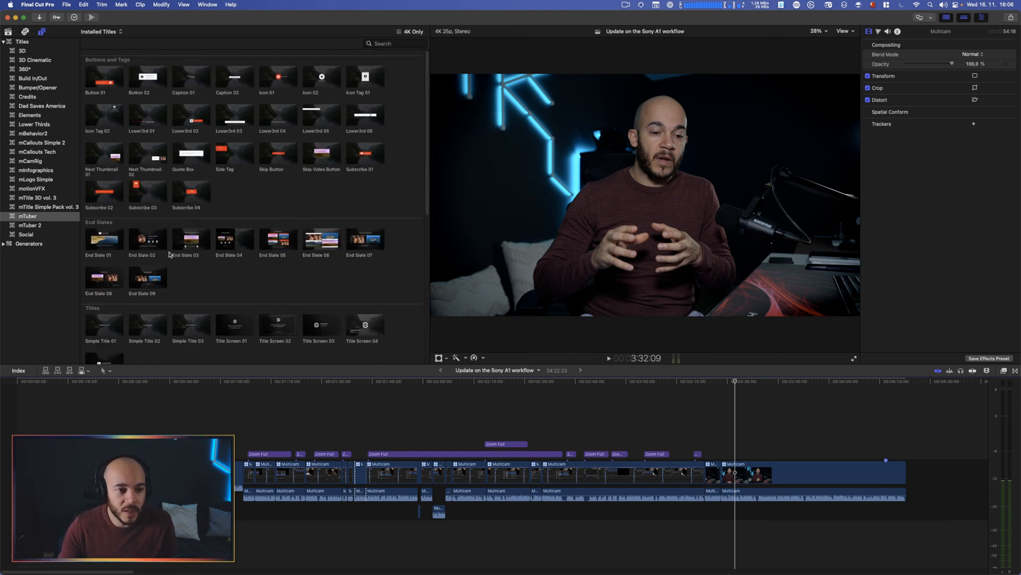
{"action": "left_click", "coordinate": [30, 225]}
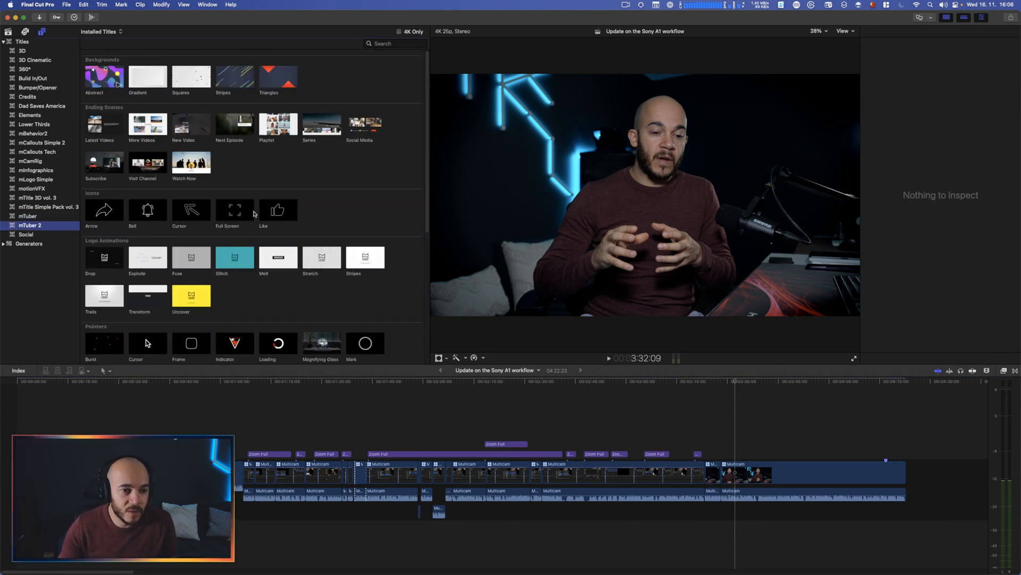
Preview the Watch Now, Lower3rd and Frame titles, ending on the Frame lower third.
{"action": "scroll", "coordinate": [237, 219], "scroll_direction": "down", "scroll_amount": 1}
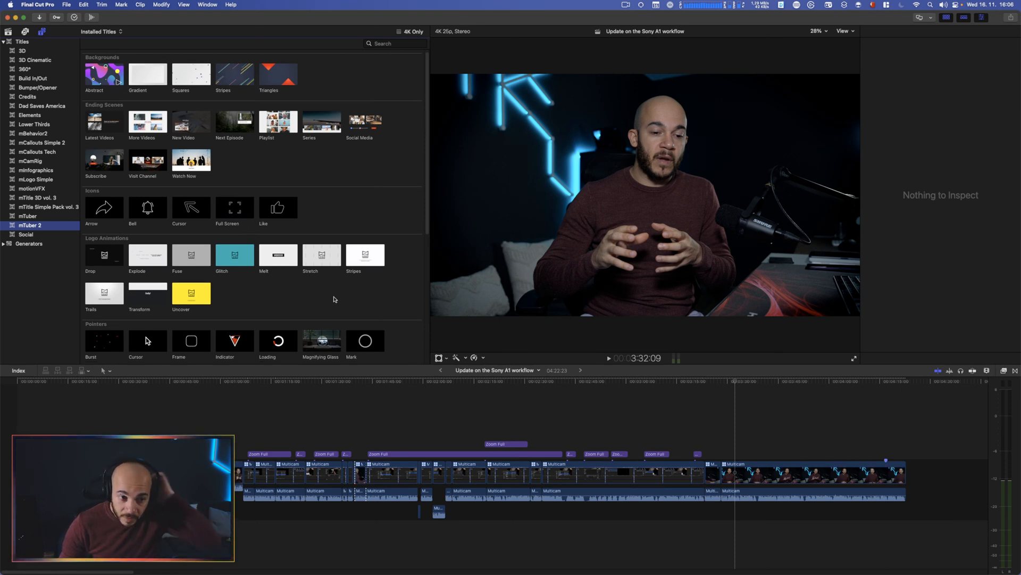
{"action": "scroll", "coordinate": [336, 300], "scroll_direction": "down", "scroll_amount": 1}
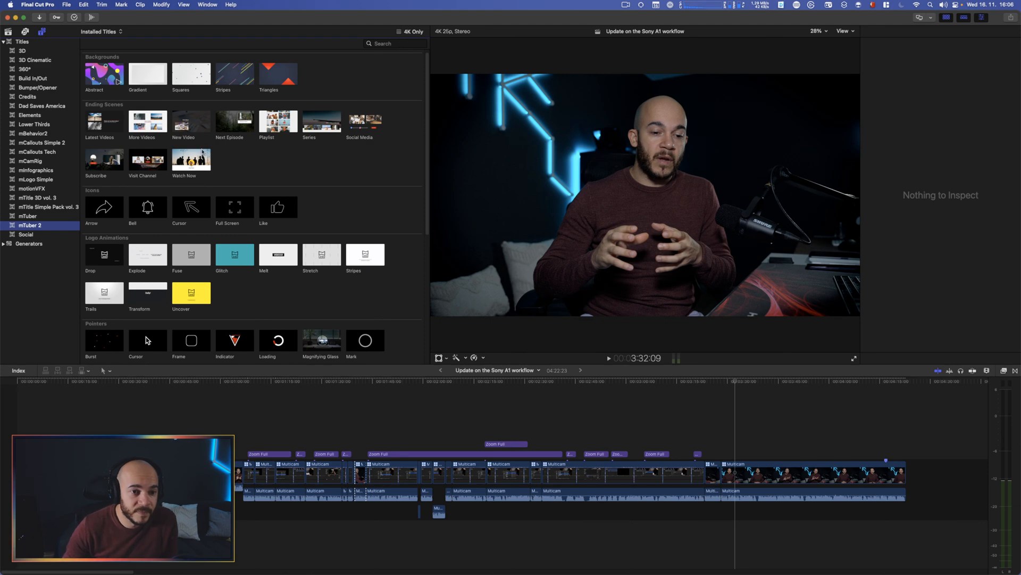
{"action": "left_click", "coordinate": [189, 166]}
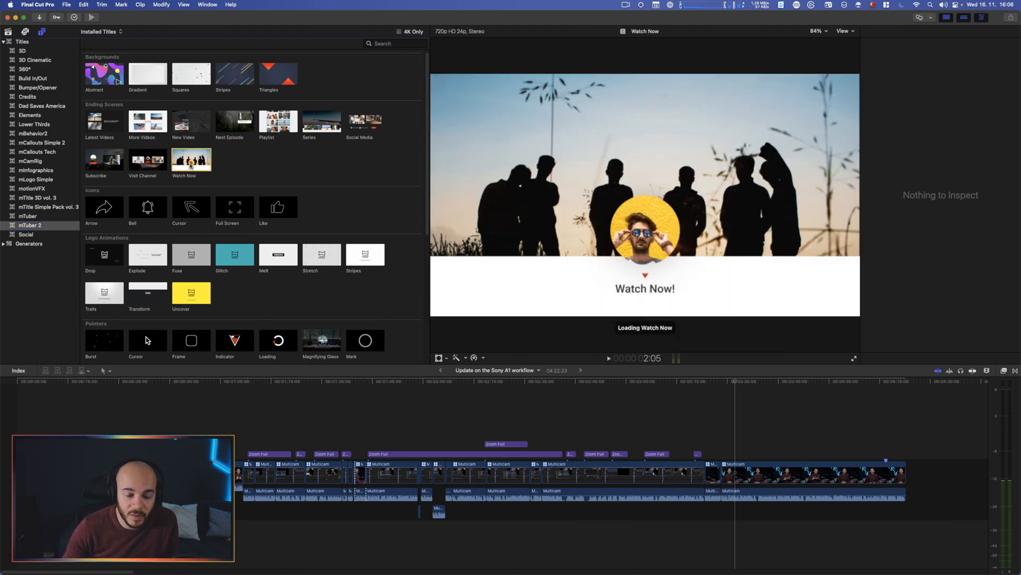
{"action": "scroll", "coordinate": [277, 282], "scroll_direction": "down", "scroll_amount": 8}
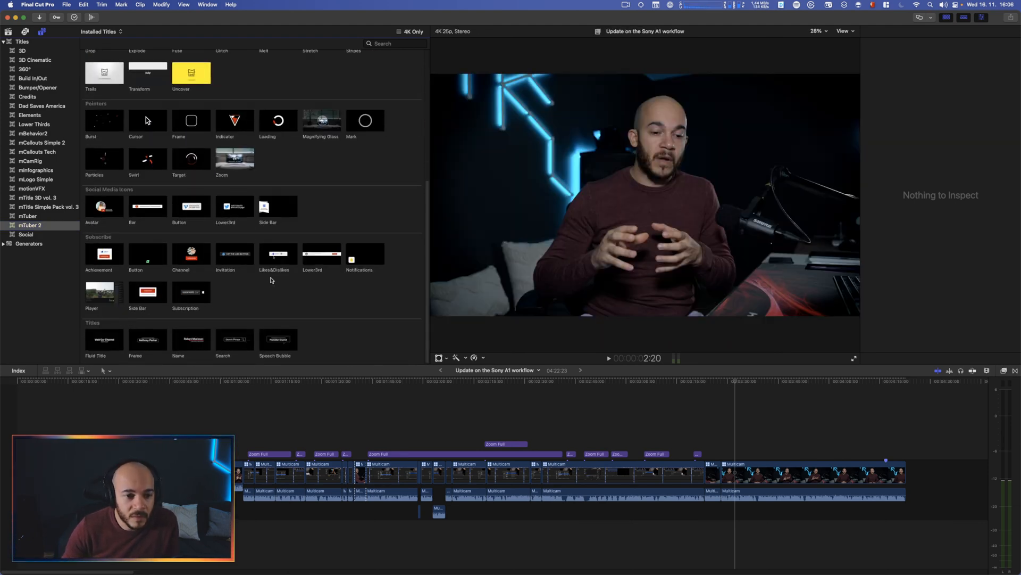
{"action": "left_click", "coordinate": [317, 260]}
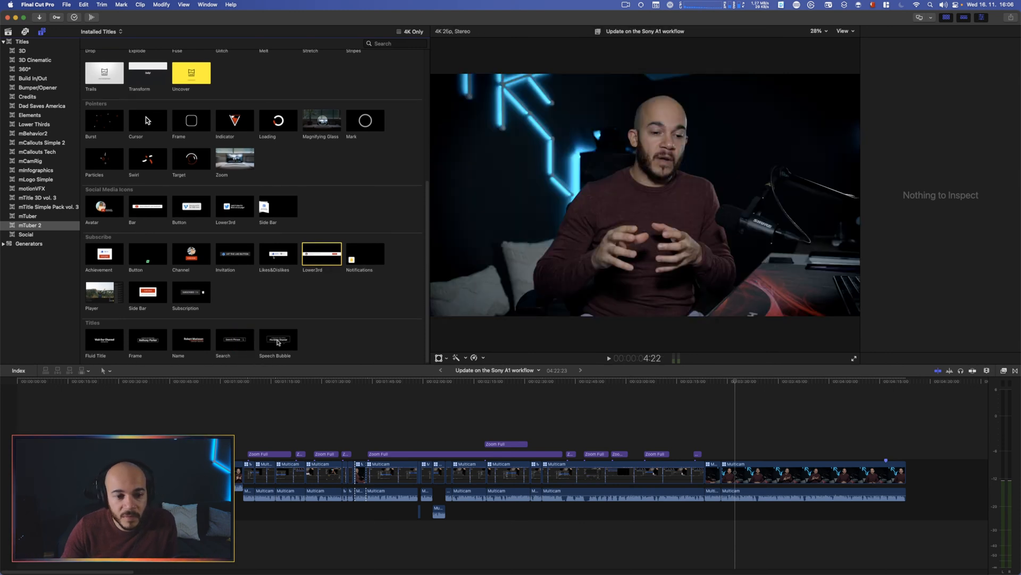
{"action": "left_click", "coordinate": [150, 341]}
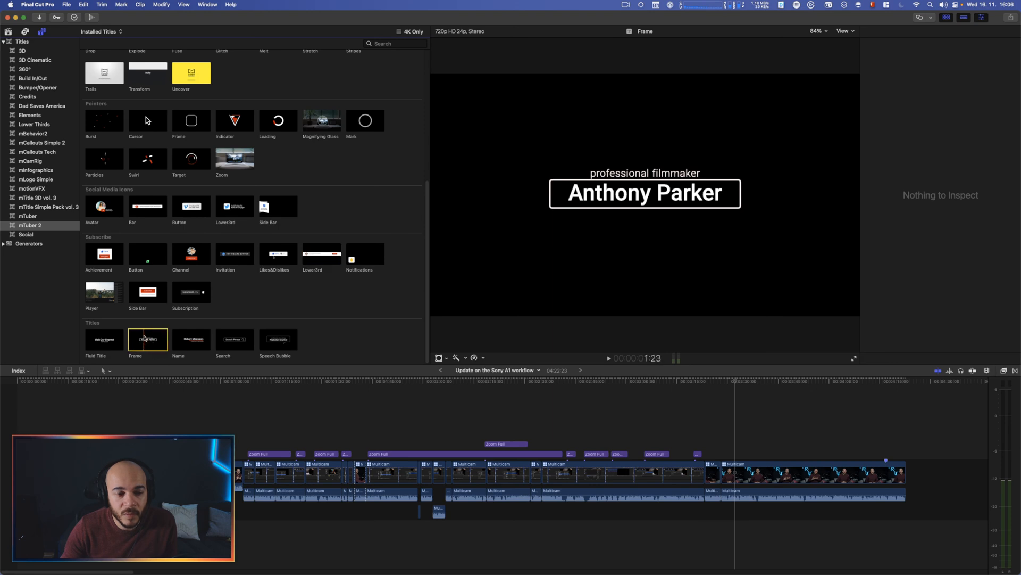
Add the mTuber 2 Frame title over the project's final clip and move it lower in the frame.
{"action": "left_click_drag", "start_coordinate": [145, 337], "coordinate": [773, 396]}
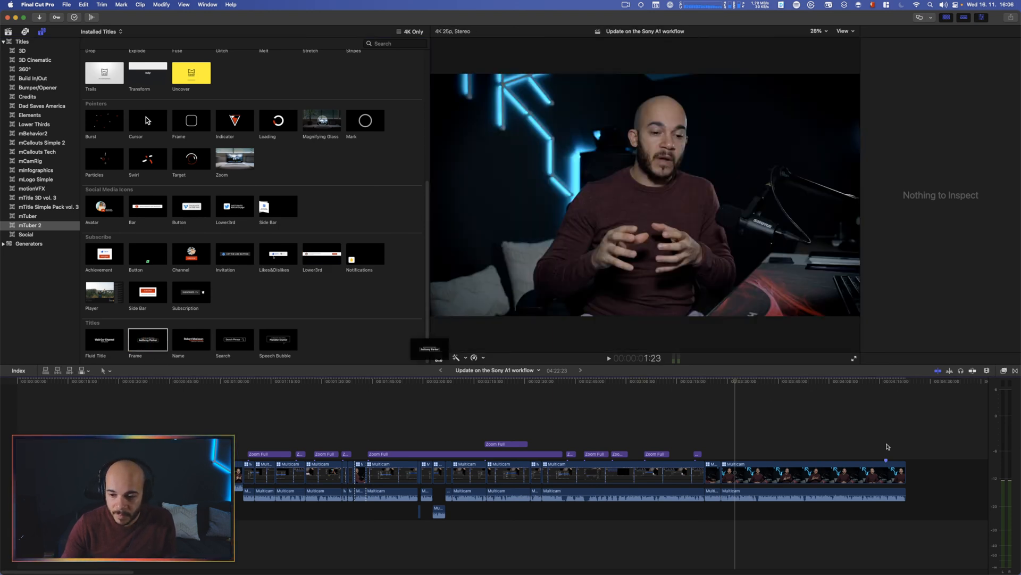
{"action": "left_click_drag", "start_coordinate": [886, 444], "coordinate": [890, 454]}
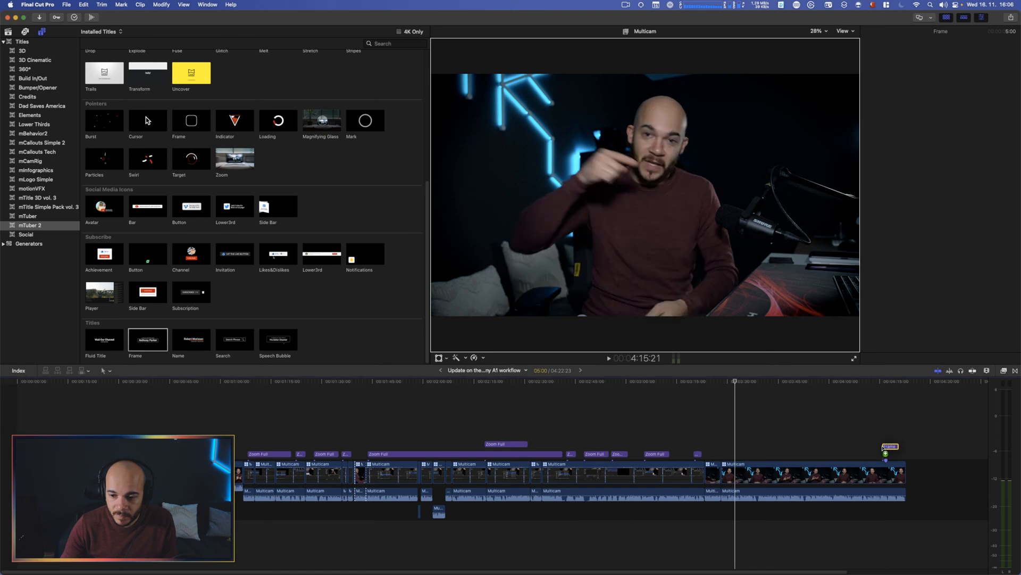
{"action": "double_click", "coordinate": [890, 454]}
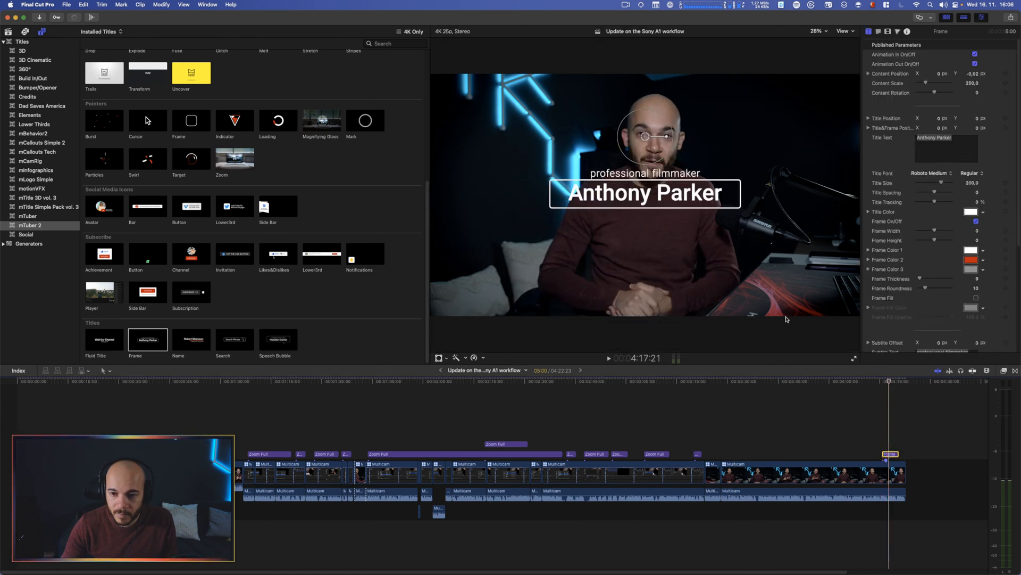
{"action": "left_click_drag", "start_coordinate": [644, 135], "coordinate": [645, 239]}
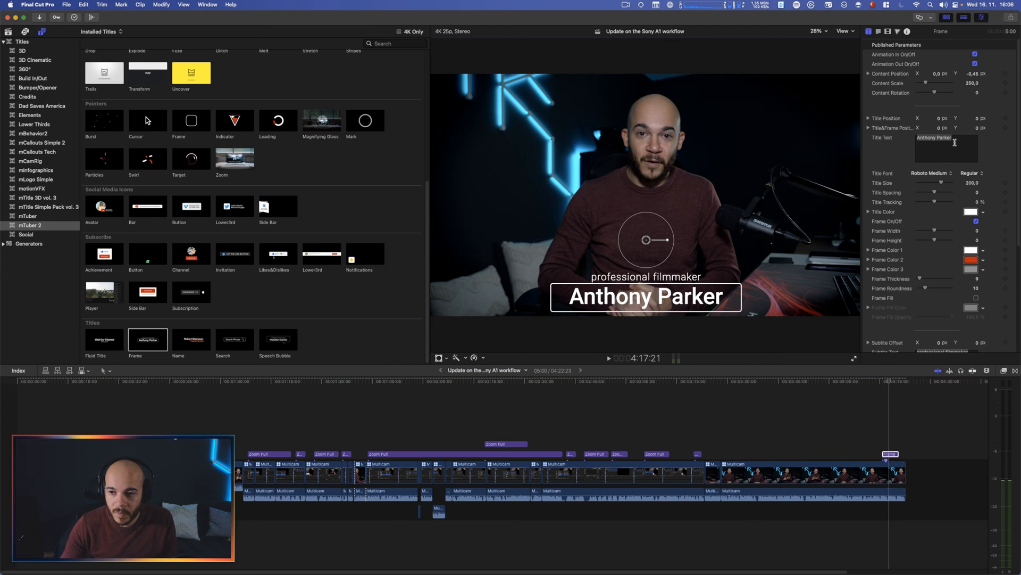
Set the title text to the presenter's first name and the subtitle to his full name.
{"action": "type", "text": "André"}
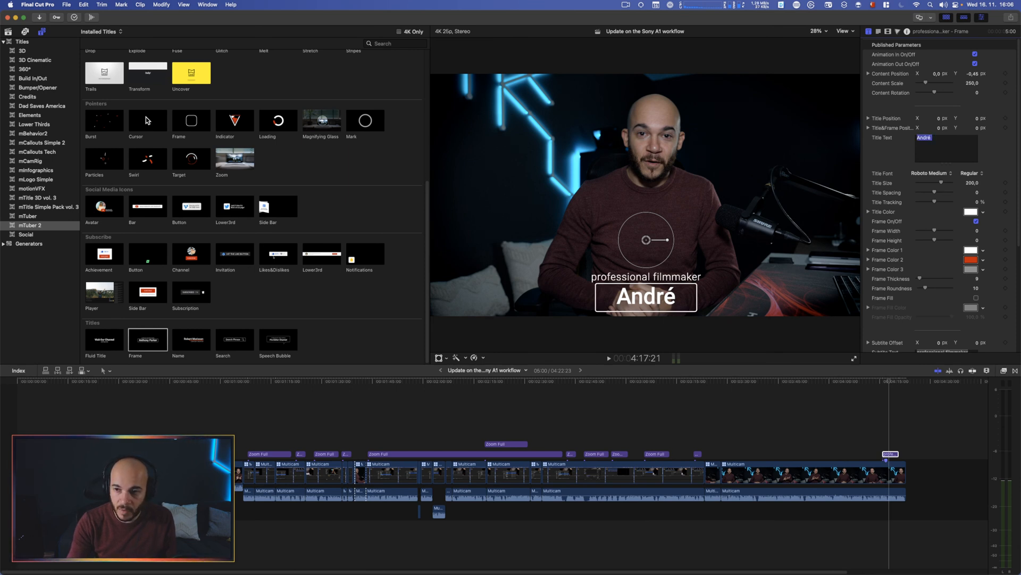
{"action": "scroll", "coordinate": [958, 107], "scroll_direction": "down", "scroll_amount": 3}
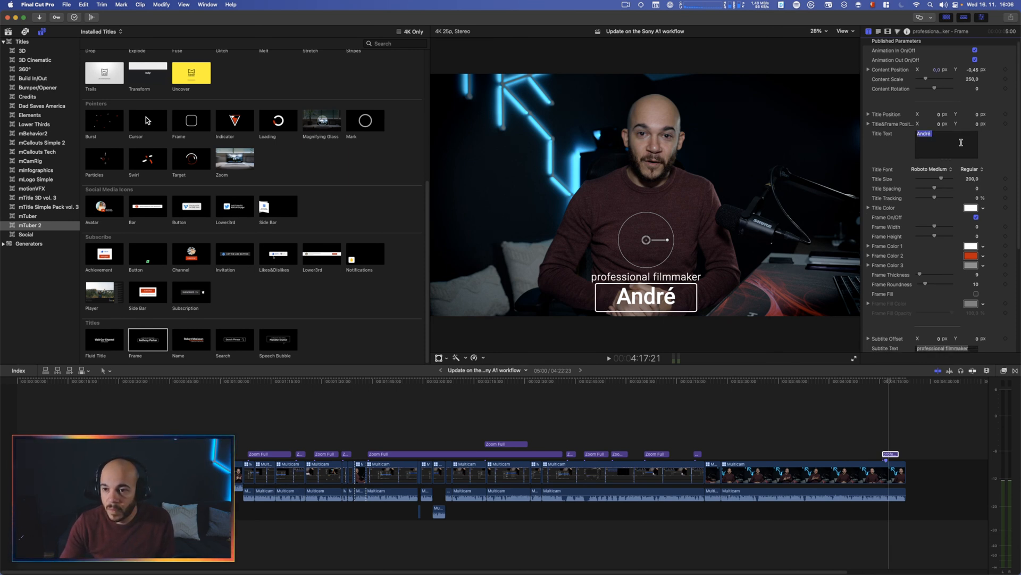
{"action": "left_click", "coordinate": [954, 320]}
{"action": "type", "text": "A"}
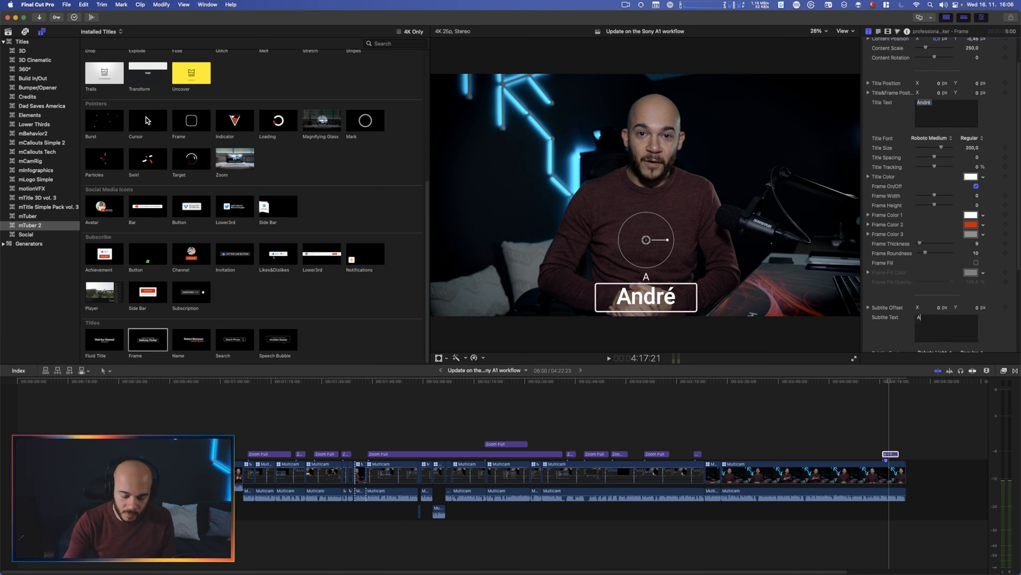
{"action": "type", "text": "ndré F"}
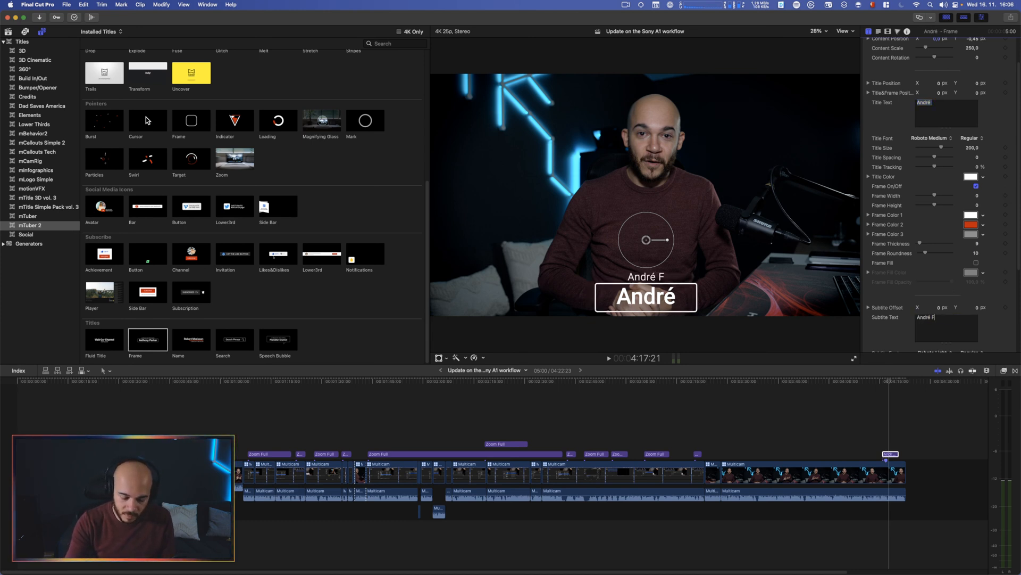
{"action": "type", "text": "ernandes"}
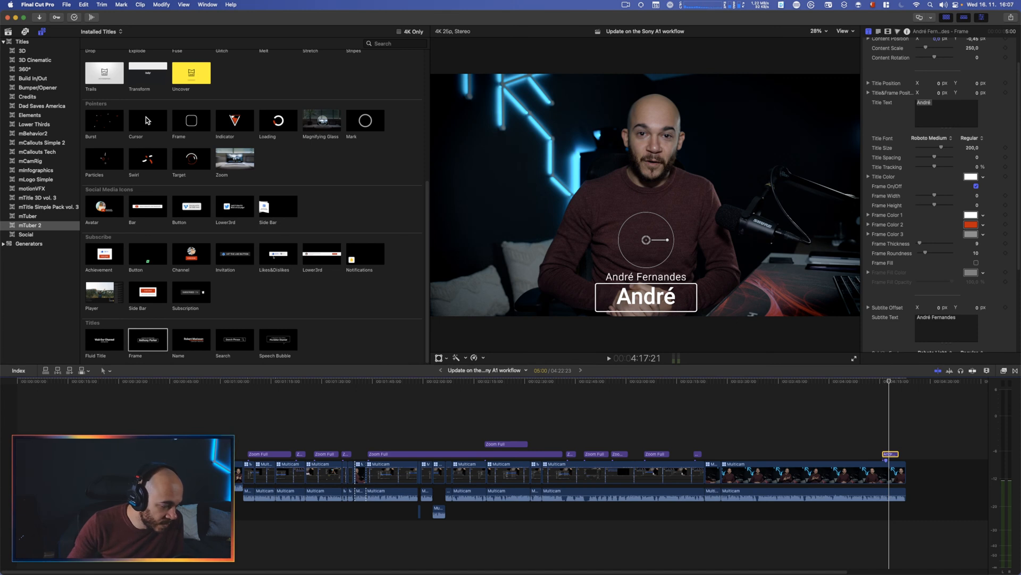
{"action": "key", "text": "super+Tab"}
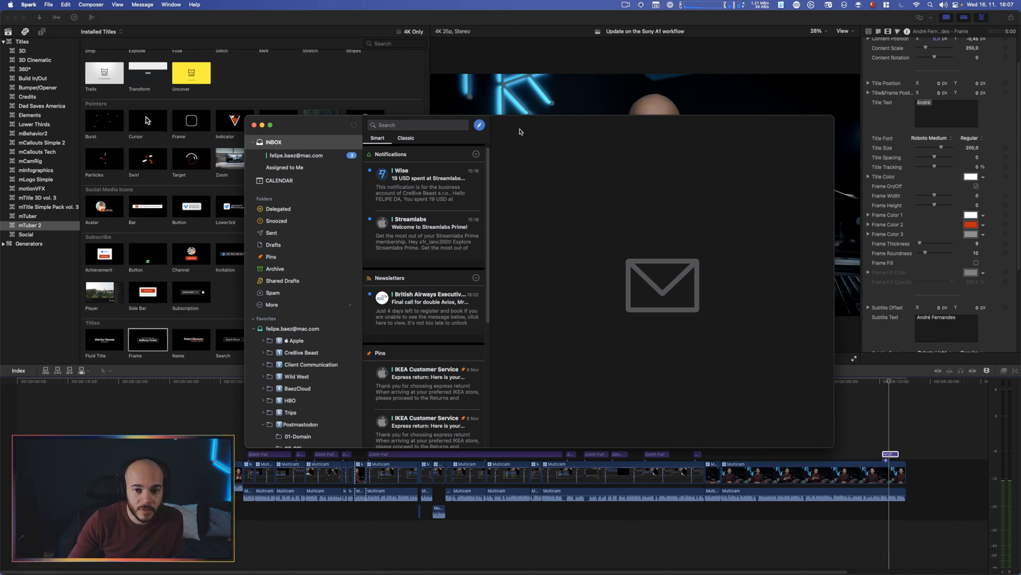
{"action": "key", "text": "super+w"}
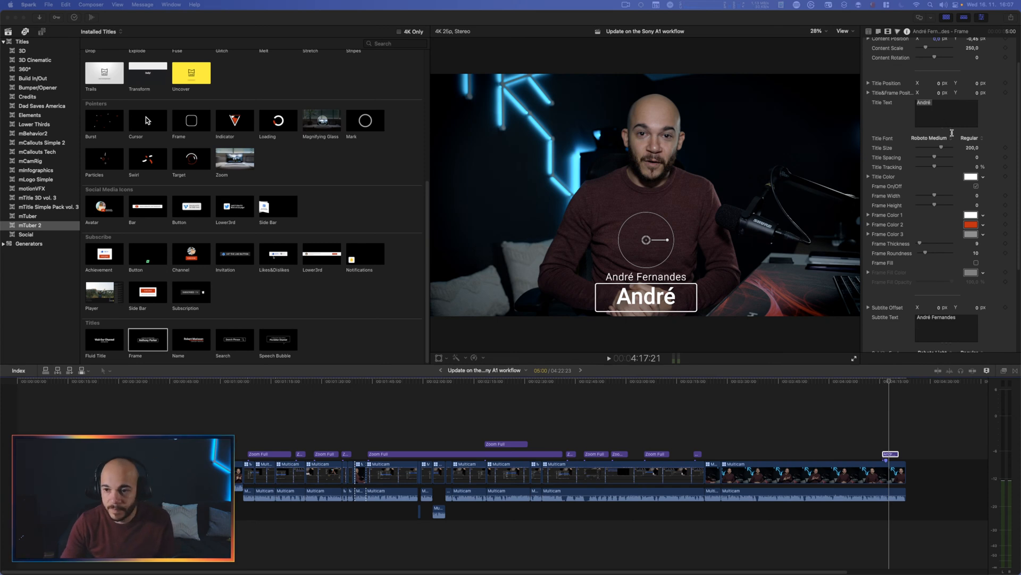
{"action": "left_click", "coordinate": [942, 108]}
{"action": "type", "text": "www.cinematographer.ca"}
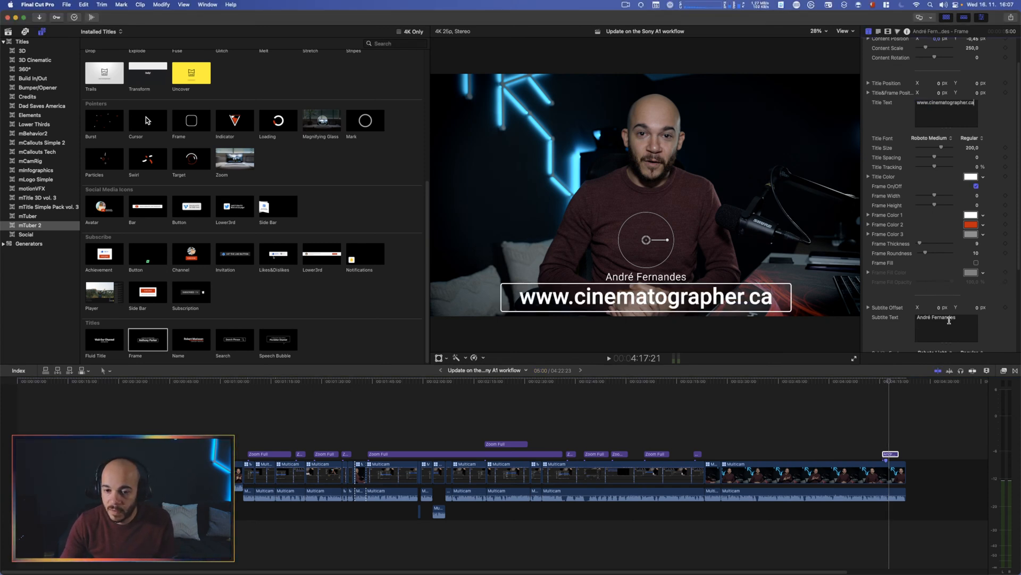
{"action": "scroll", "coordinate": [983, 52], "scroll_direction": "up", "scroll_amount": 3}
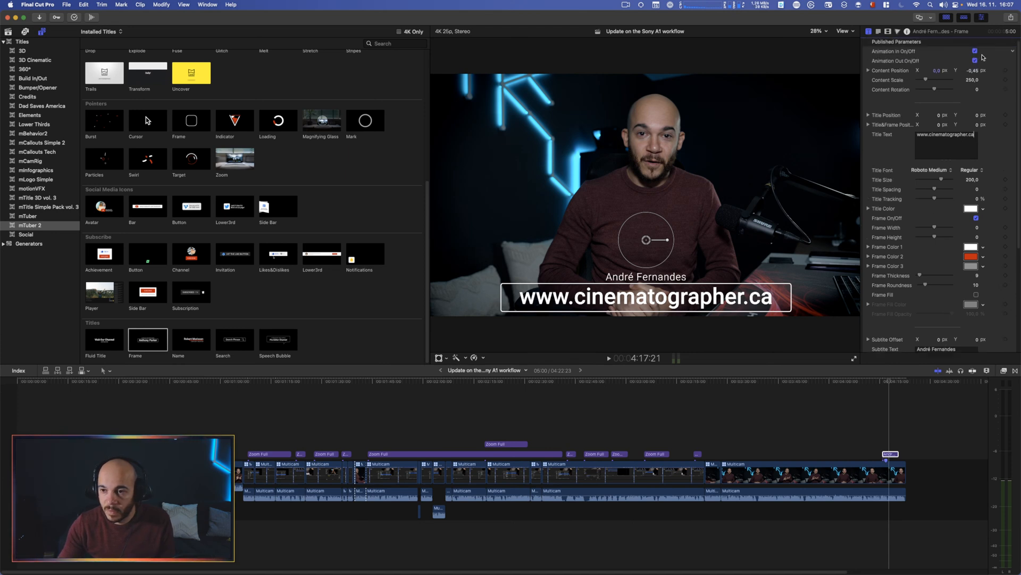
{"action": "mouse_move", "coordinate": [974, 84]}
{"action": "left_mouse_down"}
{"action": "mouse_move", "coordinate": [947, 84]}
{"action": "mouse_move", "coordinate": [972, 82]}
{"action": "left_mouse_up"}
{"action": "mouse_move", "coordinate": [646, 239]}
{"action": "left_mouse_down"}
{"action": "mouse_move", "coordinate": [646, 263]}
{"action": "mouse_move", "coordinate": [646, 244]}
{"action": "left_mouse_up"}
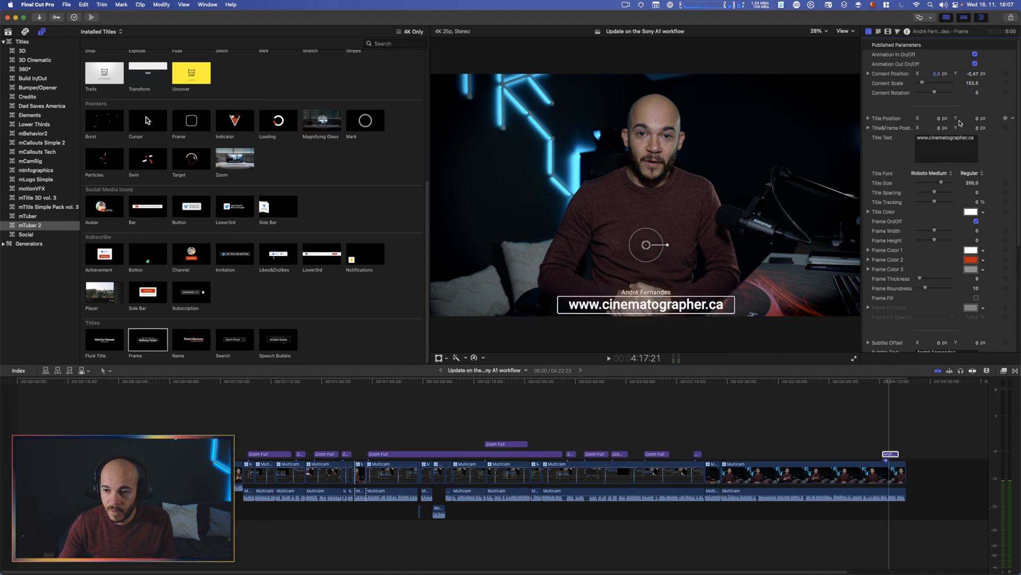
{"action": "scroll", "coordinate": [891, 193], "scroll_direction": "down", "scroll_amount": 5}
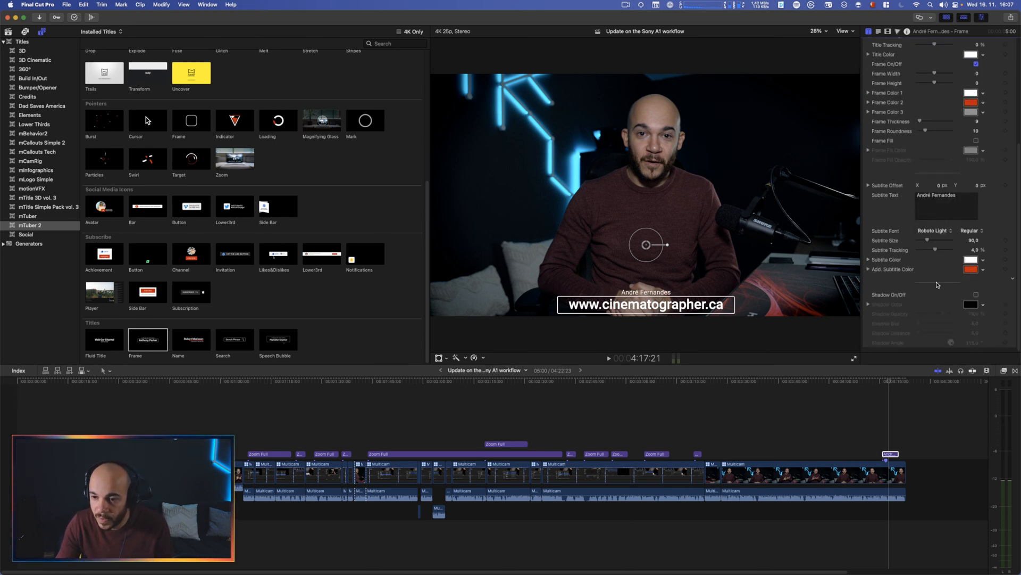
Turn on the website title's drop shadow and set playback quality to Proxy Preferred.
{"action": "left_click", "coordinate": [977, 295]}
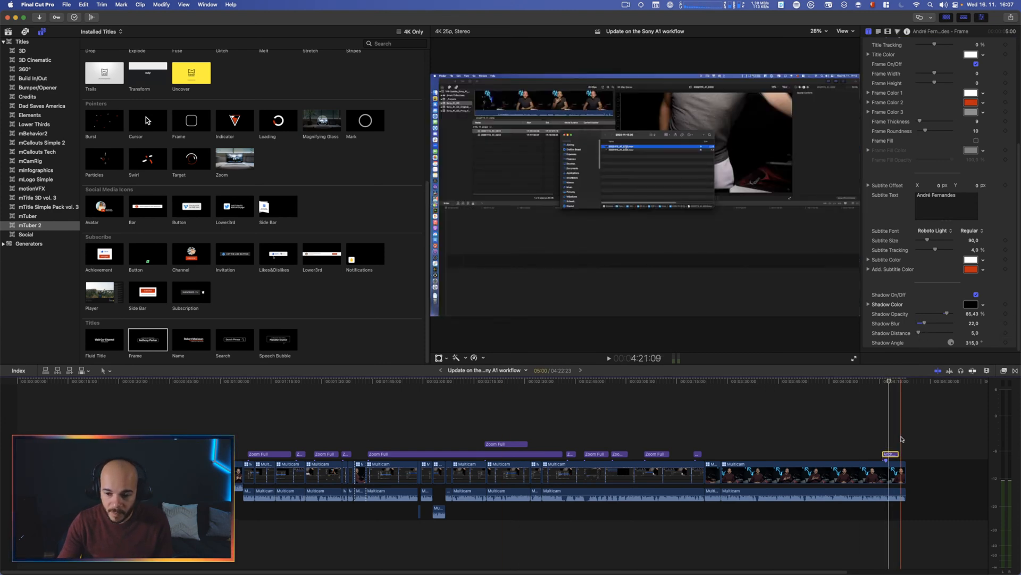
{"action": "left_click", "coordinate": [877, 432]}
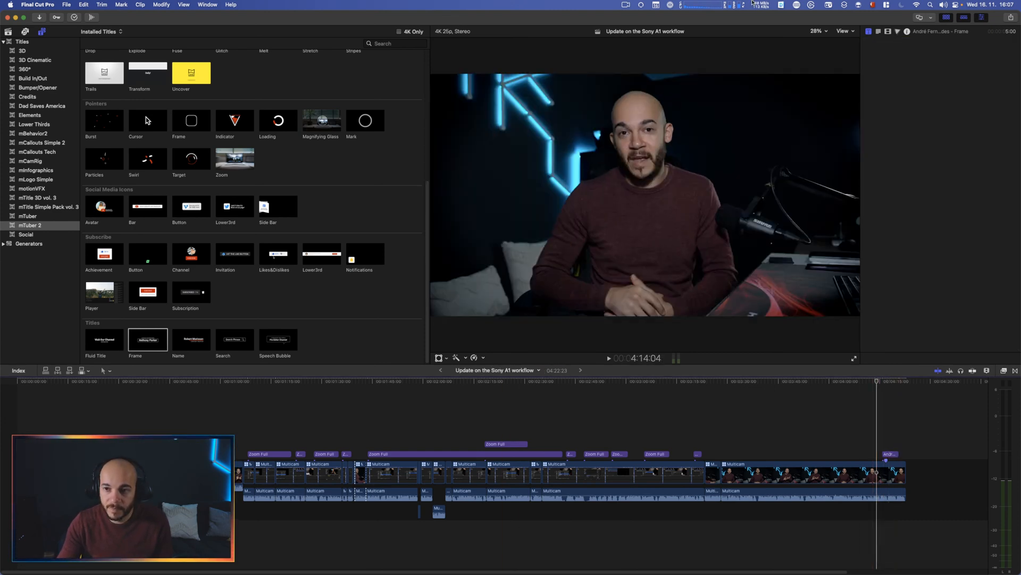
{"action": "left_click", "coordinate": [844, 31]}
{"action": "left_click", "coordinate": [887, 124]}
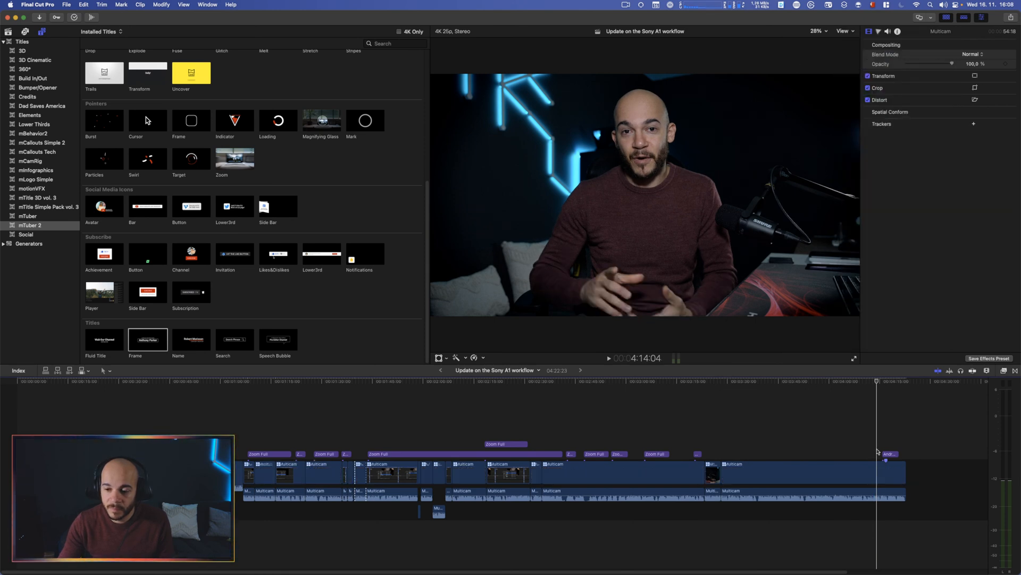
{"action": "key", "text": "space"}
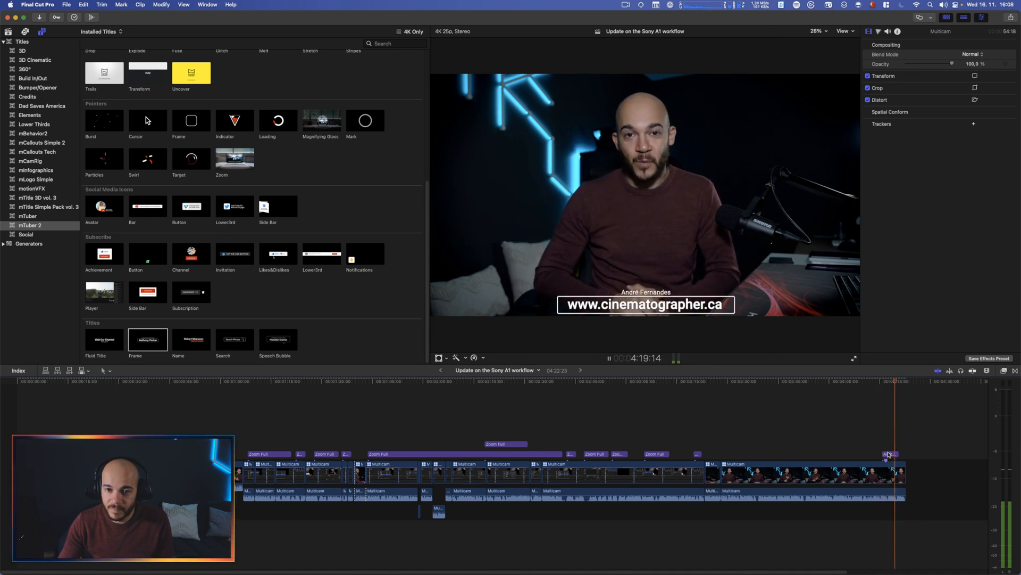
Set the title's Frame Color 2 to the cyan sampled from the neon light.
{"action": "left_click", "coordinate": [889, 454]}
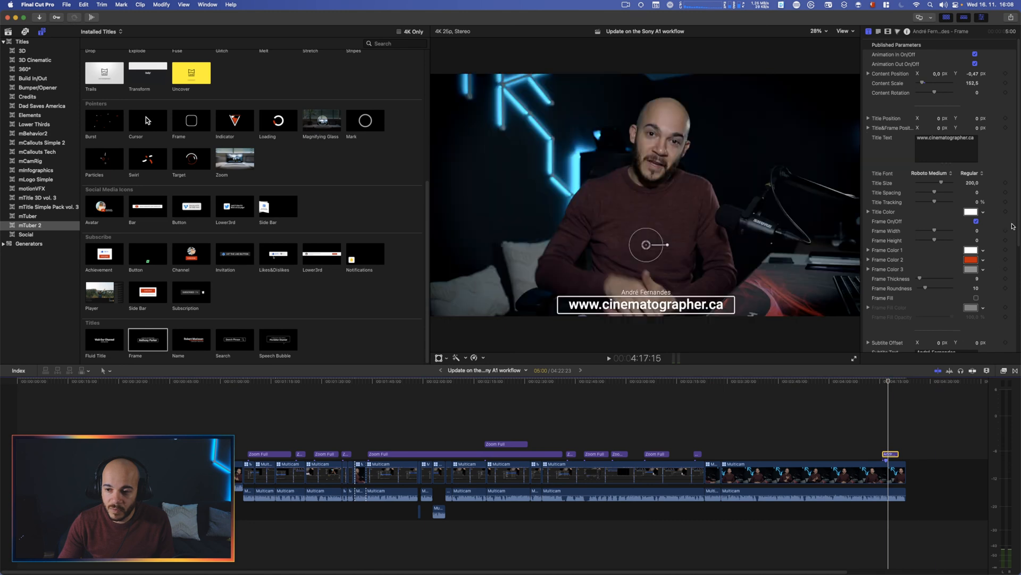
{"action": "left_click", "coordinate": [971, 260]}
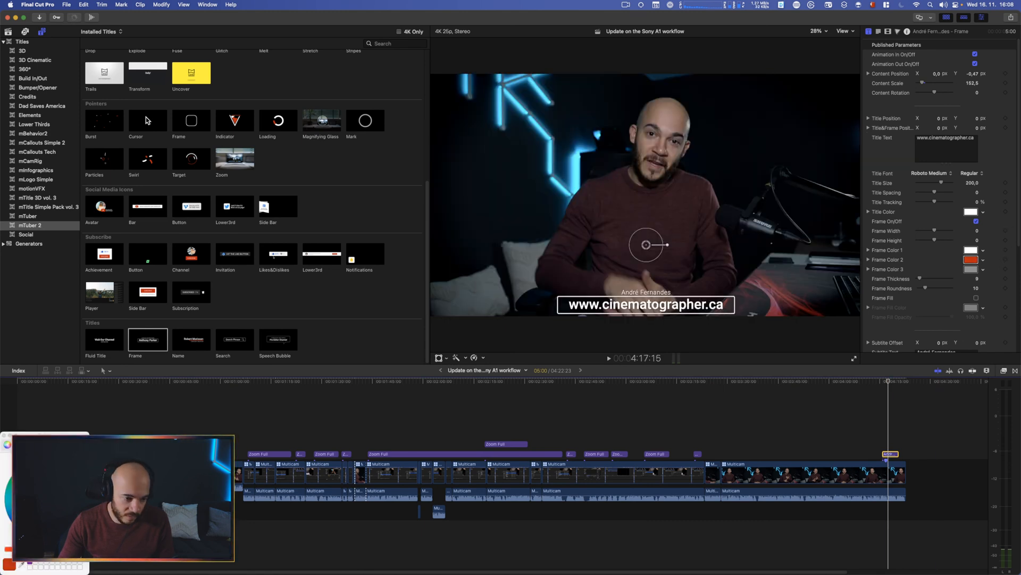
{"action": "left_click_drag", "start_coordinate": [69, 434], "coordinate": [878, 227]}
{"action": "left_click", "coordinate": [849, 272]}
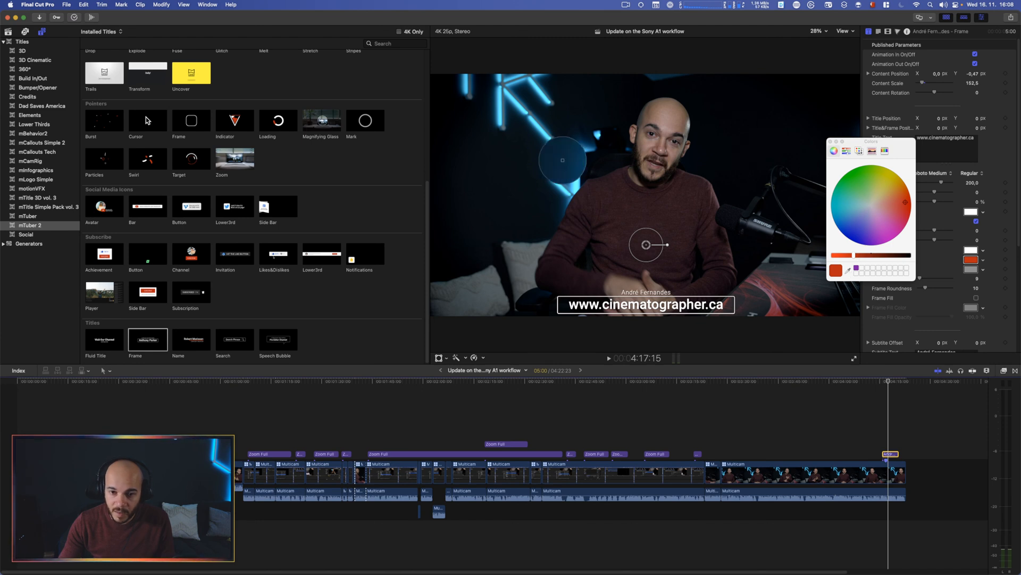
{"action": "left_click", "coordinate": [578, 163]}
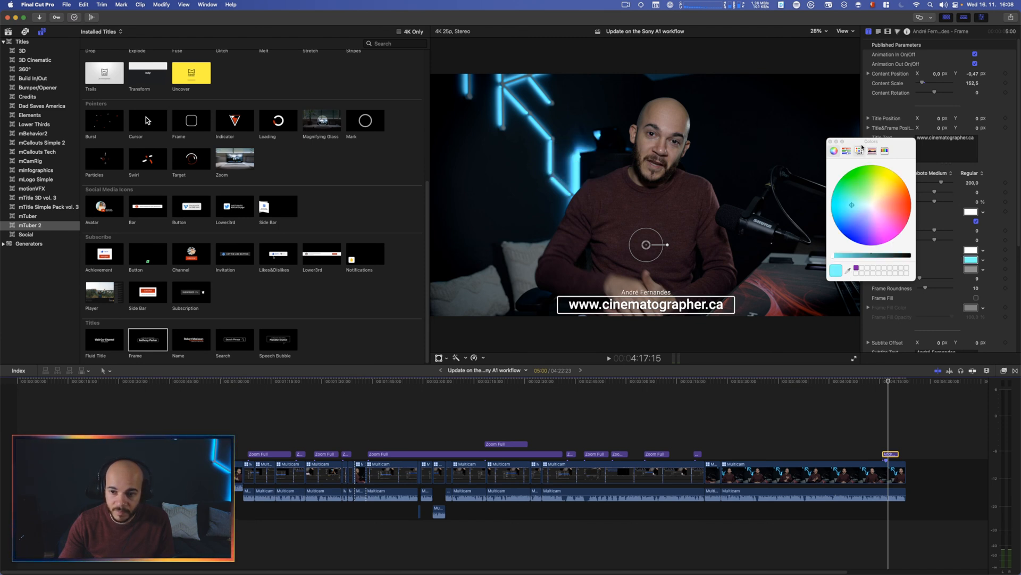
{"action": "left_click", "coordinate": [833, 143]}
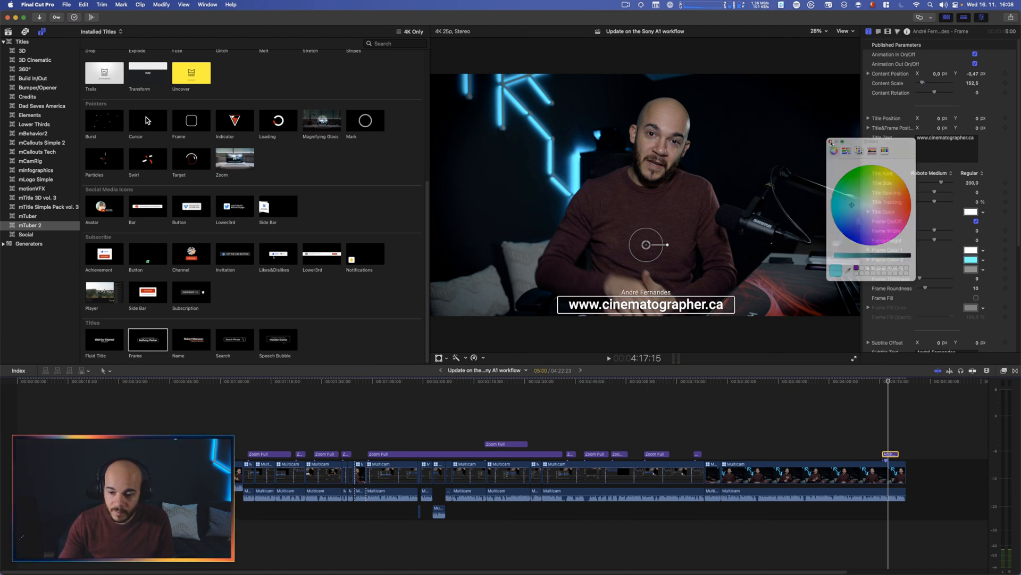
{"action": "left_click", "coordinate": [881, 400]}
{"action": "key", "text": "space"}
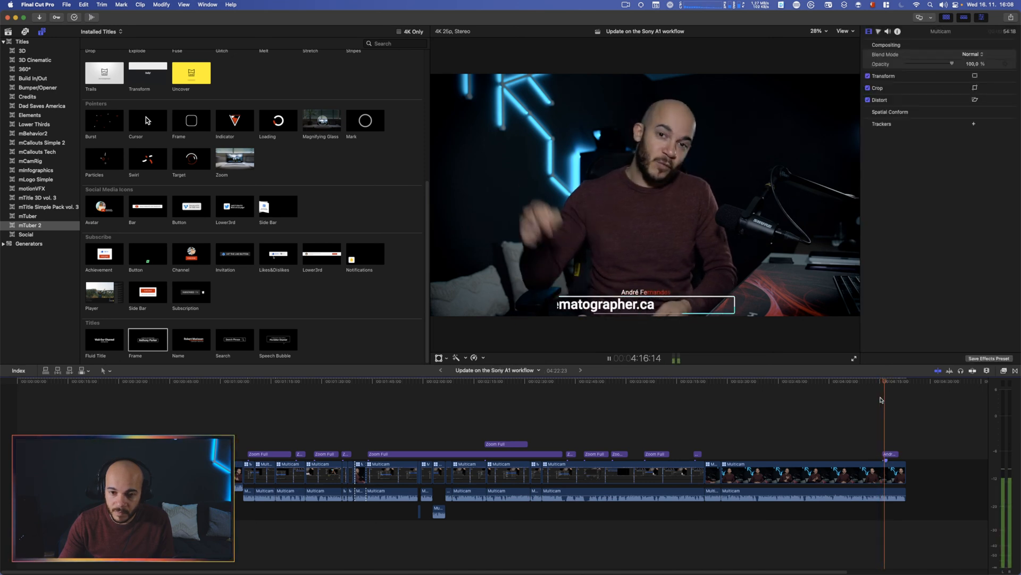
Make the subtitle accent colour the same sampled cyan and review the restyled title.
{"action": "left_click", "coordinate": [890, 454]}
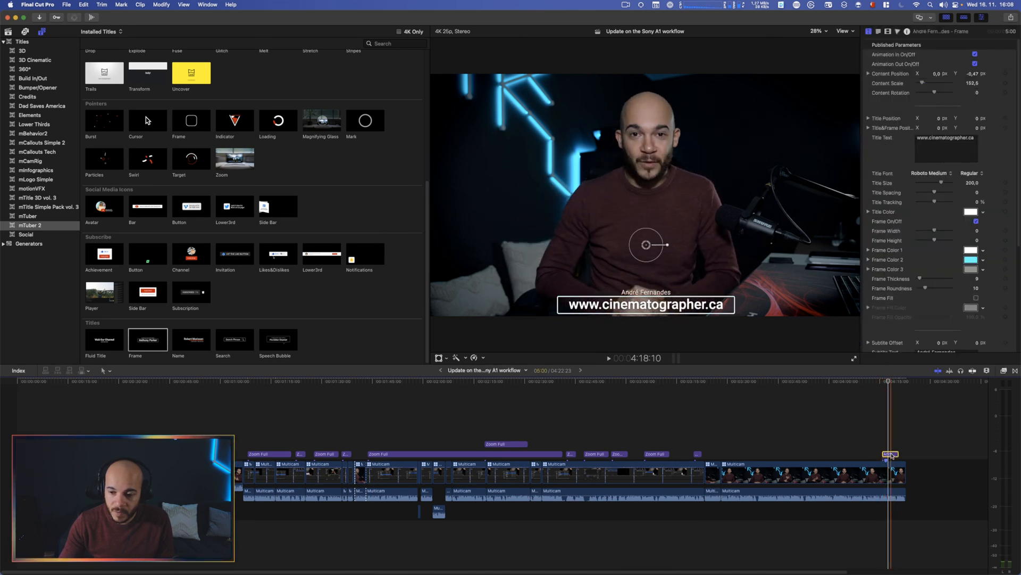
{"action": "scroll", "coordinate": [955, 251], "scroll_direction": "down", "scroll_amount": 3}
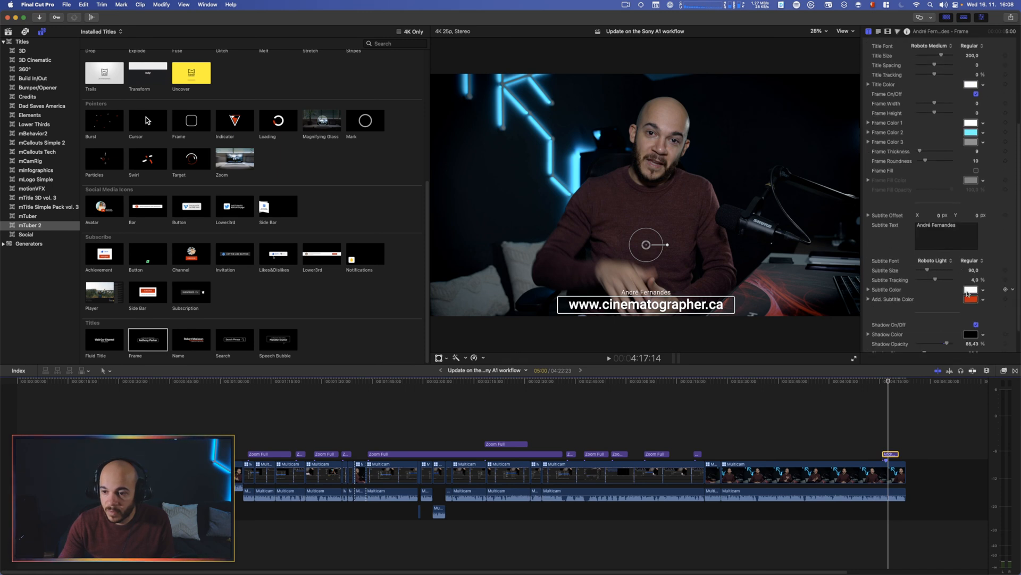
{"action": "left_click", "coordinate": [971, 299]}
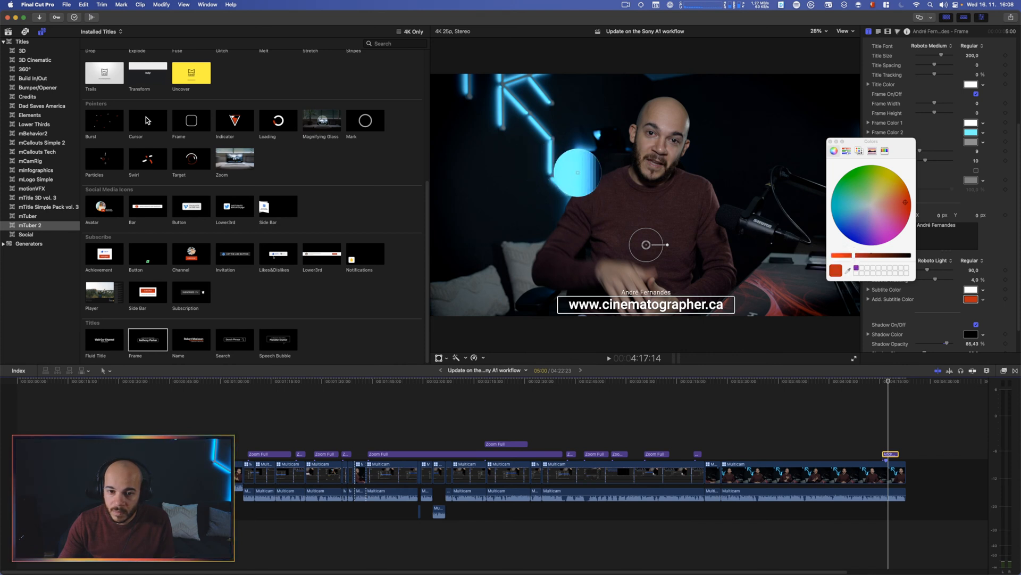
{"action": "left_click", "coordinate": [576, 172]}
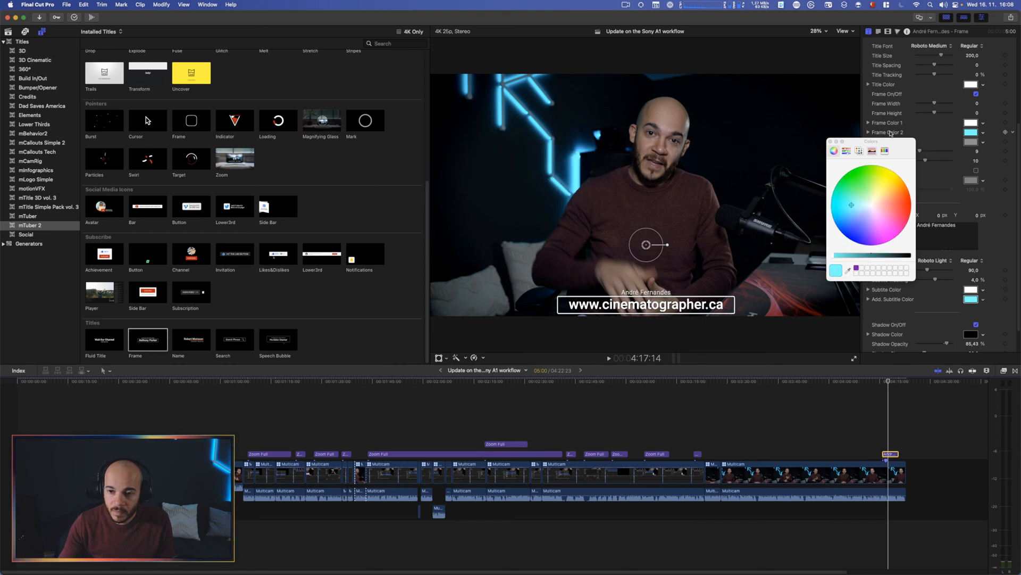
{"action": "left_click", "coordinate": [832, 142]}
{"action": "left_click", "coordinate": [881, 414]}
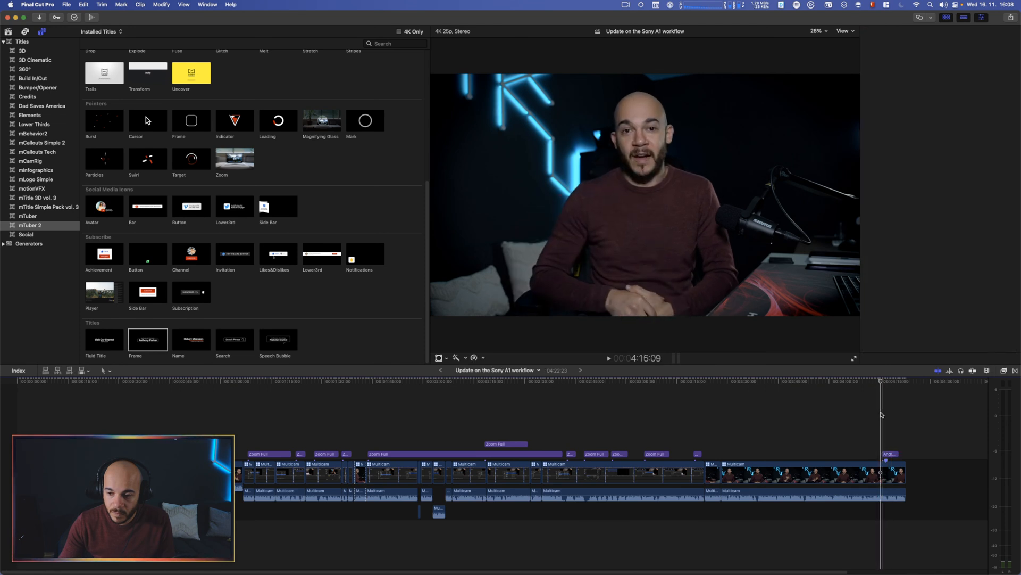
{"action": "key", "text": "space"}
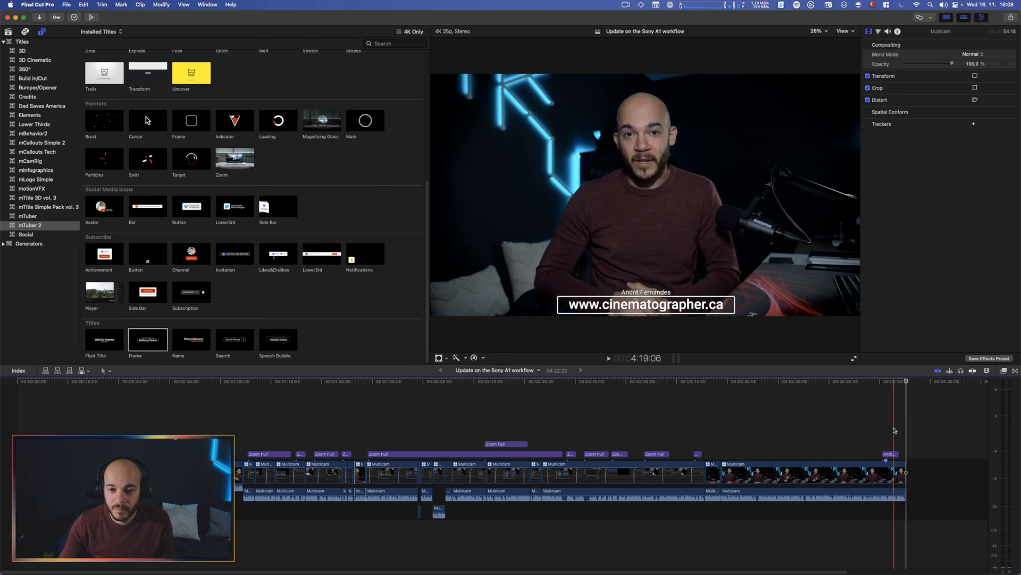
{"action": "key", "text": "Left"}
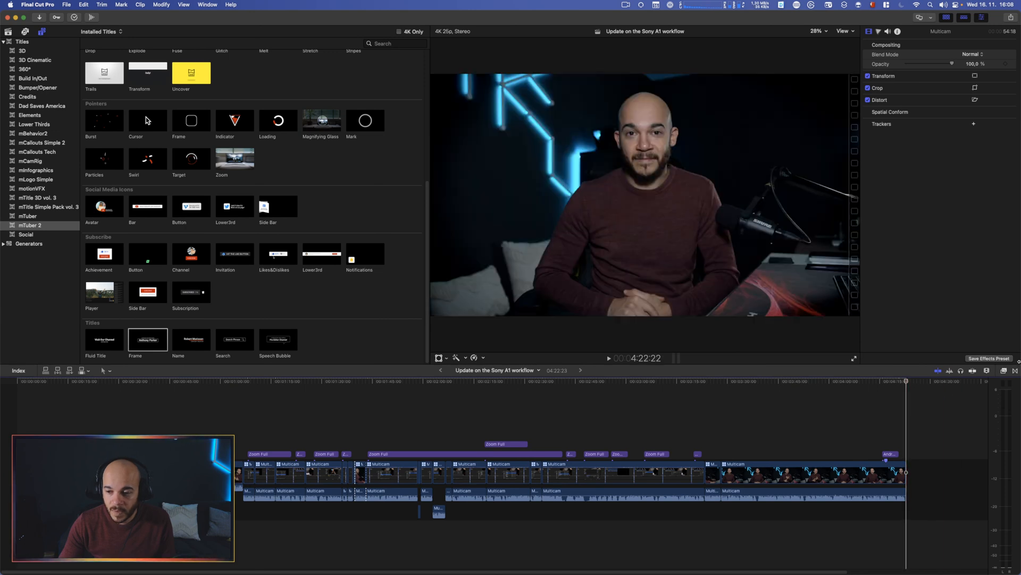
{"action": "left_click", "coordinate": [1015, 372]}
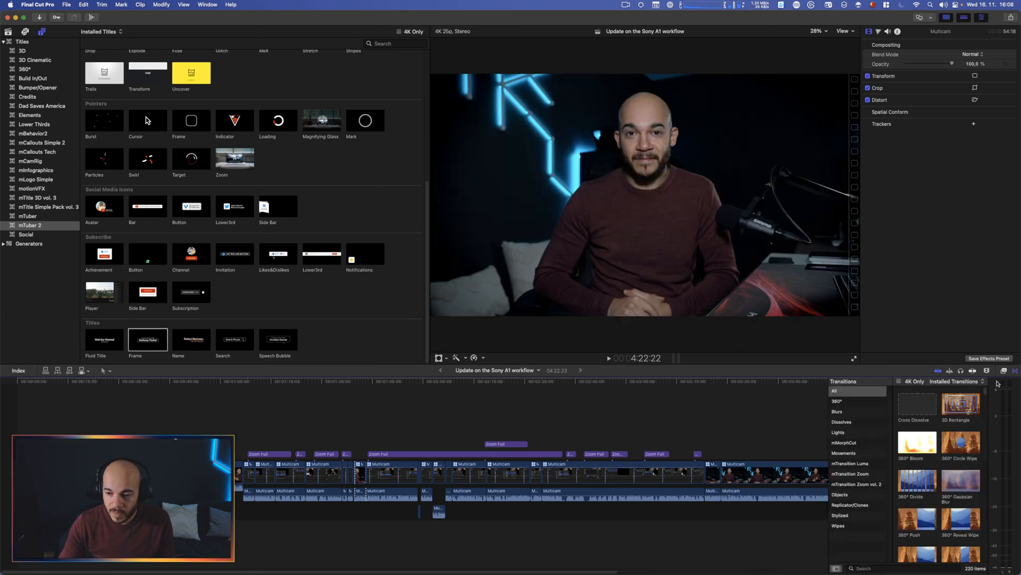
Apply the Dissolves Fade To Color transition to the end of the last clip.
{"action": "left_click", "coordinate": [841, 422]}
{"action": "left_click", "coordinate": [920, 449]}
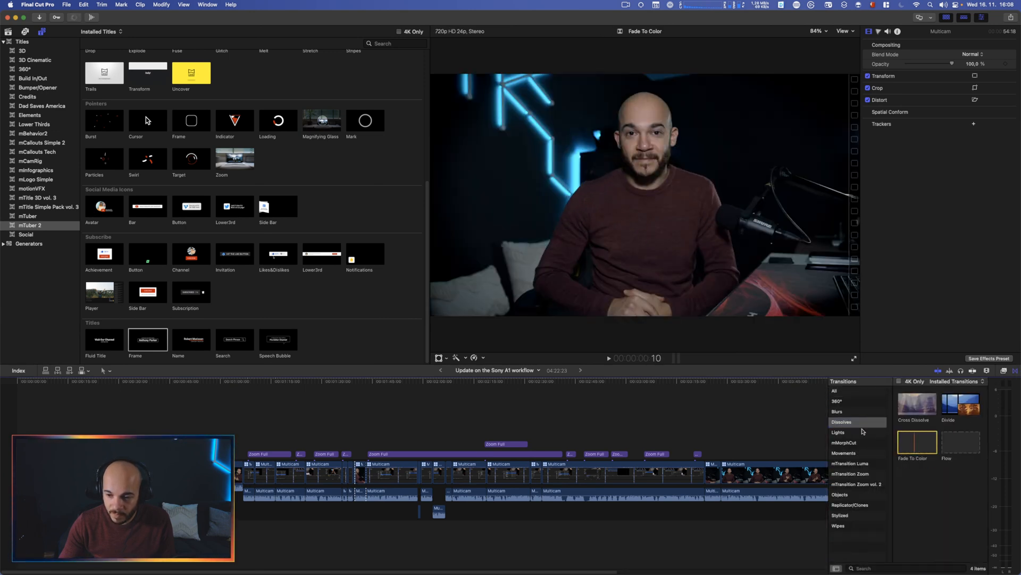
{"action": "key", "text": "space"}
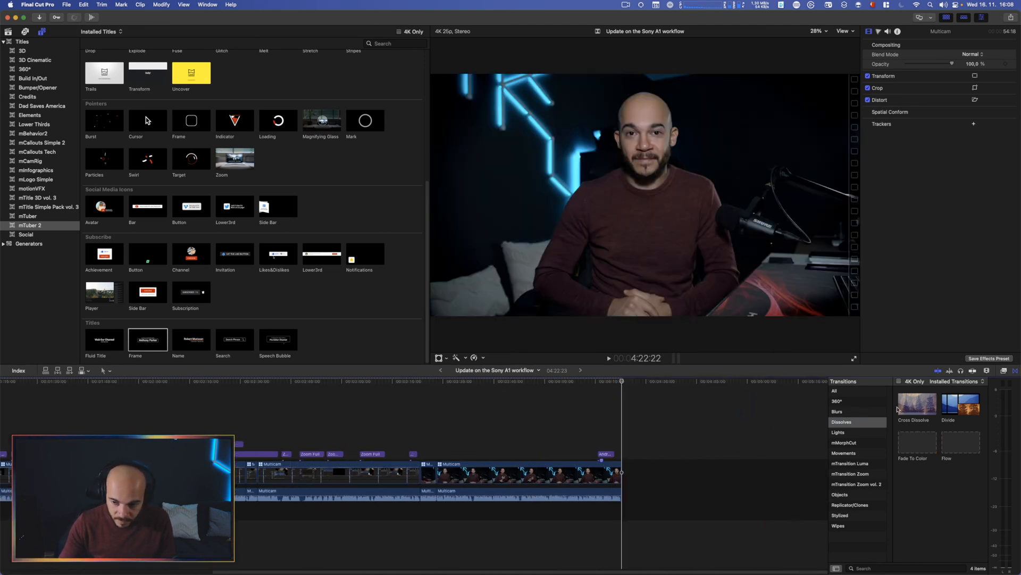
{"action": "key", "text": "super+t"}
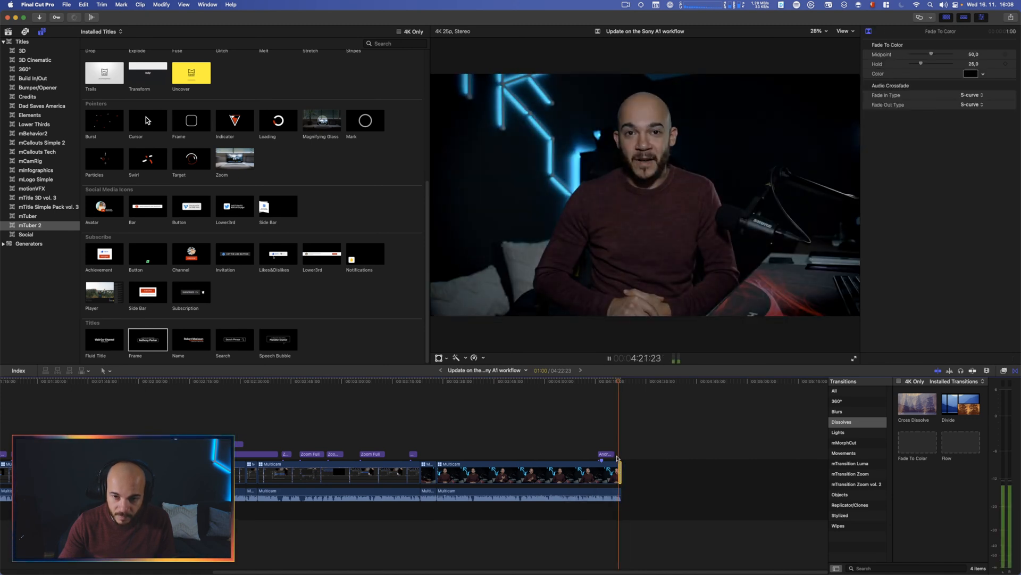
{"action": "key", "text": "space"}
Shorten the fade to black and trim the closing clip's end, then check the ending.
{"action": "key", "text": "super+equal"}
{"action": "key", "text": "super+equal"}
{"action": "key", "text": "super+equal"}
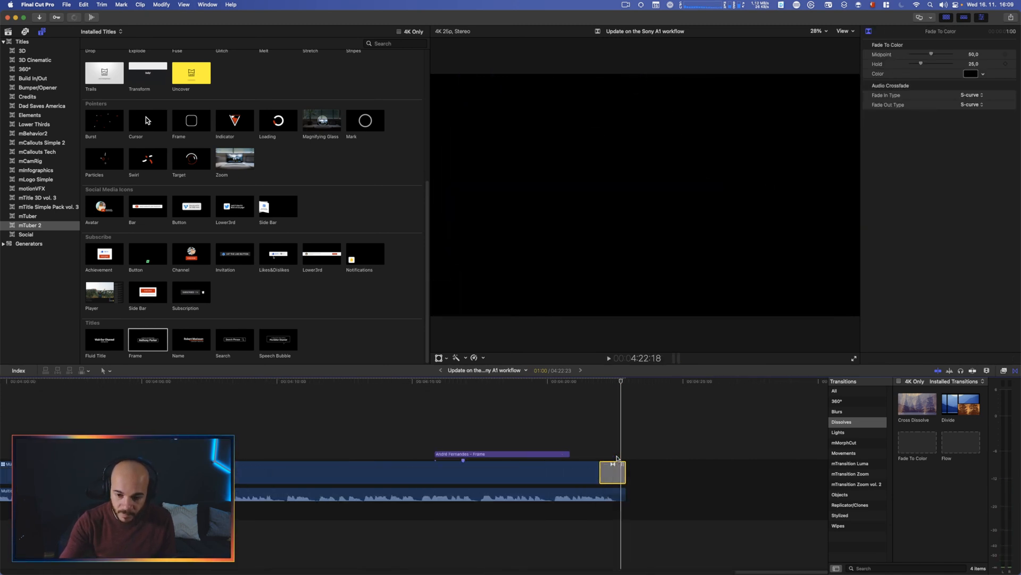
{"action": "left_click_drag", "start_coordinate": [600, 466], "coordinate": [608, 466]}
{"action": "left_click", "coordinate": [590, 440]}
{"action": "key", "text": "space"}
{"action": "key", "text": "super+4"}
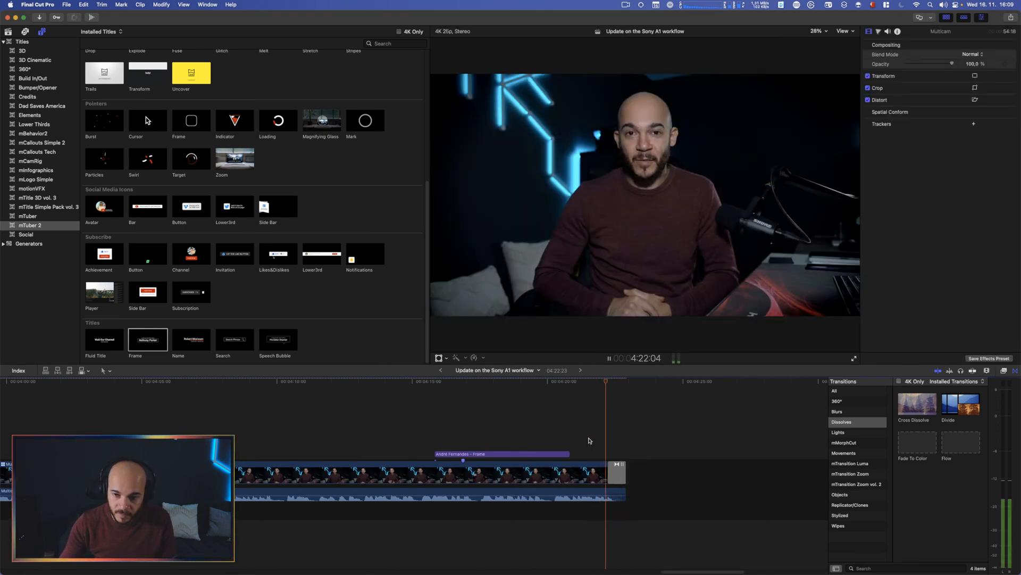
{"action": "mouse_move", "coordinate": [621, 467]}
{"action": "left_mouse_down"}
{"action": "mouse_move", "coordinate": [633, 489]}
{"action": "mouse_move", "coordinate": [718, 489]}
{"action": "mouse_move", "coordinate": [648, 490]}
{"action": "mouse_move", "coordinate": [640, 469]}
{"action": "mouse_move", "coordinate": [613, 469]}
{"action": "left_mouse_up"}
{"action": "left_click", "coordinate": [572, 473]}
{"action": "left_click", "coordinate": [581, 432]}
{"action": "key", "text": "space"}
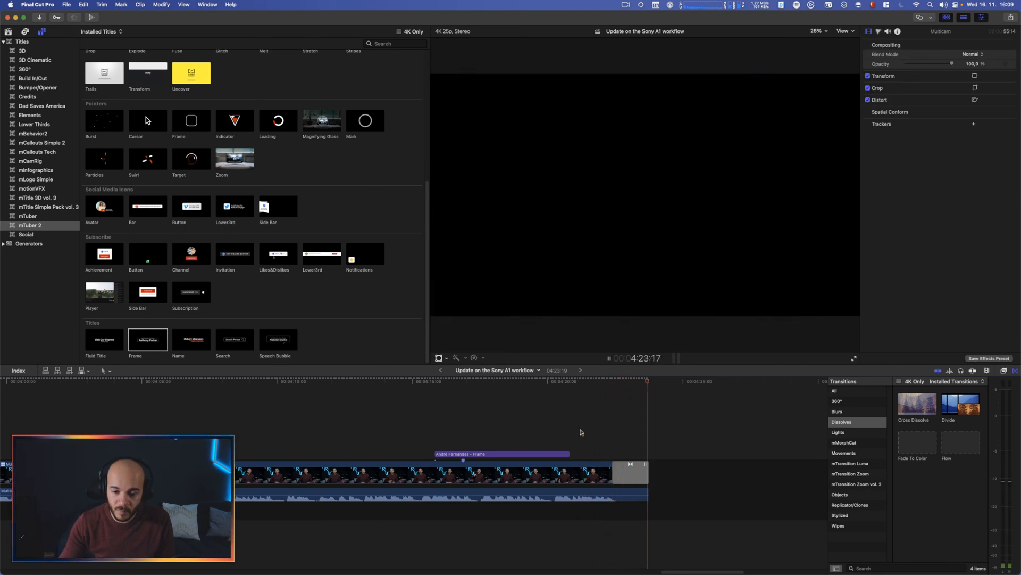
{"action": "left_click", "coordinate": [589, 433]}
Fit the whole project in the timeline and play it from the start.
{"action": "key", "text": "shift+z"}
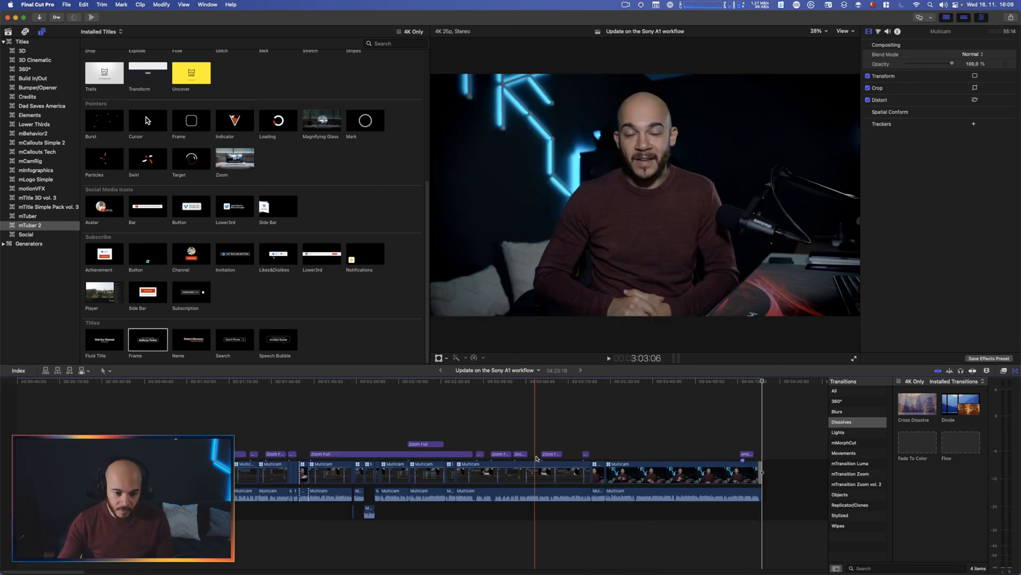
{"action": "key", "text": "Home"}
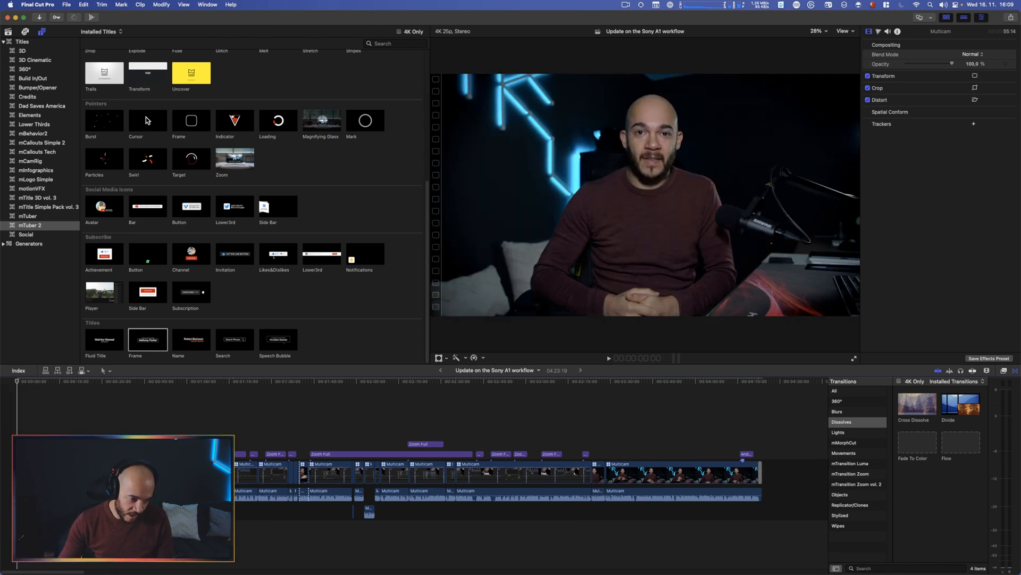
{"action": "key", "text": "space"}
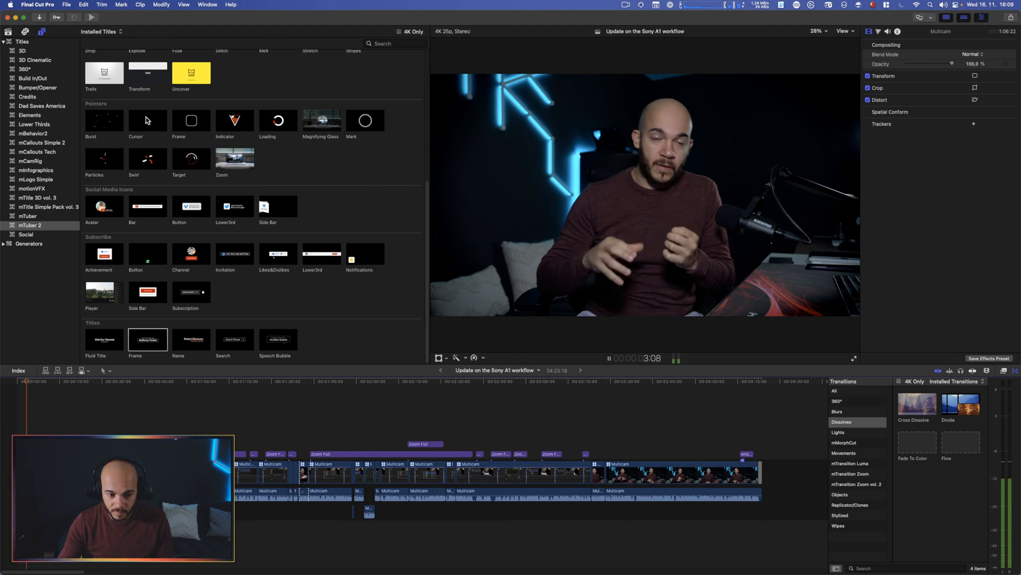
{"action": "key", "text": "space"}
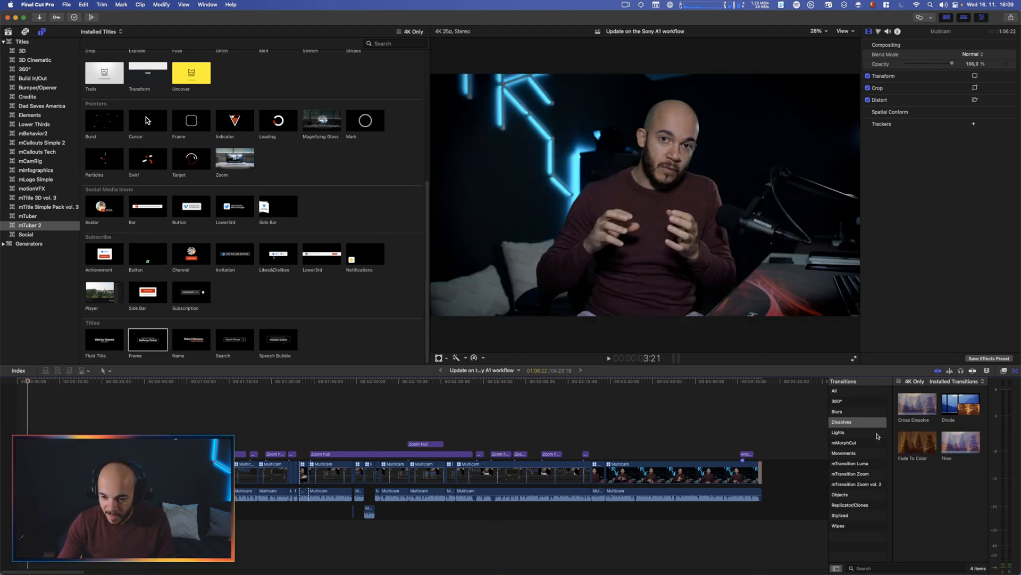
Browse the installed video effects, then hide Final Cut Pro.
{"action": "left_click", "coordinate": [1004, 372]}
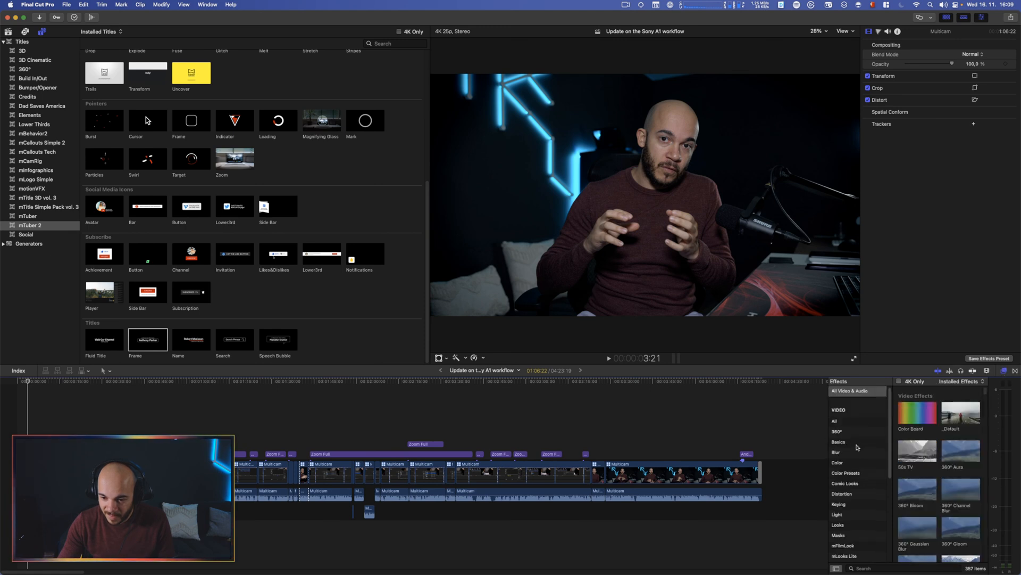
{"action": "scroll", "coordinate": [853, 488], "scroll_direction": "down", "scroll_amount": 5}
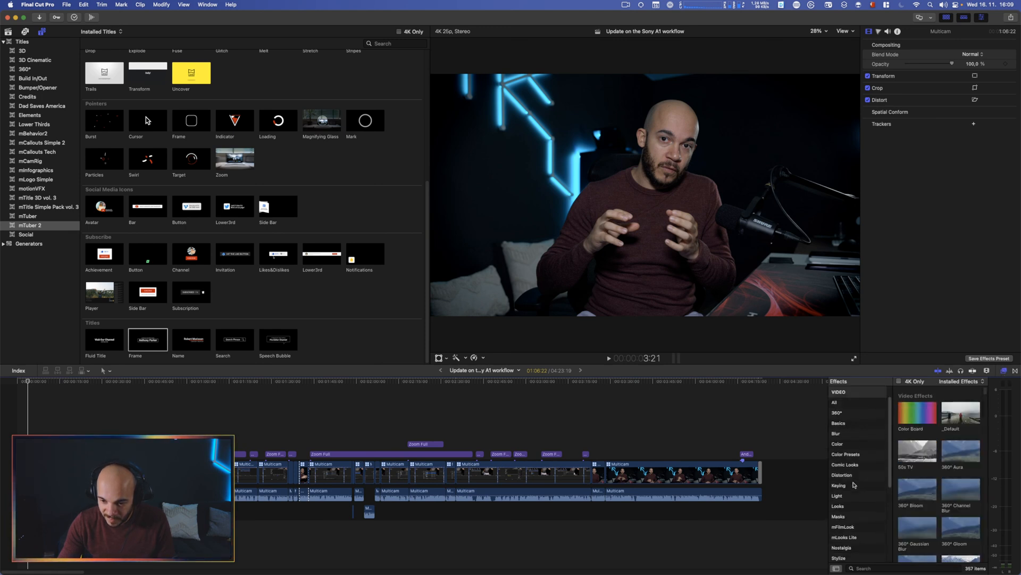
{"action": "scroll", "coordinate": [853, 485], "scroll_direction": "up", "scroll_amount": 5}
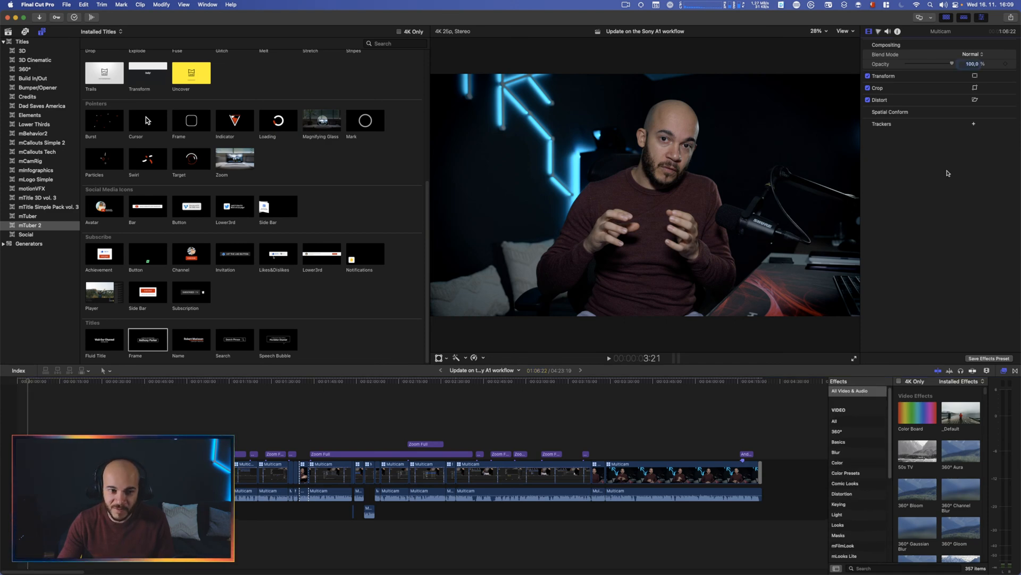
{"action": "key", "text": "super+q"}
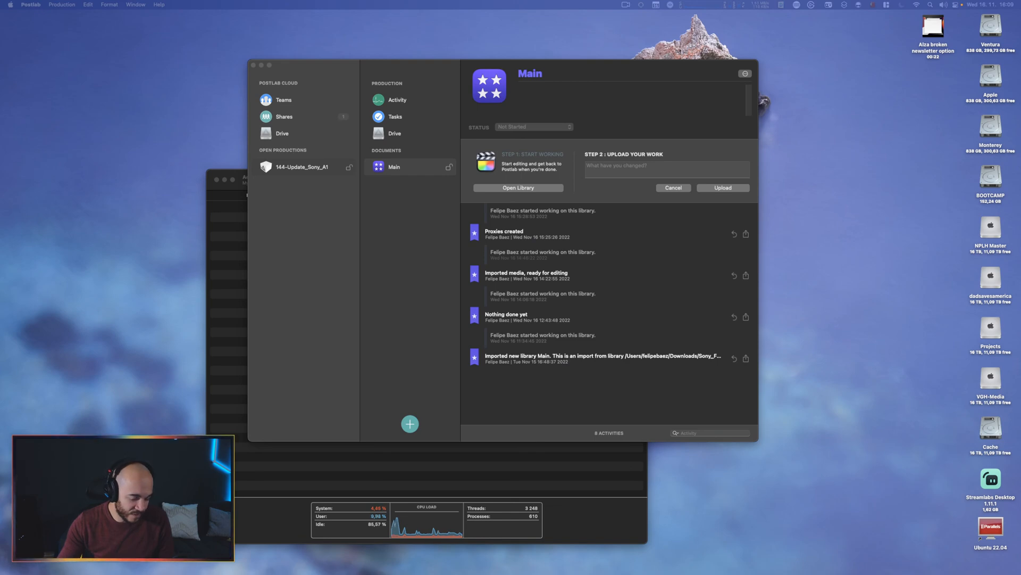
Search the web for 'alex4d grow shrink' in a new Safari tab.
{"action": "key", "text": "super+Tab"}
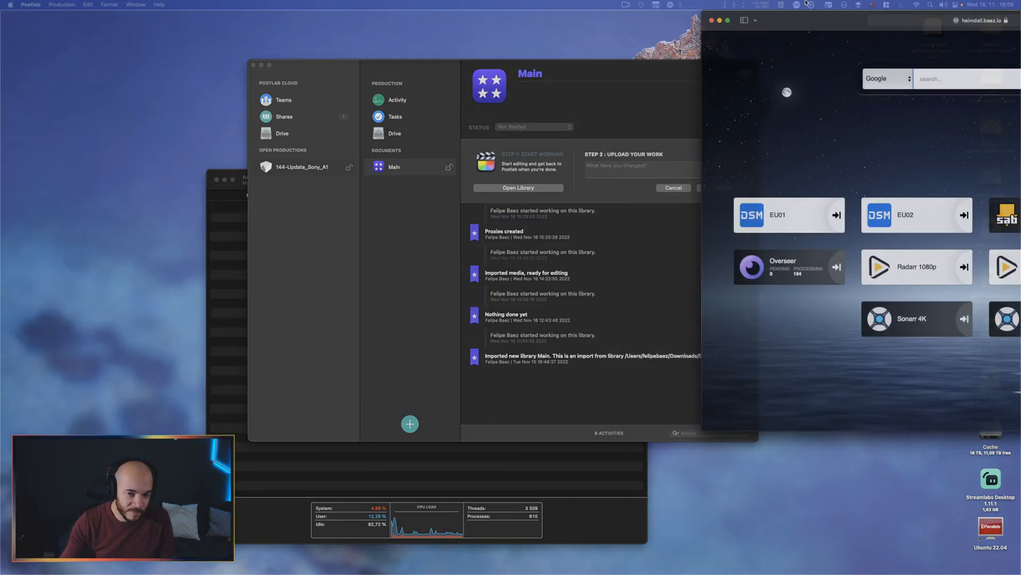
{"action": "key", "text": "super+t"}
{"action": "type", "text": "alex4d grow"}
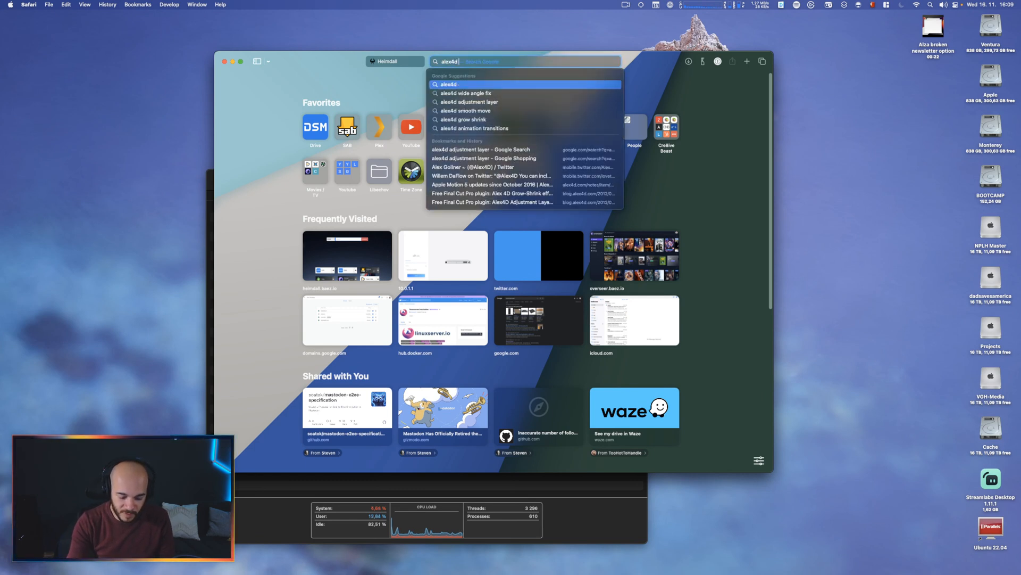
{"action": "key", "text": "Down"}
{"action": "key", "text": "Return"}
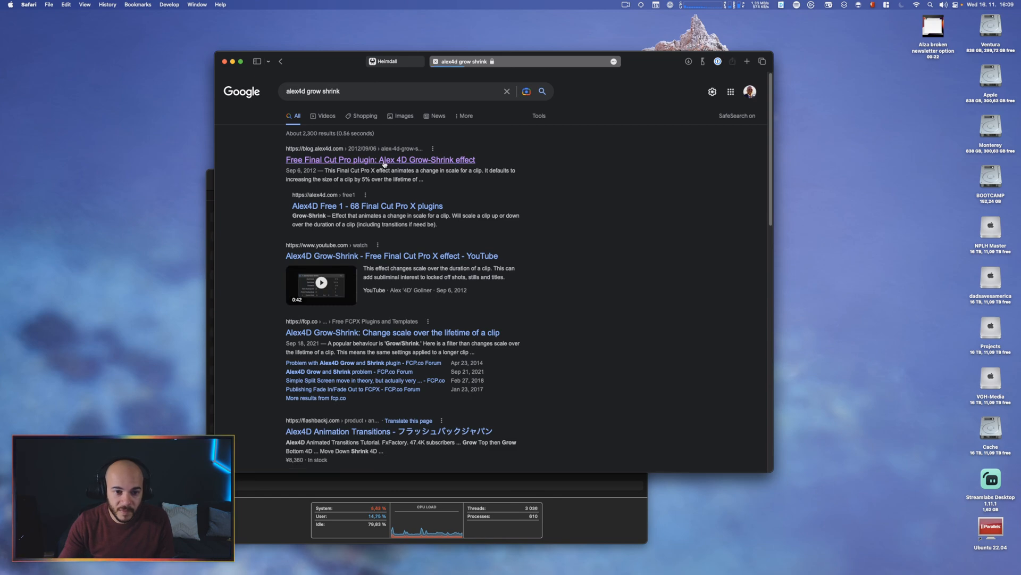
Download Alex4D_Grow-Shrink_1.0.dmg from the Alex4D blog post, accepting the cookie notice.
{"action": "left_click", "coordinate": [385, 160]}
{"action": "scroll", "coordinate": [548, 359], "scroll_direction": "down", "scroll_amount": 10}
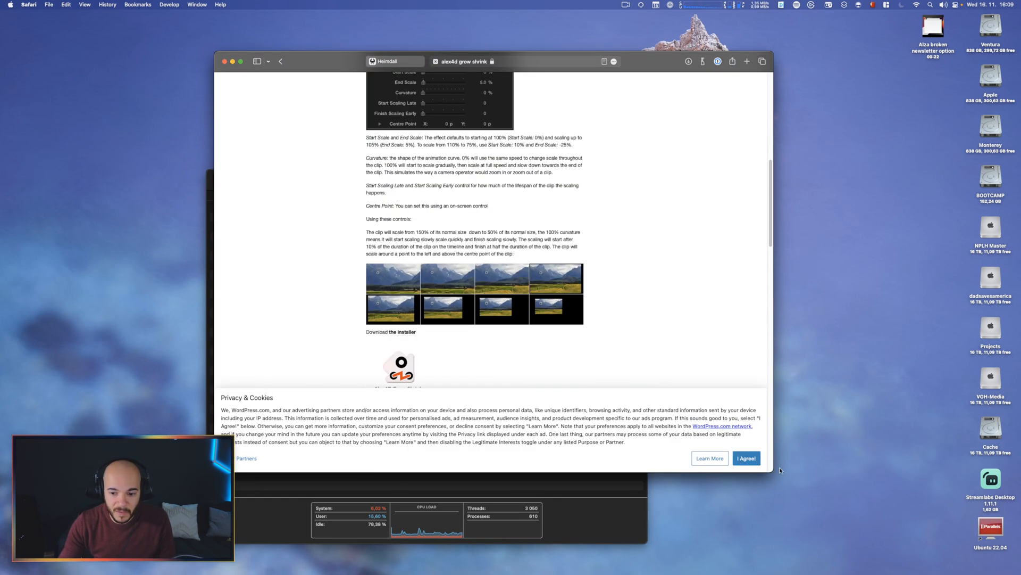
{"action": "left_click", "coordinate": [747, 459]}
{"action": "scroll", "coordinate": [409, 338], "scroll_direction": "down", "scroll_amount": 1}
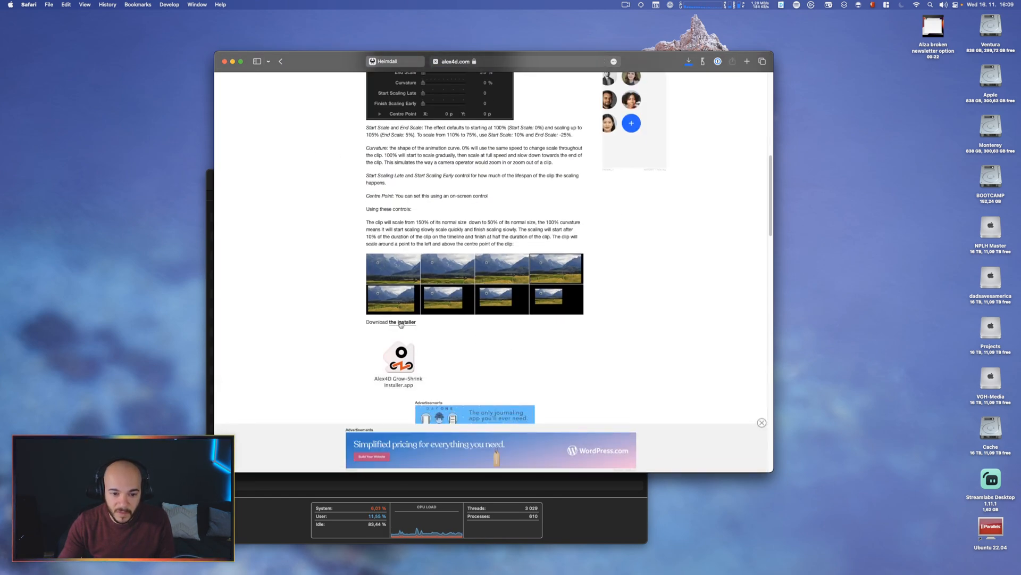
{"action": "left_click", "coordinate": [401, 322]}
{"action": "left_click", "coordinate": [563, 282]}
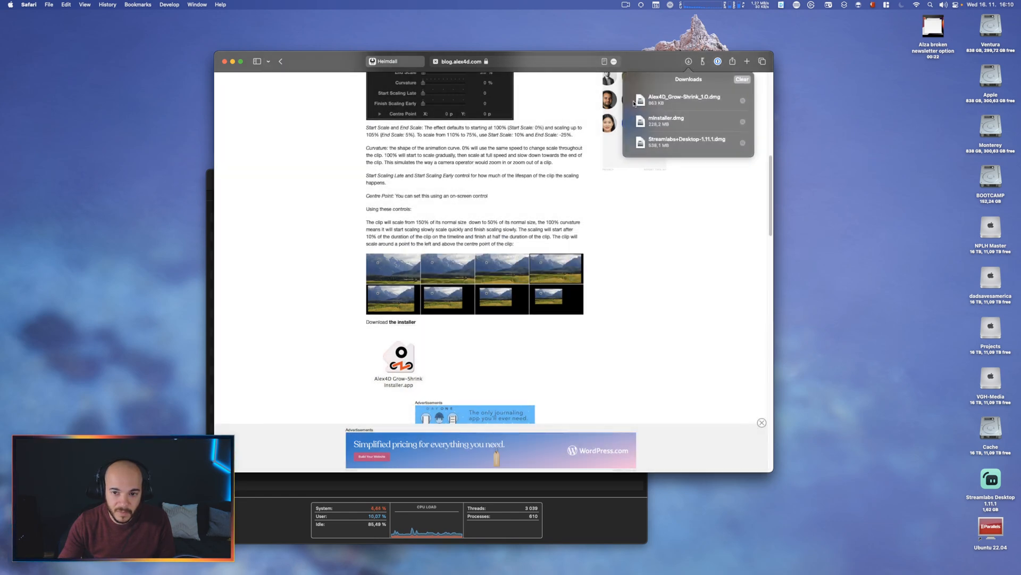
{"action": "left_click", "coordinate": [638, 103]}
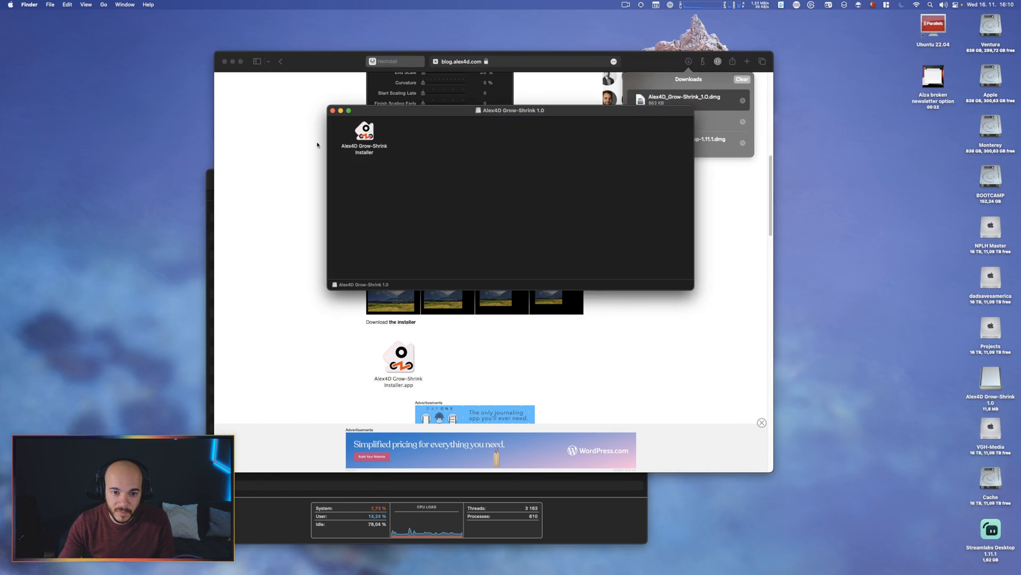
Run the Alex4D Grow-Shrink installer from the disk image and install the plugin.
{"action": "double_click", "coordinate": [363, 135]}
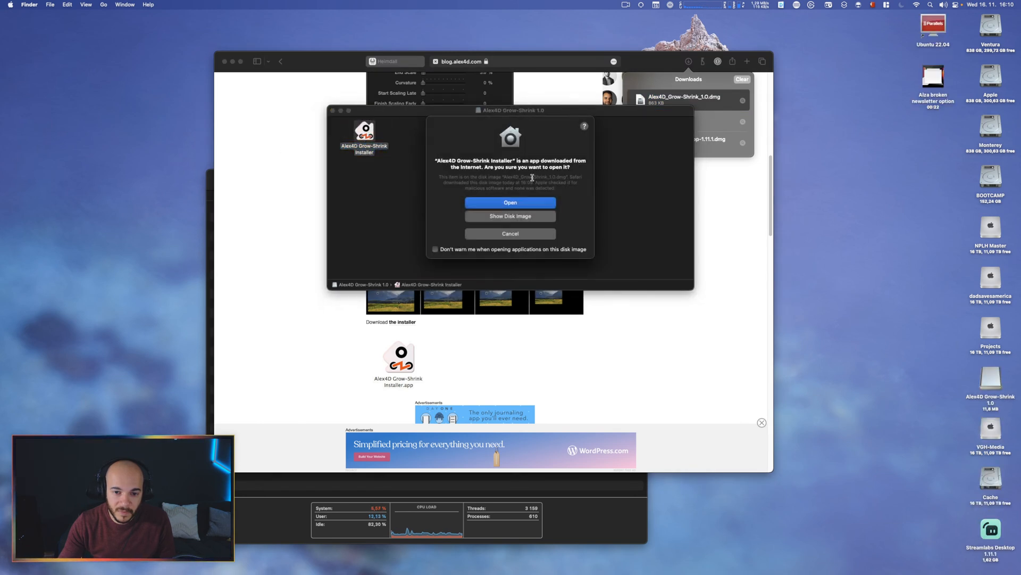
{"action": "left_click", "coordinate": [522, 203]}
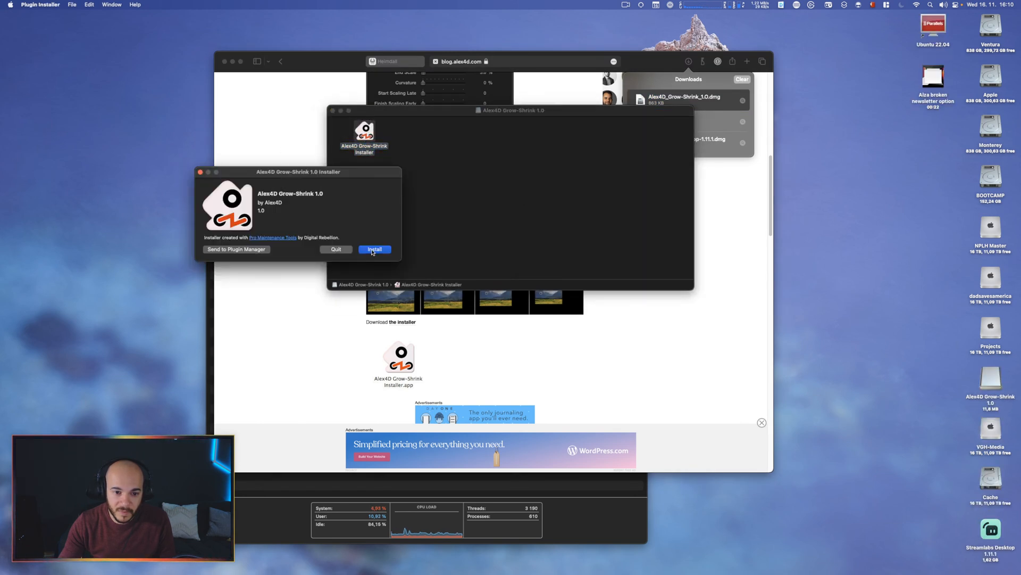
{"action": "left_click", "coordinate": [373, 250]}
{"action": "left_click", "coordinate": [273, 246]}
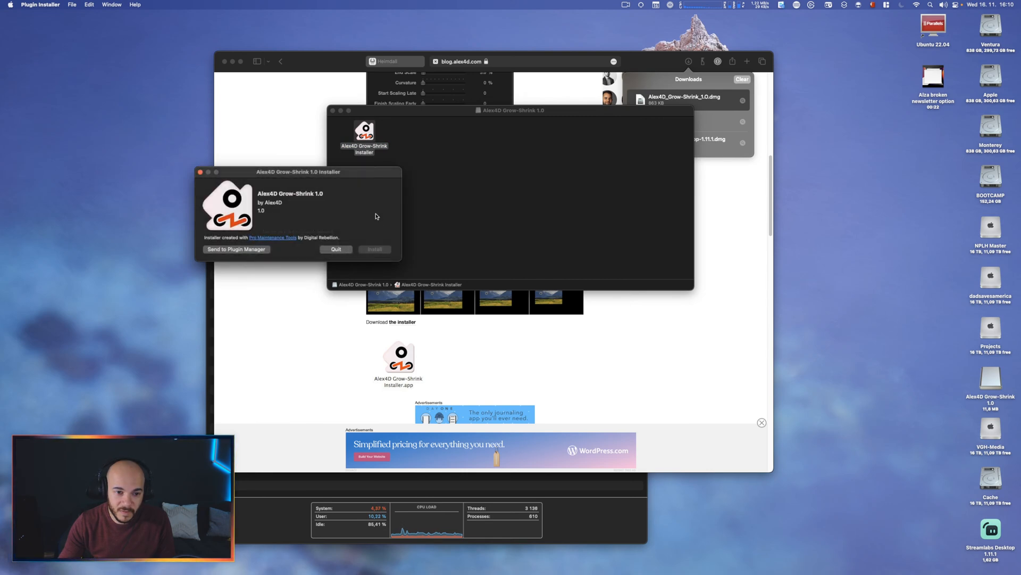
Close the disk image window, the blog tab and the Safari window, returning to Postlab.
{"action": "key", "text": "super+w"}
{"action": "left_click", "coordinate": [712, 250]}
{"action": "key", "text": "super+w"}
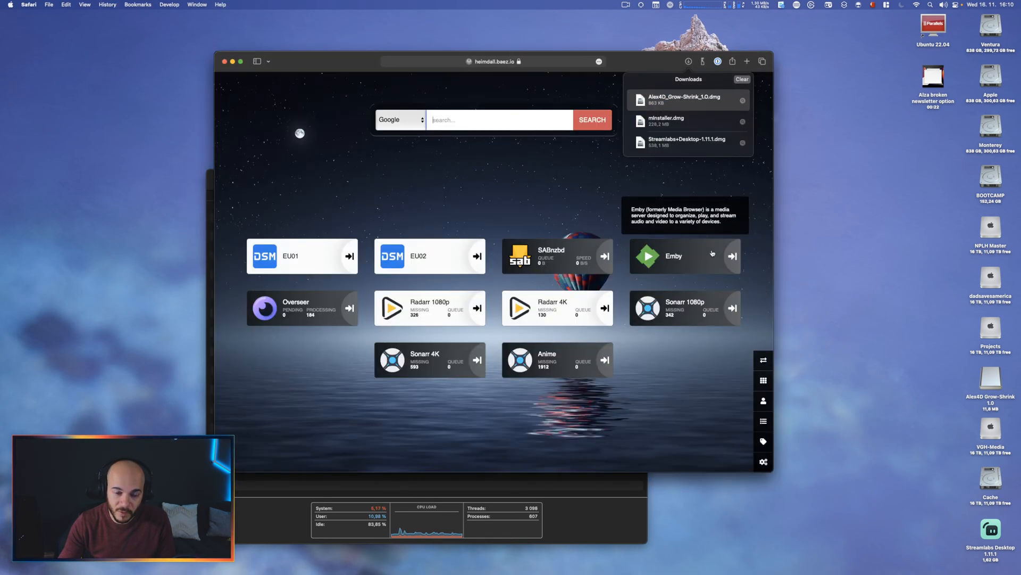
{"action": "key", "text": "super+w"}
{"action": "left_click", "coordinate": [513, 187]}
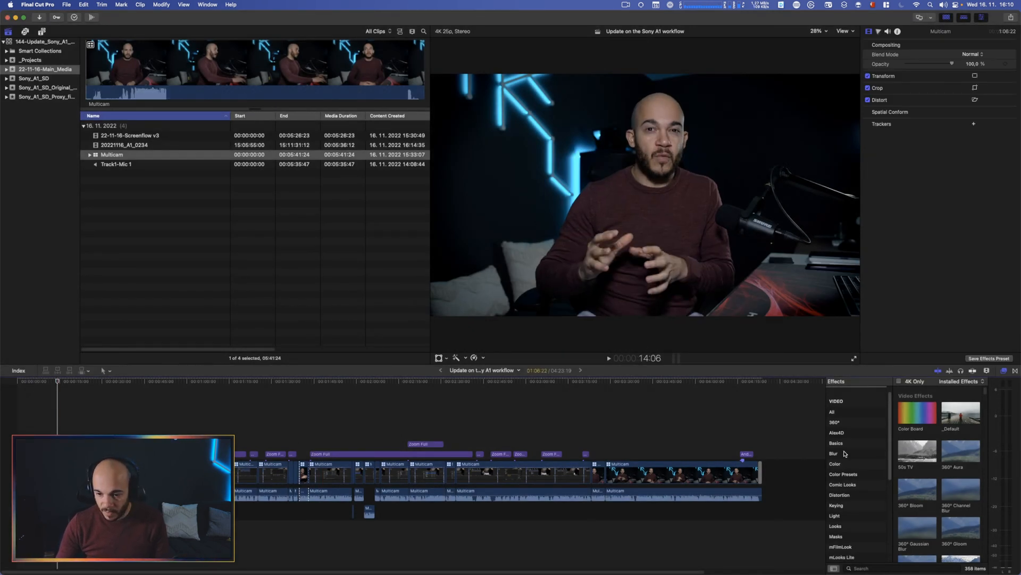
Drag the Alex4D Grow-Shrink effect onto an earlier timeline clip and play it back.
{"action": "left_click", "coordinate": [845, 433]}
{"action": "left_click_drag", "start_coordinate": [938, 402], "coordinate": [423, 447]}
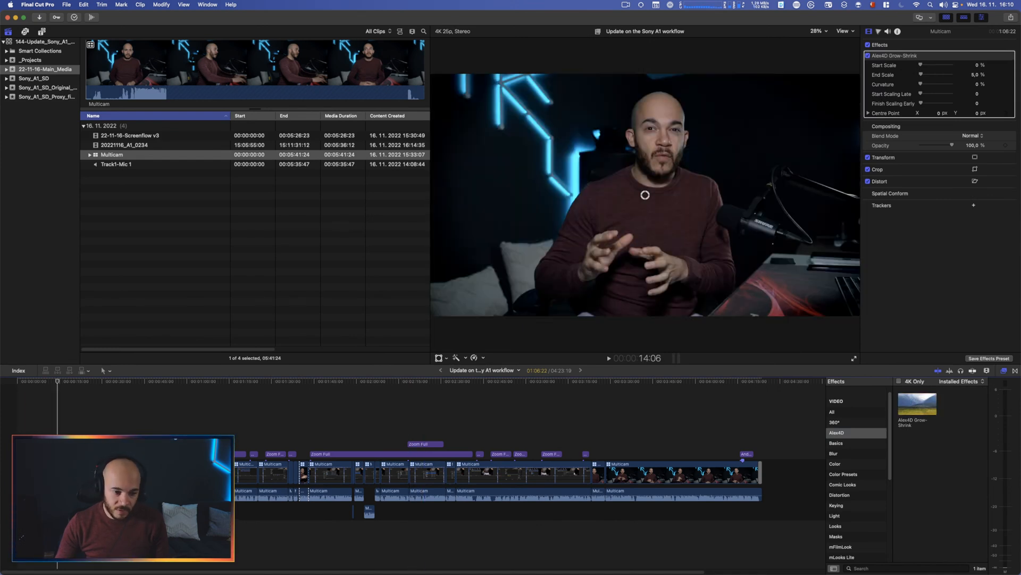
{"action": "key", "text": "Home"}
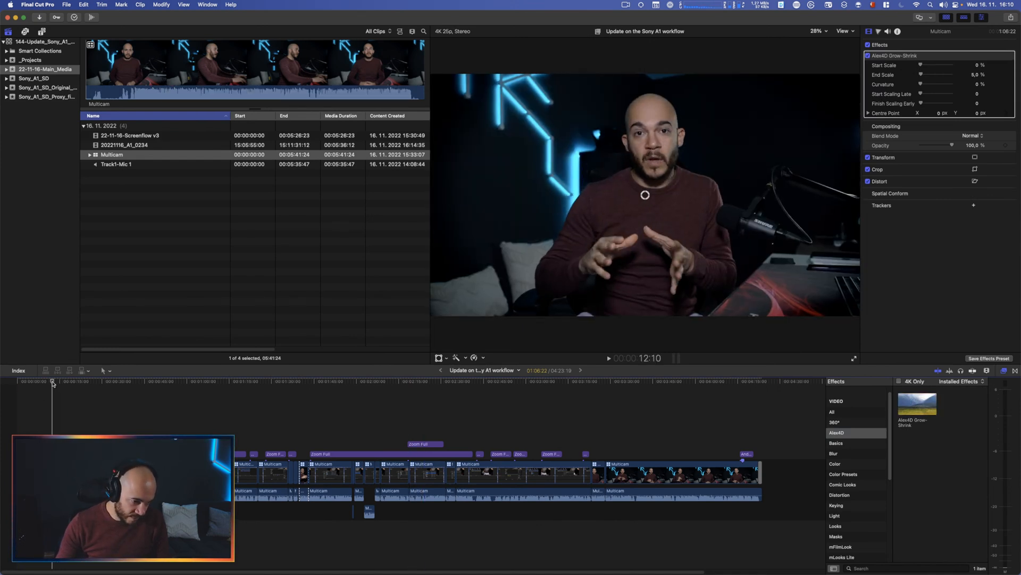
{"action": "key", "text": "space"}
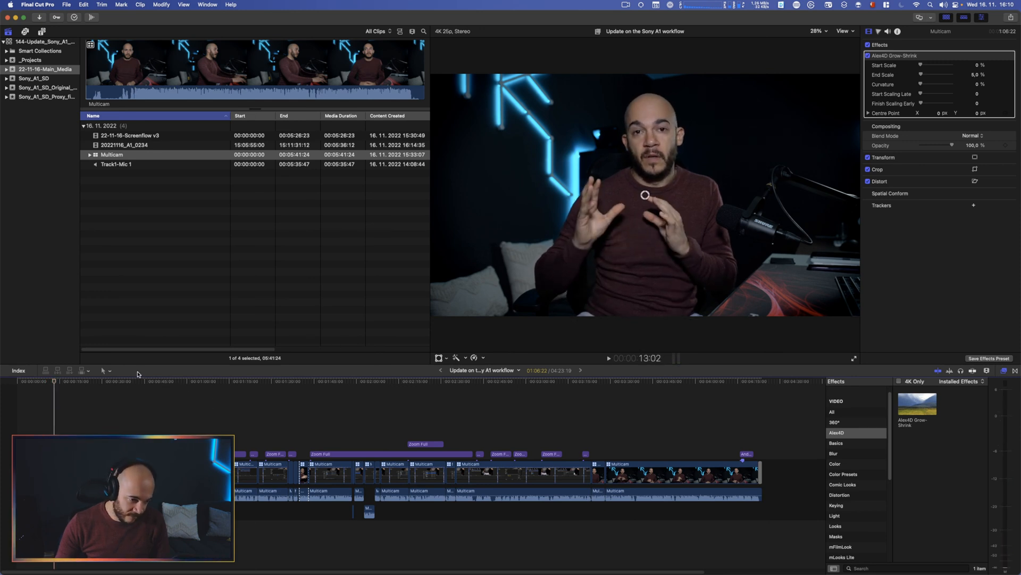
{"action": "left_click", "coordinate": [73, 384]}
{"action": "left_click_drag", "start_coordinate": [73, 384], "coordinate": [643, 397]}
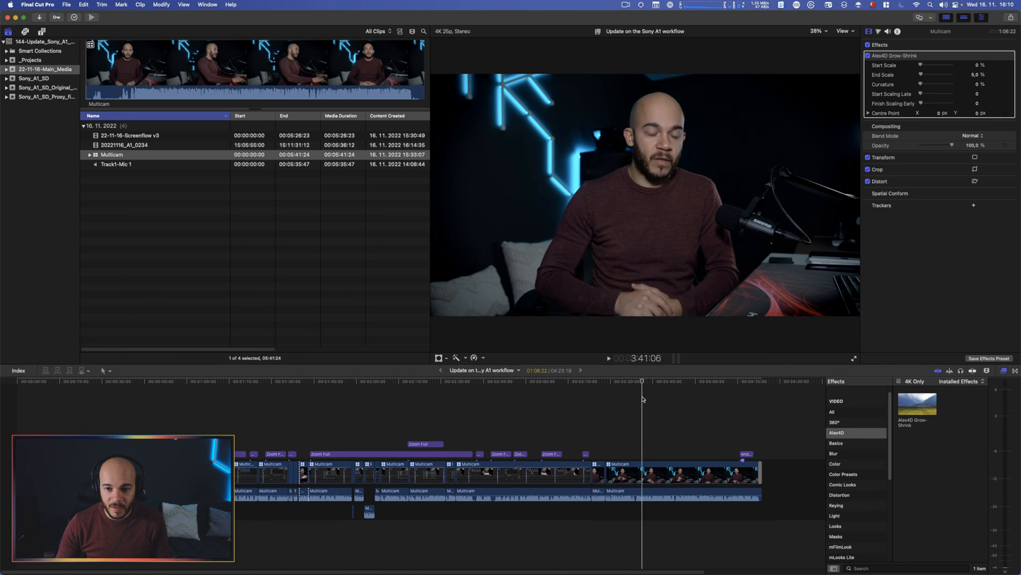
Apply Grow-Shrink to the closing Multicam clip with an End Scale of 10 %.
{"action": "left_click", "coordinate": [662, 473]}
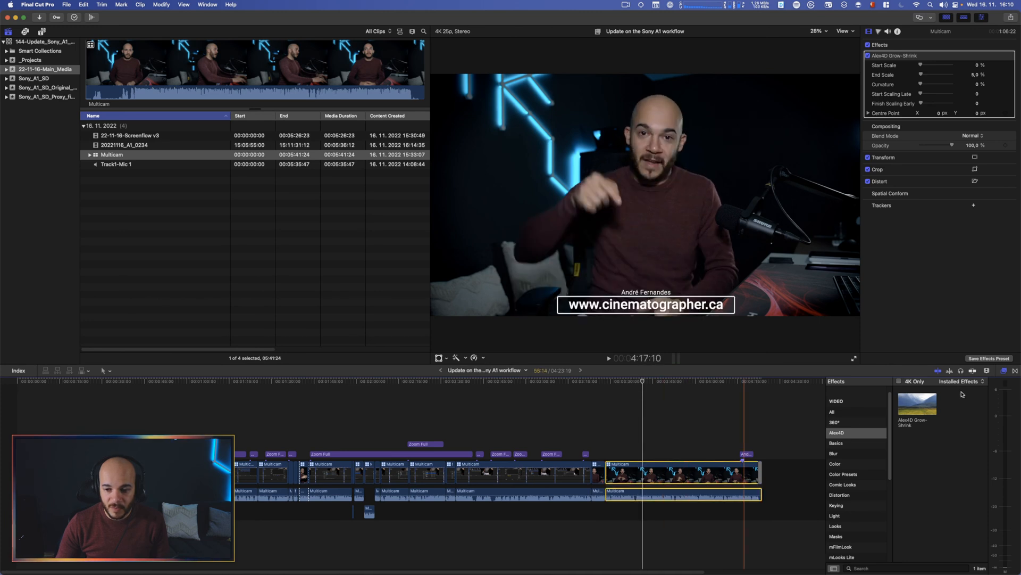
{"action": "double_click", "coordinate": [918, 404]}
{"action": "left_click", "coordinate": [974, 75]}
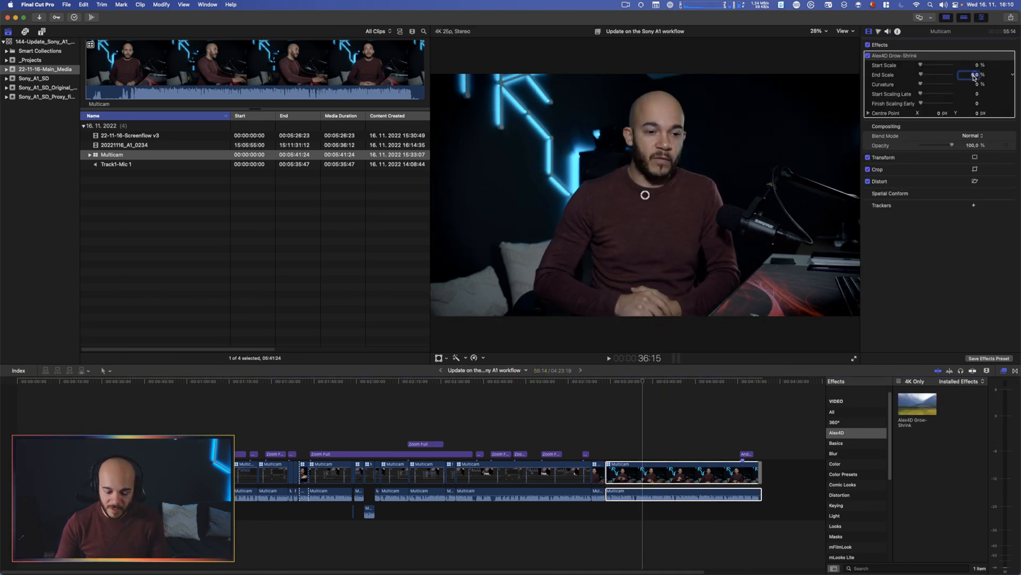
{"action": "type", "text": "10"}
{"action": "key", "text": "Return"}
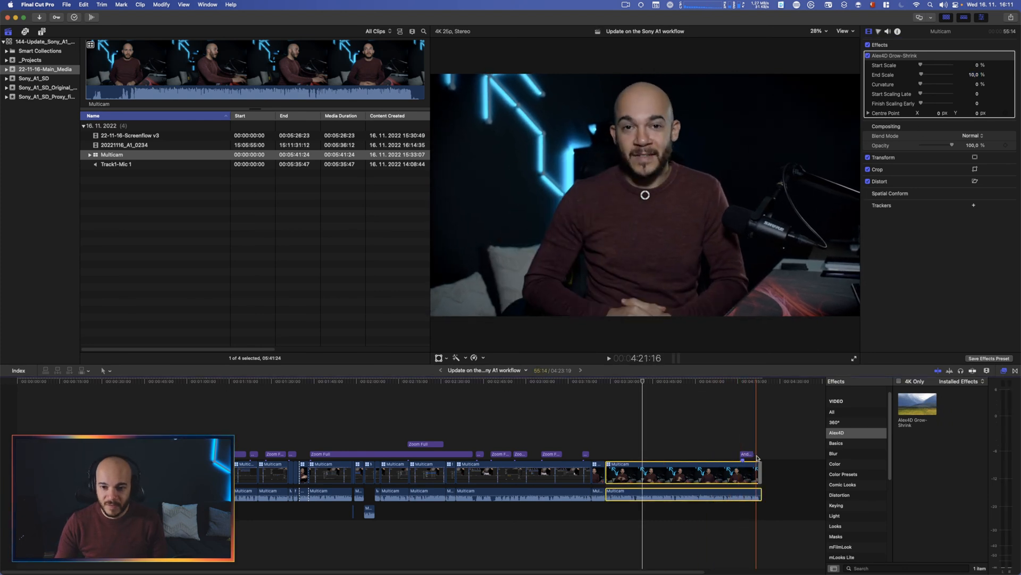
{"action": "left_click", "coordinate": [771, 436]}
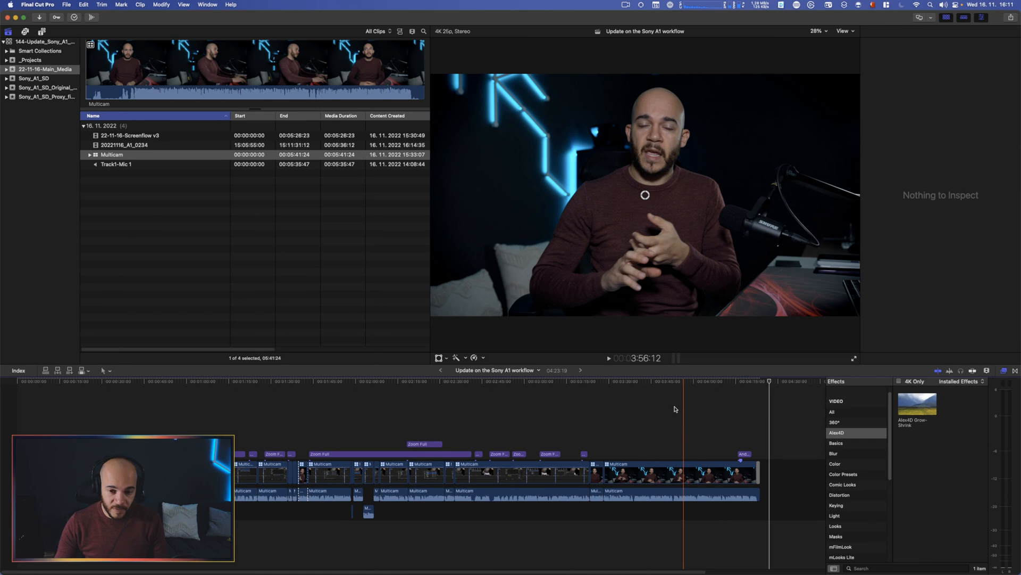